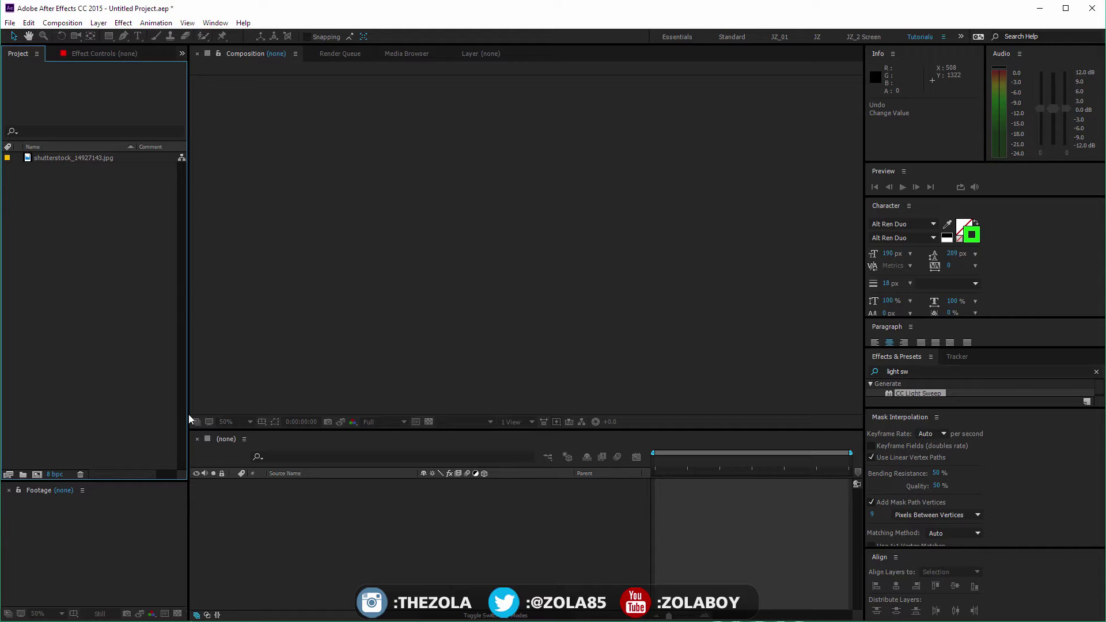
{"action": "left_click", "coordinate": [102, 160]}
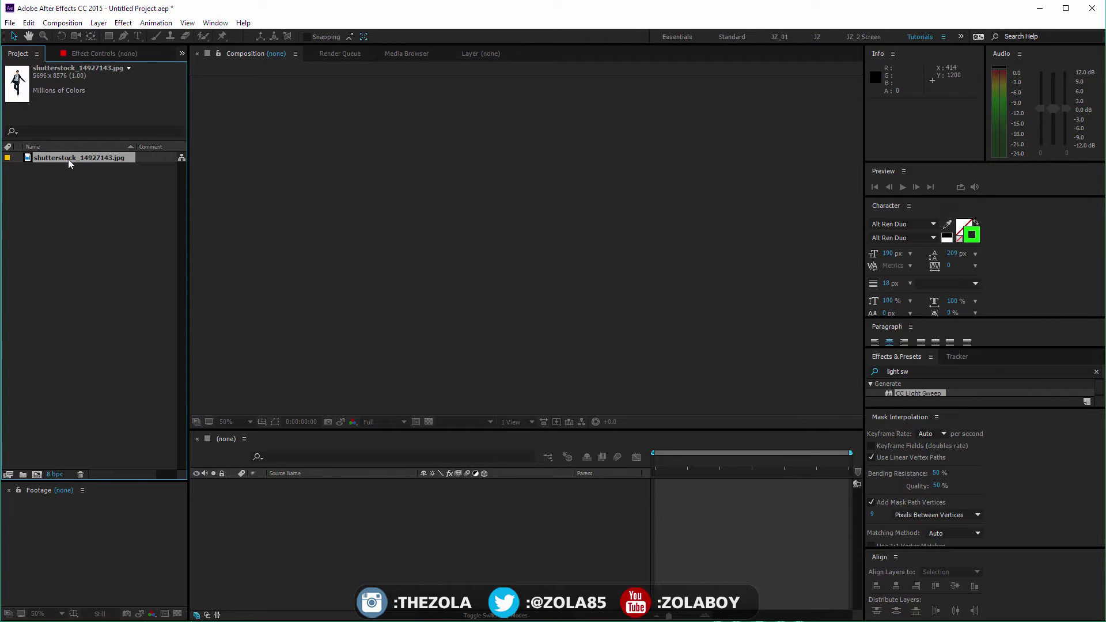
{"action": "left_click", "coordinate": [95, 191]}
{"action": "left_click", "coordinate": [88, 157]}
{"action": "left_click", "coordinate": [78, 189]}
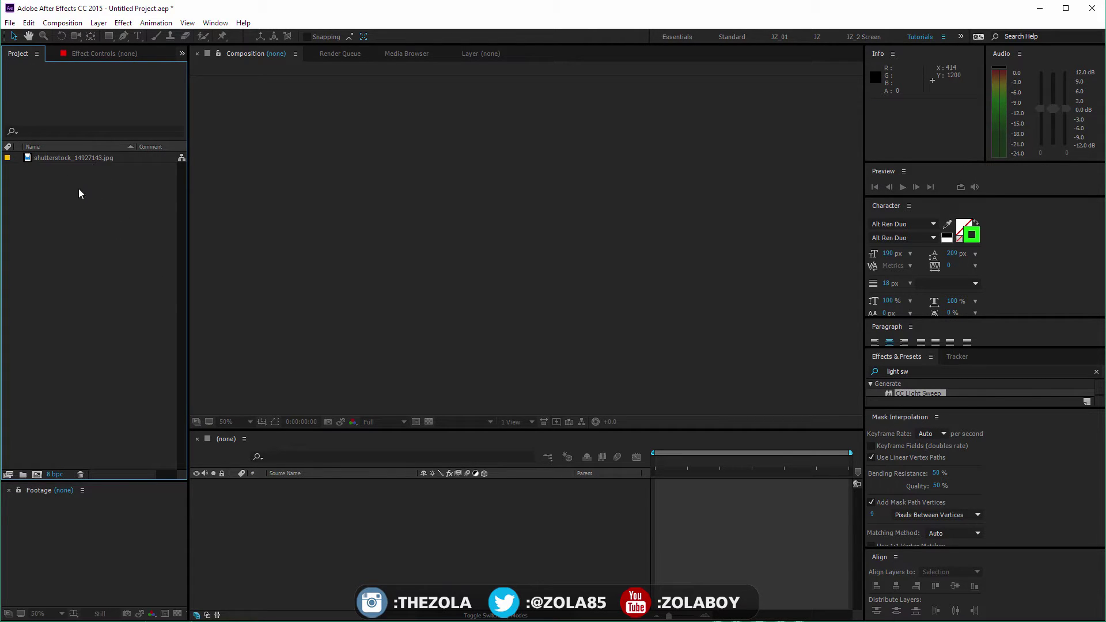
{"action": "left_click", "coordinate": [78, 159]}
{"action": "left_click", "coordinate": [76, 185]}
{"action": "left_click", "coordinate": [86, 159]}
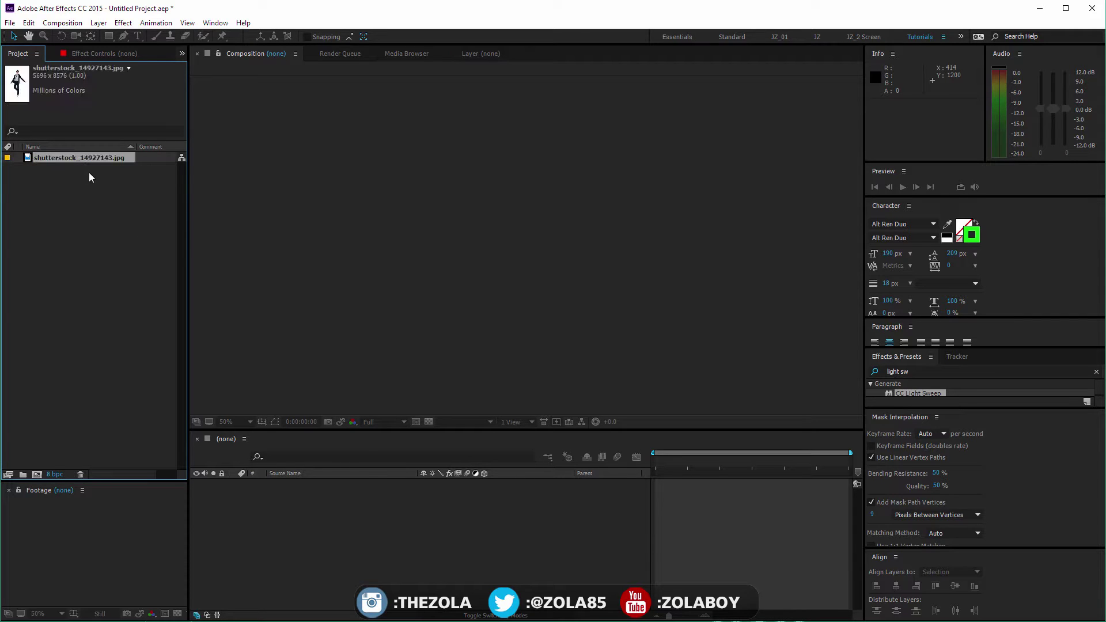
{"action": "left_click_drag", "start_coordinate": [102, 160], "coordinate": [38, 472]}
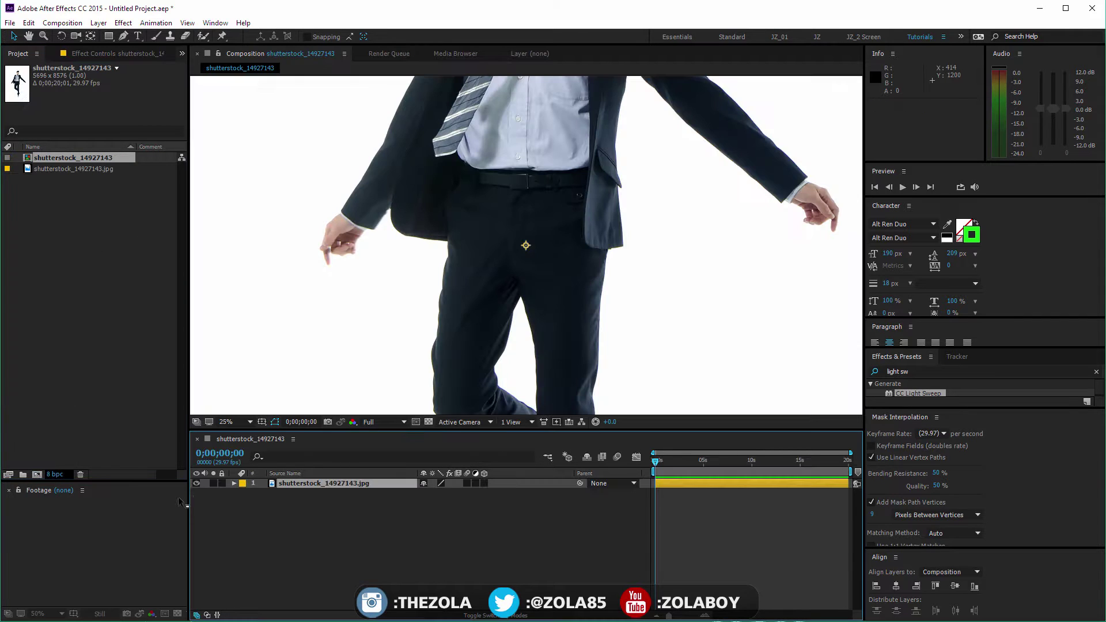
{"action": "key", "text": "ctrl+z"}
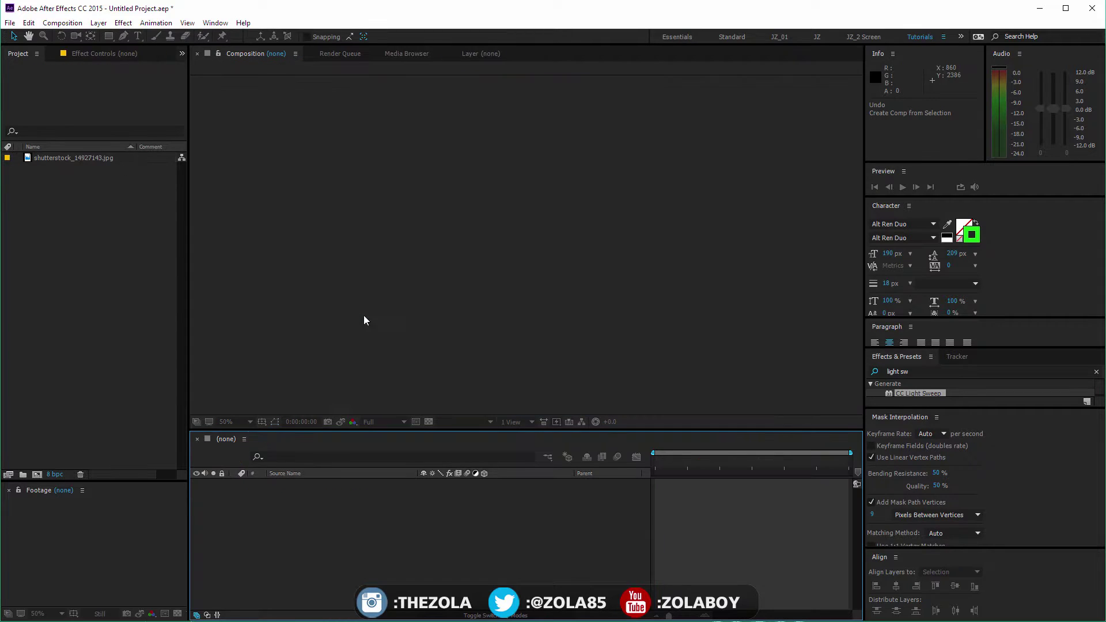
Step: Create a new composition with a width of 1920 px and a height of 1080 px
{"action": "key", "text": "ctrl+n"}
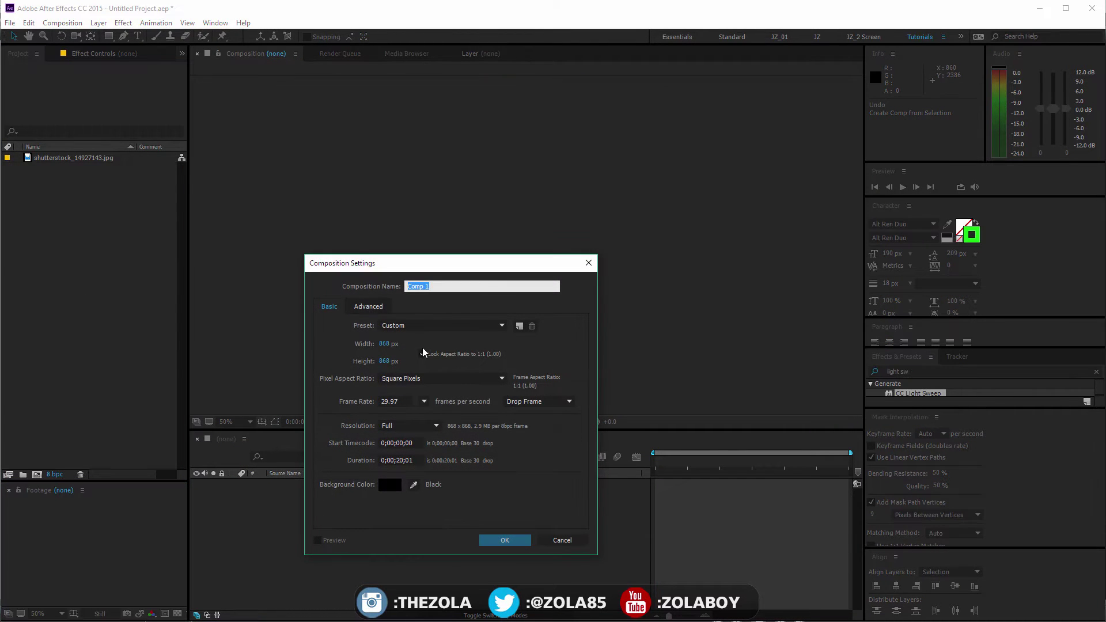
{"action": "left_click", "coordinate": [385, 343]}
{"action": "type", "text": "192"}
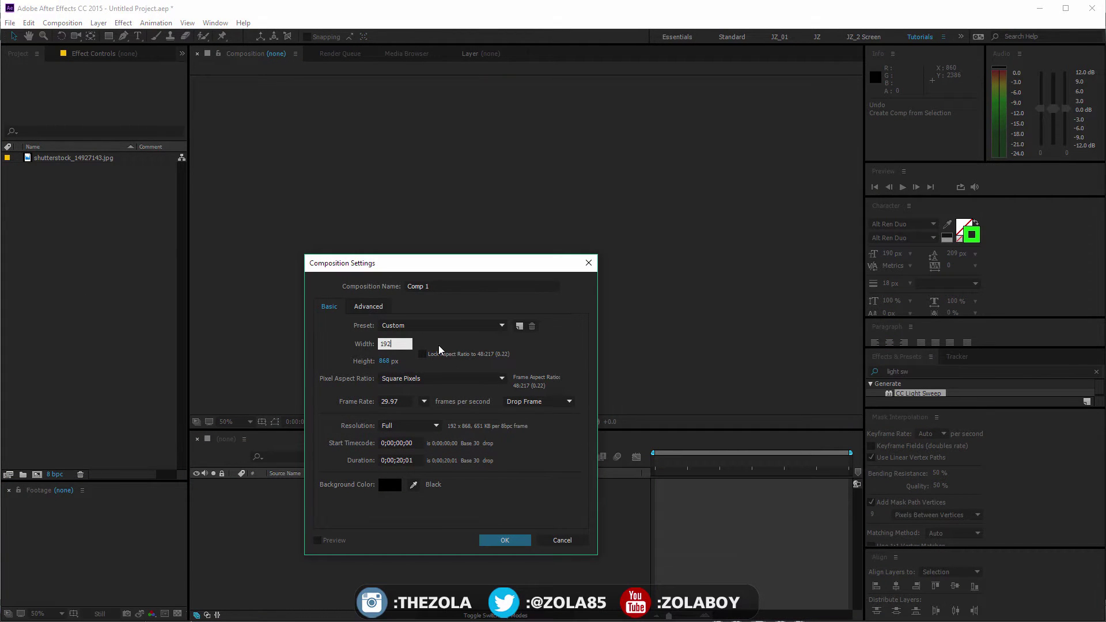
{"action": "type", "text": "0"}
{"action": "key", "text": "Tab"}
{"action": "type", "text": "1080"}
{"action": "key", "text": "Return"}
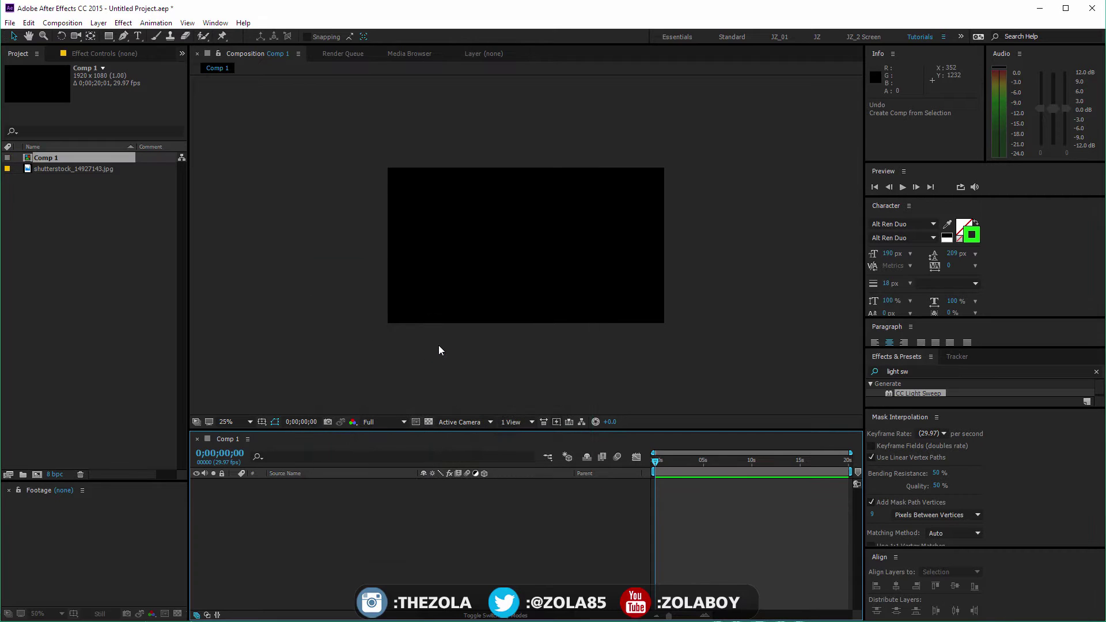
Step: Add shutterstock_14927143.jpg to Comp 1, scale it down to 12% and reposition it so the whole figure fits the frame
{"action": "left_click_drag", "start_coordinate": [32, 166], "coordinate": [436, 560]}
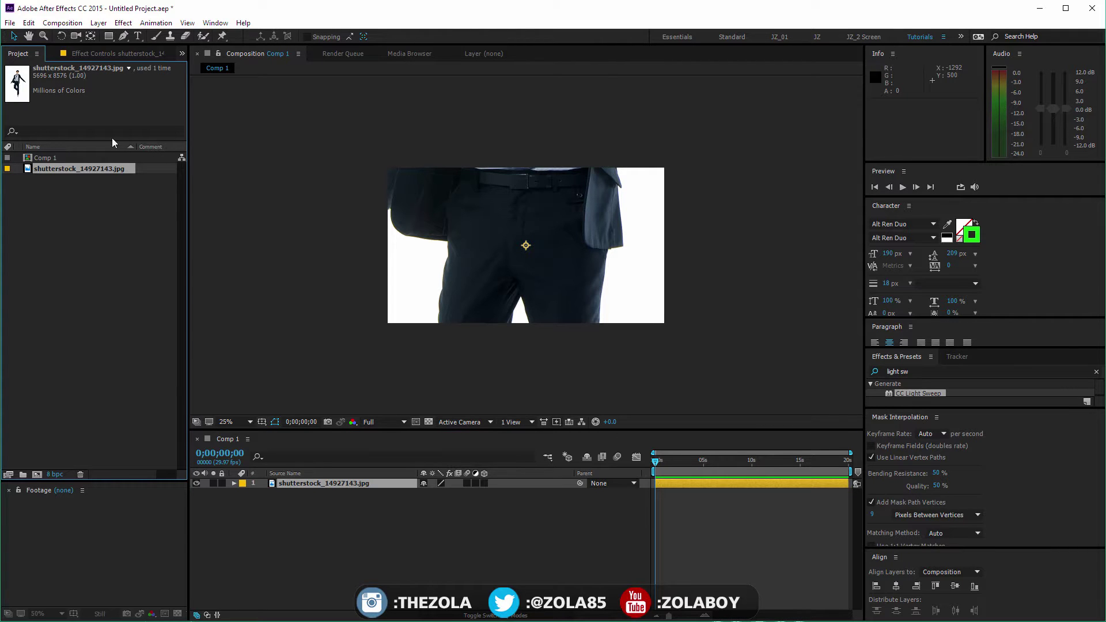
{"action": "left_click_drag", "start_coordinate": [552, 253], "coordinate": [507, 4]}
{"action": "left_click_drag", "start_coordinate": [610, 313], "coordinate": [591, 290]}
{"action": "key", "text": "s"}
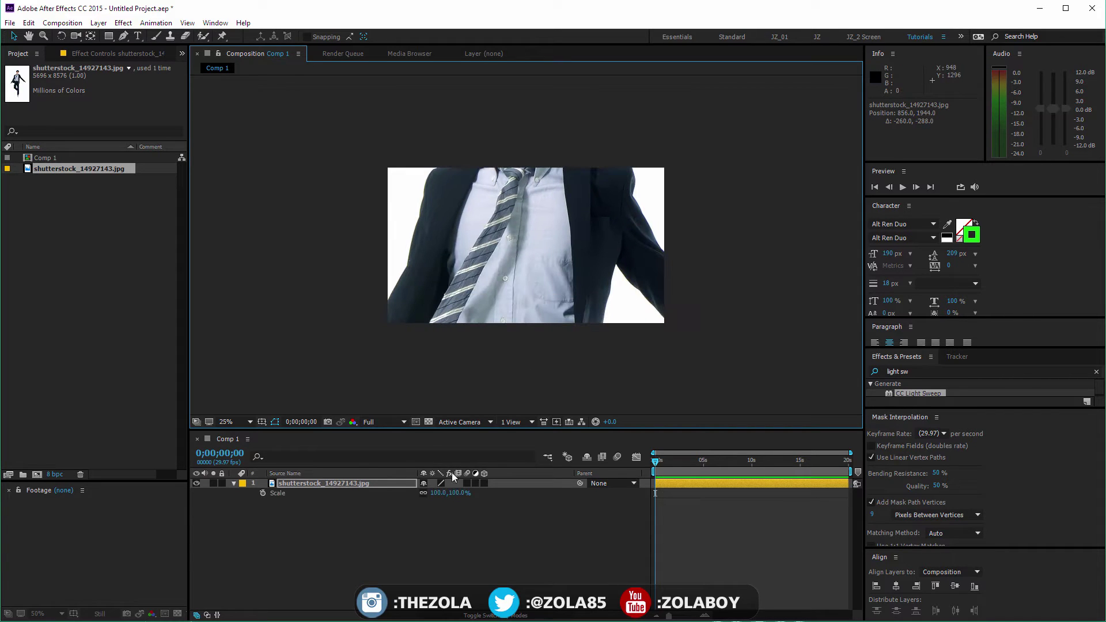
{"action": "left_click_drag", "start_coordinate": [455, 493], "coordinate": [410, 493]}
{"action": "left_click_drag", "start_coordinate": [565, 375], "coordinate": [586, 177]}
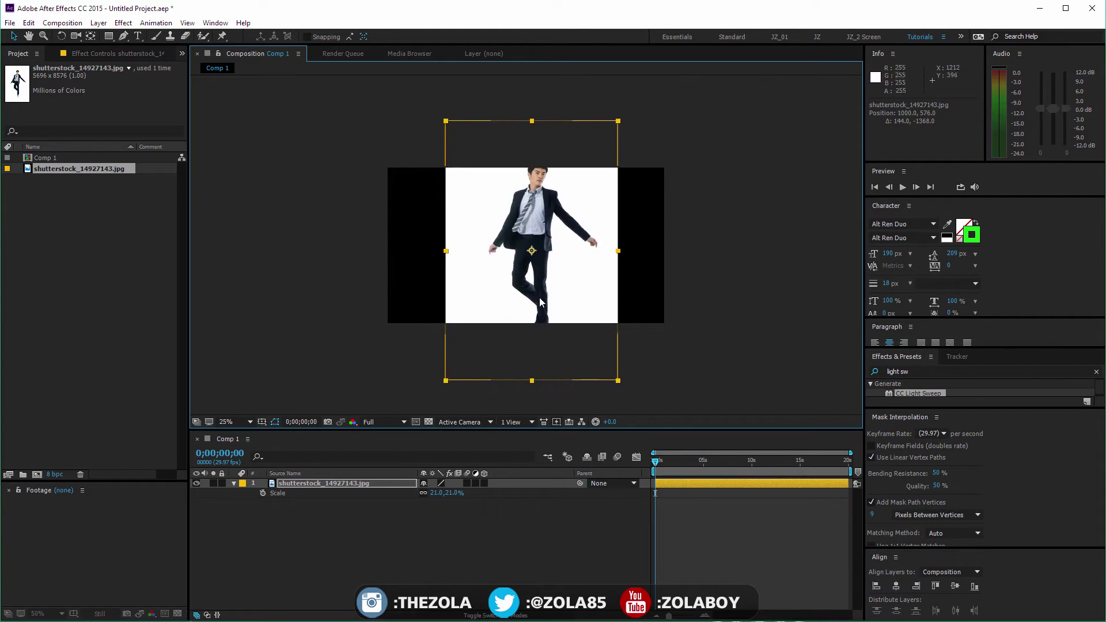
{"action": "left_click_drag", "start_coordinate": [455, 494], "coordinate": [450, 494]}
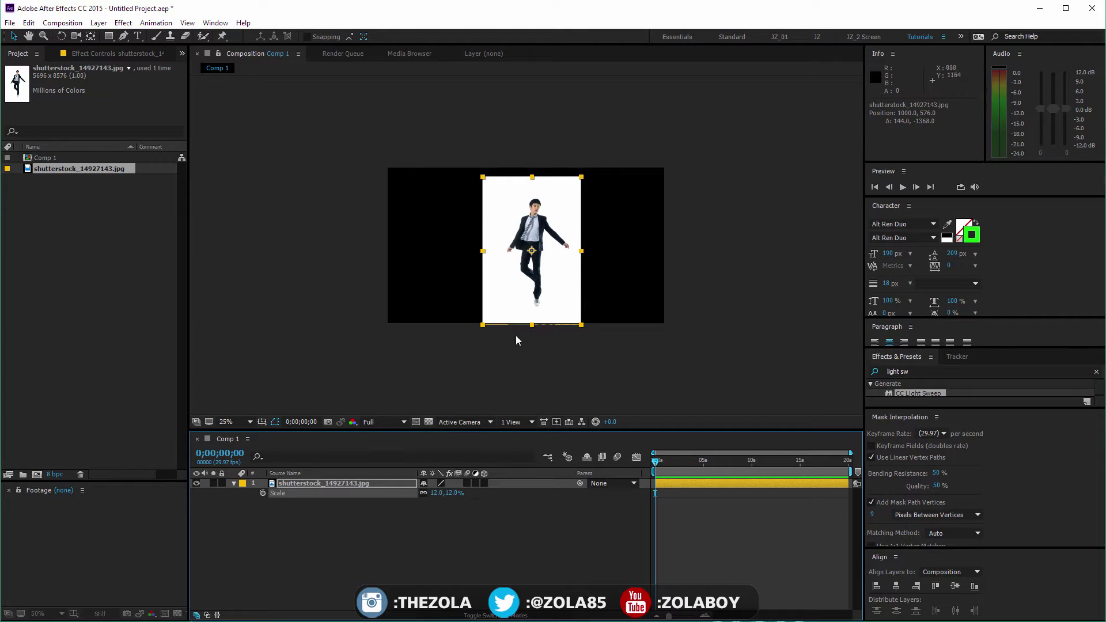
Step: Try scaling the image layer up to 105% and repositioning it in the frame, and undo the last moves
{"action": "left_click", "coordinate": [659, 460]}
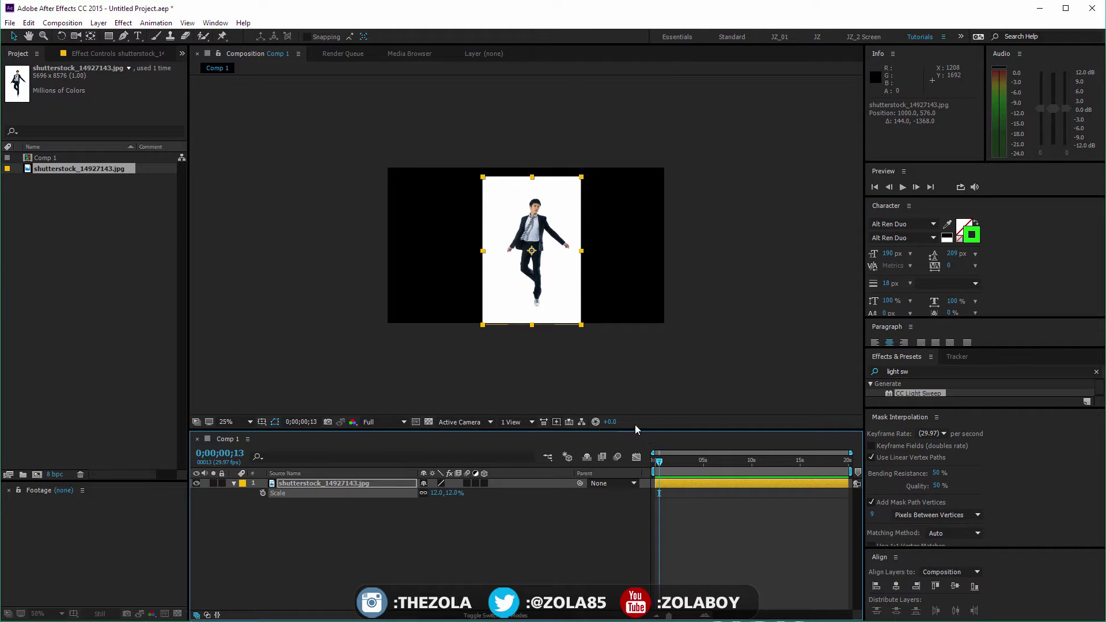
{"action": "key", "text": "g"}
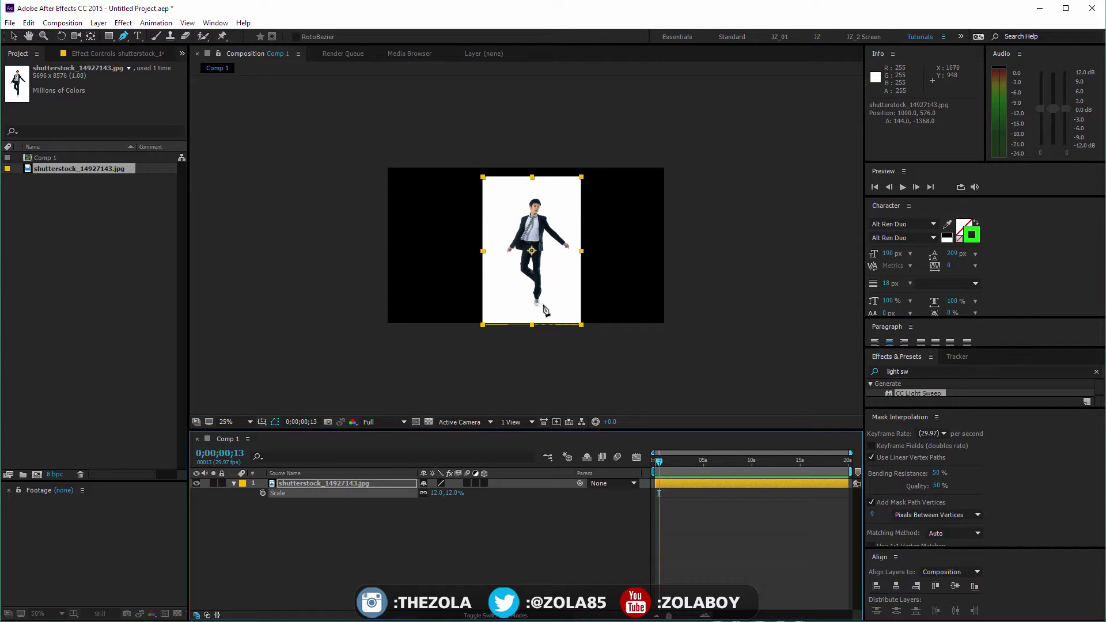
{"action": "left_click_drag", "start_coordinate": [451, 492], "coordinate": [602, 314]}
{"action": "key", "text": "v"}
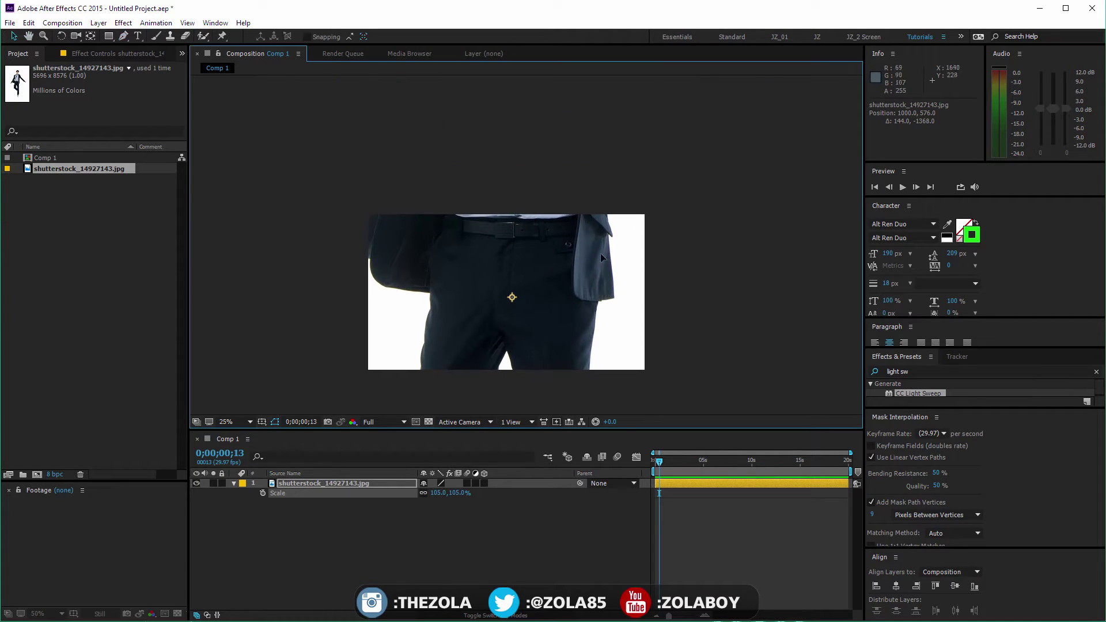
{"action": "left_click_drag", "start_coordinate": [599, 254], "coordinate": [530, 344]}
{"action": "key", "text": "ctrl+z"}
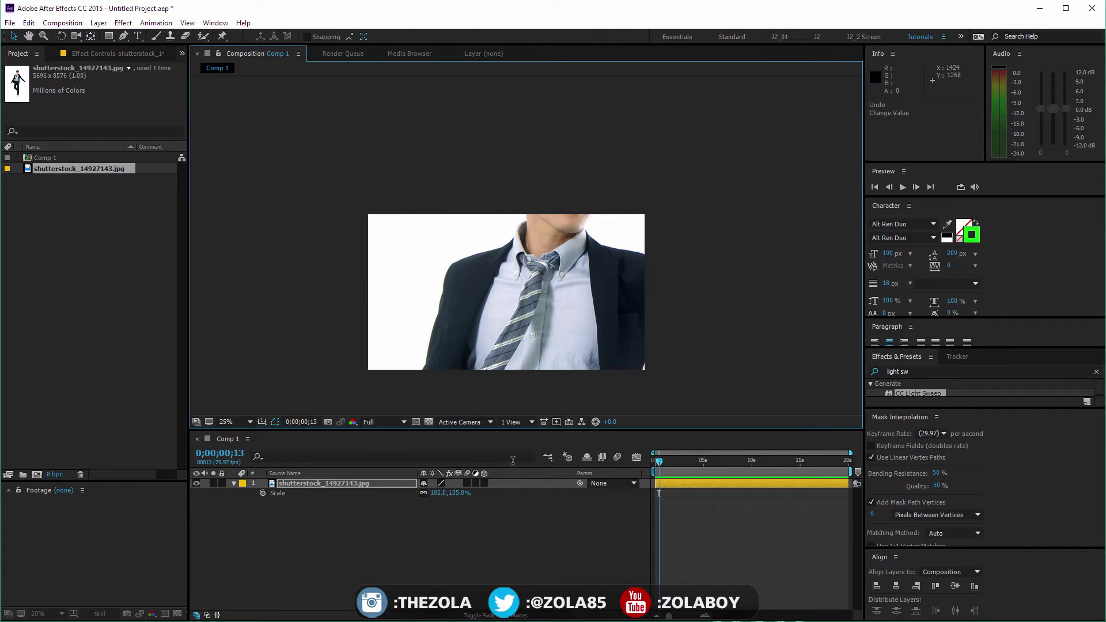
{"action": "key", "text": "ctrl+z"}
{"action": "key", "text": "ctrl+z"}
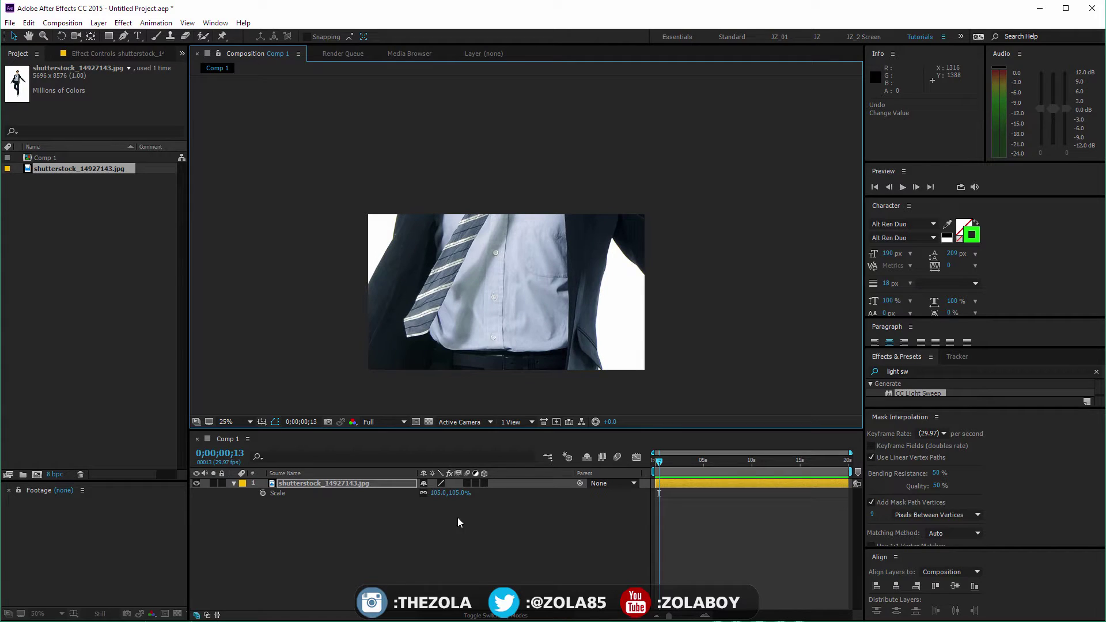
Step: Delete the enlarged image layer from Comp 1
{"action": "left_click", "coordinate": [398, 486]}
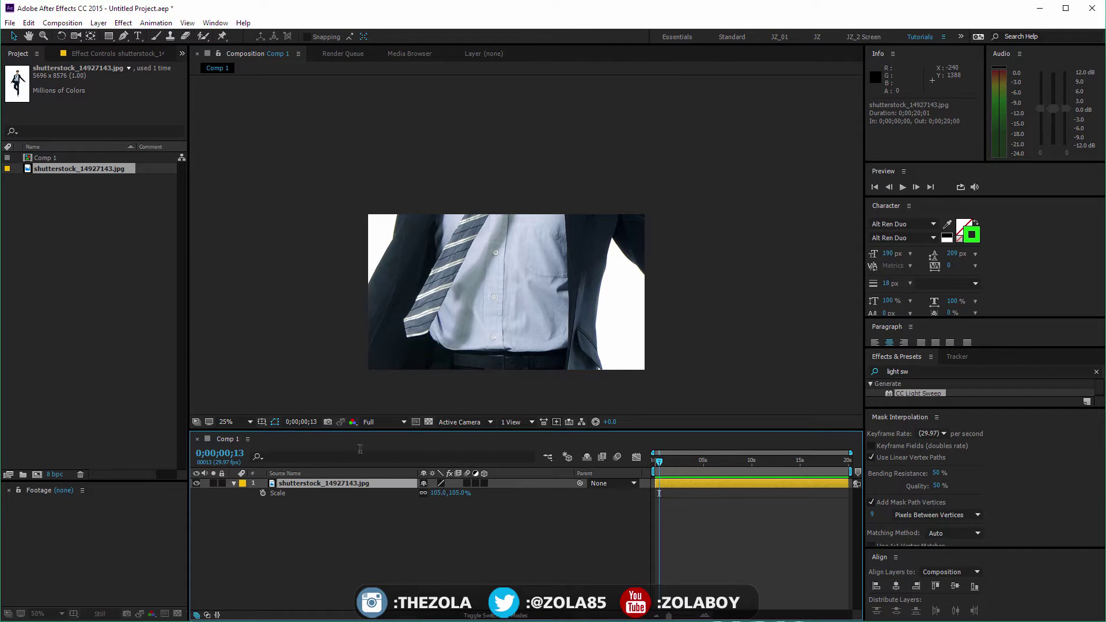
{"action": "key", "text": "Delete"}
{"action": "left_click", "coordinate": [116, 178]}
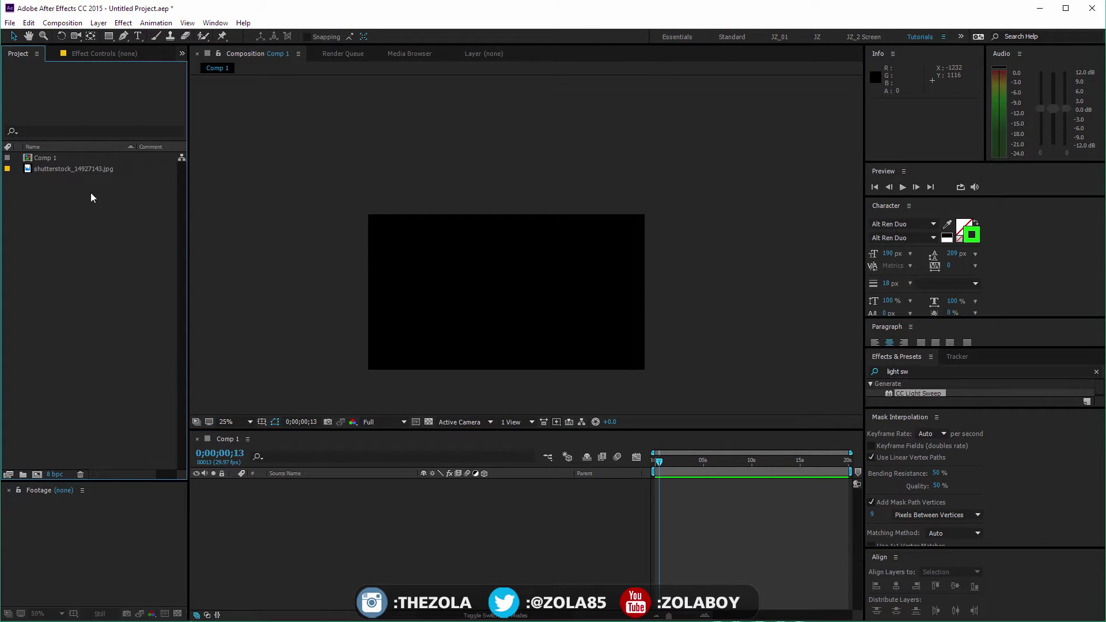
Step: Place shutterstock_14927143.jpg in the empty Comp 1 and pre-compose it, leaving all attributes in Comp 1
{"action": "left_click_drag", "start_coordinate": [75, 169], "coordinate": [339, 519]}
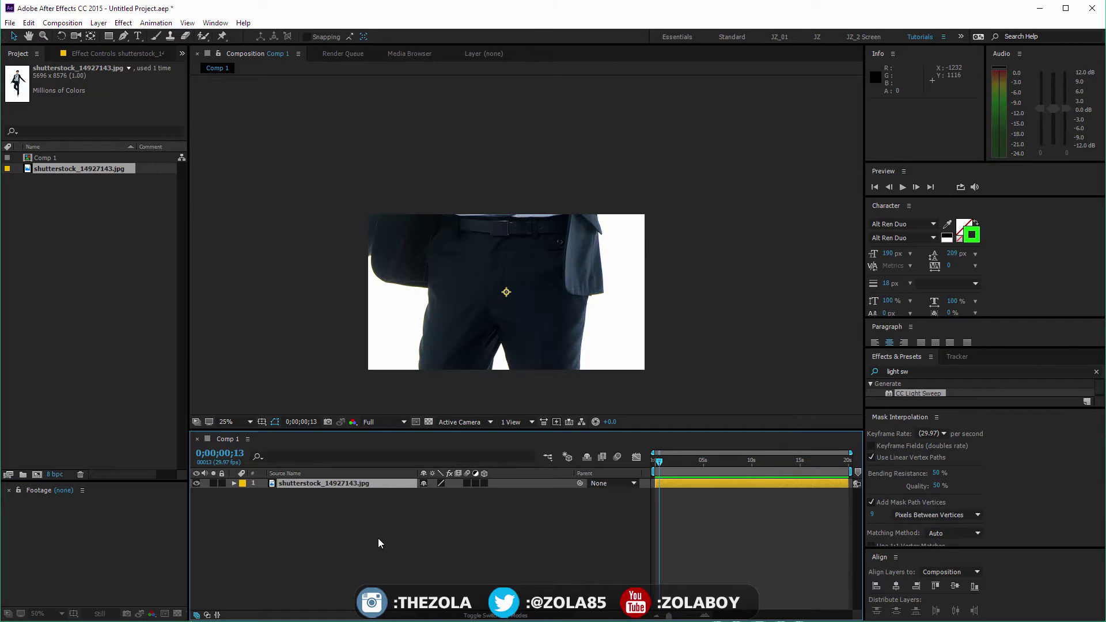
{"action": "key", "text": "ctrl+shift+c"}
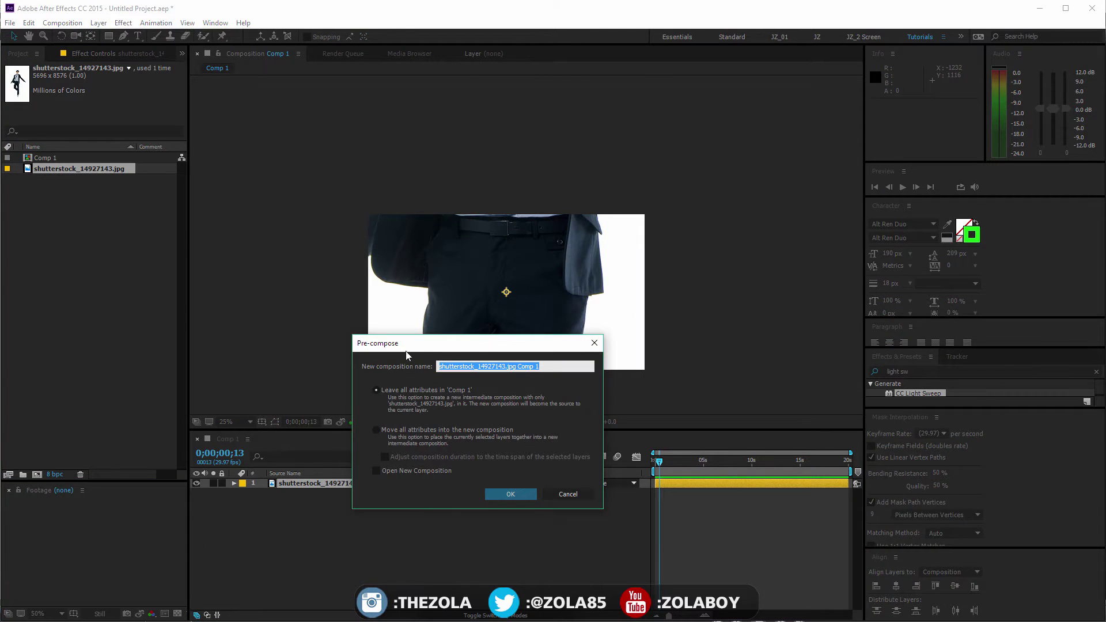
{"action": "left_click", "coordinate": [511, 495]}
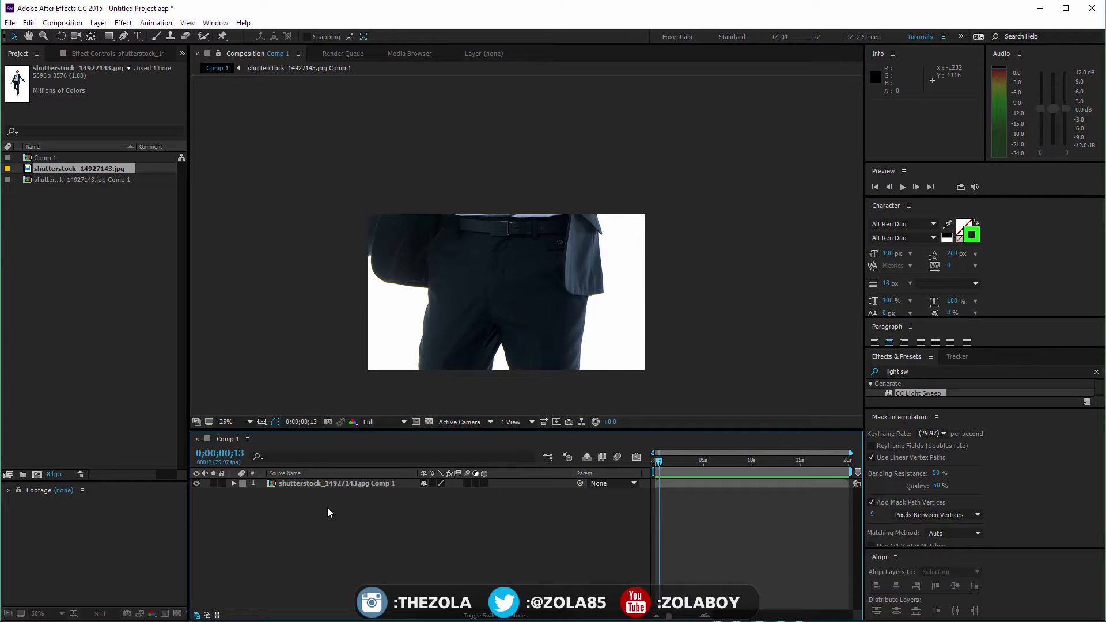
Step: Scale the pre-composed image layer in Comp 1 down to 16%
{"action": "left_click", "coordinate": [337, 485]}
{"action": "key", "text": "s"}
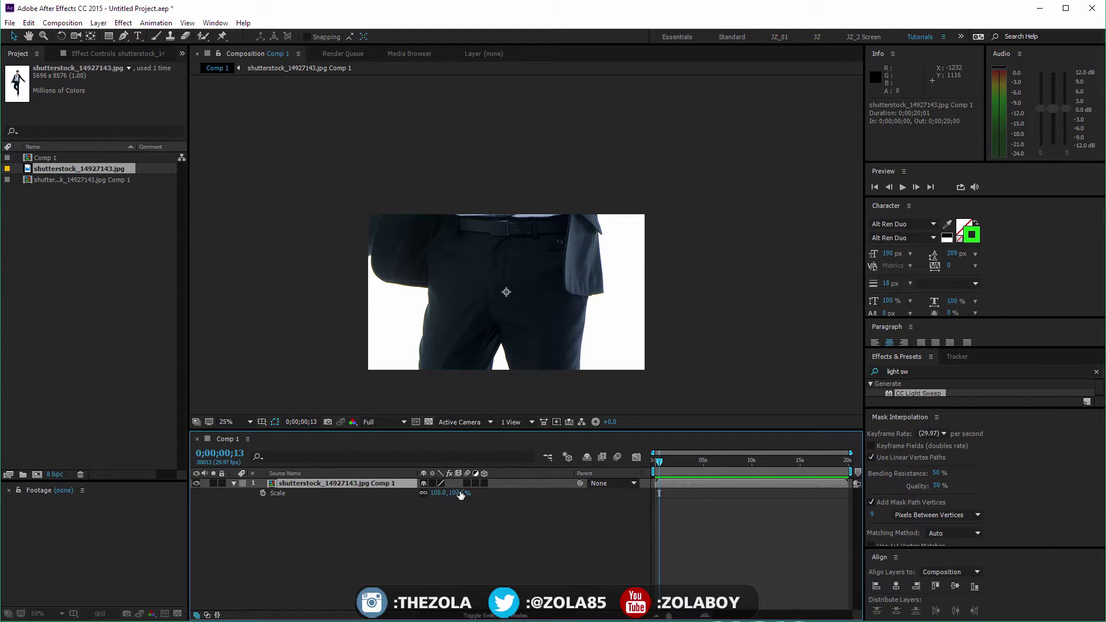
{"action": "left_click_drag", "start_coordinate": [452, 493], "coordinate": [440, 535]}
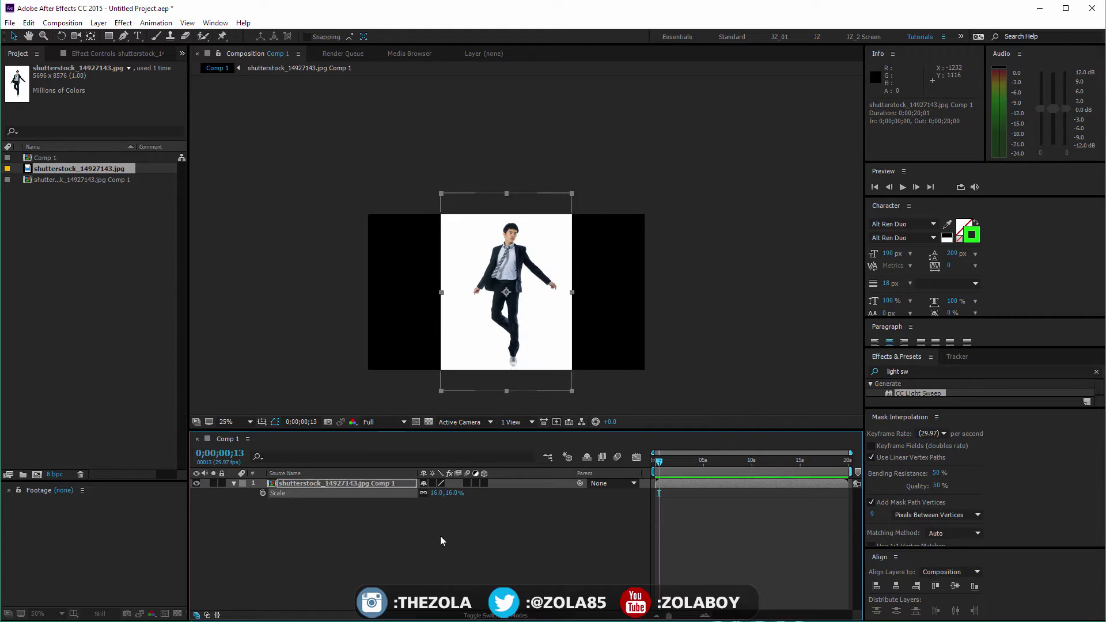
Step: Open the pre-composed image's own composition and maximize its viewer on the man's head and upper body
{"action": "double_click", "coordinate": [364, 483]}
{"action": "left_click_drag", "start_coordinate": [566, 87], "coordinate": [529, 316]}
{"action": "left_click_drag", "start_coordinate": [554, 229], "coordinate": [555, 300]}
{"action": "key", "text": "grave"}
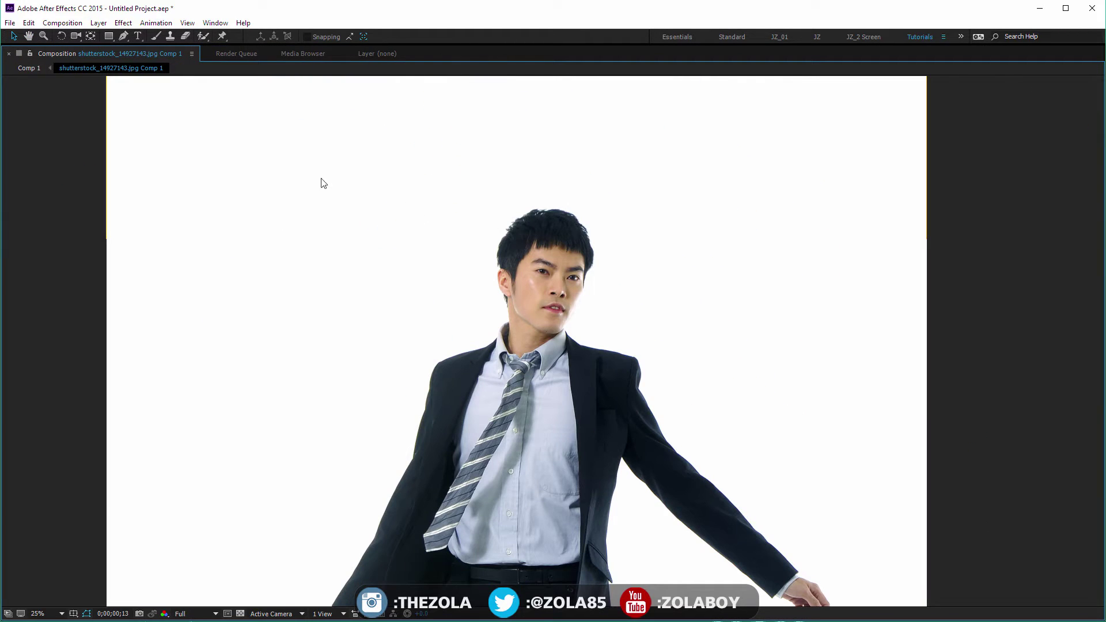
Step: Try tracing the jacket's shoulder with the Pen tool without a layer selected, and remove the stray Shape Layer 1
{"action": "key", "text": "g"}
{"action": "left_click", "coordinate": [426, 397]}
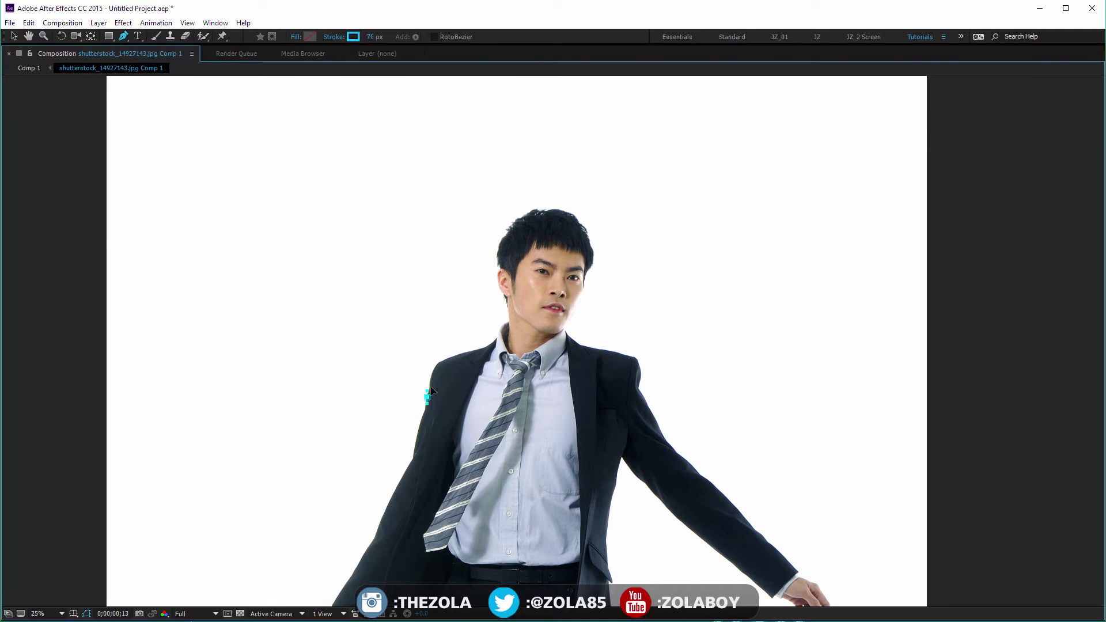
{"action": "left_click", "coordinate": [431, 378]}
{"action": "left_click", "coordinate": [447, 361]}
{"action": "left_click", "coordinate": [463, 358]}
{"action": "left_click", "coordinate": [483, 349]}
{"action": "key", "text": "ctrl+z"}
{"action": "key", "text": "ctrl+z"}
{"action": "key", "text": "ctrl+z"}
{"action": "key", "text": "ctrl+z"}
{"action": "key", "text": "ctrl+z"}
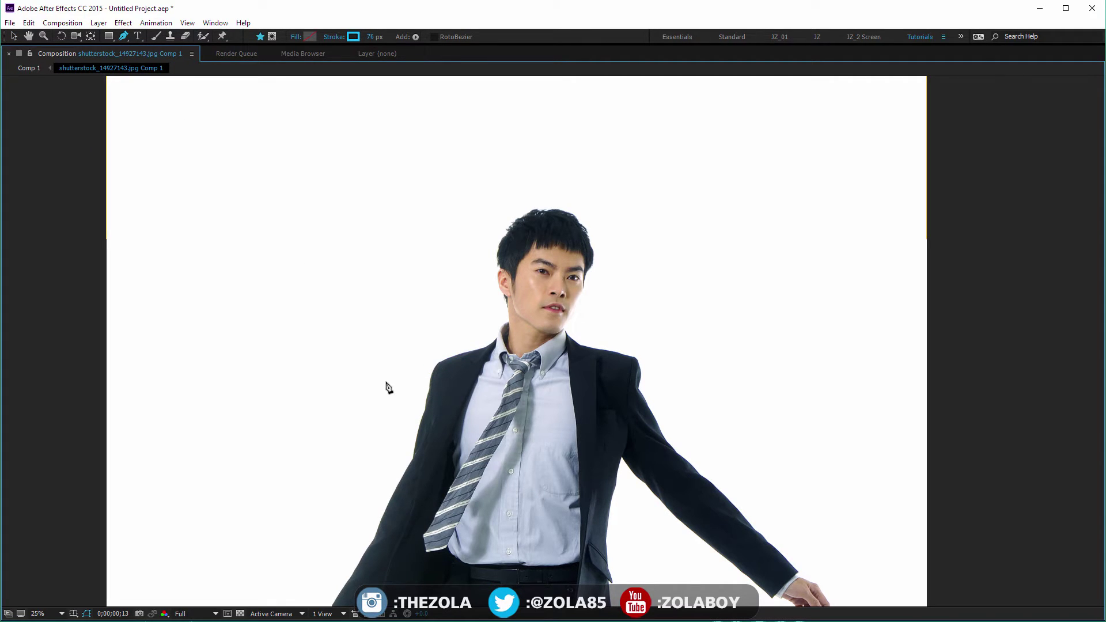
{"action": "key", "text": "grave"}
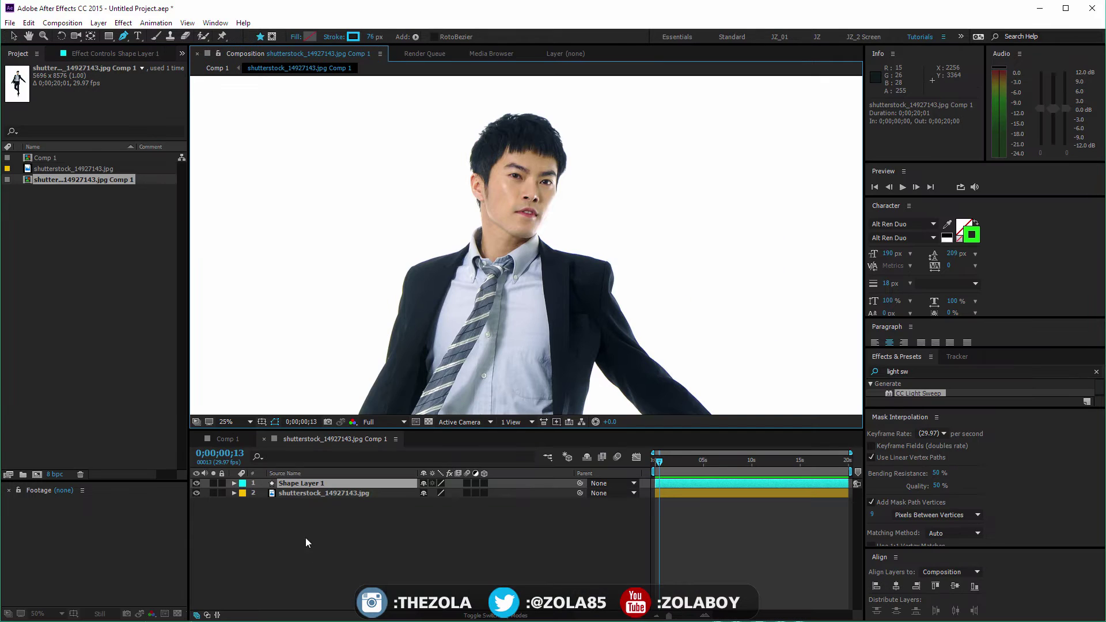
{"action": "left_click", "coordinate": [334, 493]}
{"action": "left_click", "coordinate": [336, 486]}
{"action": "key", "text": "Delete"}
Step: Start a Pen mask on the image layer, tracing the man's outline from the outer jacket shoulder up to the top of the shirt collar
{"action": "left_click", "coordinate": [337, 487]}
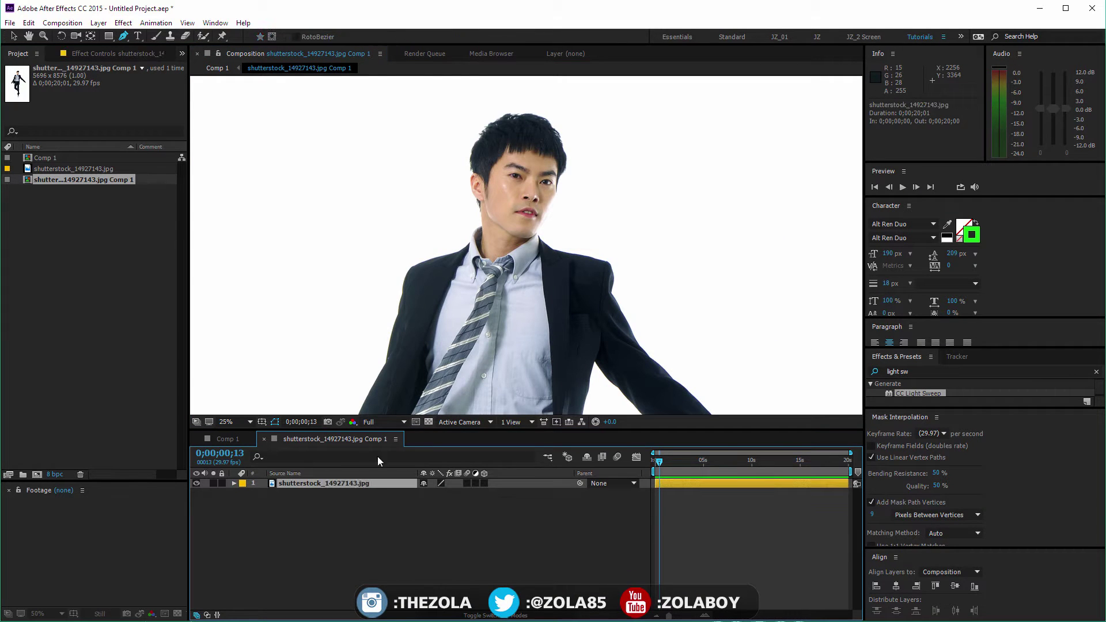
{"action": "key", "text": "grave"}
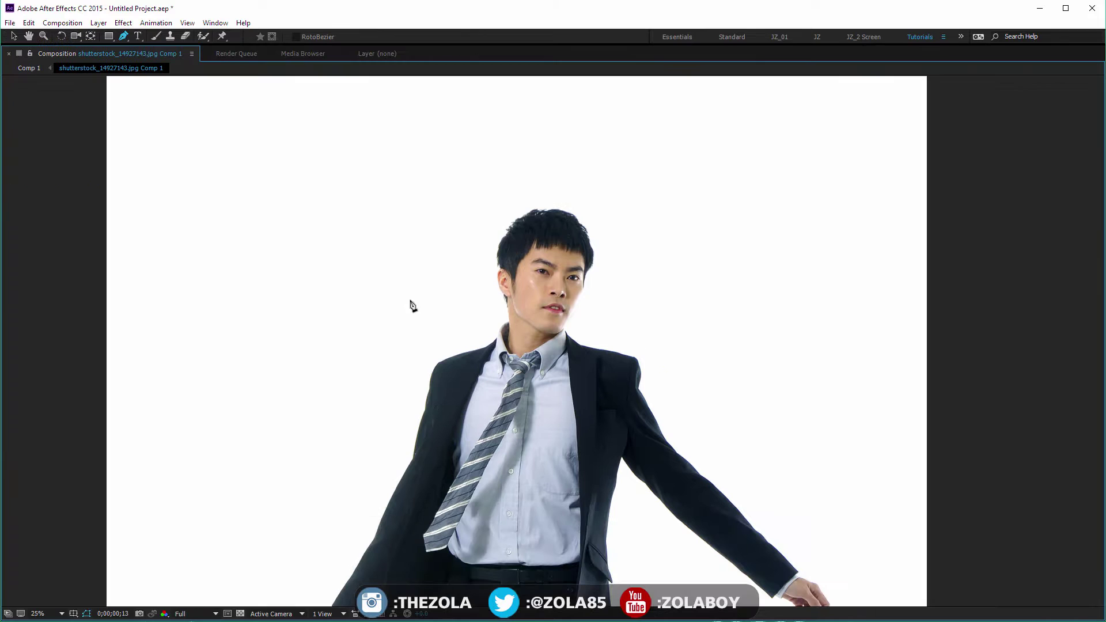
{"action": "left_click", "coordinate": [433, 370]}
{"action": "scroll", "coordinate": [457, 367], "scroll_direction": "up", "scroll_amount": 1}
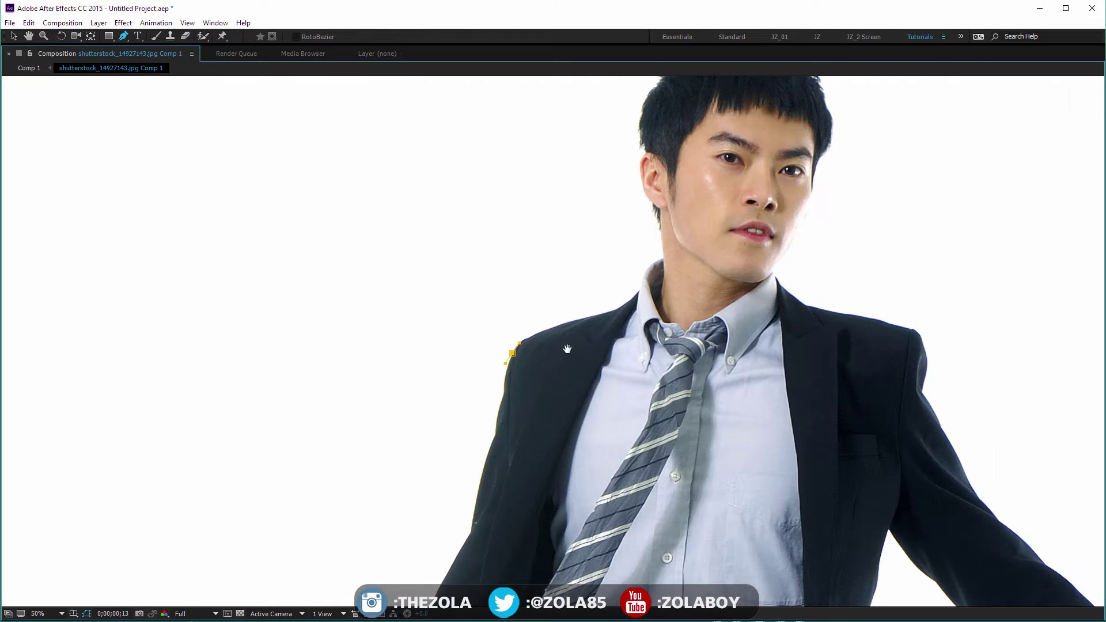
{"action": "left_click_drag", "start_coordinate": [567, 349], "coordinate": [408, 435]}
{"action": "scroll", "coordinate": [408, 434], "scroll_direction": "up", "scroll_amount": 1}
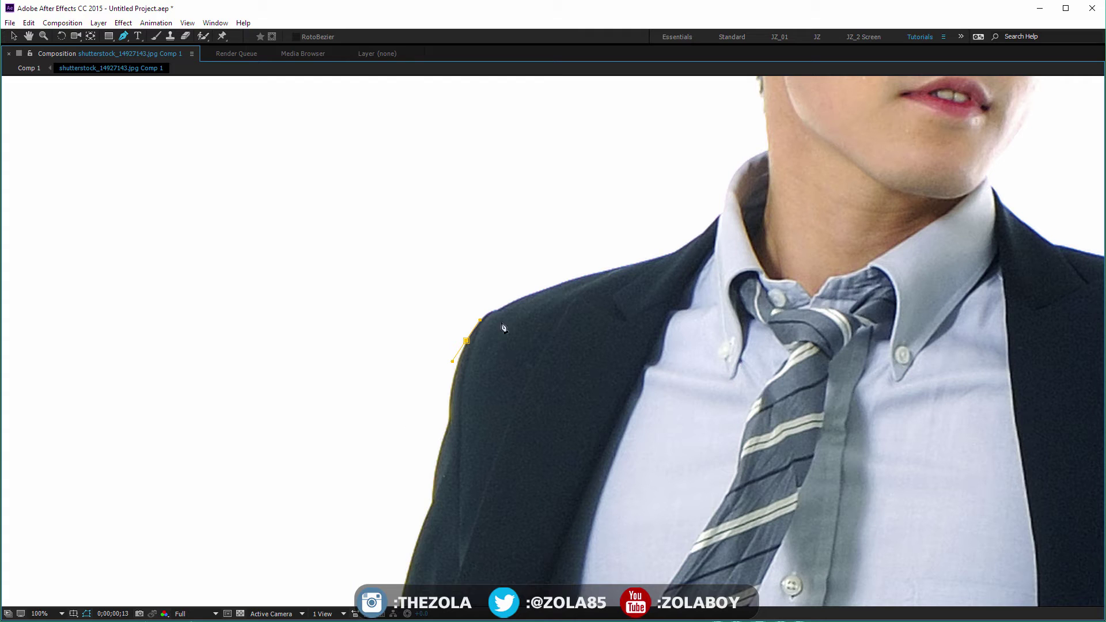
{"action": "left_click_drag", "start_coordinate": [514, 302], "coordinate": [526, 298]}
{"action": "left_click_drag", "start_coordinate": [674, 256], "coordinate": [644, 282]}
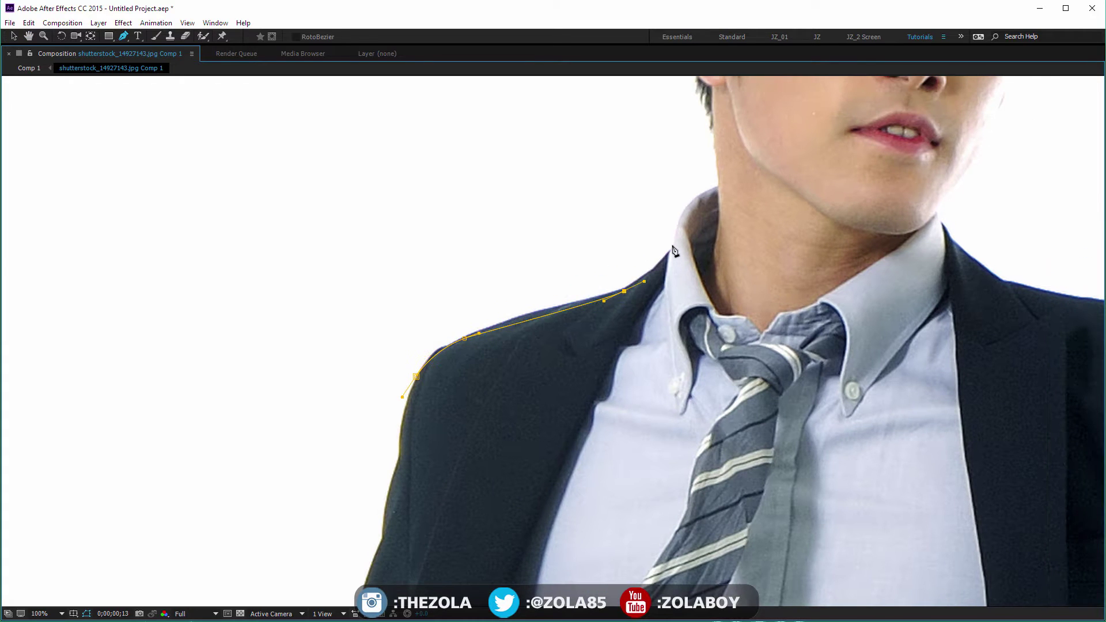
{"action": "left_click", "coordinate": [671, 245]}
{"action": "left_click_drag", "start_coordinate": [689, 201], "coordinate": [664, 276]}
Step: Continue the mask from the shirt collar up the neck, past the ear and loosely around the hair to the crown's far side
{"action": "left_click_drag", "start_coordinate": [664, 276], "coordinate": [661, 256]}
{"action": "left_click_drag", "start_coordinate": [644, 192], "coordinate": [636, 159]}
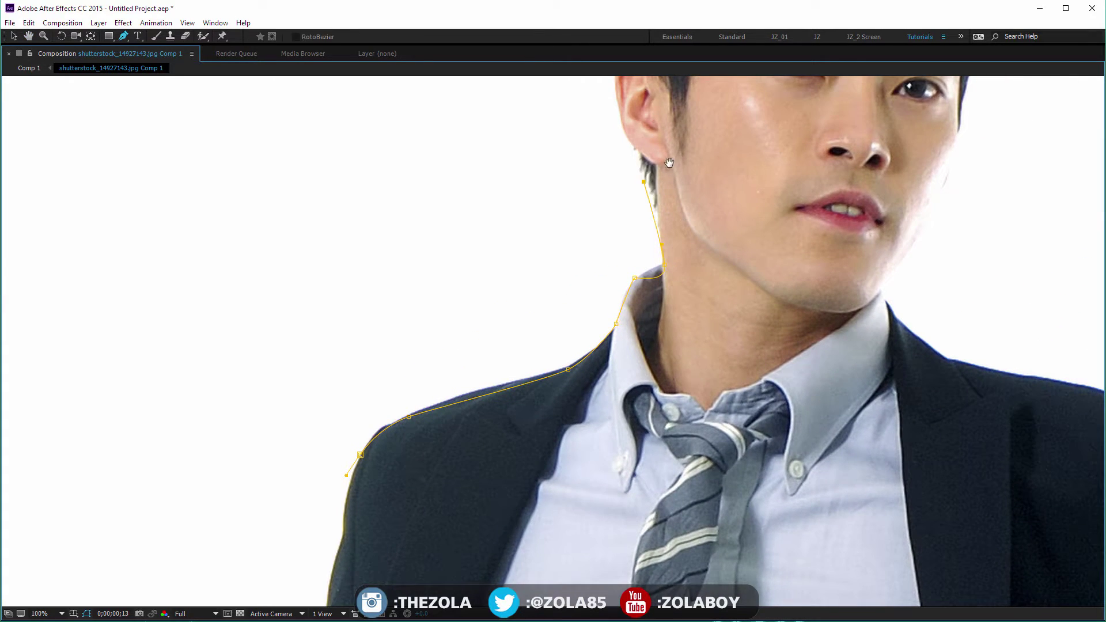
{"action": "left_click_drag", "start_coordinate": [648, 121], "coordinate": [647, 394]}
{"action": "left_click_drag", "start_coordinate": [605, 279], "coordinate": [618, 256]}
{"action": "left_click_drag", "start_coordinate": [671, 204], "coordinate": [691, 176]}
{"action": "left_click_drag", "start_coordinate": [813, 115], "coordinate": [836, 122]}
{"action": "left_click_drag", "start_coordinate": [962, 149], "coordinate": [981, 173]}
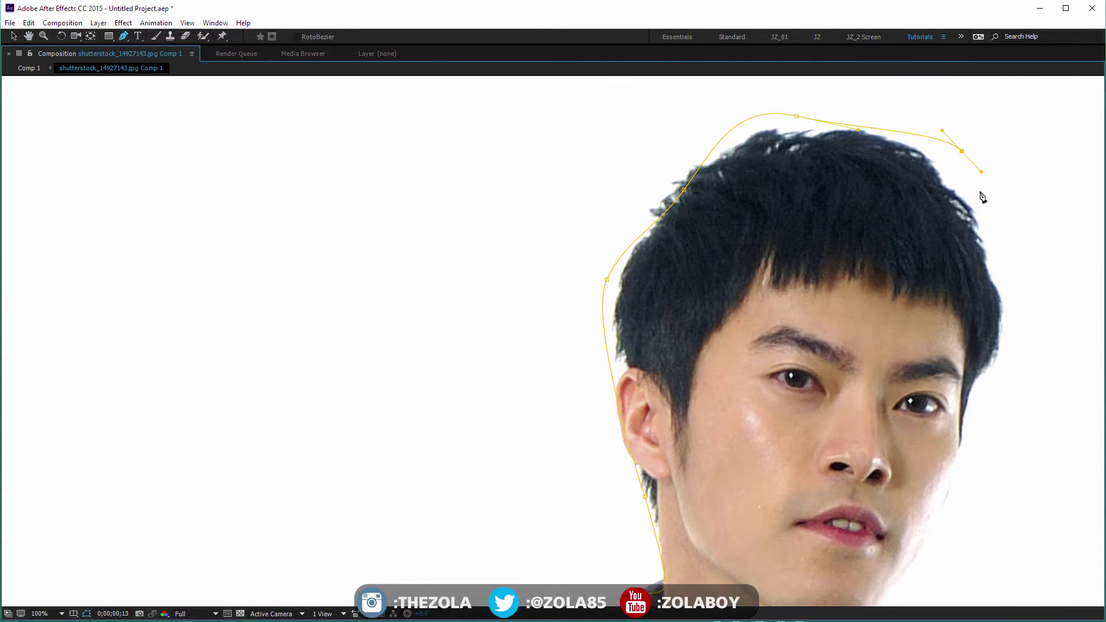
Step: Extend the mask down the far side of the hair, cheek and jaw to the jacket collar
{"action": "left_click_drag", "start_coordinate": [905, 325], "coordinate": [741, 184]}
{"action": "left_click_drag", "start_coordinate": [830, 179], "coordinate": [823, 205]}
{"action": "left_click_drag", "start_coordinate": [778, 284], "coordinate": [774, 300]}
{"action": "left_click_drag", "start_coordinate": [765, 361], "coordinate": [756, 382]}
{"action": "left_click_drag", "start_coordinate": [741, 429], "coordinate": [731, 442]}
{"action": "left_click_drag", "start_coordinate": [732, 485], "coordinate": [668, 376]}
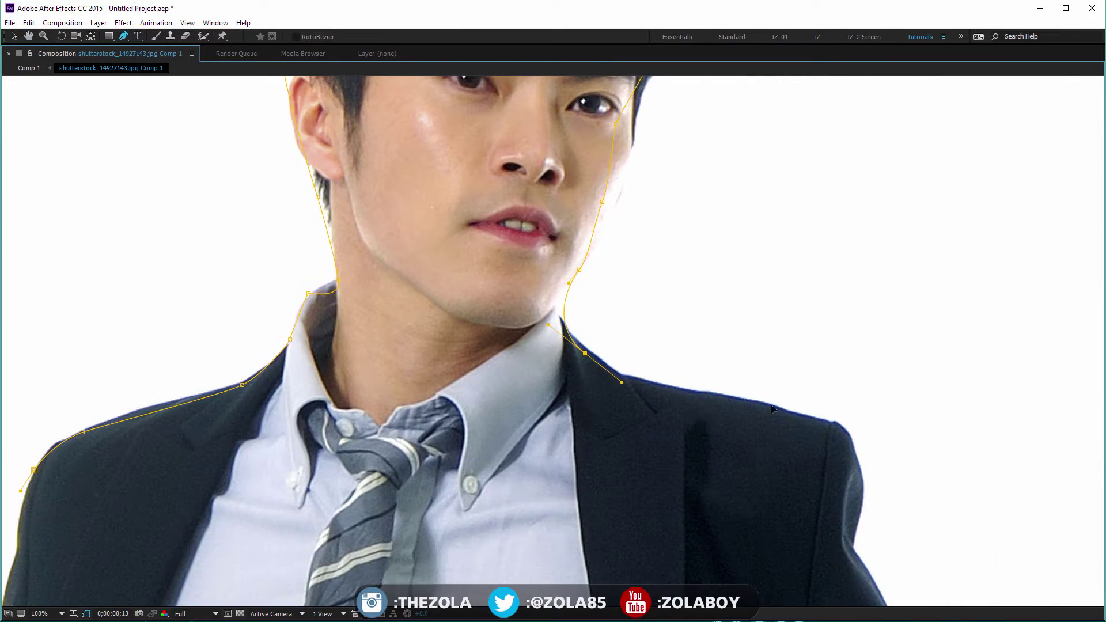
Step: Trace the mask over the second jacket shoulder and down the outer edge of the outstretched sleeve
{"action": "left_click_drag", "start_coordinate": [746, 400], "coordinate": [795, 415]}
{"action": "left_click_drag", "start_coordinate": [843, 444], "coordinate": [858, 487]}
{"action": "left_click_drag", "start_coordinate": [859, 487], "coordinate": [751, 252]}
{"action": "left_click_drag", "start_coordinate": [747, 318], "coordinate": [750, 333]}
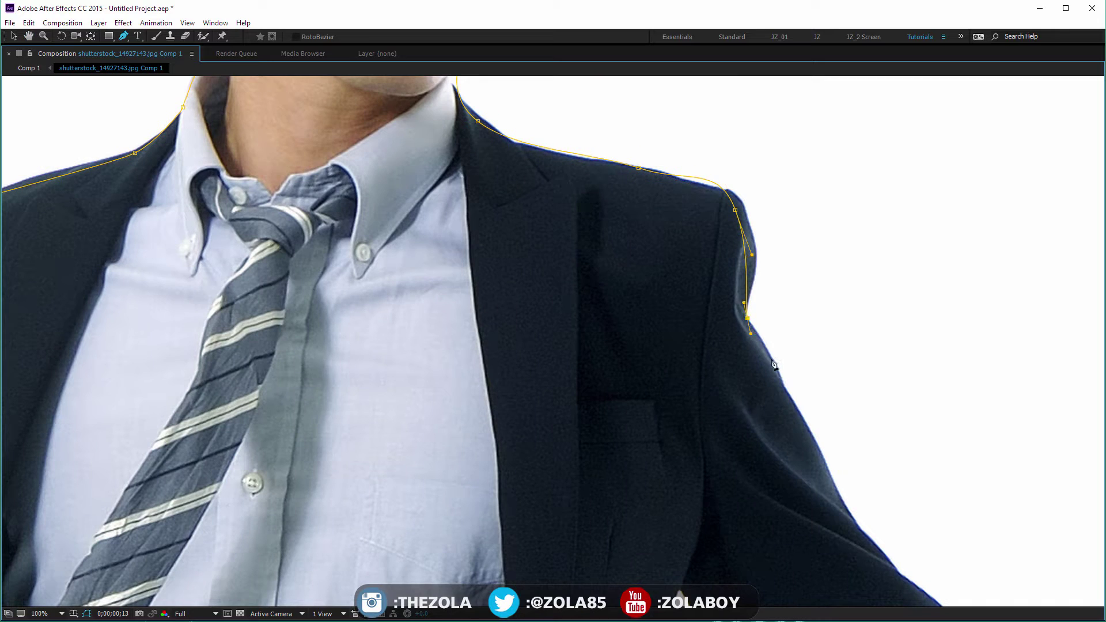
{"action": "left_click_drag", "start_coordinate": [791, 397], "coordinate": [800, 428]}
{"action": "left_click_drag", "start_coordinate": [824, 518], "coordinate": [733, 311]}
{"action": "left_click_drag", "start_coordinate": [790, 348], "coordinate": [815, 372]}
{"action": "left_click_drag", "start_coordinate": [901, 460], "coordinate": [679, 263]}
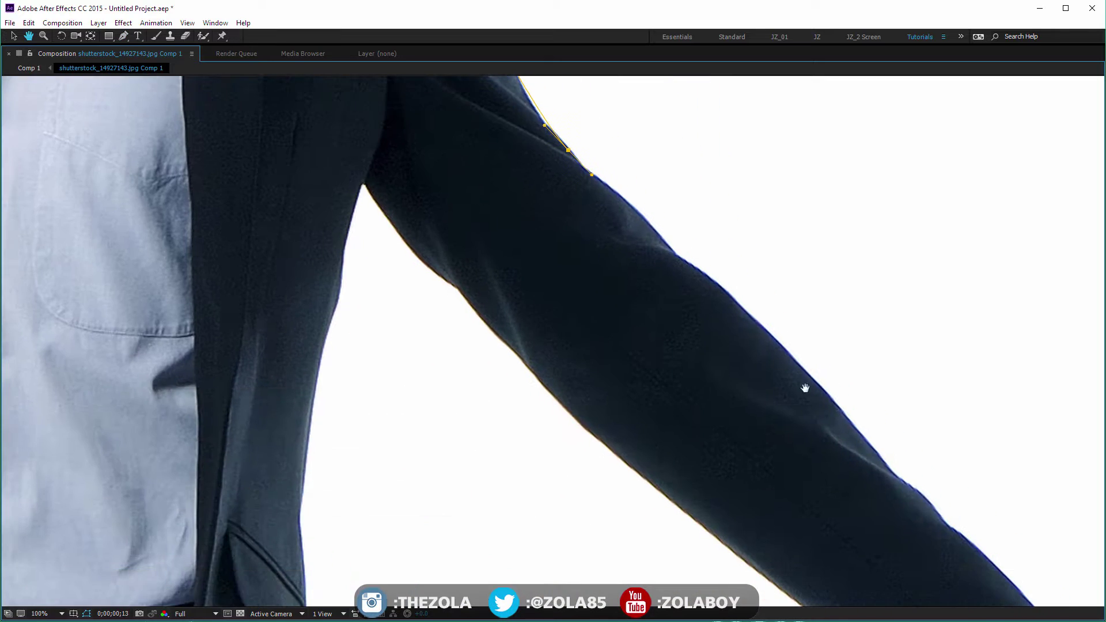
{"action": "left_click_drag", "start_coordinate": [843, 424], "coordinate": [900, 465]}
Step: Carry the mask around the outstretched hand, back under the sleeve to the armpit and down the jacket side to its hem
{"action": "scroll", "coordinate": [915, 521], "scroll_direction": "down", "scroll_amount": 4}
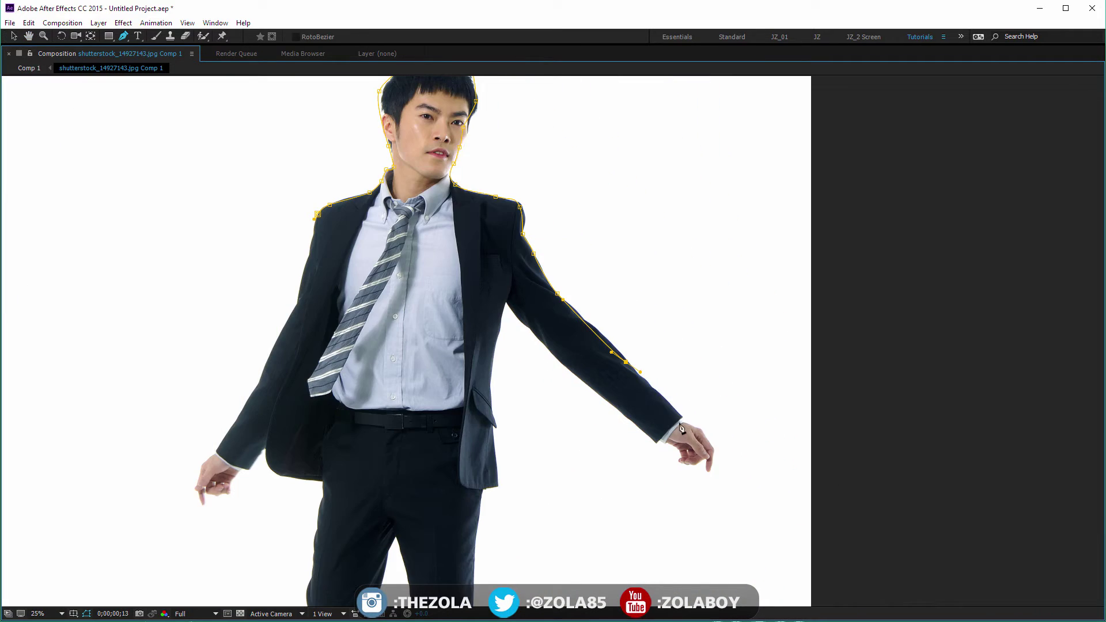
{"action": "left_click_drag", "start_coordinate": [714, 462], "coordinate": [675, 462]}
{"action": "left_click", "coordinate": [664, 438]}
{"action": "left_click", "coordinate": [504, 298]}
{"action": "left_click", "coordinate": [487, 379]}
{"action": "left_click", "coordinate": [488, 420]}
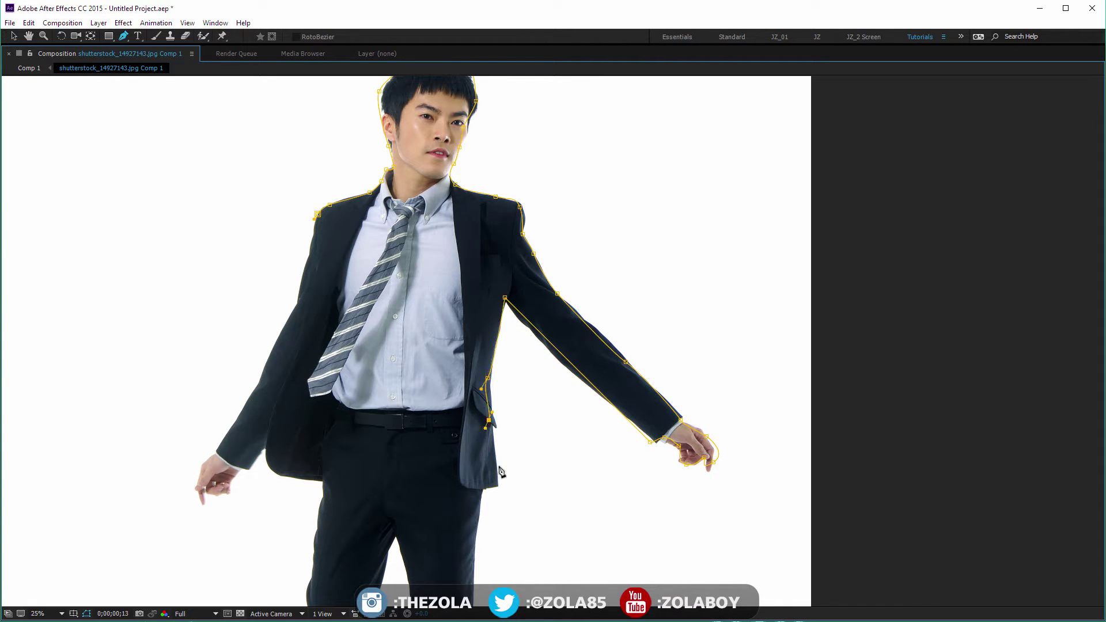
{"action": "left_click", "coordinate": [499, 478]}
{"action": "left_click", "coordinate": [480, 491]}
Step: Trace the mask down the outer edge of the standing leg, around the shoe showing behind it, to the front shoe
{"action": "scroll", "coordinate": [510, 390], "scroll_direction": "down", "scroll_amount": 5}
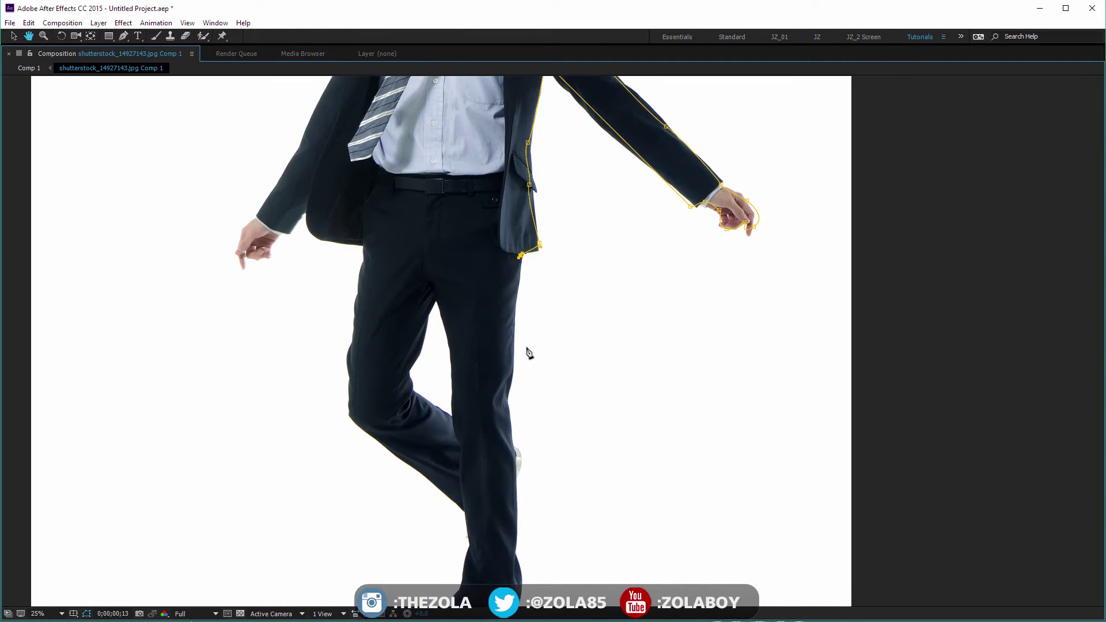
{"action": "left_click_drag", "start_coordinate": [509, 356], "coordinate": [509, 367]}
{"action": "left_click", "coordinate": [501, 410]}
{"action": "scroll", "coordinate": [521, 398], "scroll_direction": "down", "scroll_amount": 2}
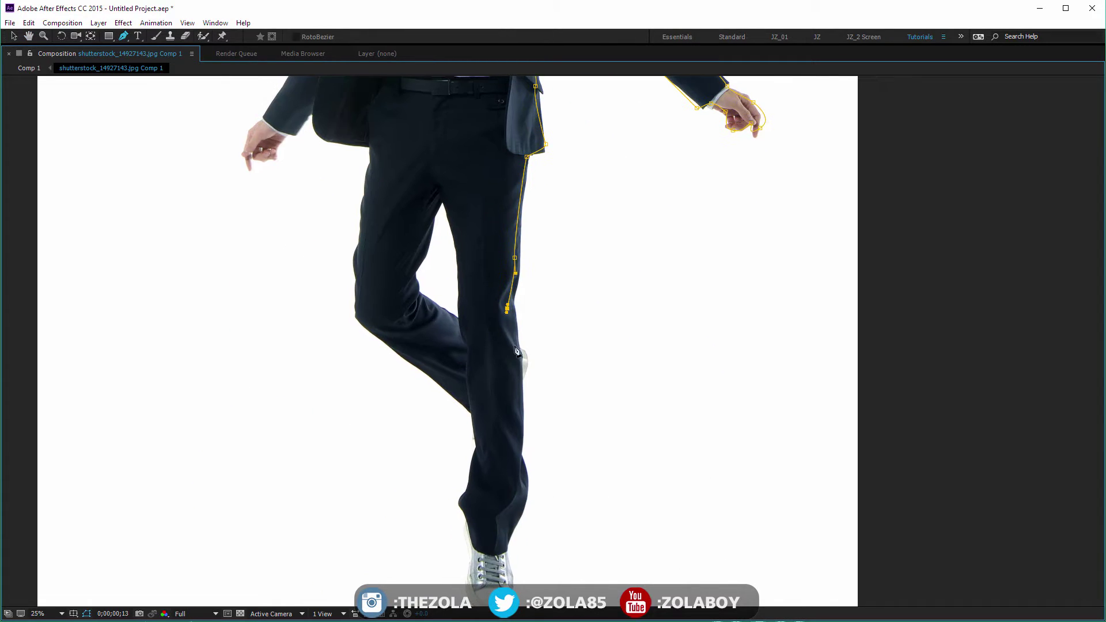
{"action": "left_click", "coordinate": [515, 347]}
{"action": "left_click", "coordinate": [526, 362]}
{"action": "left_click", "coordinate": [523, 398]}
{"action": "left_click", "coordinate": [522, 458]}
{"action": "left_click", "coordinate": [529, 486]}
{"action": "scroll", "coordinate": [527, 495], "scroll_direction": "down", "scroll_amount": 1}
{"action": "left_click", "coordinate": [507, 476]}
{"action": "left_click", "coordinate": [511, 524]}
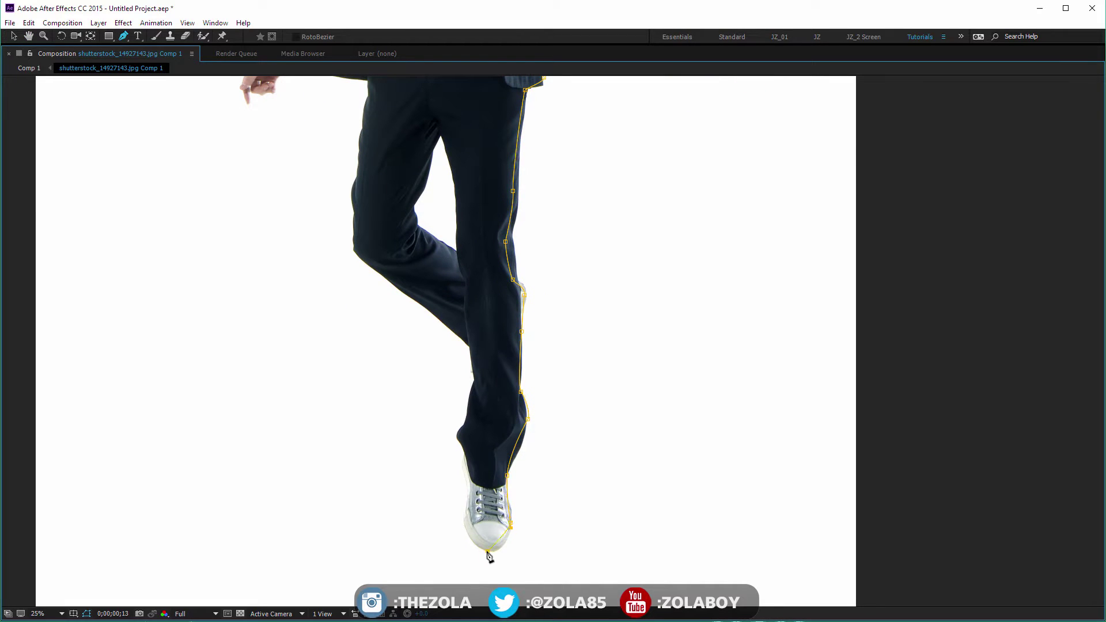
Step: Extend the mask around the front shoe, up the trouser cuff and along the bent leg's calf to its knee
{"action": "left_click", "coordinate": [468, 486]}
{"action": "left_click", "coordinate": [462, 446]}
{"action": "left_click", "coordinate": [456, 424]}
{"action": "left_click", "coordinate": [472, 395]}
{"action": "left_click", "coordinate": [475, 372]}
{"action": "left_click", "coordinate": [472, 353]}
{"action": "left_click", "coordinate": [467, 344]}
{"action": "left_click", "coordinate": [454, 334]}
{"action": "left_click", "coordinate": [363, 260]}
{"action": "left_click", "coordinate": [353, 240]}
{"action": "left_click_drag", "start_coordinate": [357, 219], "coordinate": [381, 356]}
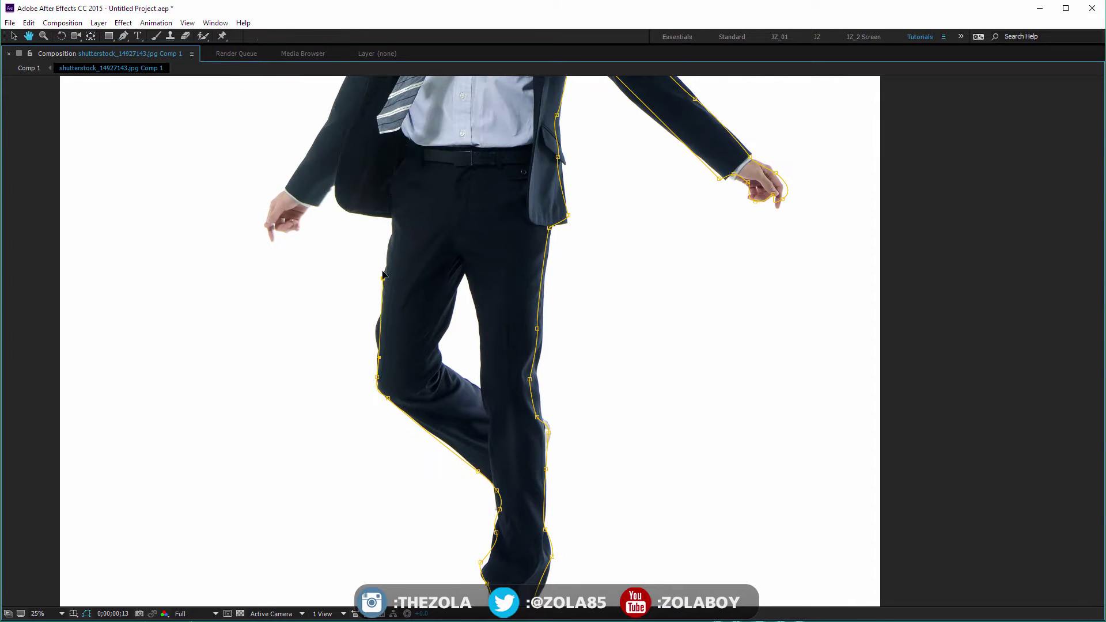
Step: Trace the mask up the bent leg's thigh, along the jacket hem and onto the underside of the second hand
{"action": "left_click", "coordinate": [383, 278]}
{"action": "left_click", "coordinate": [393, 228]}
{"action": "left_click", "coordinate": [395, 209]}
{"action": "left_click", "coordinate": [379, 215]}
{"action": "left_click", "coordinate": [345, 204]}
{"action": "left_click", "coordinate": [340, 195]}
{"action": "left_click", "coordinate": [316, 210]}
{"action": "left_click", "coordinate": [302, 204]}
{"action": "left_click", "coordinate": [296, 225]}
{"action": "left_click", "coordinate": [286, 235]}
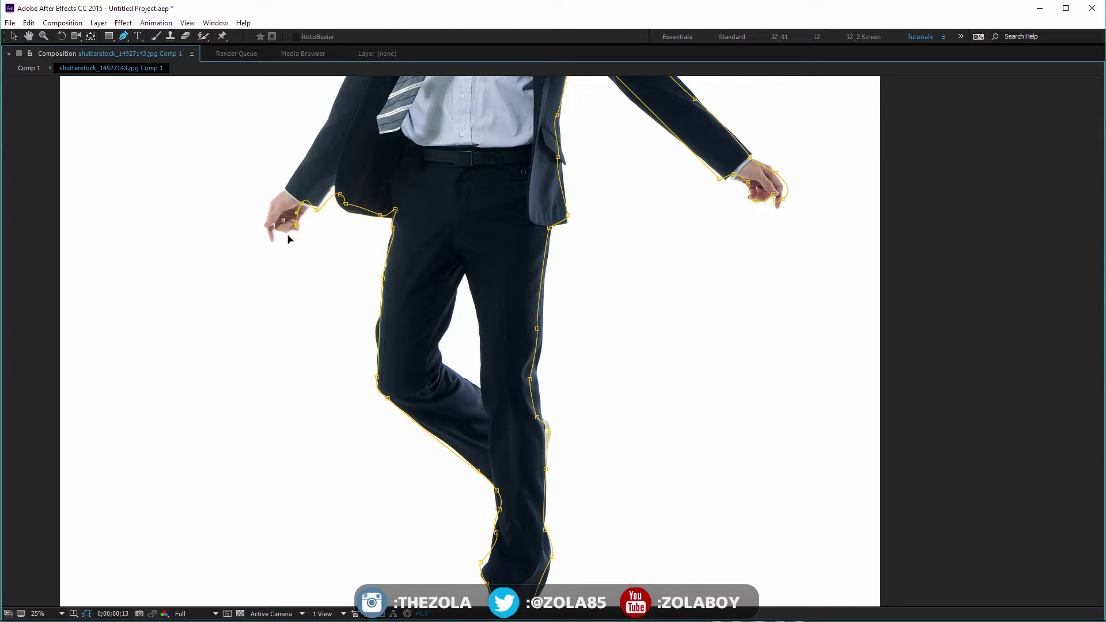
Step: Finish tracing the second hand and the sleeve's outer edge up to the shoulder, closing the mask at its starting point
{"action": "left_click", "coordinate": [270, 228]}
{"action": "left_click", "coordinate": [269, 191]}
{"action": "key", "text": "space"}
{"action": "left_click_drag", "start_coordinate": [339, 99], "coordinate": [321, 322]}
{"action": "left_click", "coordinate": [323, 311]}
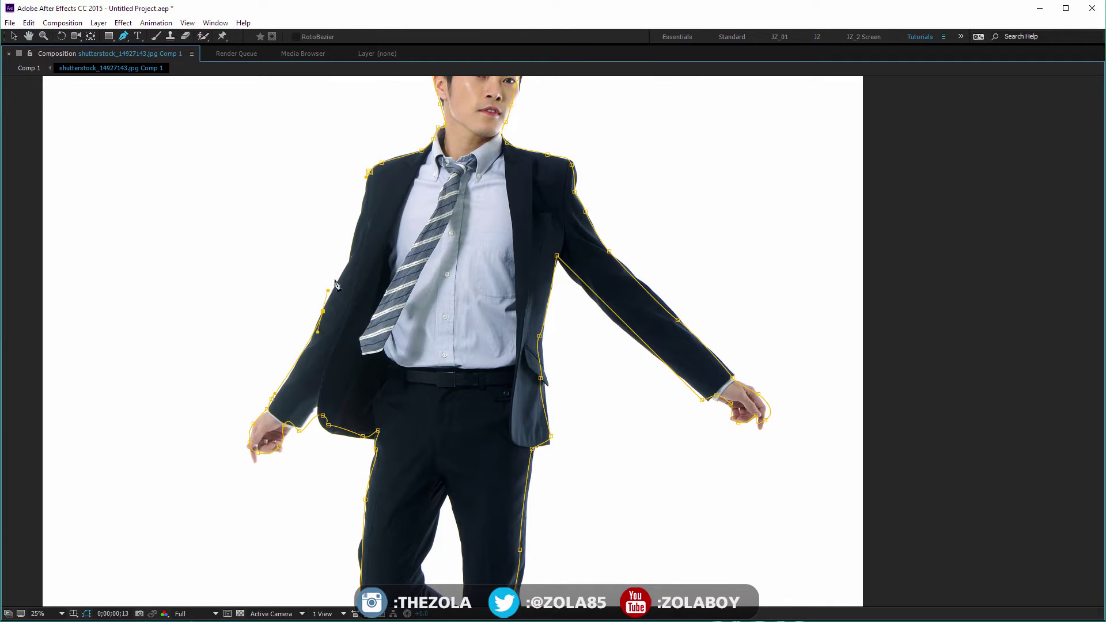
{"action": "left_click", "coordinate": [355, 250]}
{"action": "left_click", "coordinate": [363, 191]}
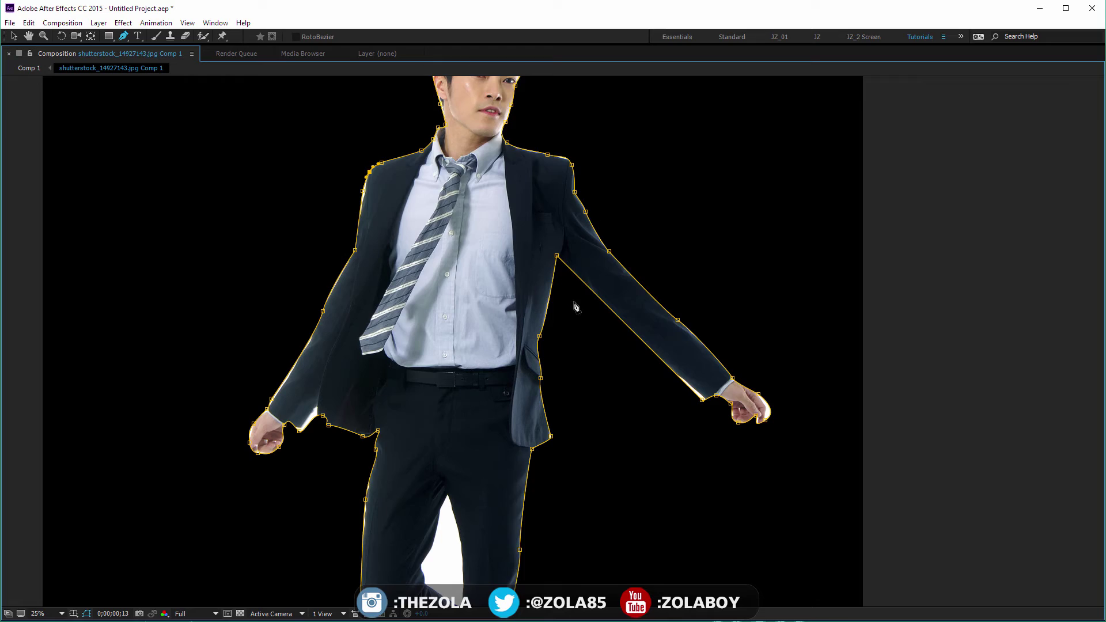
Step: Draw a second Pen mask around the white gap between the man's legs
{"action": "key", "text": "space"}
{"action": "left_click_drag", "start_coordinate": [576, 308], "coordinate": [525, 86]}
{"action": "left_click", "coordinate": [393, 267]}
{"action": "left_click", "coordinate": [383, 287]}
{"action": "left_click", "coordinate": [381, 309]}
{"action": "left_click", "coordinate": [377, 322]}
{"action": "left_click_drag", "start_coordinate": [374, 331], "coordinate": [372, 338]}
{"action": "left_click_drag", "start_coordinate": [370, 348], "coordinate": [385, 379]}
{"action": "left_click_drag", "start_coordinate": [401, 384], "coordinate": [414, 384]}
{"action": "left_click_drag", "start_coordinate": [413, 345], "coordinate": [411, 338]}
{"action": "left_click", "coordinate": [410, 304]}
{"action": "left_click", "coordinate": [406, 288]}
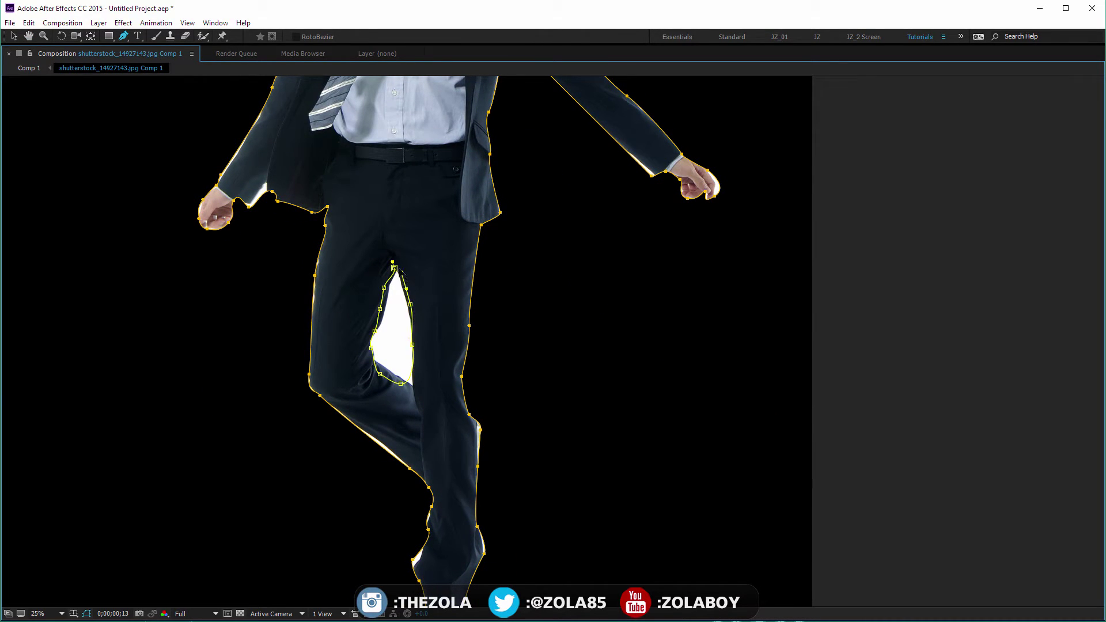
Step: Restore the full workspace layout and set Mask 2 on the image layer to Subtract
{"action": "key", "text": "grave"}
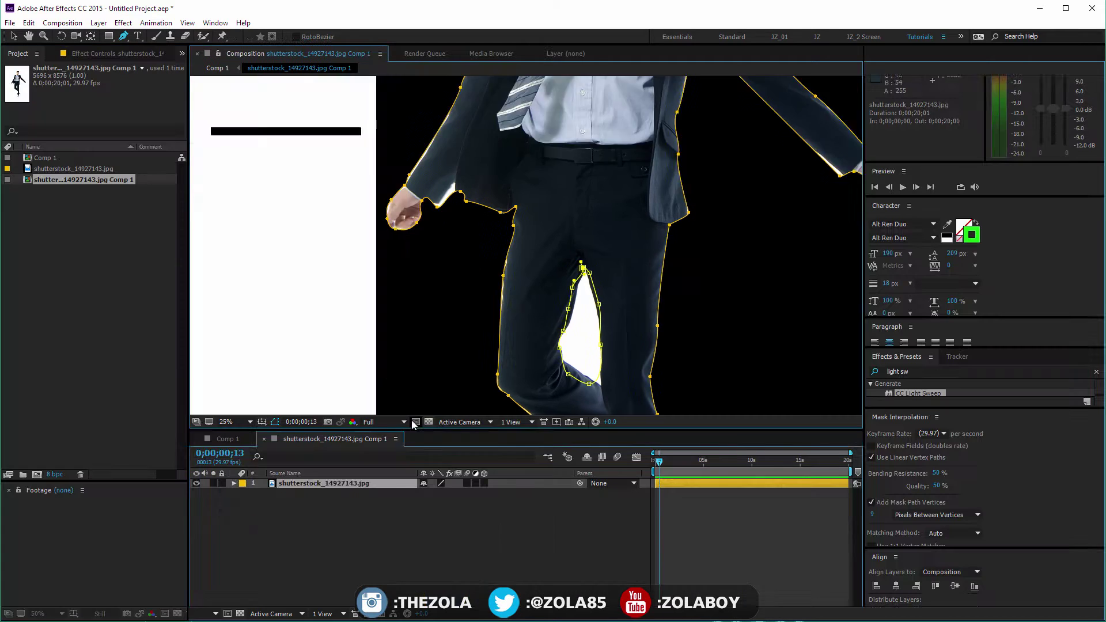
{"action": "key", "text": "m"}
{"action": "left_click", "coordinate": [450, 512]}
{"action": "left_click", "coordinate": [453, 551]}
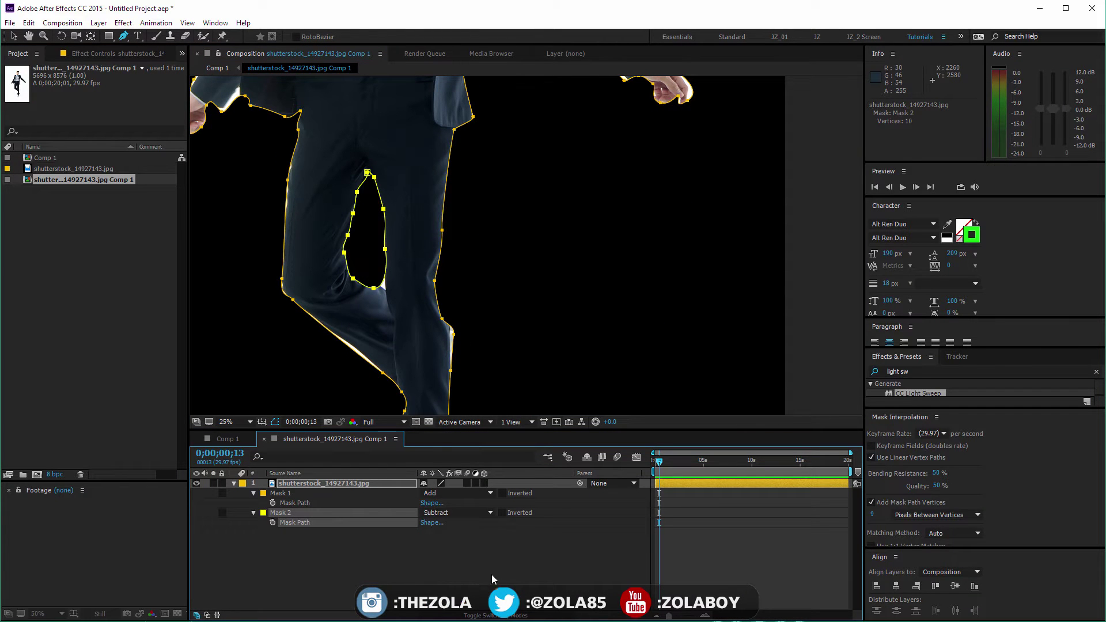
{"action": "left_click", "coordinate": [488, 534]}
Step: Switch to the Selection tool and return from the pre-composed image to Comp 1
{"action": "key", "text": "v"}
{"action": "key", "text": "Tab"}
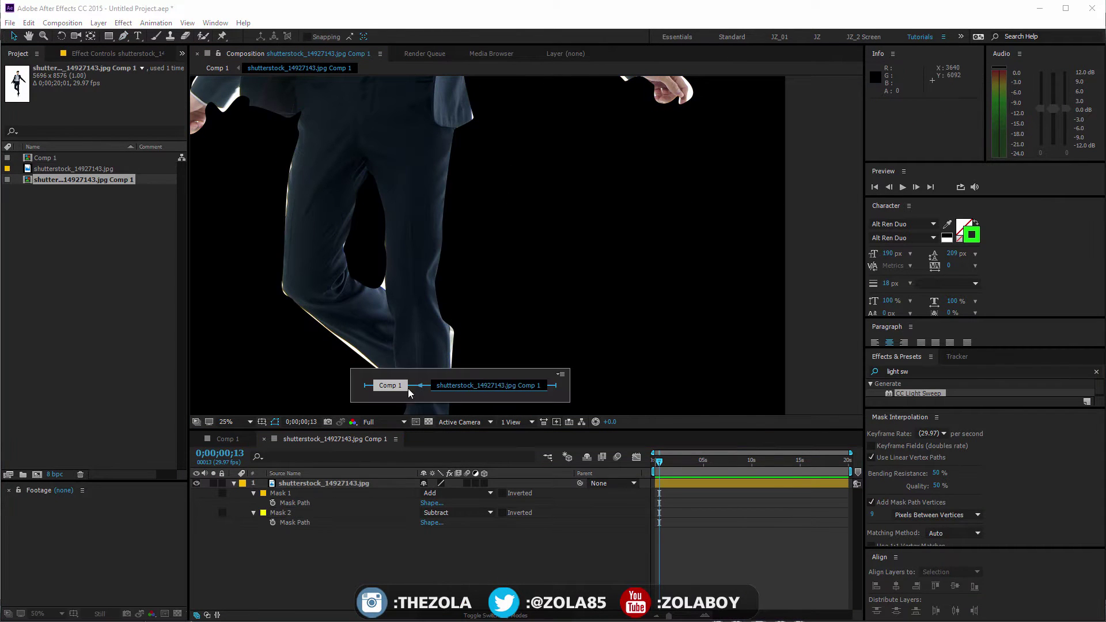
{"action": "left_click", "coordinate": [408, 388]}
{"action": "double_click", "coordinate": [362, 483]}
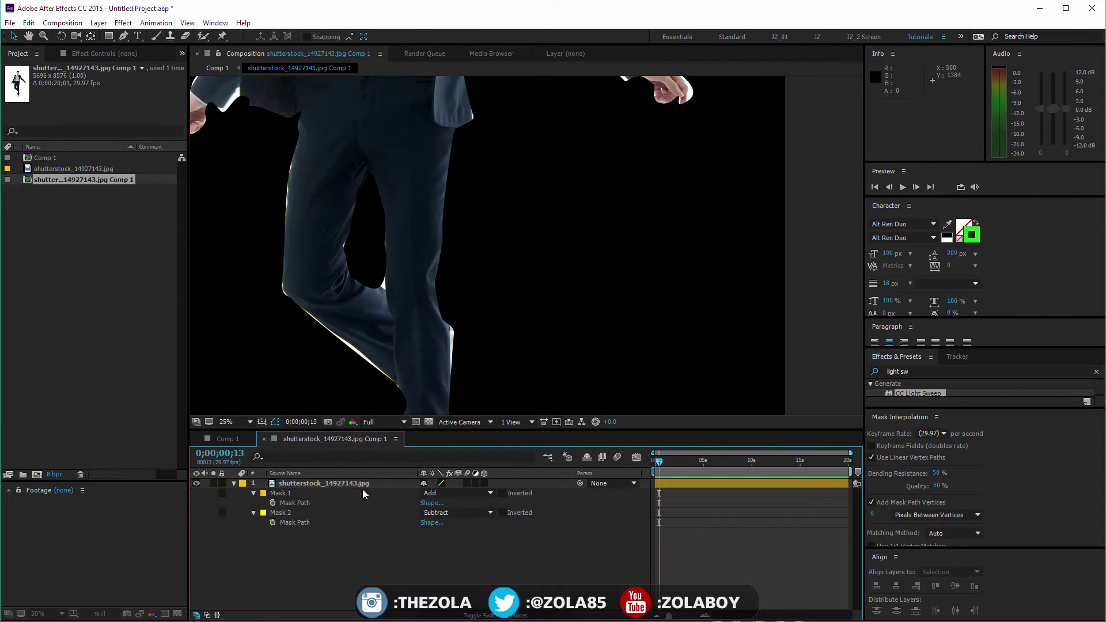
{"action": "key", "text": "Tab"}
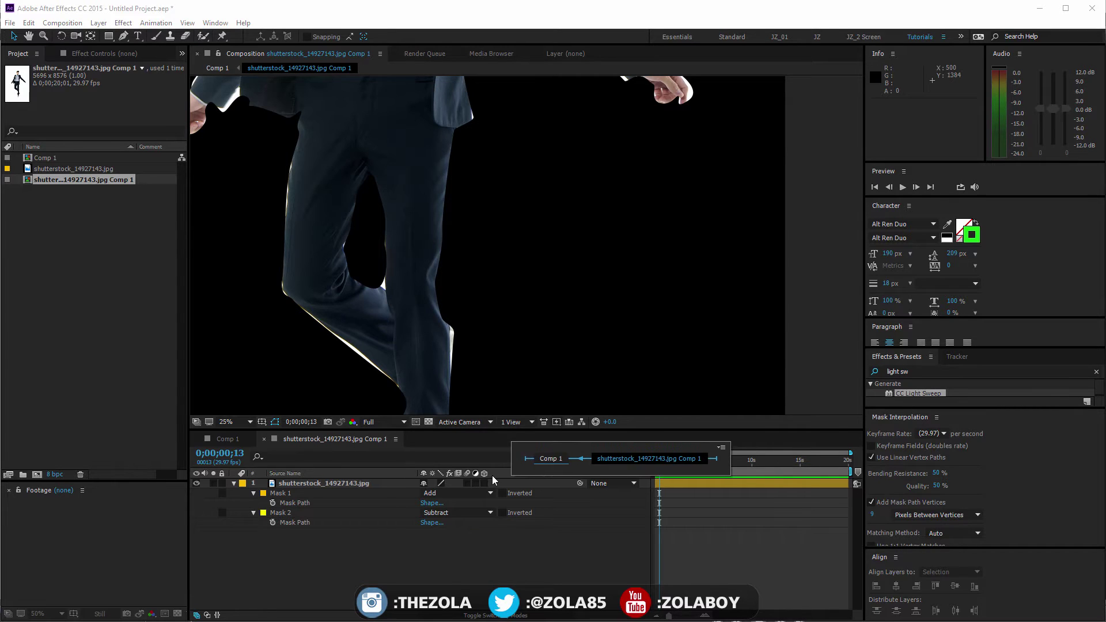
{"action": "key", "text": "Return"}
Step: Move the man's layer to about position 996, 596 and scale it to 14%
{"action": "left_click_drag", "start_coordinate": [510, 307], "coordinate": [514, 315]}
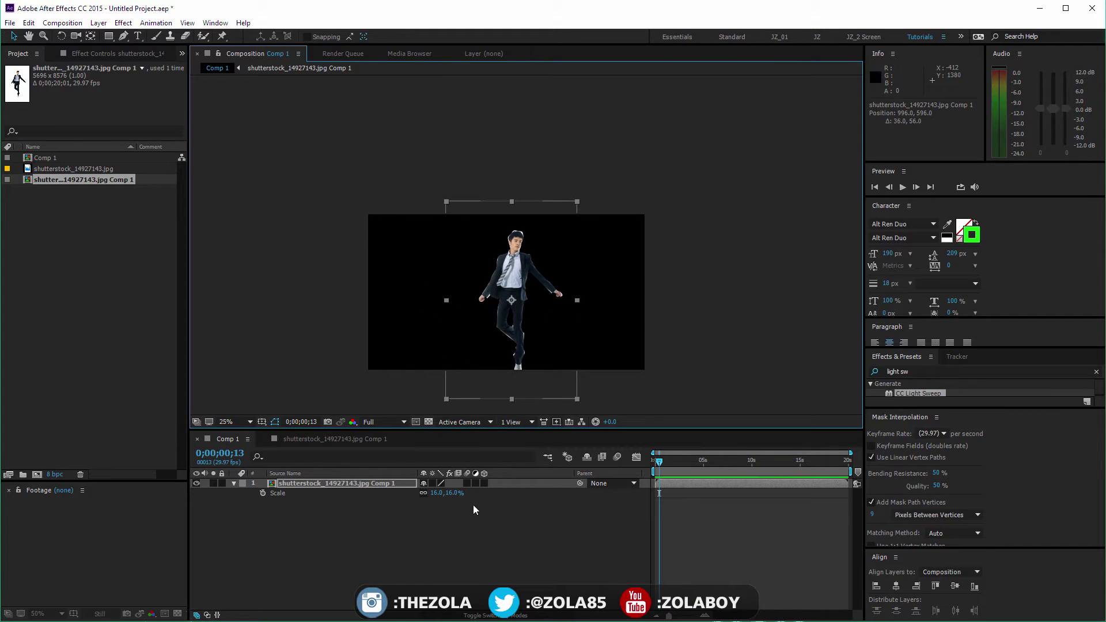
{"action": "mouse_move", "coordinate": [459, 492]}
{"action": "left_mouse_down"}
{"action": "mouse_move", "coordinate": [469, 494]}
{"action": "mouse_move", "coordinate": [446, 494]}
{"action": "mouse_move", "coordinate": [471, 498]}
{"action": "left_mouse_up"}
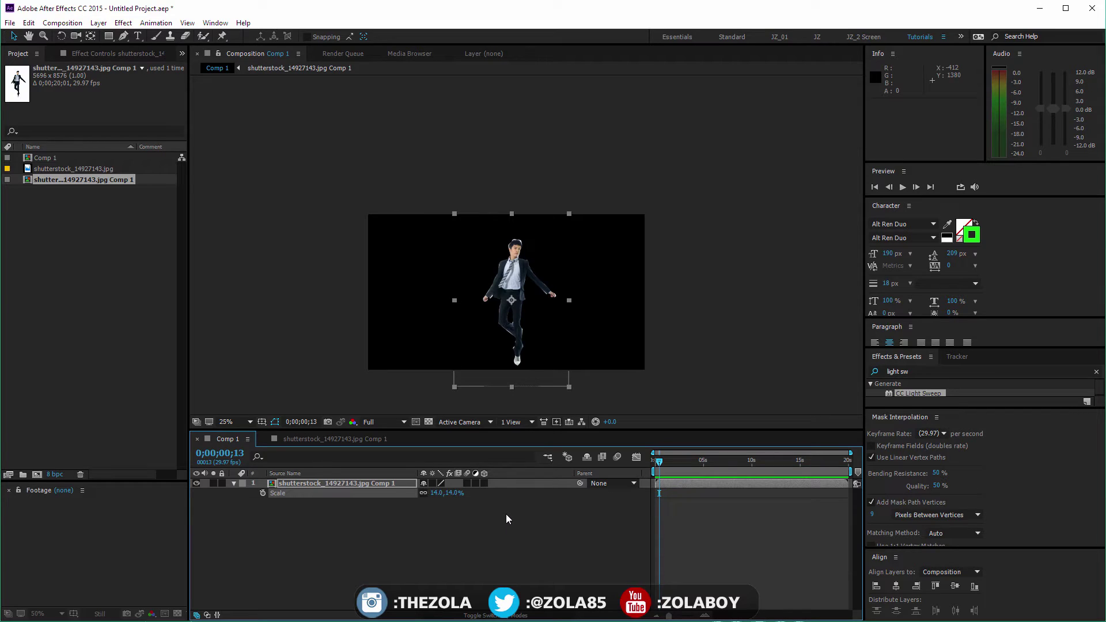
{"action": "key", "text": "period"}
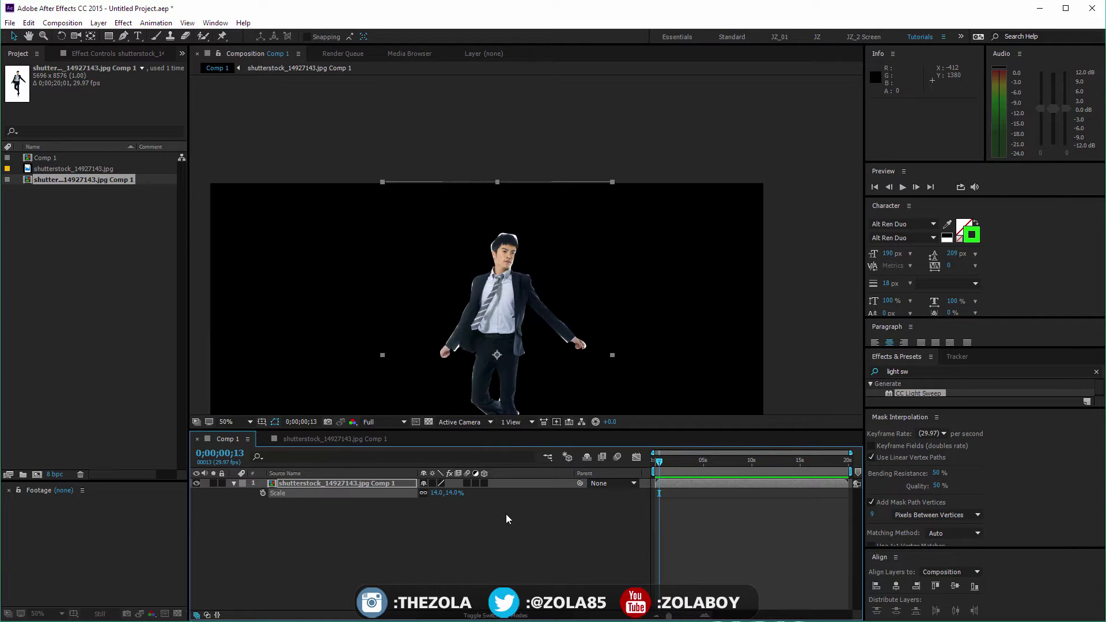
Step: Try a red Stroke layer style with a size of 15.4 on the pre-composed layer, and delete it
{"action": "right_click", "coordinate": [310, 484]}
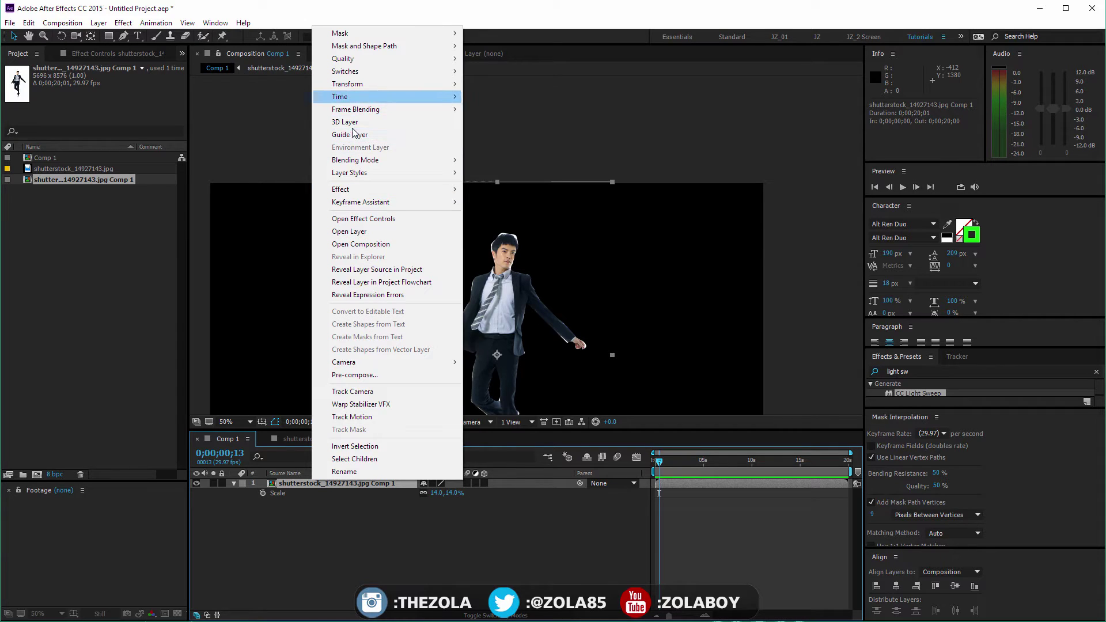
{"action": "mouse_move", "coordinate": [358, 173]}
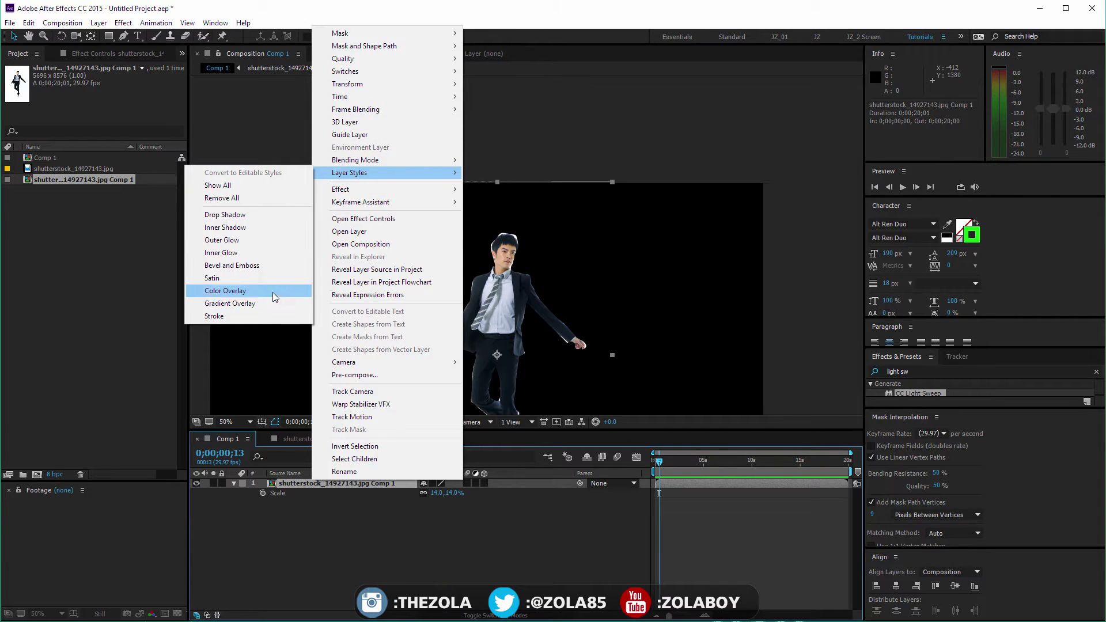
{"action": "left_click", "coordinate": [268, 317]}
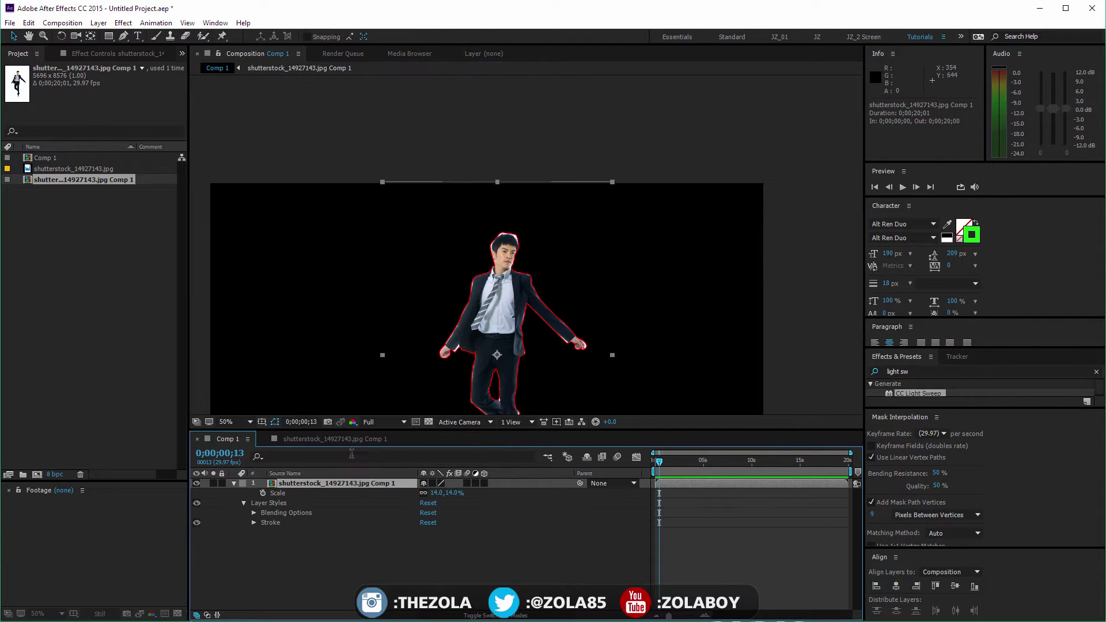
{"action": "left_click", "coordinate": [332, 547]}
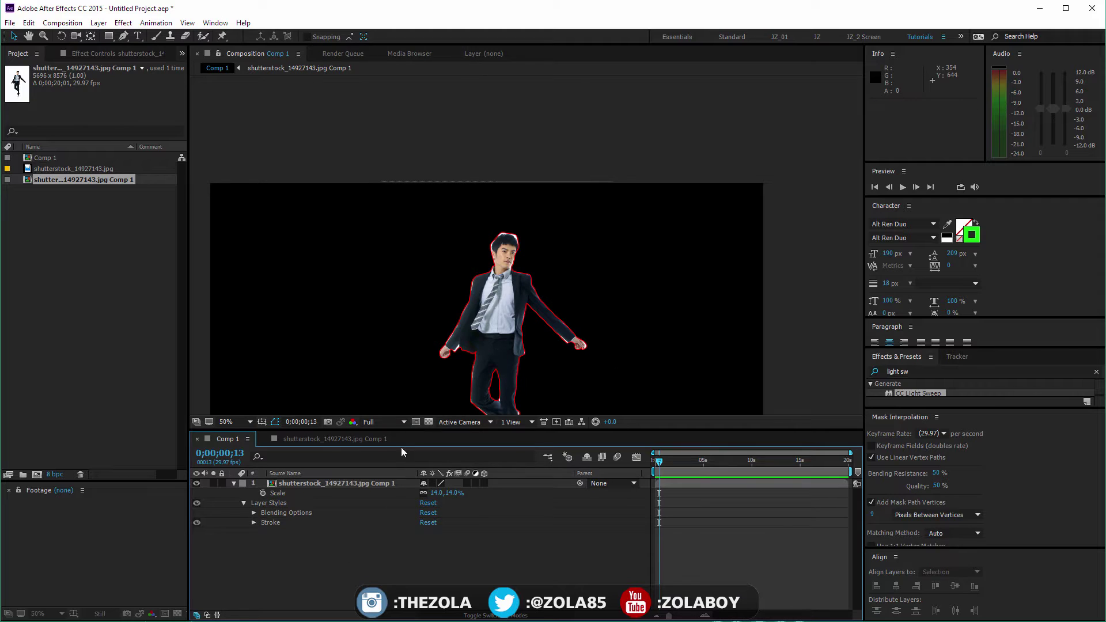
{"action": "left_click", "coordinate": [254, 522]}
{"action": "left_click_drag", "start_coordinate": [425, 551], "coordinate": [475, 545]}
{"action": "left_click", "coordinate": [313, 590]}
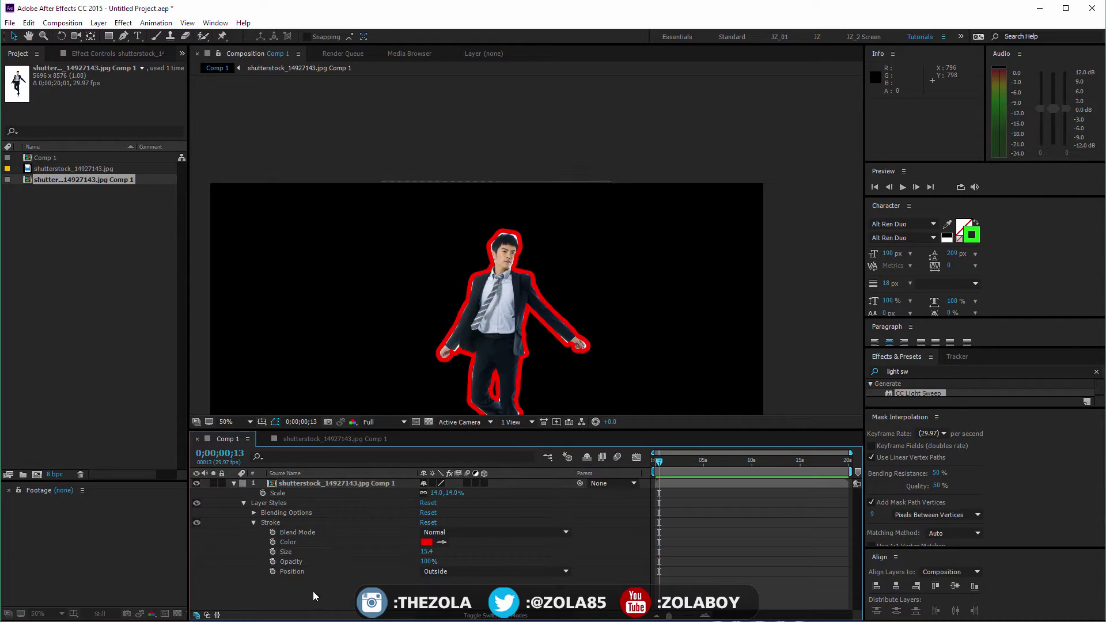
{"action": "left_click", "coordinate": [280, 523]}
{"action": "key", "text": "Delete"}
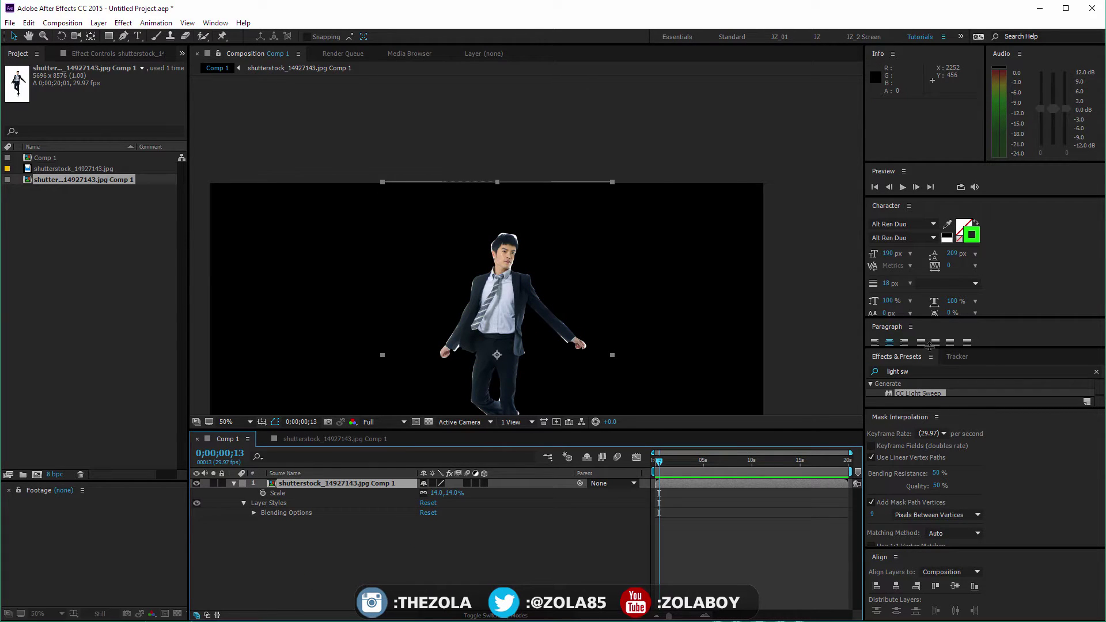
Step: Search the effects and presets for glow, with the results list enlarged
{"action": "left_click_drag", "start_coordinate": [928, 349], "coordinate": [926, 325]}
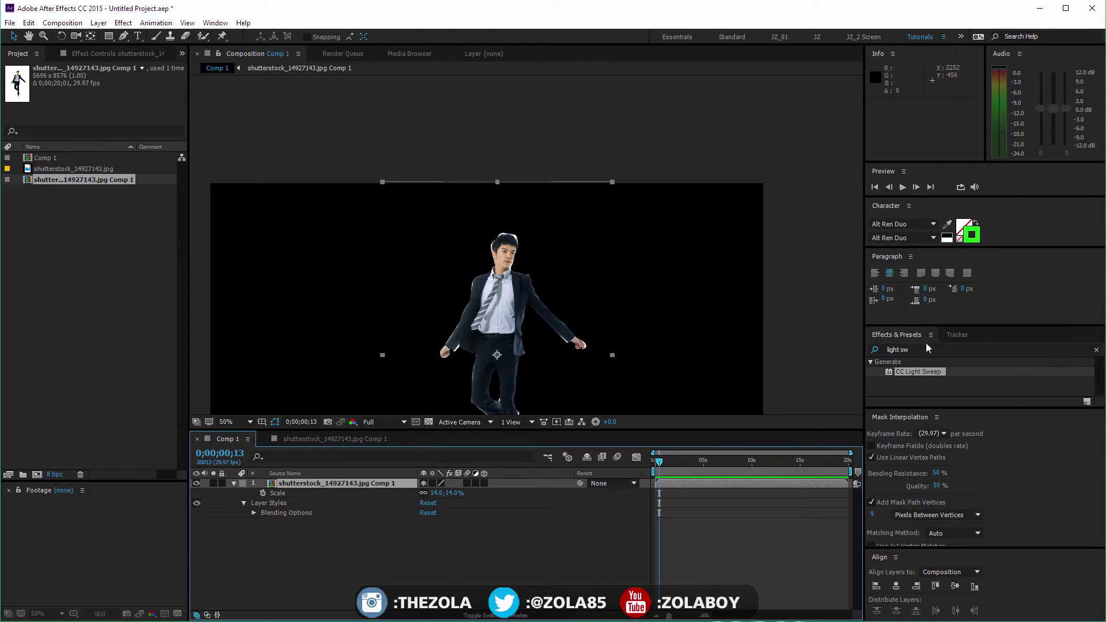
{"action": "left_click", "coordinate": [890, 350]}
{"action": "type", "text": "ow"}
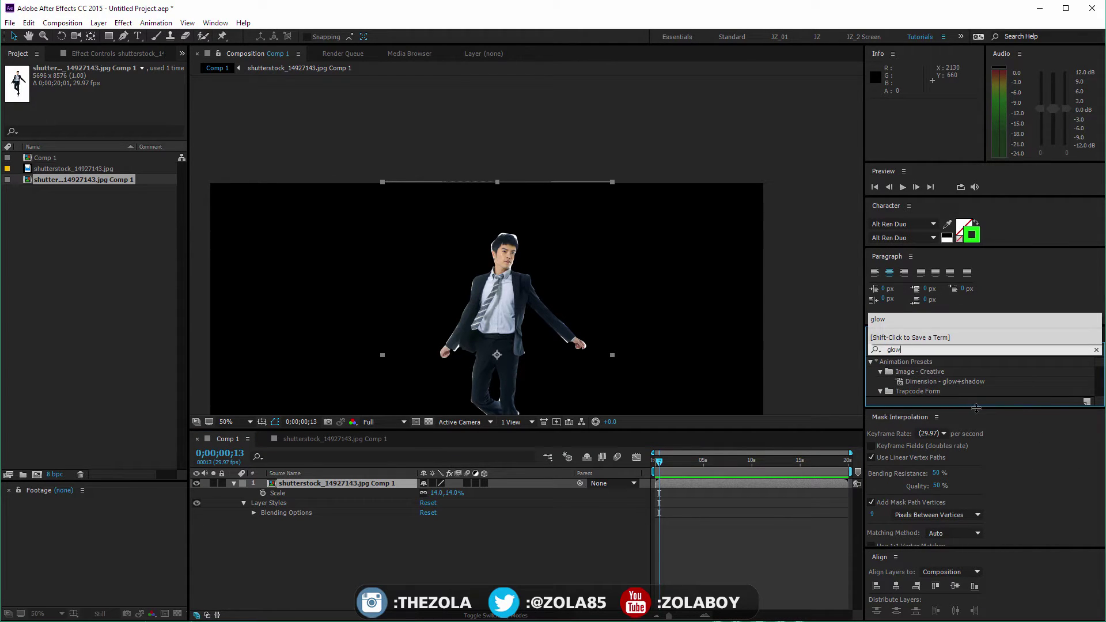
{"action": "left_click_drag", "start_coordinate": [975, 408], "coordinate": [975, 494]}
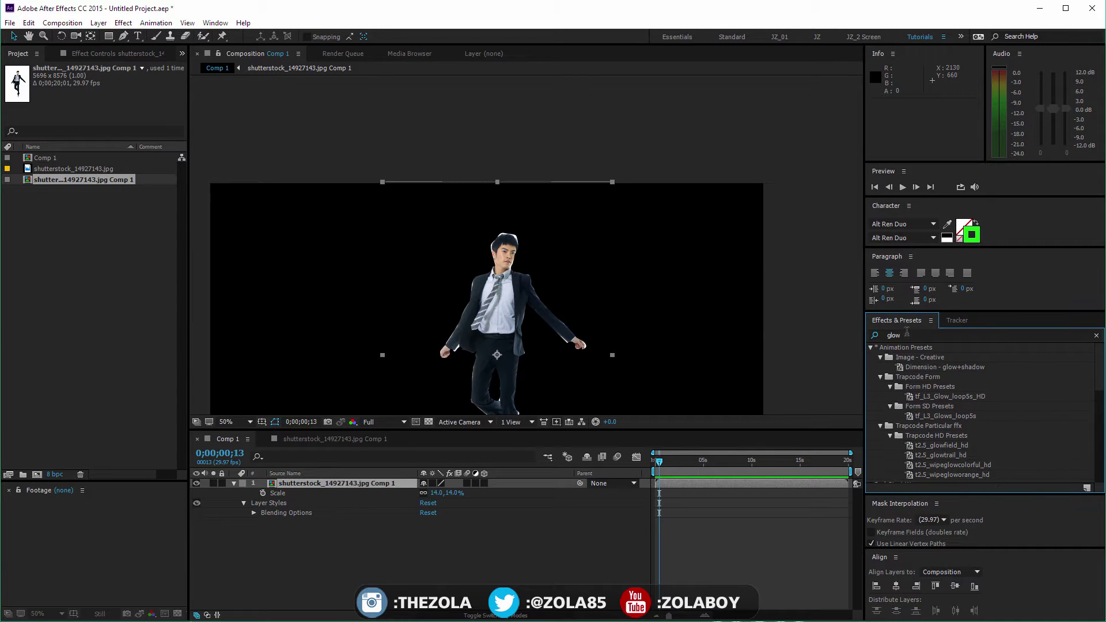
Step: Find the Stylize effect Cartoon and apply it to the pre-composed layer in Comp 1
{"action": "key", "text": "c"}
{"action": "left_click_drag", "start_coordinate": [920, 334], "coordinate": [851, 348]}
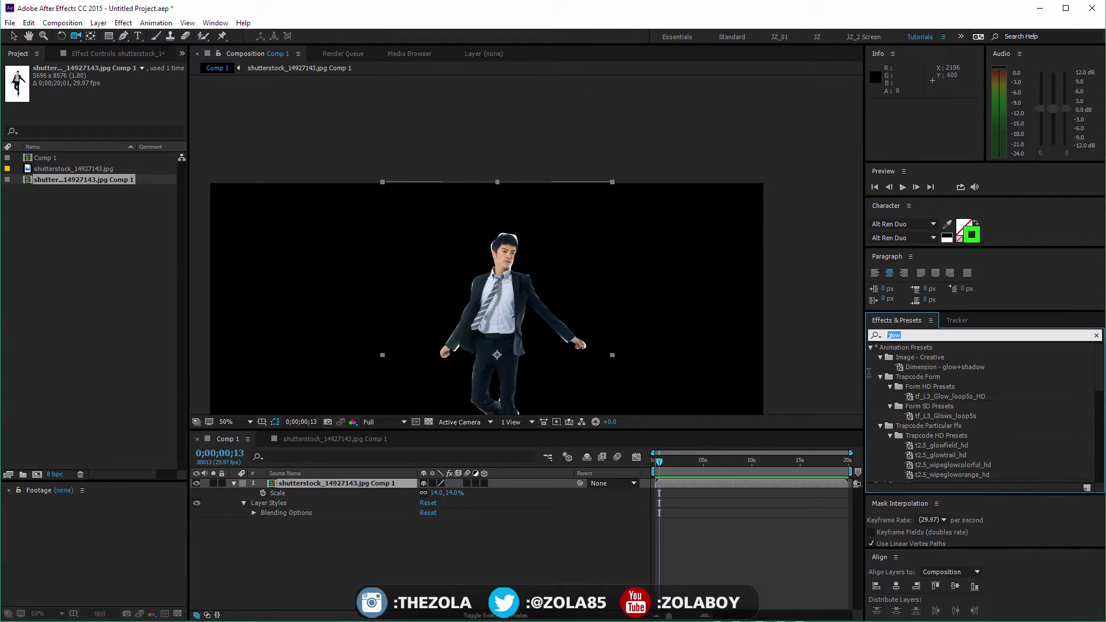
{"action": "type", "text": "cartoon"}
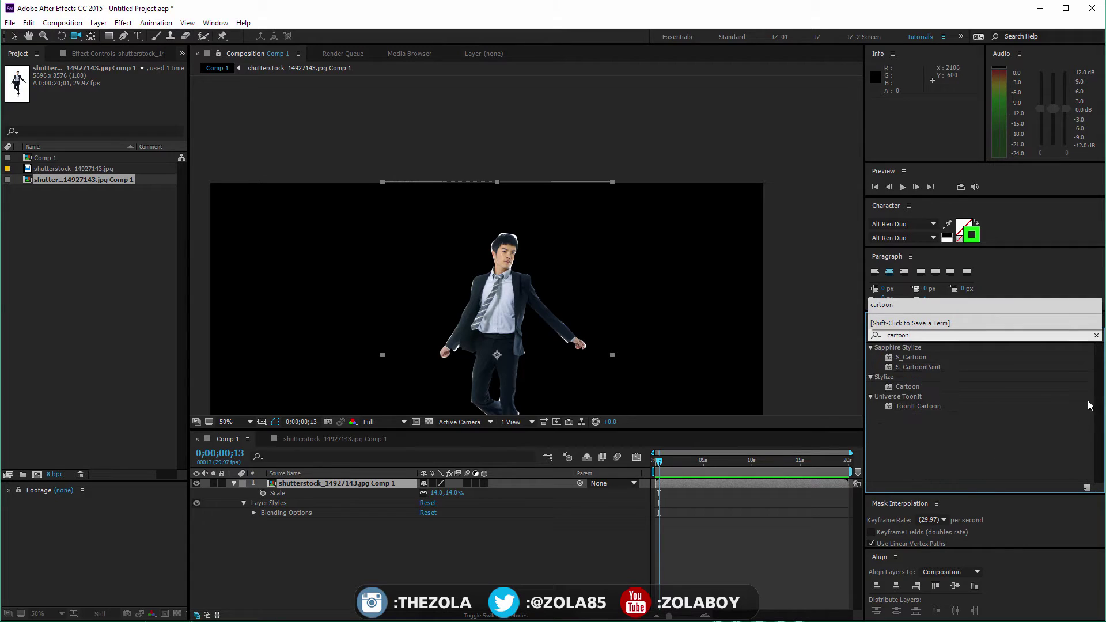
{"action": "left_click_drag", "start_coordinate": [907, 387], "coordinate": [392, 487]}
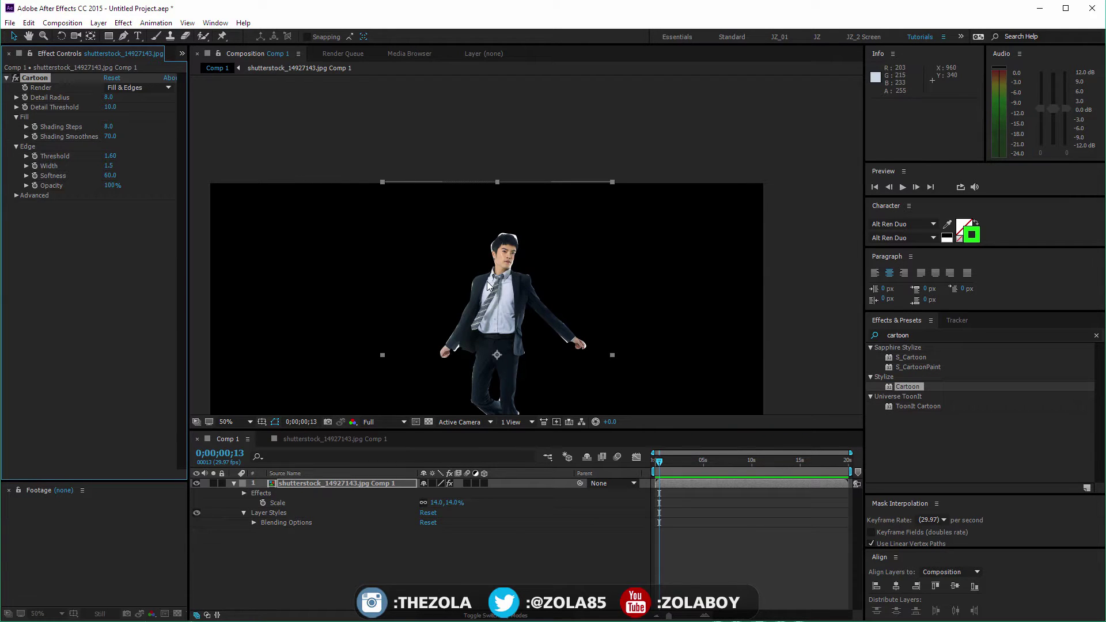
Step: Switch off the Cartoon effect on the man's layer in Comp 1 and delete the layer's Layer Styles group
{"action": "scroll", "coordinate": [487, 285], "scroll_direction": "up", "scroll_amount": 1}
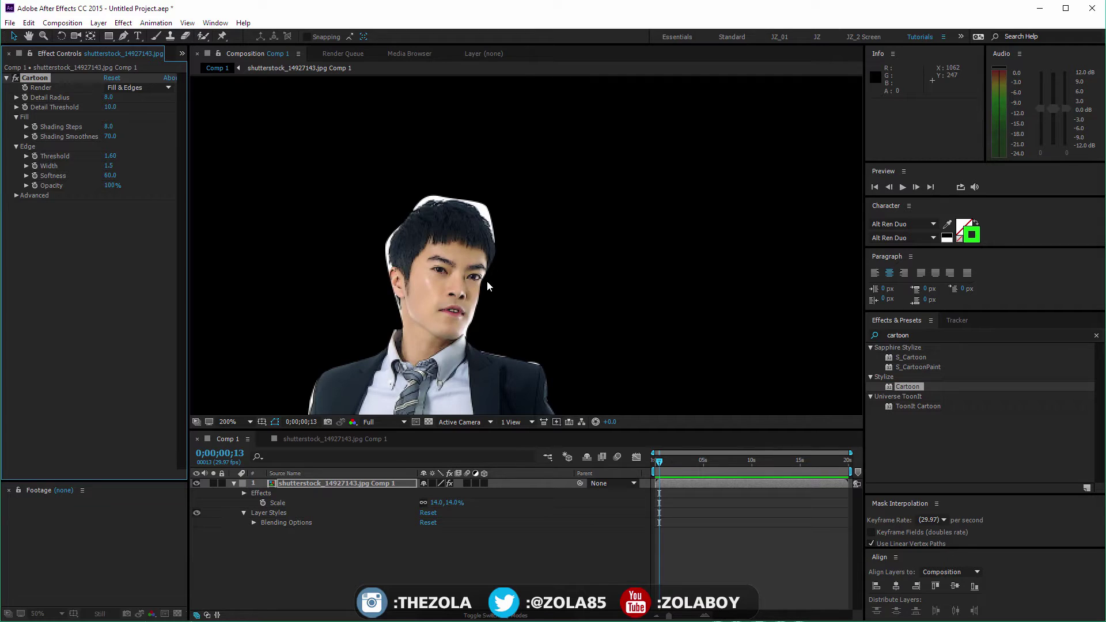
{"action": "left_click_drag", "start_coordinate": [453, 270], "coordinate": [586, 228]}
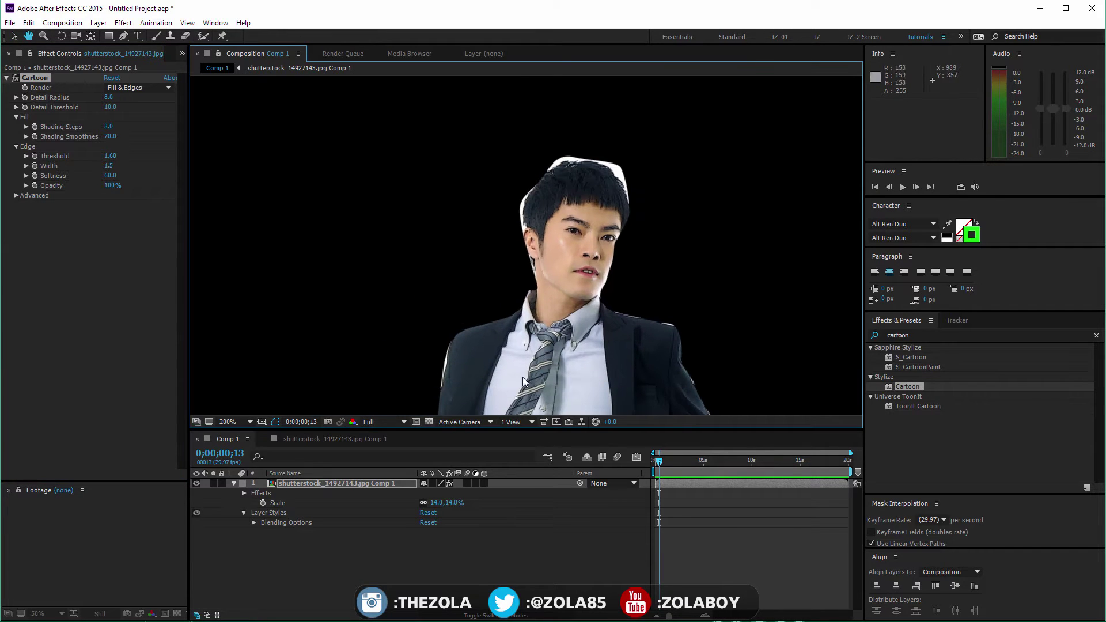
{"action": "left_click_drag", "start_coordinate": [537, 340], "coordinate": [547, 311]}
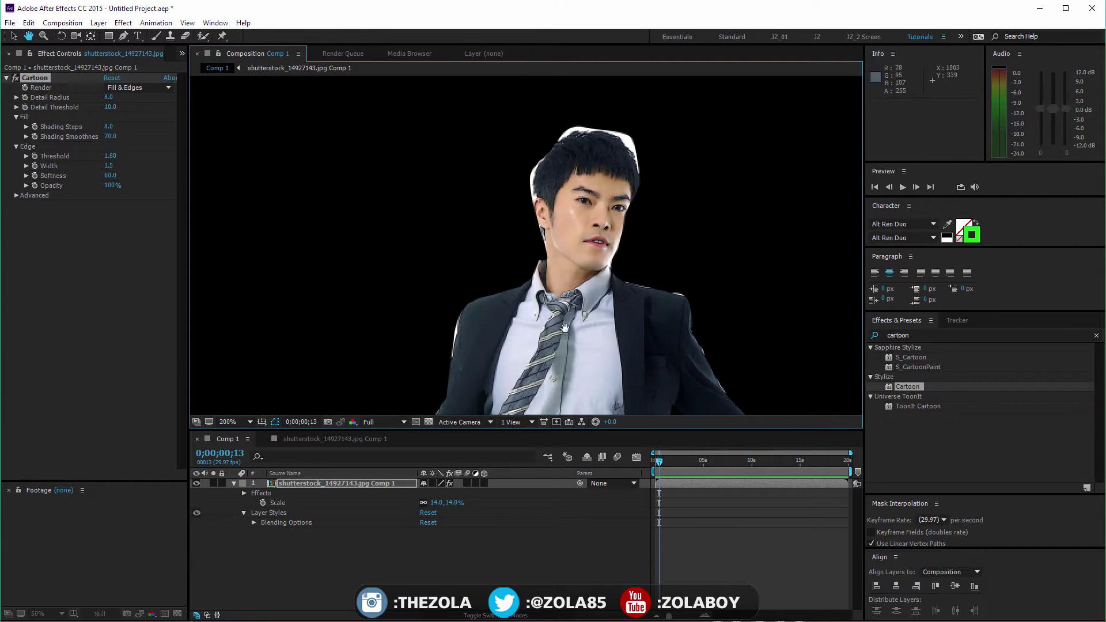
{"action": "left_click", "coordinate": [132, 89]}
{"action": "left_click", "coordinate": [114, 248]}
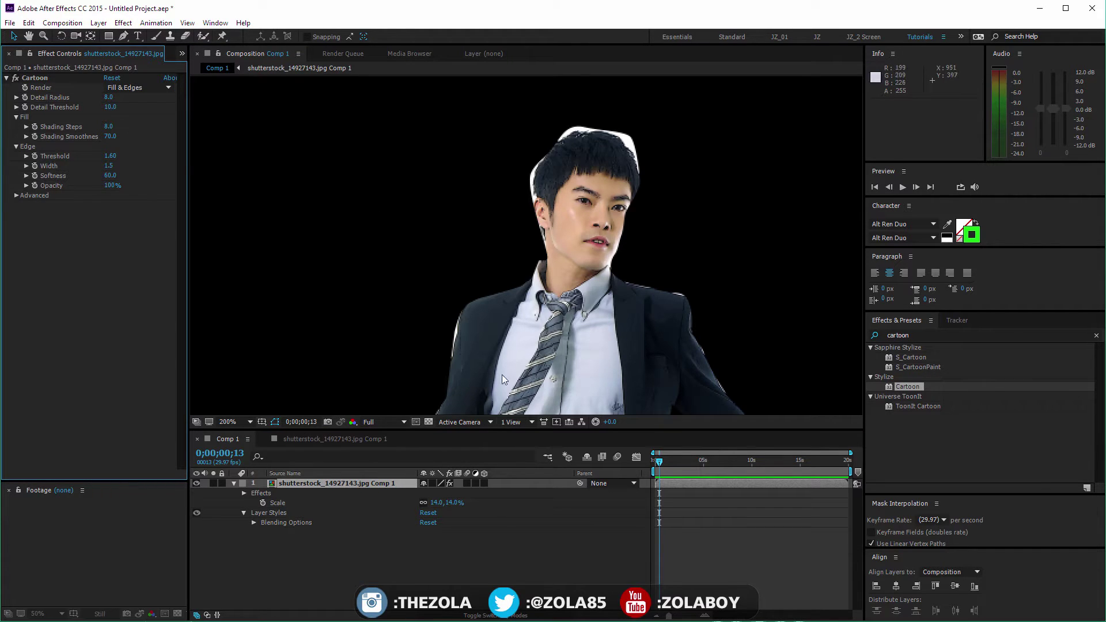
{"action": "left_click", "coordinate": [16, 78]}
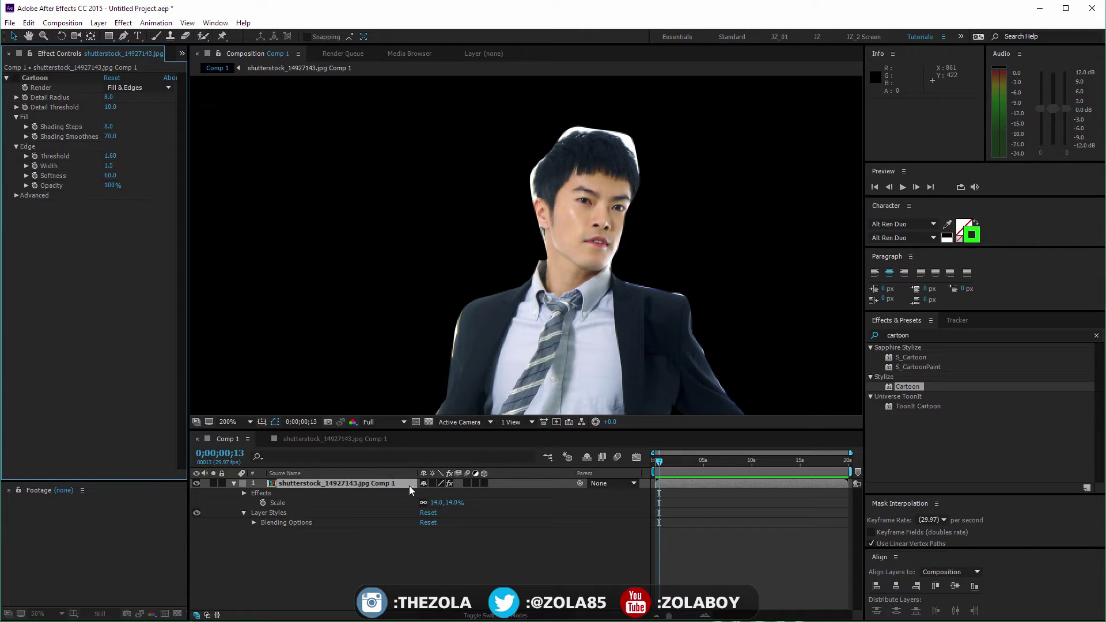
{"action": "left_click", "coordinate": [271, 512]}
{"action": "key", "text": "Delete"}
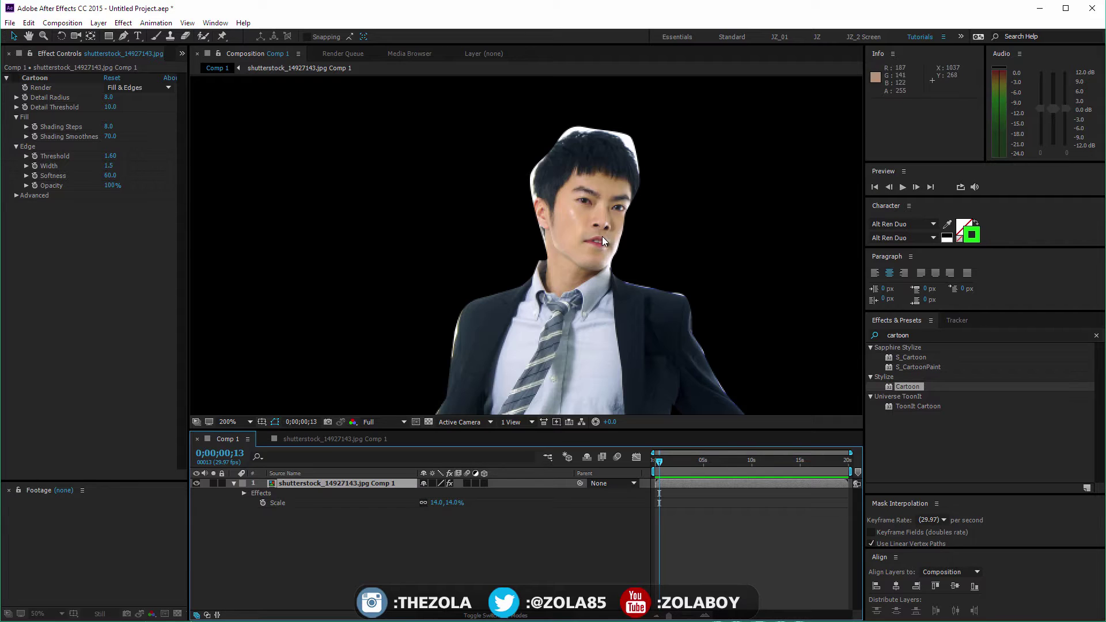
Step: Move the man's layer within the Comp 1 frame to about position 1042, 572
{"action": "scroll", "coordinate": [600, 238], "scroll_direction": "down", "scroll_amount": 3}
{"action": "left_click_drag", "start_coordinate": [534, 232], "coordinate": [519, 117]}
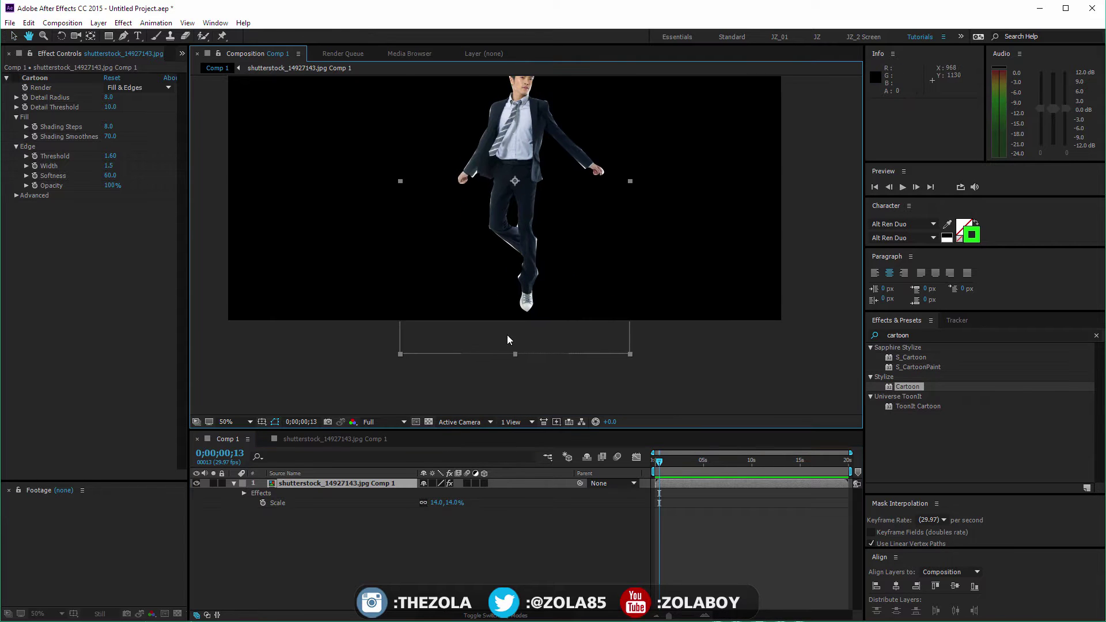
{"action": "left_click", "coordinate": [365, 483]}
{"action": "left_click_drag", "start_coordinate": [488, 178], "coordinate": [460, 292]}
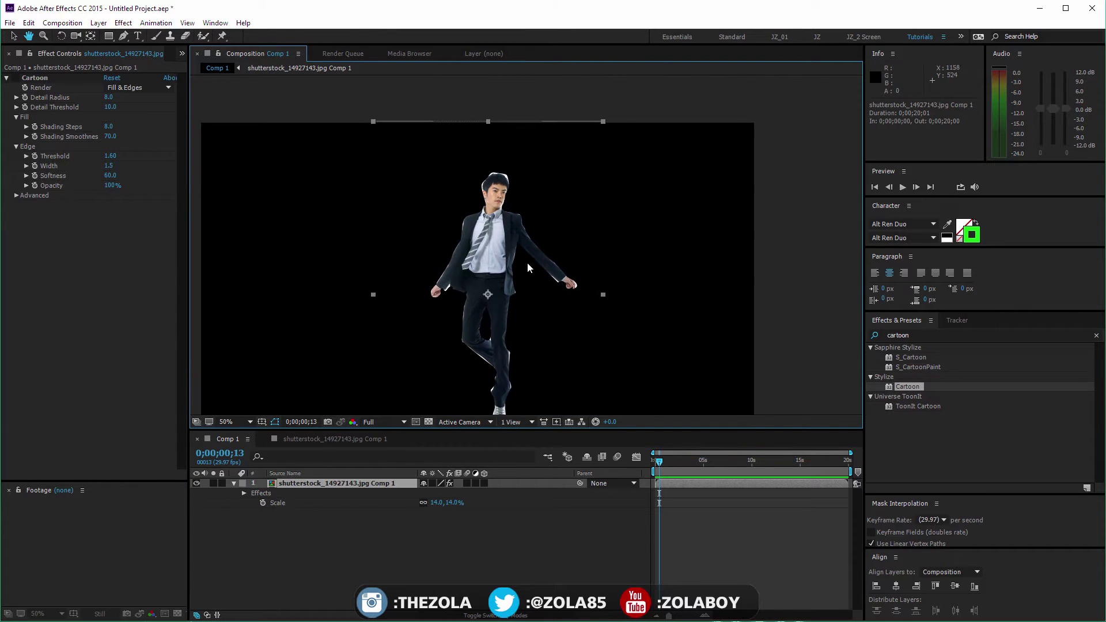
{"action": "left_click_drag", "start_coordinate": [539, 248], "coordinate": [528, 232]}
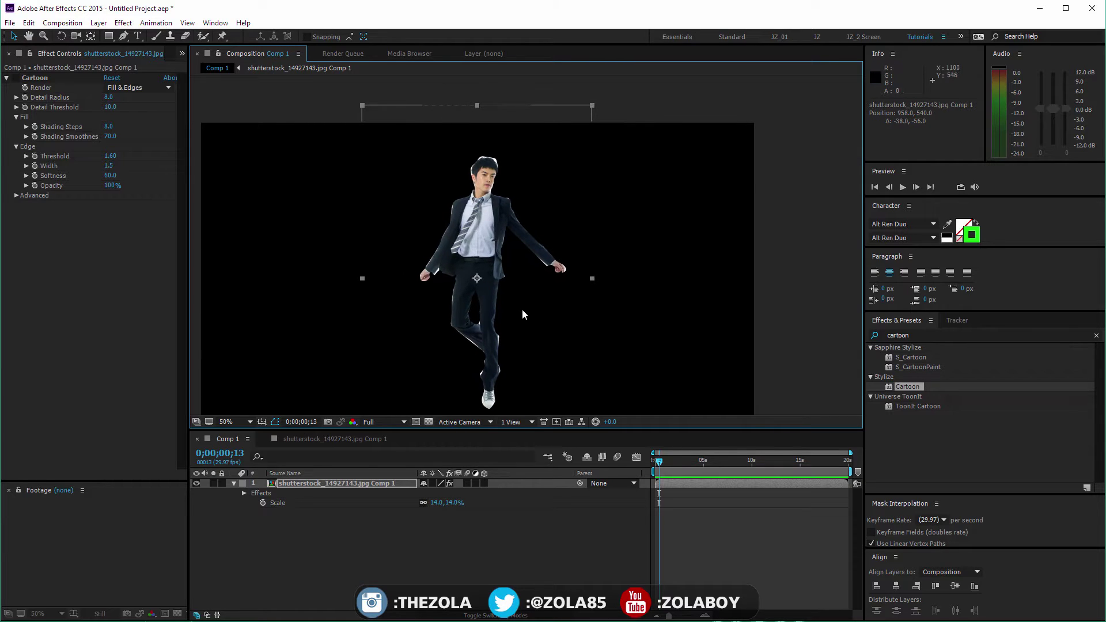
{"action": "key", "text": "comma"}
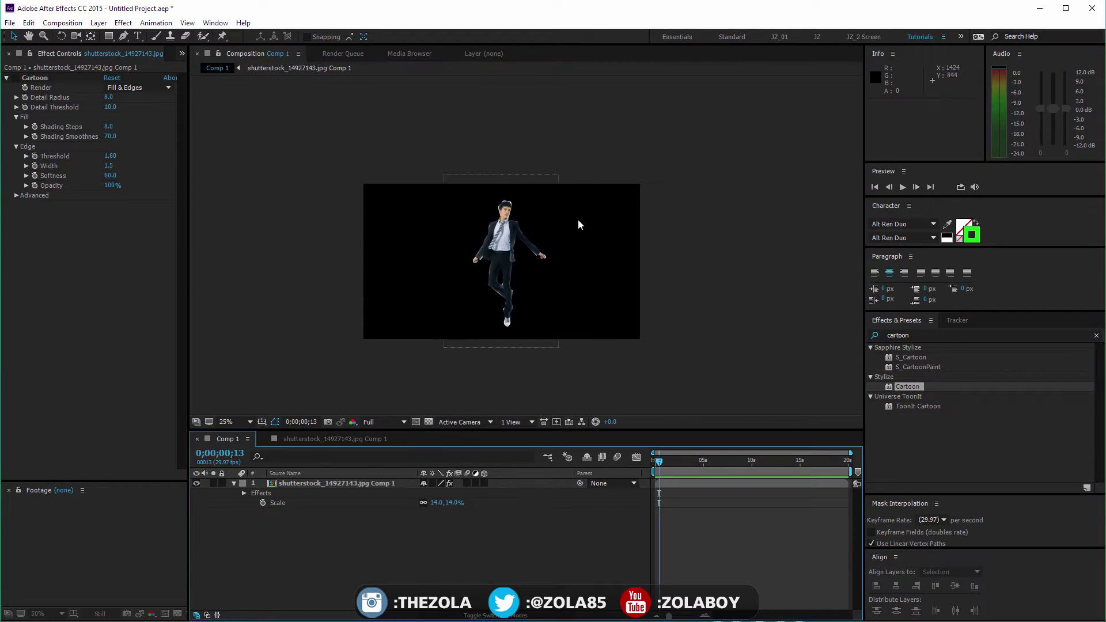
{"action": "mouse_move", "coordinate": [491, 275]}
{"action": "left_mouse_down"}
{"action": "mouse_move", "coordinate": [484, 269]}
{"action": "mouse_move", "coordinate": [502, 279]}
{"action": "left_mouse_up"}
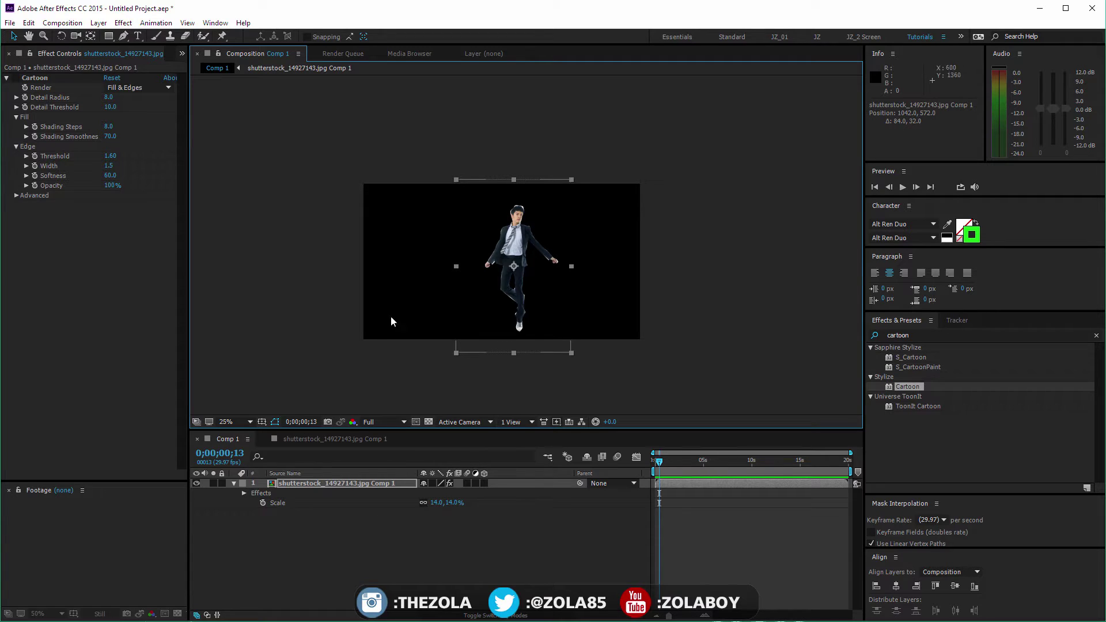
Step: Check the masked man up close in his full-resolution pre-comp and return to Comp 1
{"action": "left_click", "coordinate": [362, 440]}
{"action": "scroll", "coordinate": [443, 221], "scroll_direction": "up", "scroll_amount": 10}
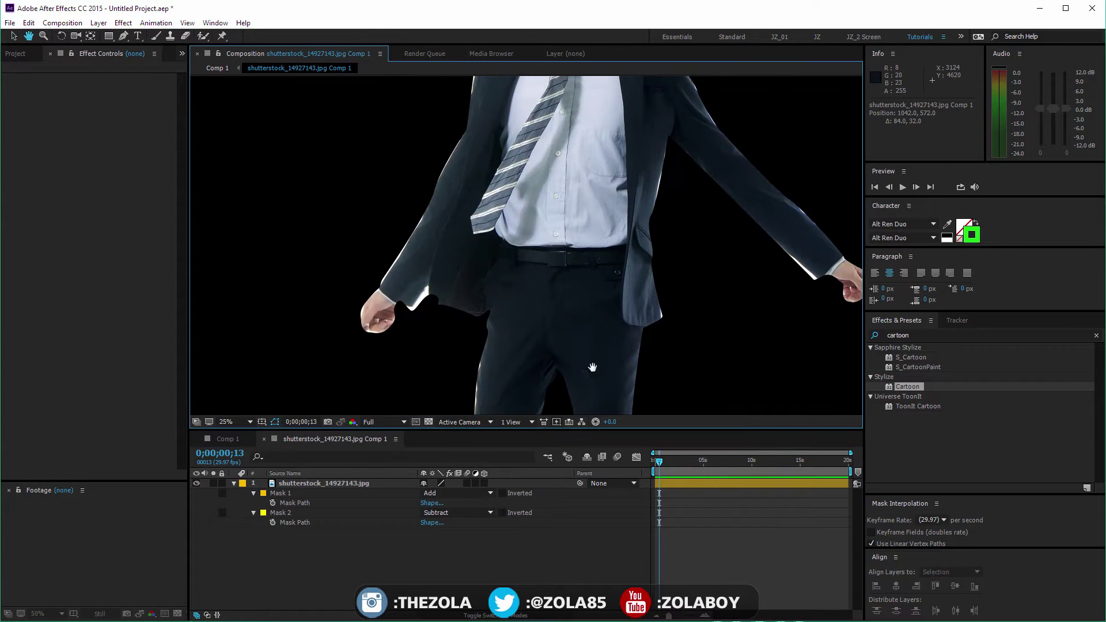
{"action": "left_click", "coordinate": [226, 439]}
{"action": "left_click", "coordinate": [373, 506]}
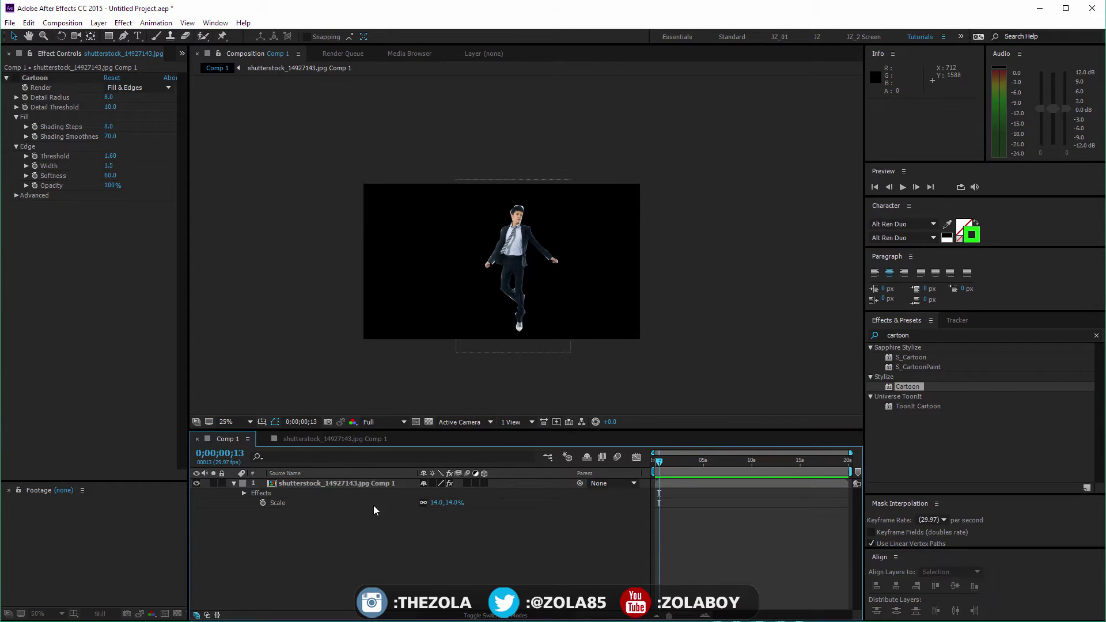
Step: Move the man's layer in Comp 1 to about position 876, 548
{"action": "left_click", "coordinate": [374, 484]}
{"action": "key", "text": "period"}
{"action": "key", "text": "period"}
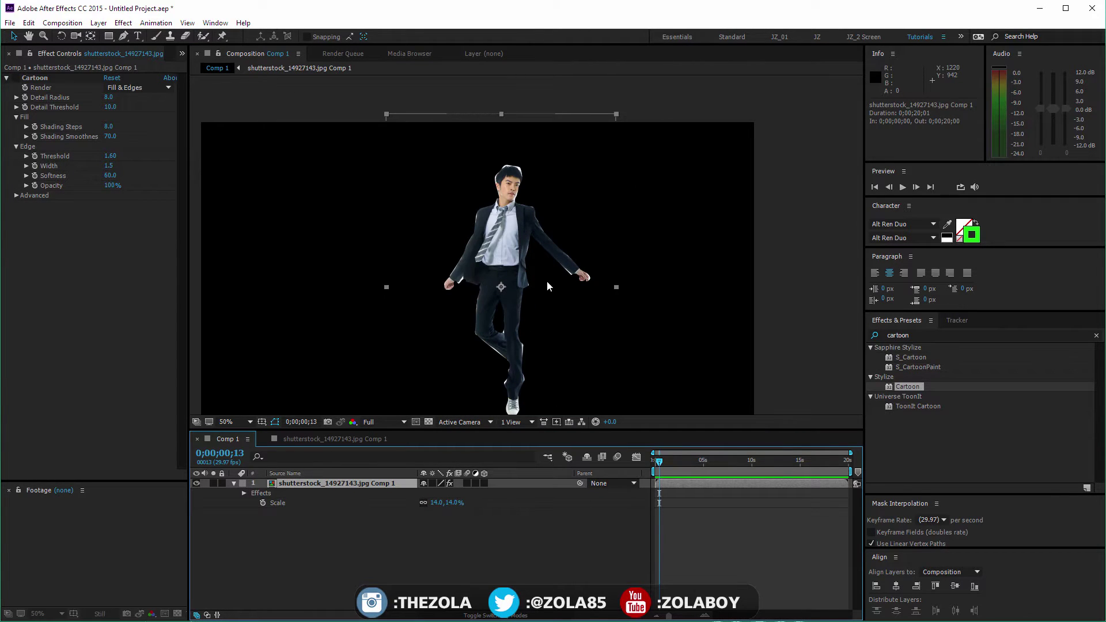
{"action": "left_click_drag", "start_coordinate": [514, 238], "coordinate": [466, 230]}
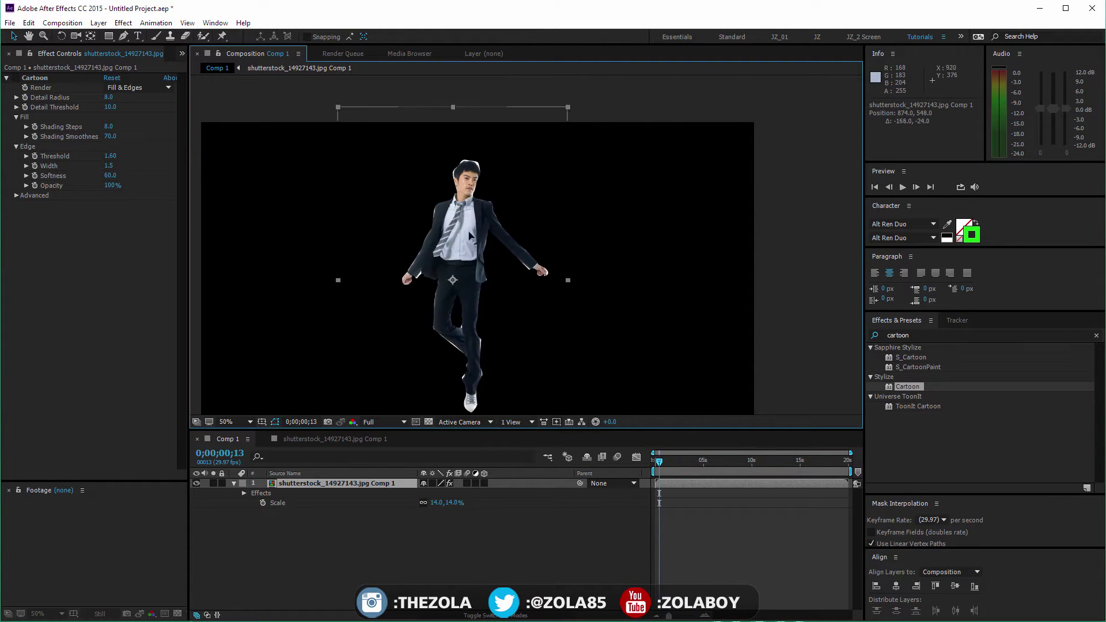
{"action": "key", "text": "comma"}
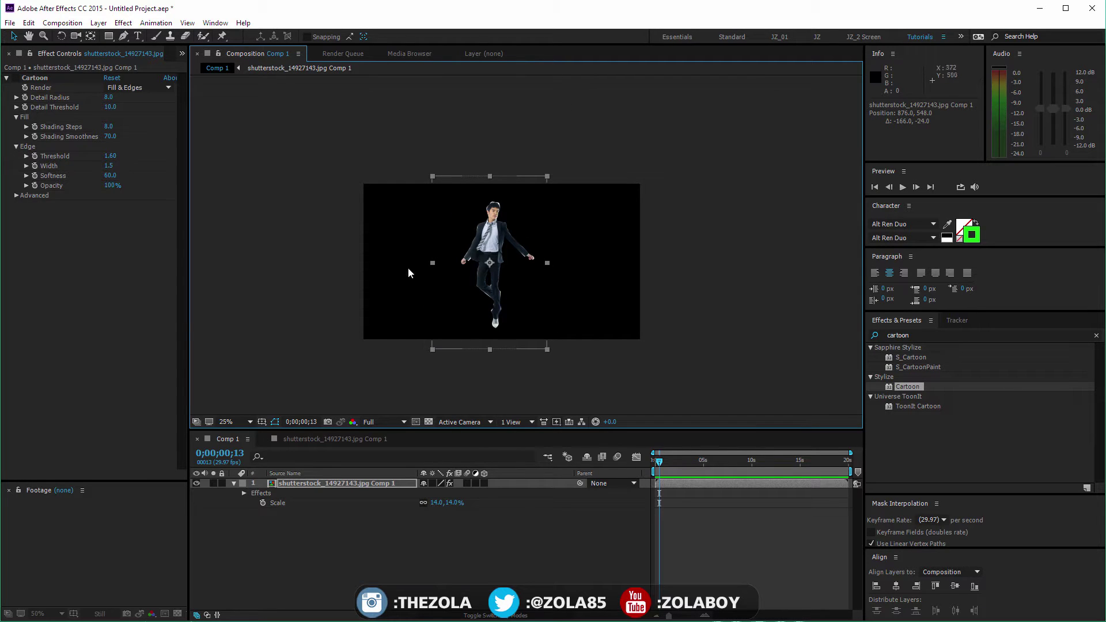
{"action": "left_click", "coordinate": [421, 556]}
Step: Pre-compose the man's layer as shutterstock_14927143.jpg Comp 2, moving all attributes into the new composition, and show the new layer's Scale property
{"action": "left_click", "coordinate": [367, 486]}
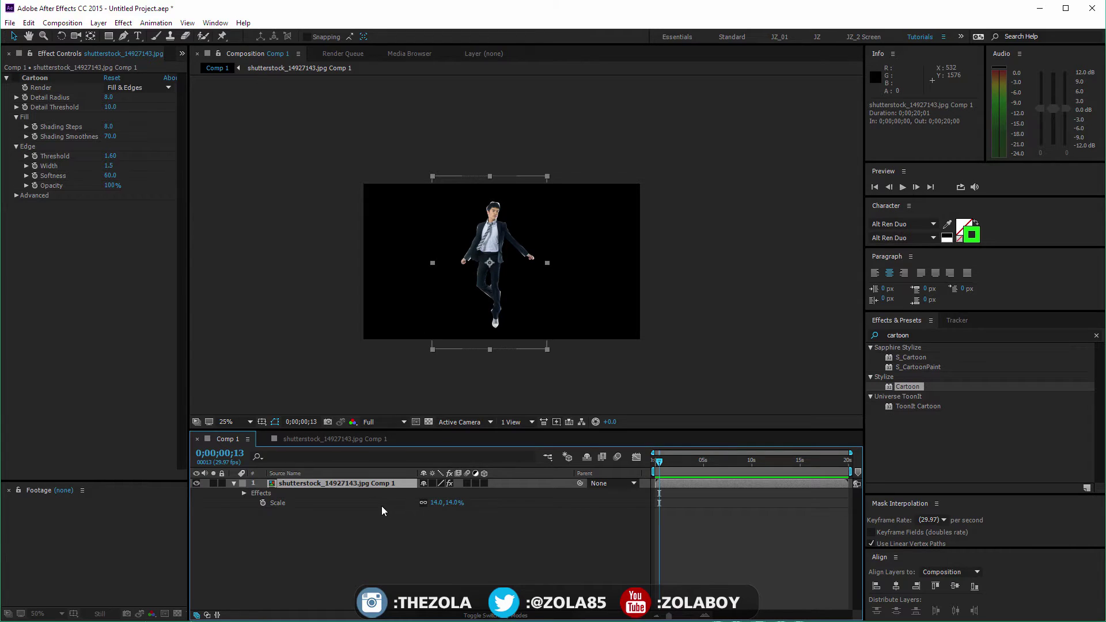
{"action": "key", "text": "ctrl+shift+c"}
{"action": "left_click", "coordinate": [441, 429]}
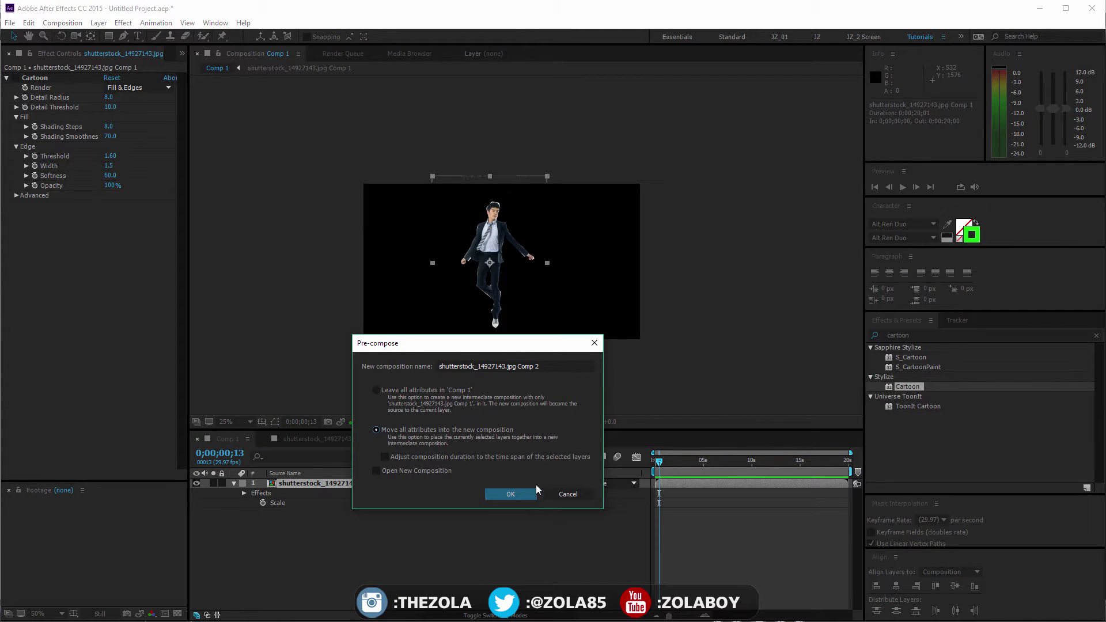
{"action": "left_click", "coordinate": [517, 494]}
{"action": "left_click", "coordinate": [378, 482]}
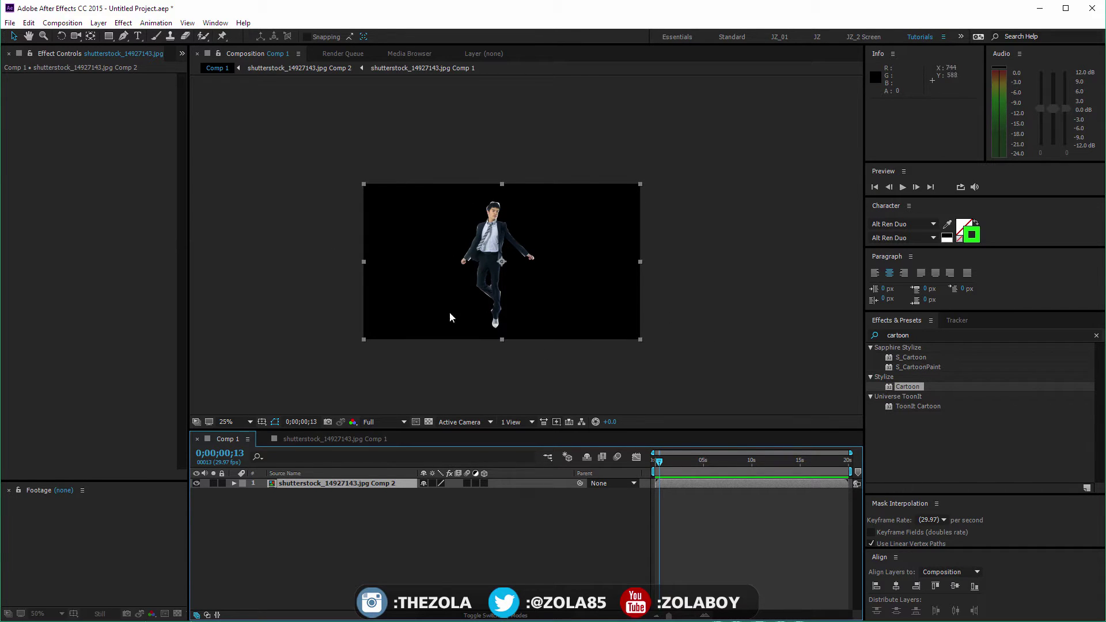
{"action": "left_click", "coordinate": [347, 474]}
{"action": "key", "text": "s"}
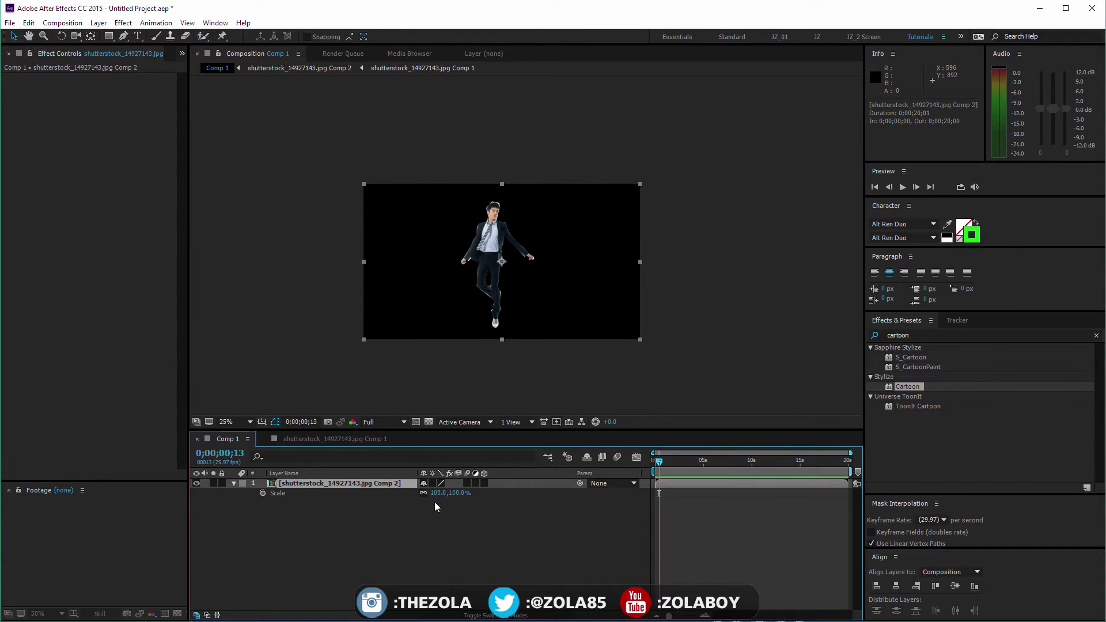
Step: Undo a trial move of the new pre-comp layer and apply the Stylize effect Cartoon to it
{"action": "left_click_drag", "start_coordinate": [513, 262], "coordinate": [469, 268]}
{"action": "key", "text": "ctrl+z"}
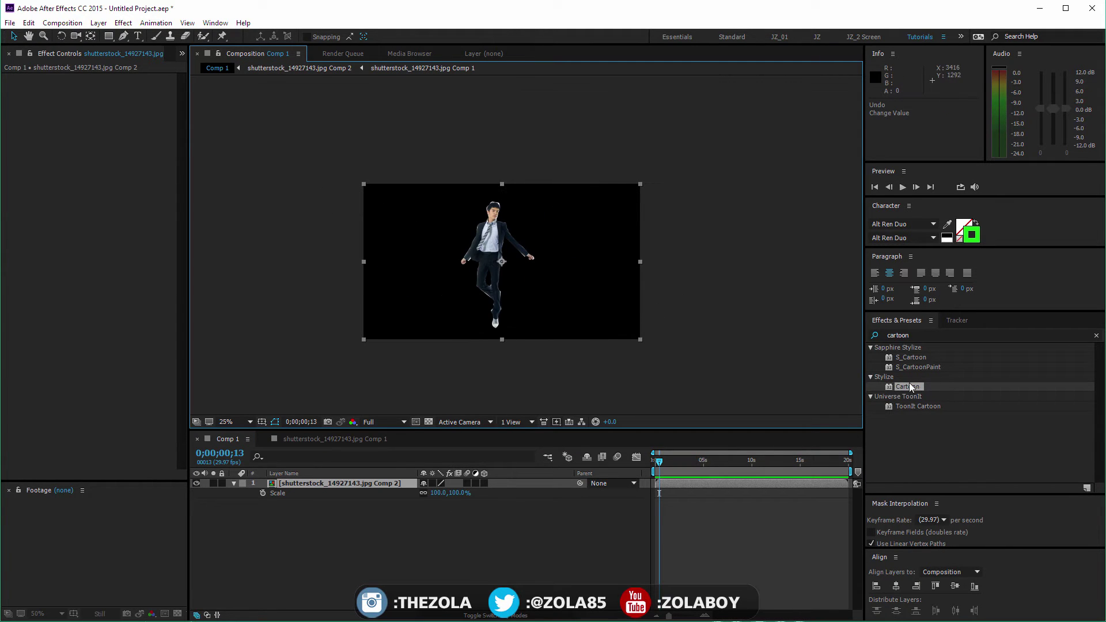
{"action": "left_click_drag", "start_coordinate": [909, 386], "coordinate": [398, 485]}
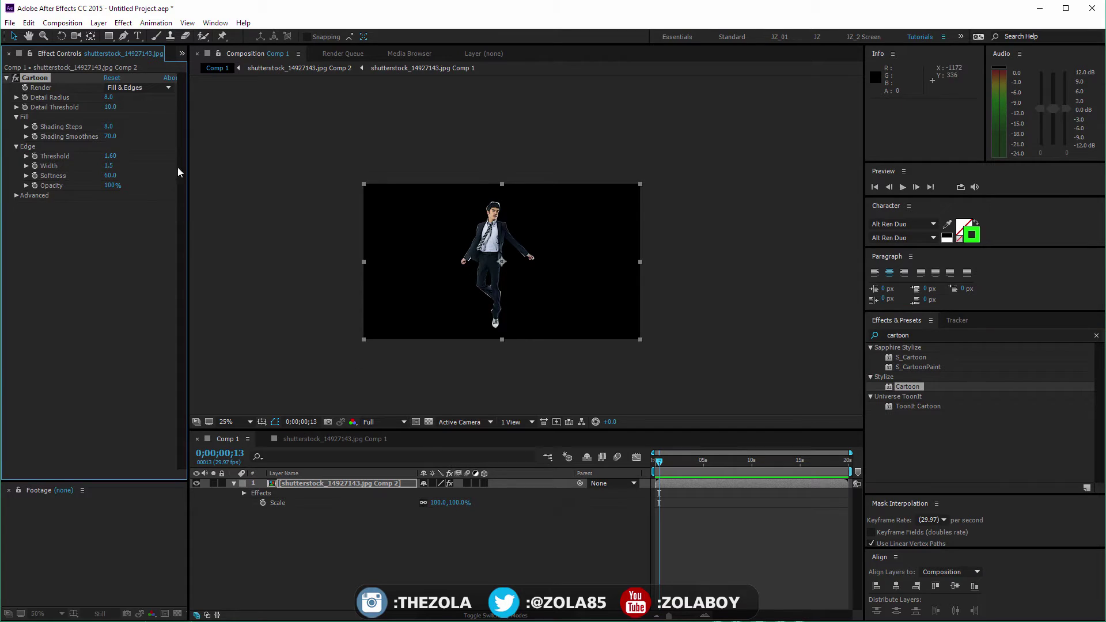
{"action": "key", "text": "period"}
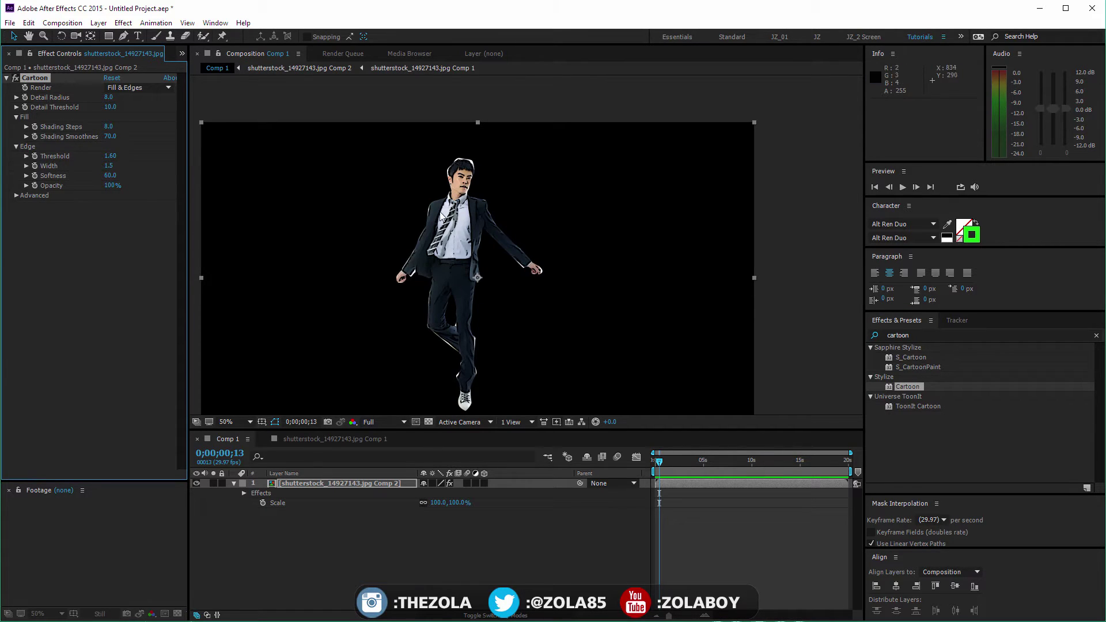
{"action": "key", "text": "period"}
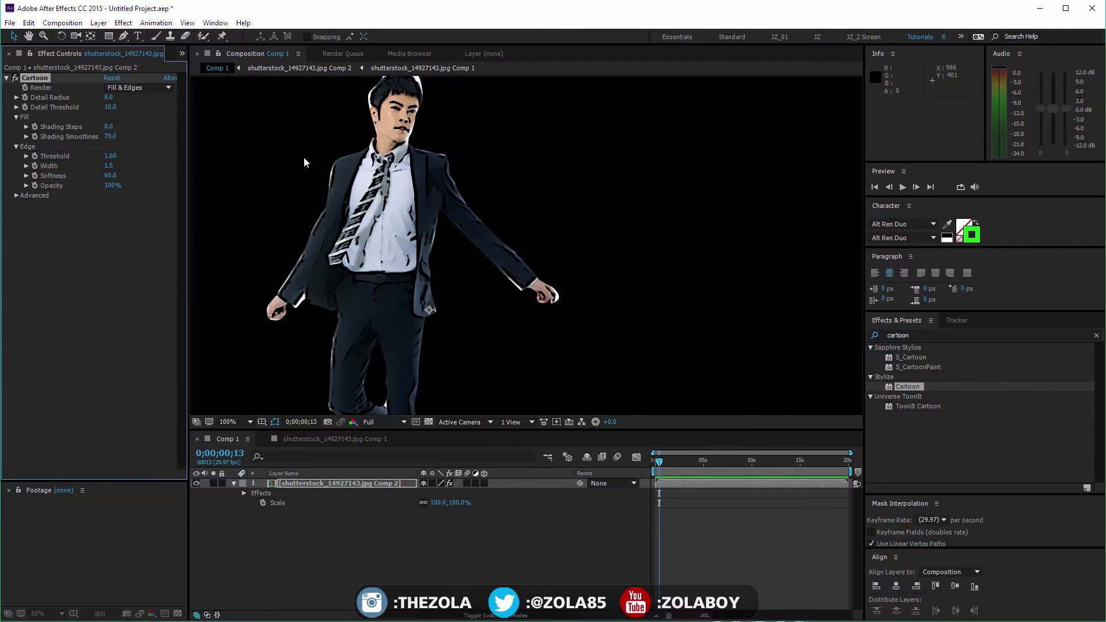
Step: Compare the untouched man in the full-resolution pre-comp with the cartooned version in Comp 1
{"action": "left_click", "coordinate": [324, 443]}
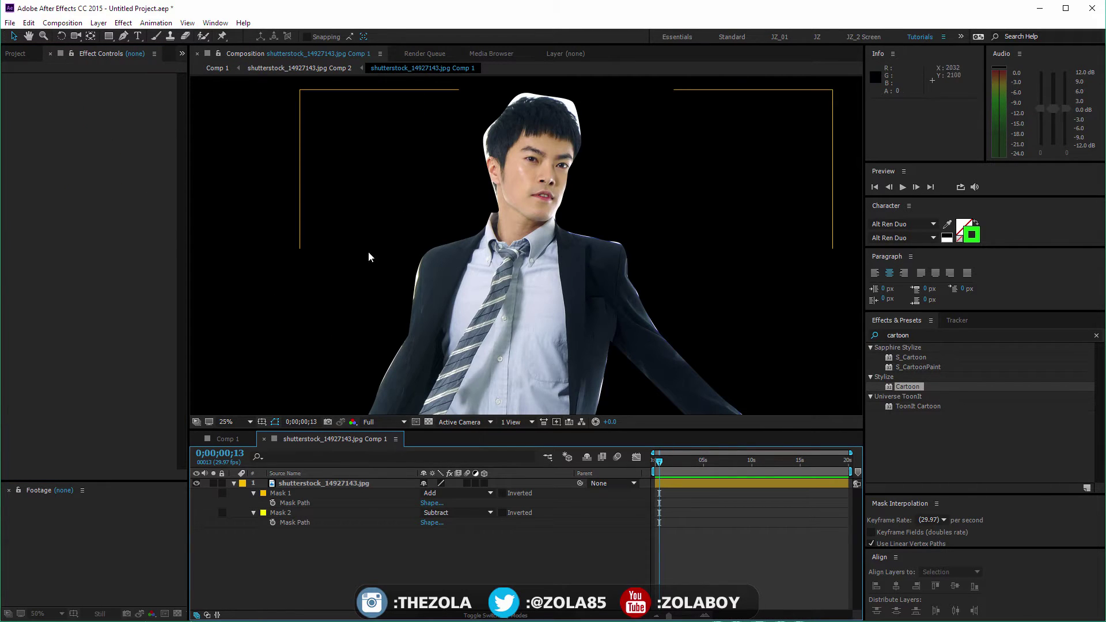
{"action": "left_click", "coordinate": [223, 440]}
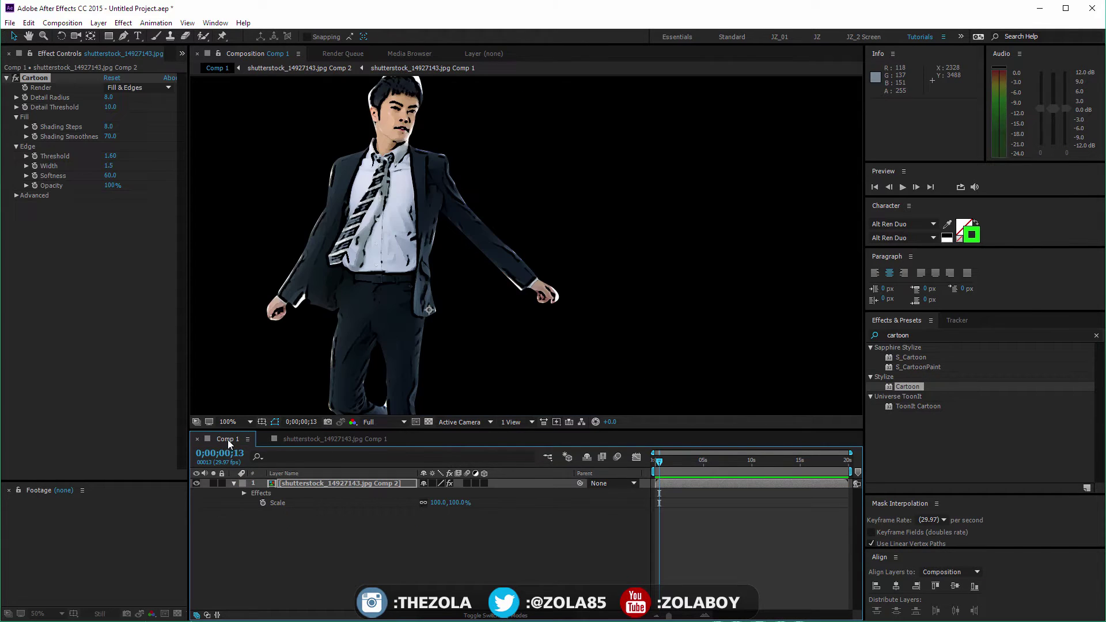
{"action": "key", "text": "comma"}
{"action": "key", "text": "comma"}
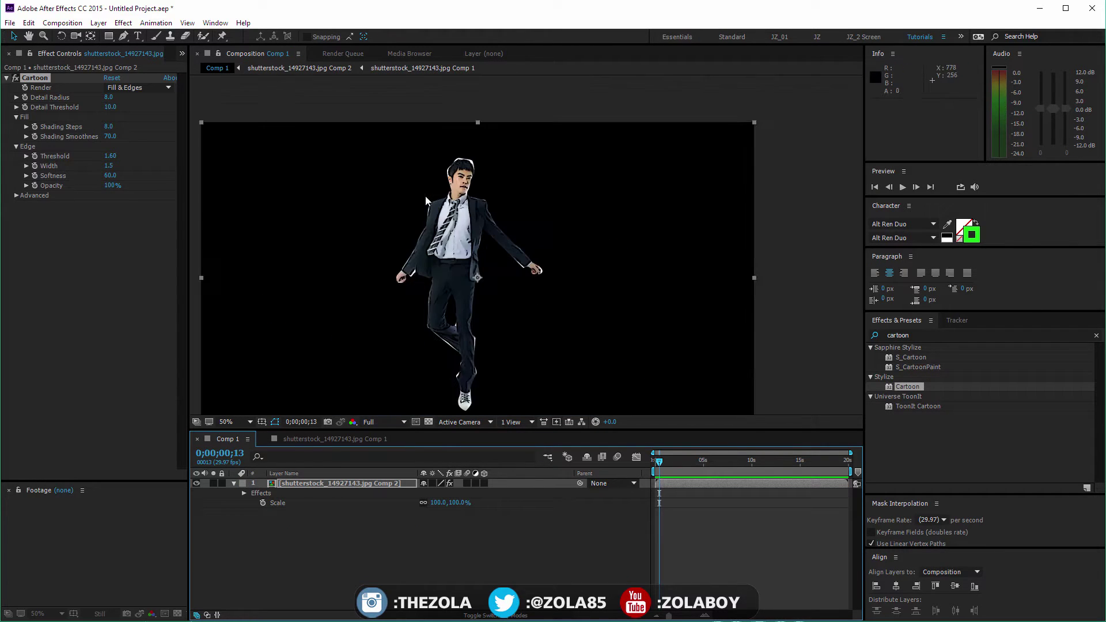
Step: Set the Cartoon effect's Detail Radius to 16.3 and Detail Threshold to 14.6, and switch the effect off
{"action": "key", "text": "h"}
{"action": "left_click_drag", "start_coordinate": [537, 267], "coordinate": [589, 232]}
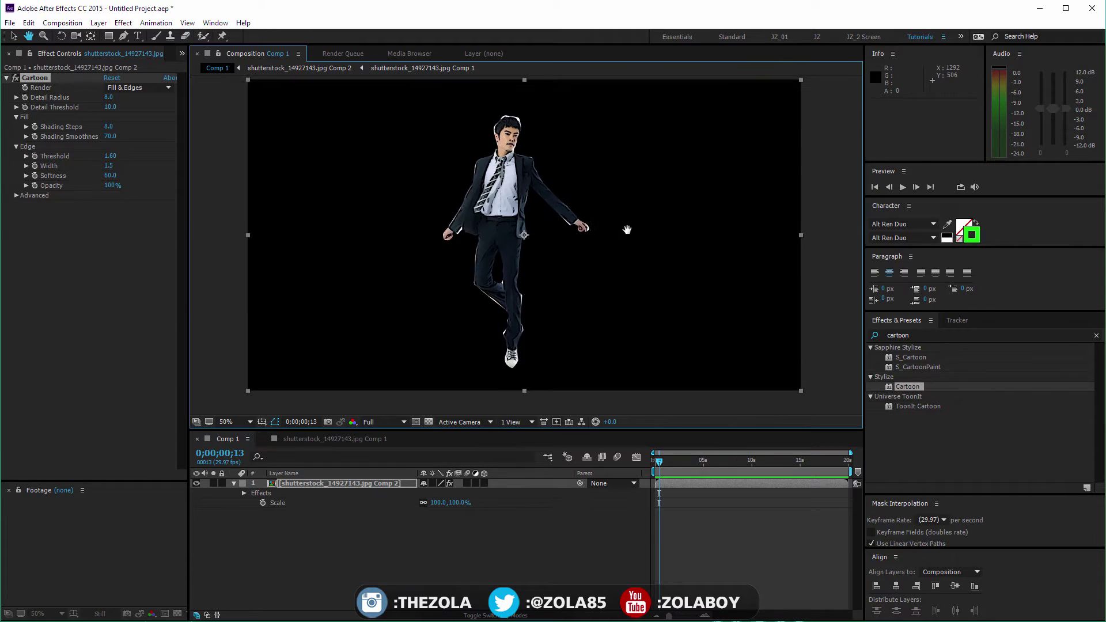
{"action": "key", "text": "v"}
{"action": "left_click_drag", "start_coordinate": [113, 101], "coordinate": [157, 106]}
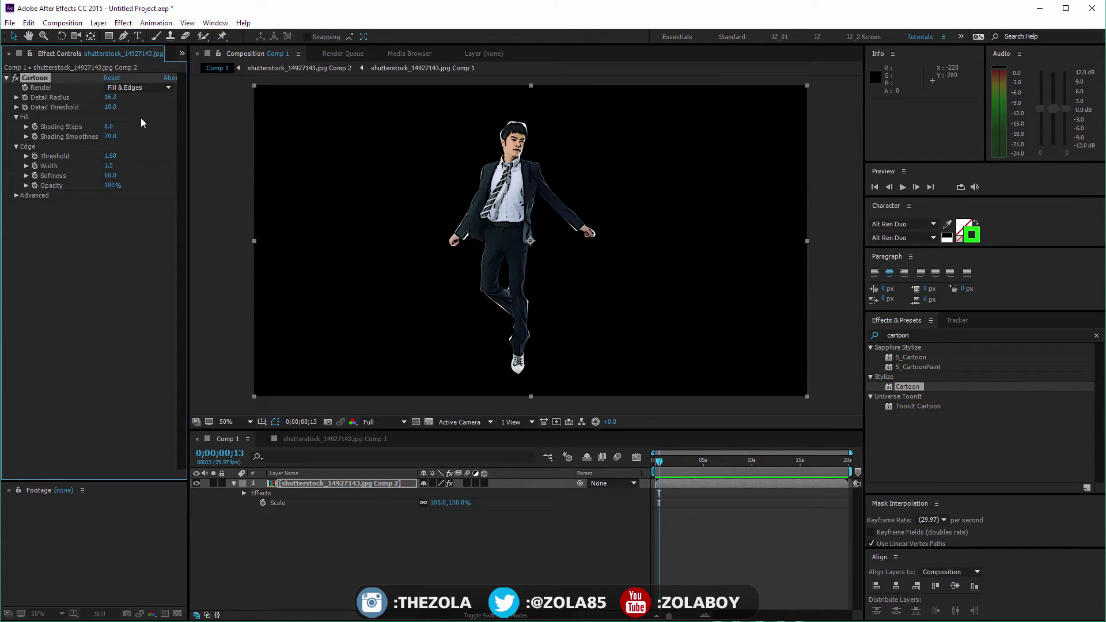
{"action": "left_click_drag", "start_coordinate": [110, 108], "coordinate": [140, 109]}
{"action": "left_click", "coordinate": [15, 79]}
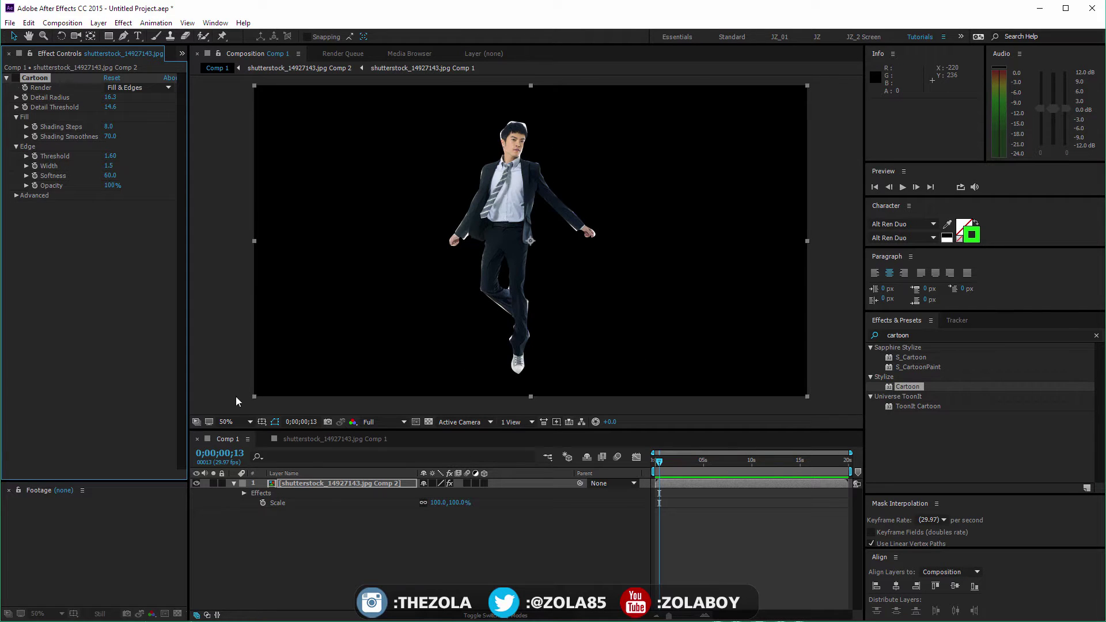
Step: Open the Comp 2 pre-comp, switch on the Cartoon effect of its nested layer, and open that layer's source composition
{"action": "double_click", "coordinate": [310, 482]}
{"action": "left_click", "coordinate": [375, 483]}
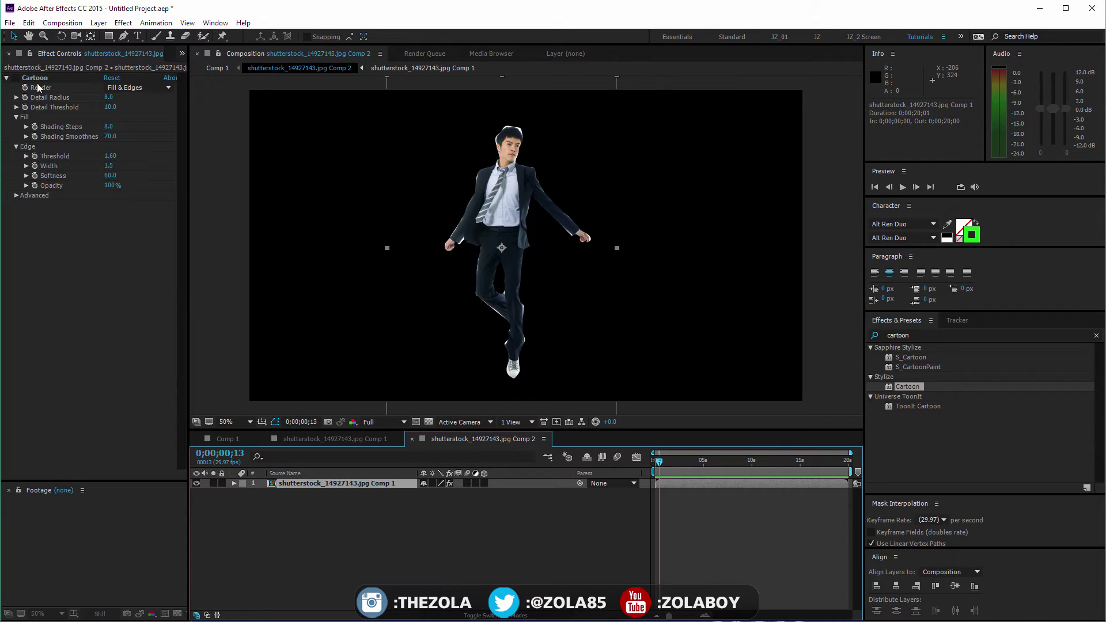
{"action": "left_click", "coordinate": [15, 77]}
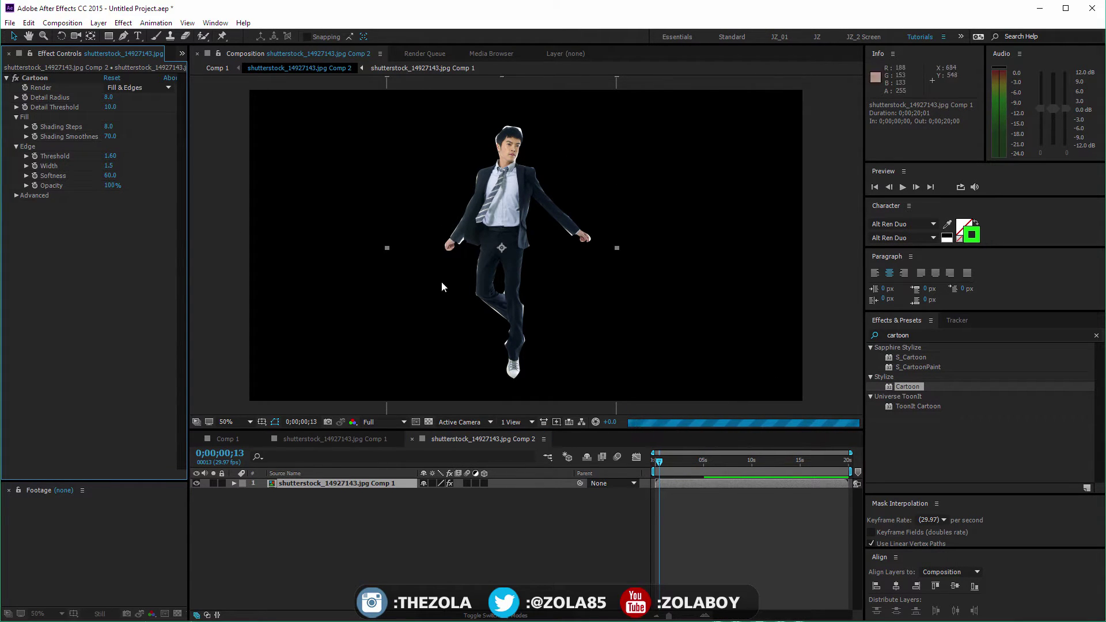
{"action": "left_click", "coordinate": [392, 524]}
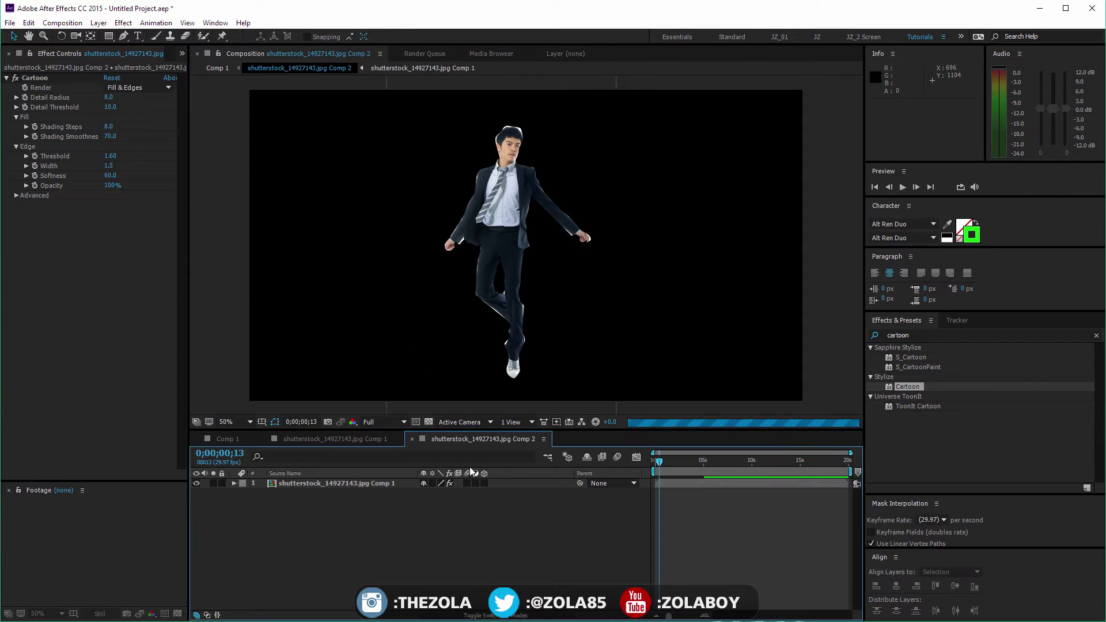
{"action": "left_click", "coordinate": [355, 484]}
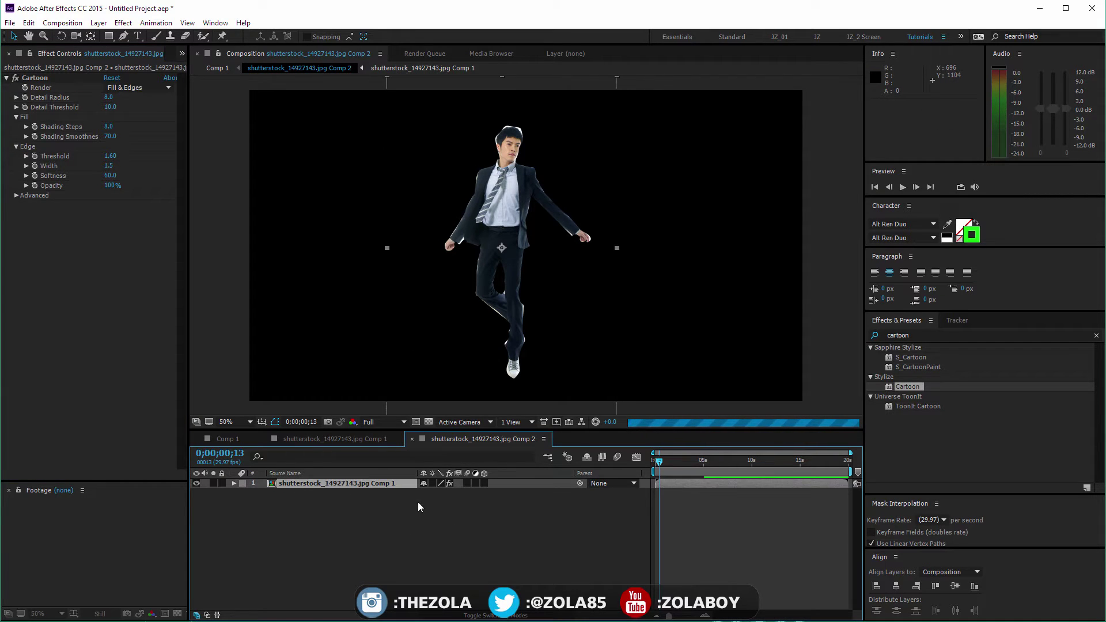
{"action": "double_click", "coordinate": [369, 487]}
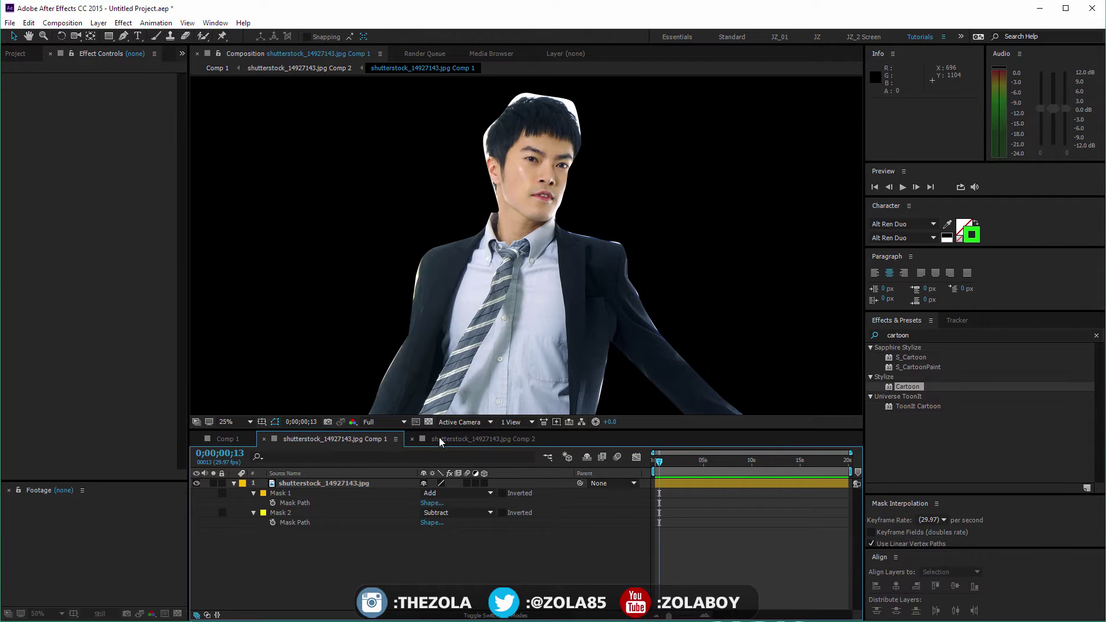
Step: Return to Comp 1 and delete its nested Comp 2 layer
{"action": "left_click", "coordinate": [444, 439]}
{"action": "left_click", "coordinate": [348, 439]}
{"action": "left_click", "coordinate": [217, 439]}
{"action": "left_click", "coordinate": [361, 517]}
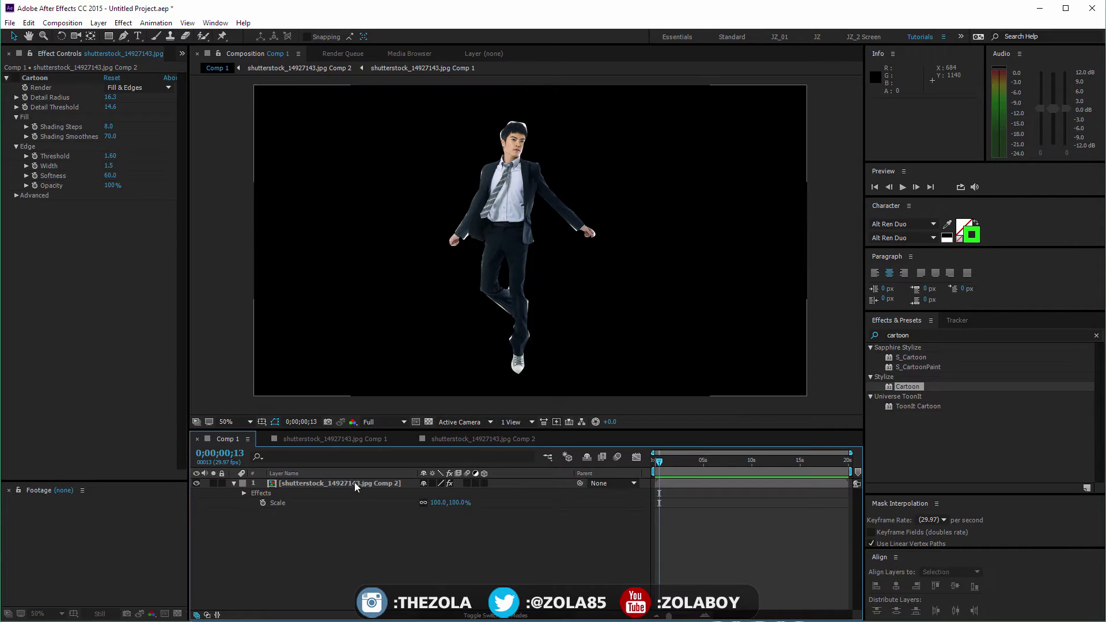
{"action": "left_click", "coordinate": [354, 482]}
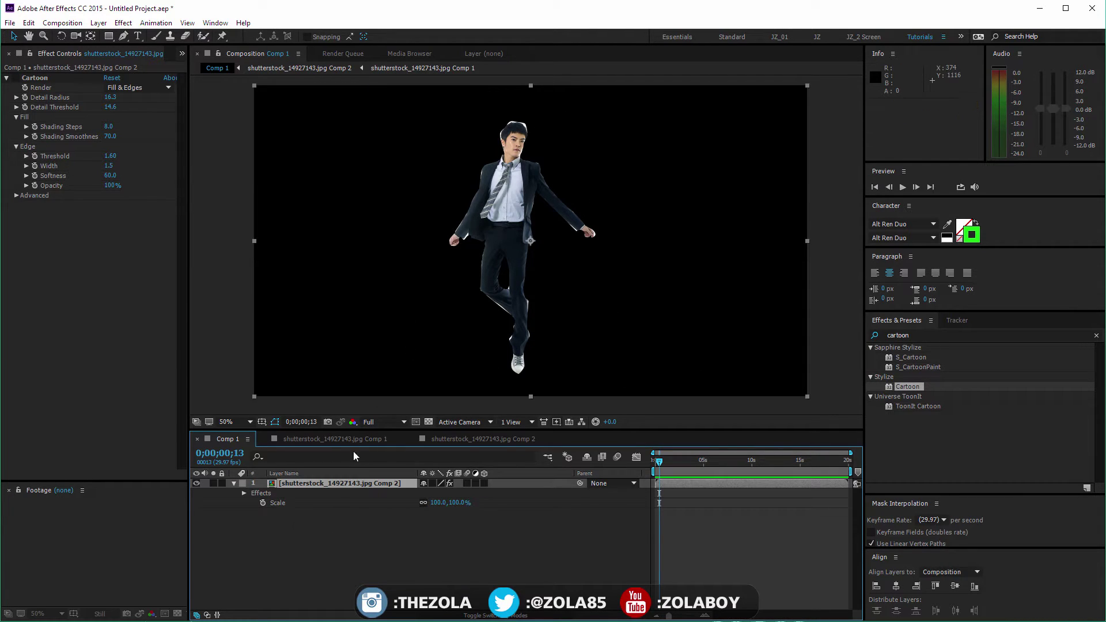
{"action": "left_click", "coordinate": [182, 53]}
{"action": "left_click", "coordinate": [213, 64]}
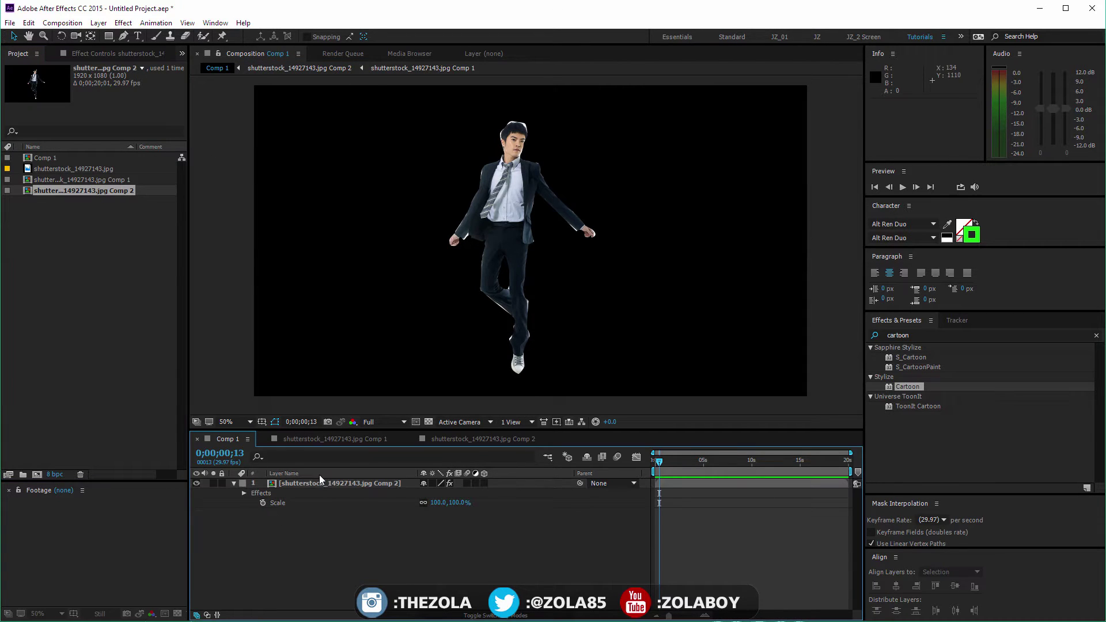
{"action": "left_click", "coordinate": [347, 482]}
{"action": "key", "text": "Delete"}
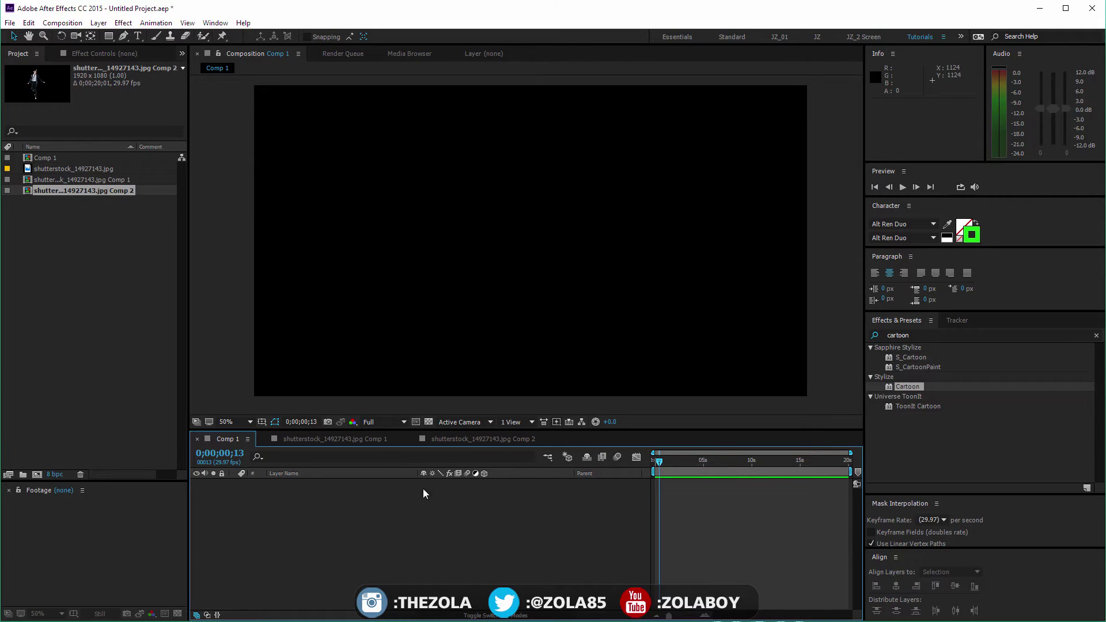
Step: Close the two pre-comp timelines so only Comp 1 stays open, and clear the selection in the project
{"action": "left_click", "coordinate": [370, 440]}
{"action": "key", "text": "ctrl+w"}
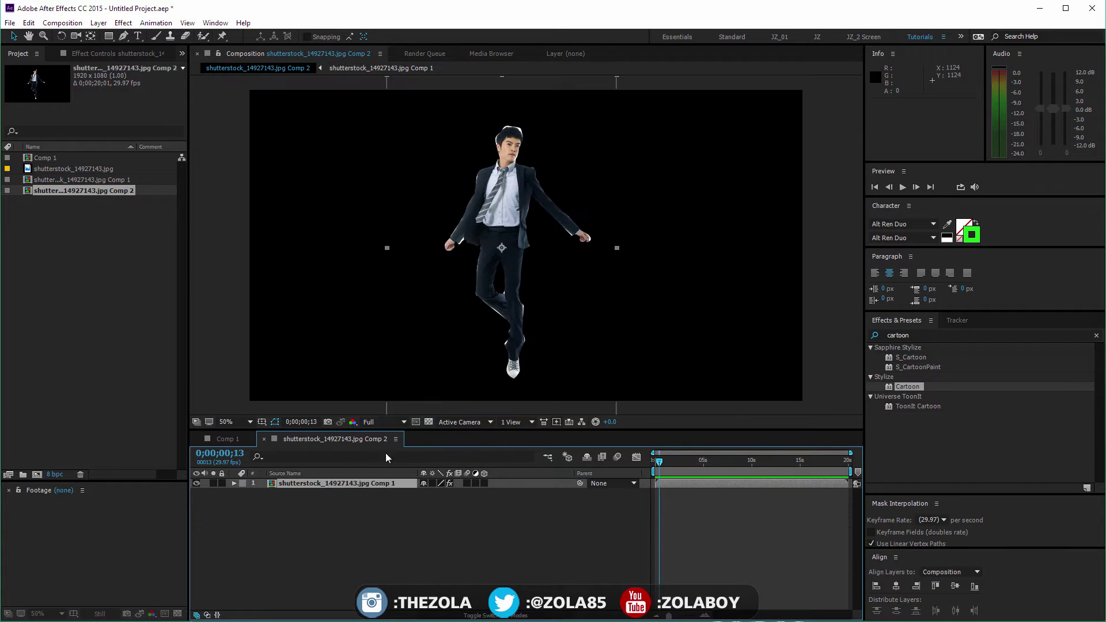
{"action": "key", "text": "ctrl+w"}
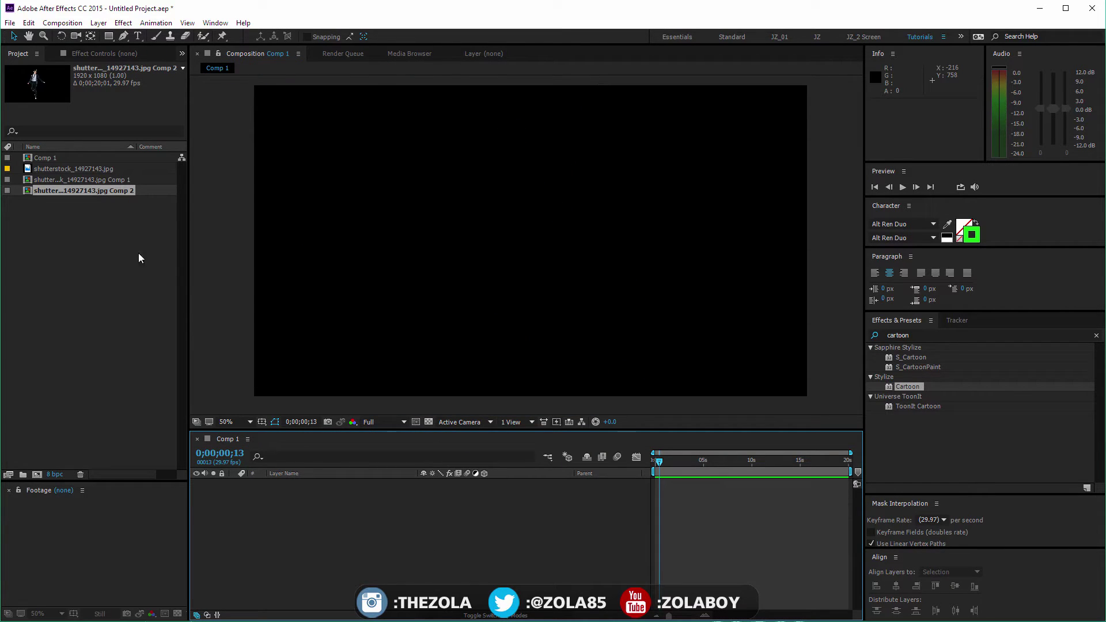
{"action": "left_click", "coordinate": [123, 283]}
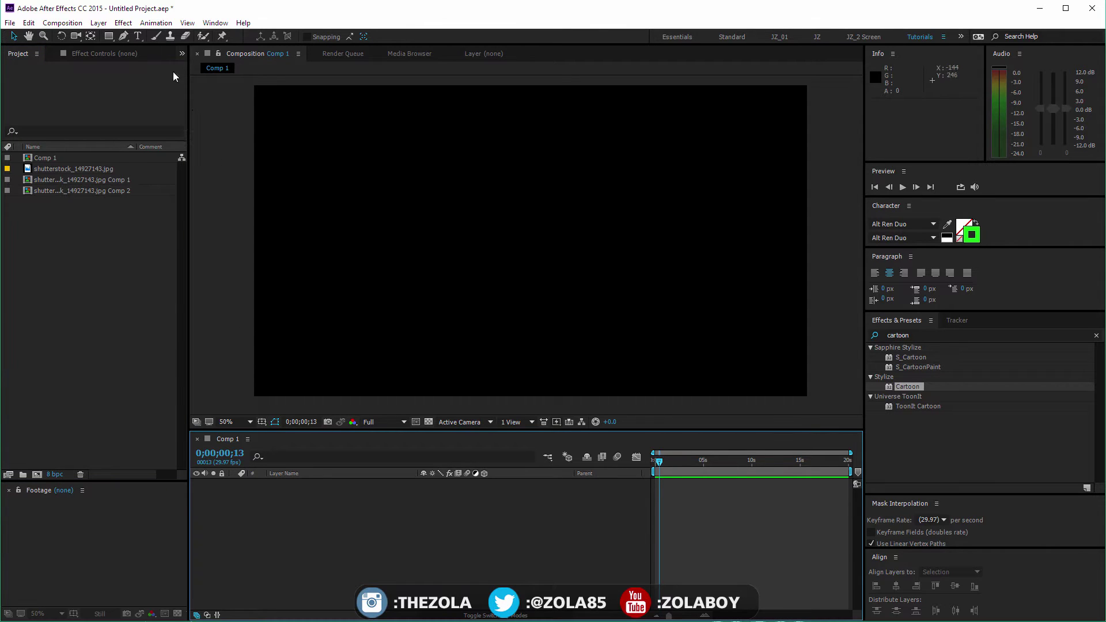
Step: Try out a rectangle shape layer and a 1080 px wide solid in Comp 1, discarding both
{"action": "left_click", "coordinate": [108, 36]}
{"action": "mouse_move", "coordinate": [426, 179]}
{"action": "left_mouse_down"}
{"action": "mouse_move", "coordinate": [525, 304]}
{"action": "mouse_move", "coordinate": [563, 297]}
{"action": "left_mouse_up"}
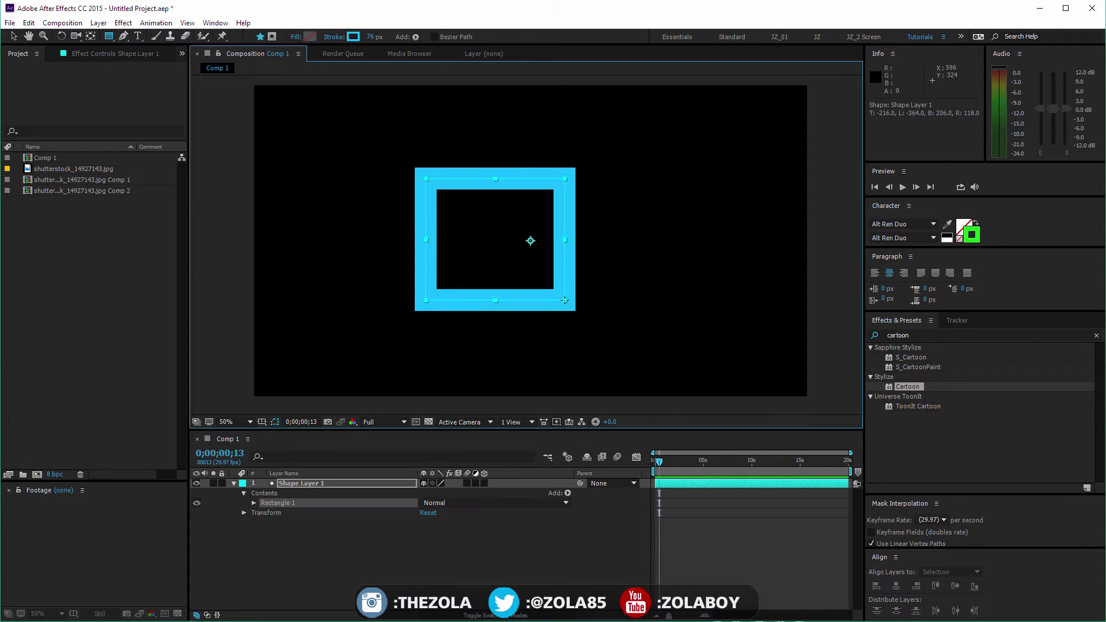
{"action": "key", "text": "ctrl+z"}
{"action": "key", "text": "ctrl+y"}
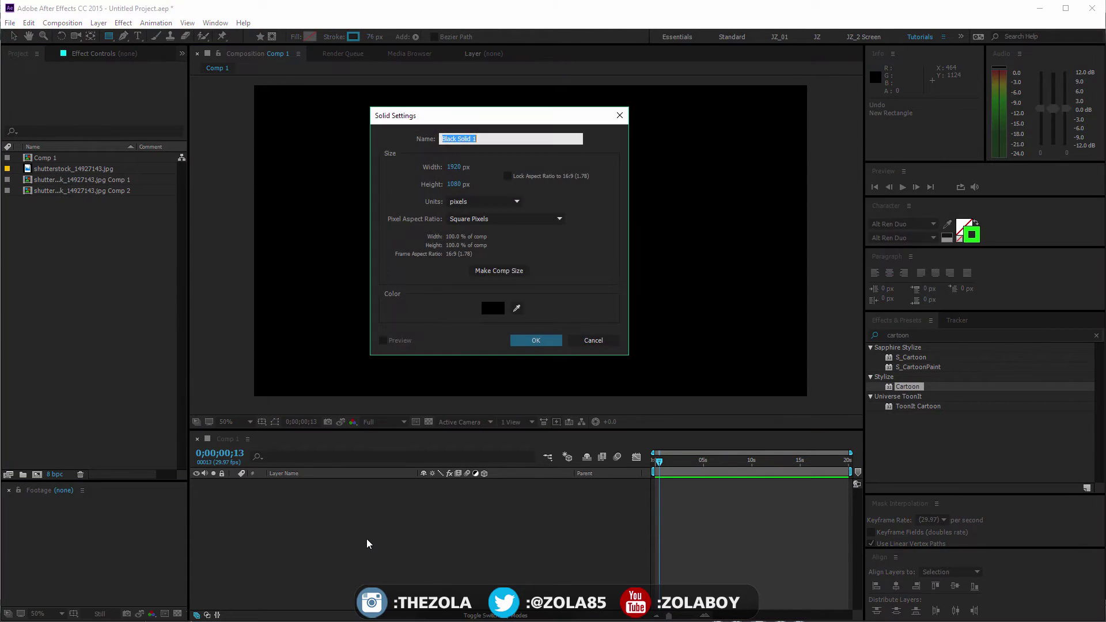
{"action": "left_click", "coordinate": [453, 166]}
{"action": "type", "text": "1080"}
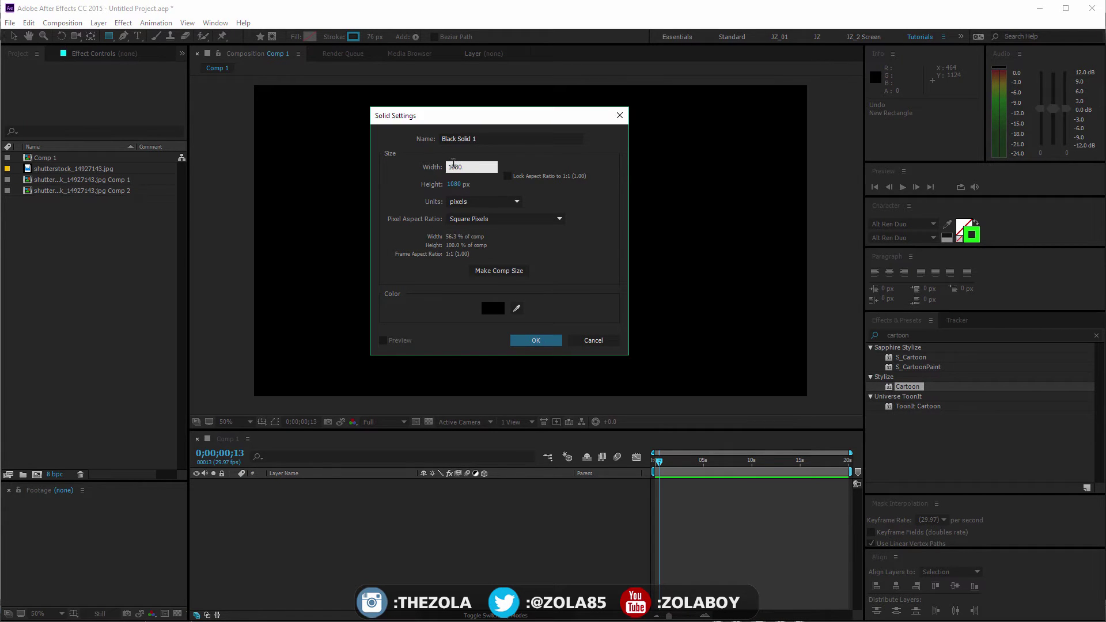
{"action": "left_click", "coordinate": [588, 338]}
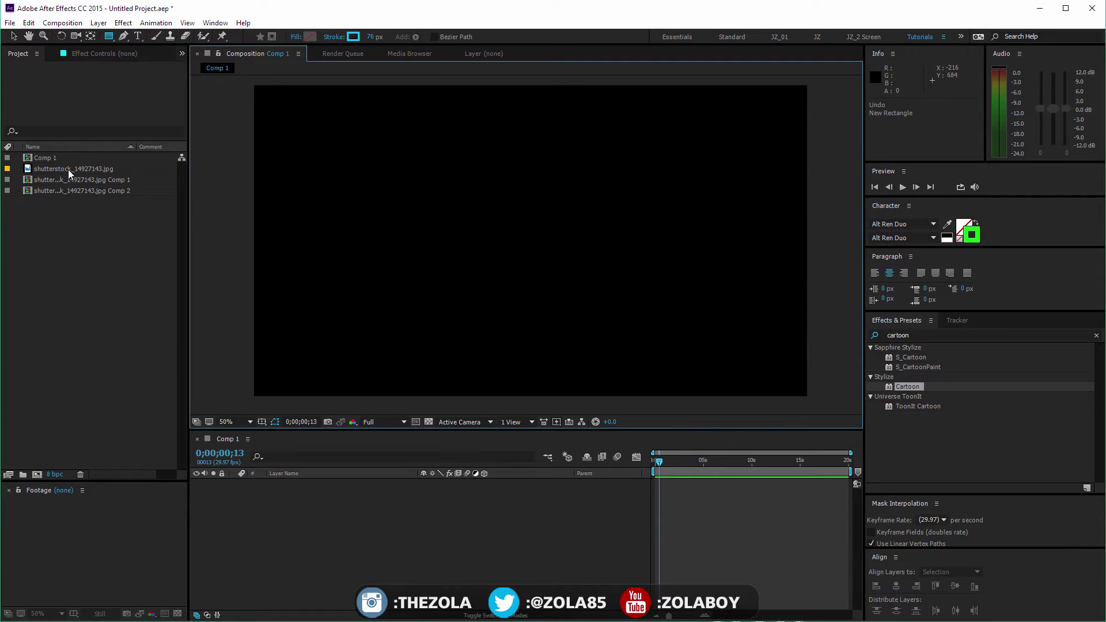
Step: Place the original shutterstock_14927143.jpg in Comp 1, and undo back to before the nested Comp 2 layer's deletion
{"action": "left_click_drag", "start_coordinate": [67, 170], "coordinate": [539, 266]}
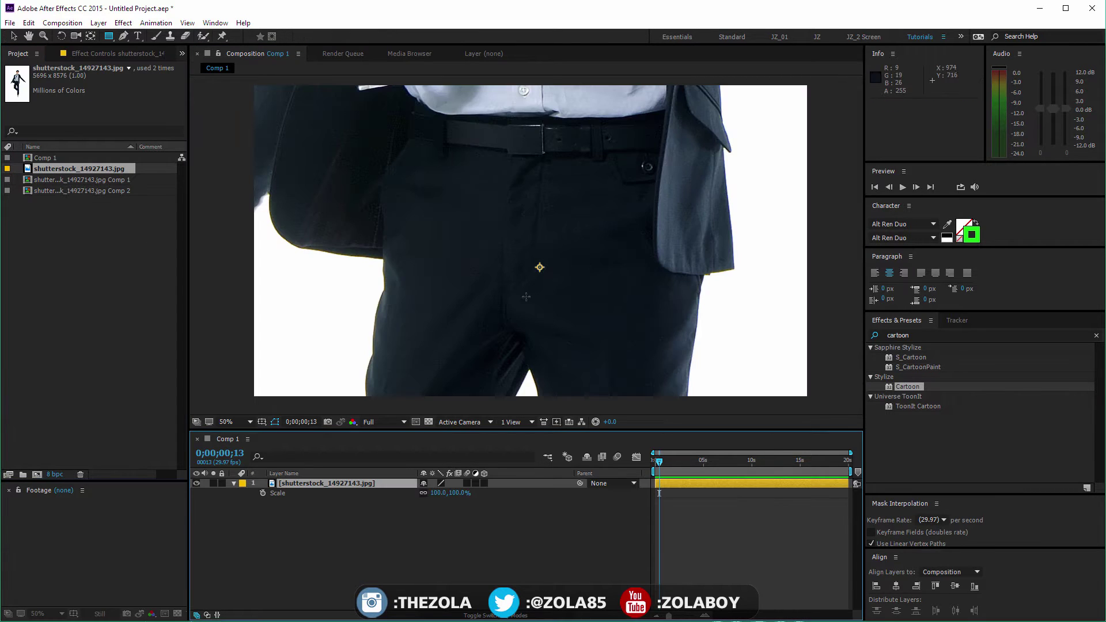
{"action": "key", "text": "ctrl+z"}
{"action": "key", "text": "ctrl+z"}
{"action": "key", "text": "ctrl+z"}
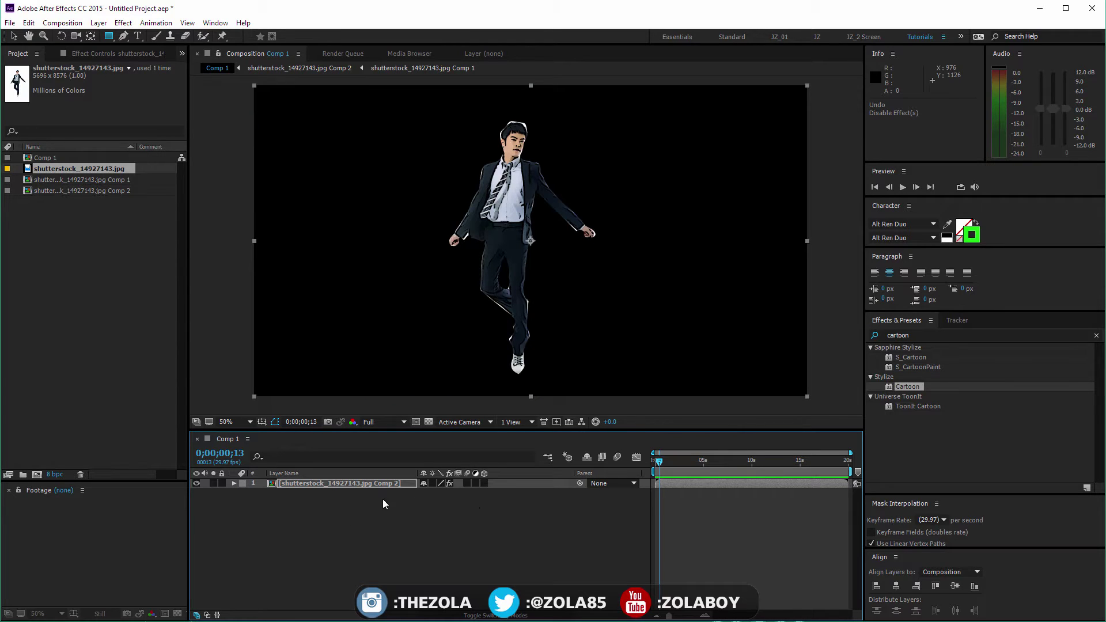
Step: Remove the Cartoon effect from the nested Comp 2 layer in Comp 1
{"action": "left_click", "coordinate": [303, 496]}
{"action": "left_click", "coordinate": [321, 484]}
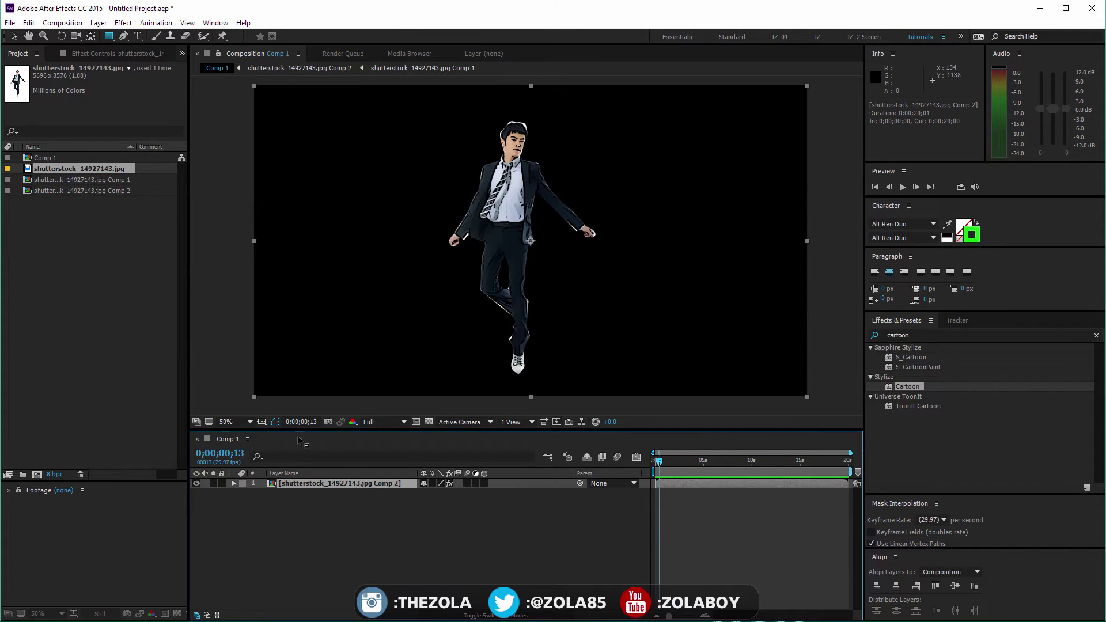
{"action": "left_click", "coordinate": [87, 55]}
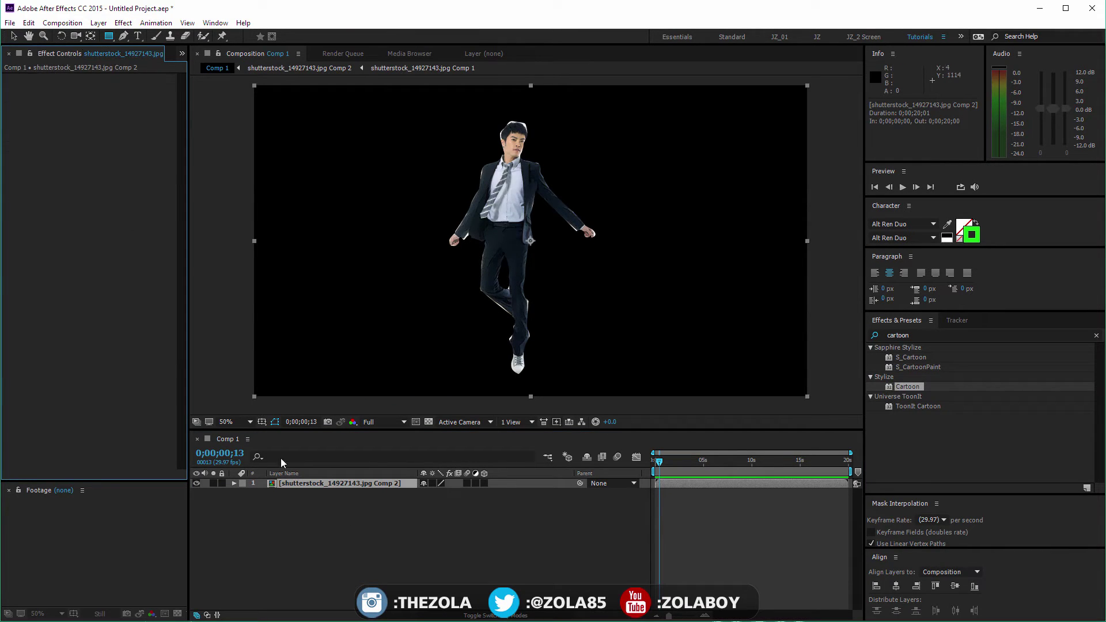
Step: Give the Comp 2 layer in Comp 1 a Position keyframe at 960, 540 and move it to the timeline's start
{"action": "double_click", "coordinate": [345, 484]}
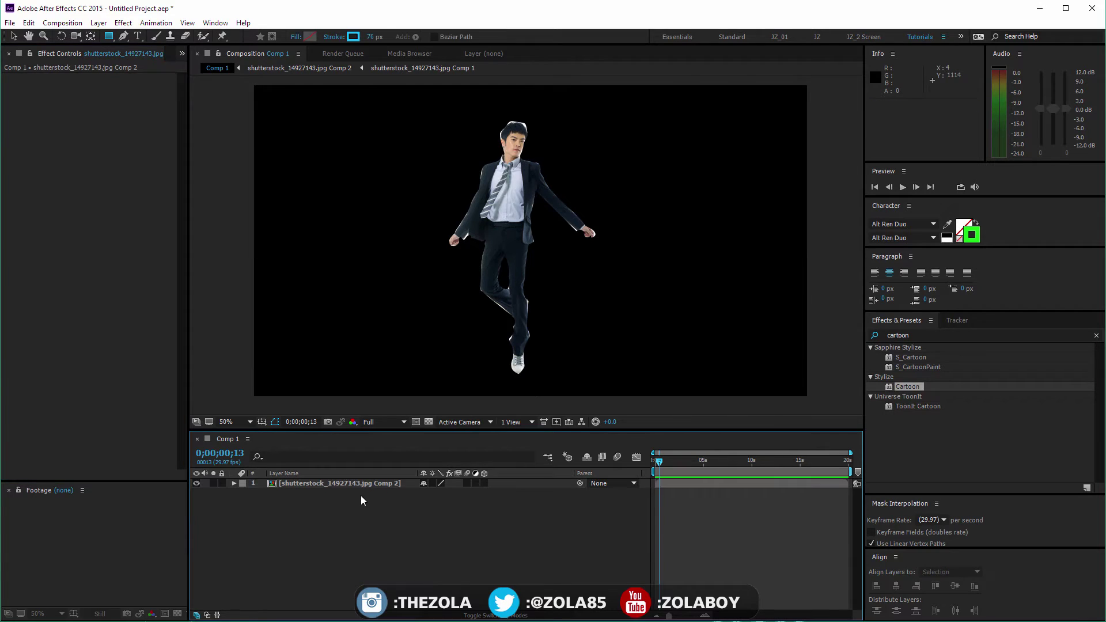
{"action": "left_click", "coordinate": [212, 441]}
{"action": "key", "text": "p"}
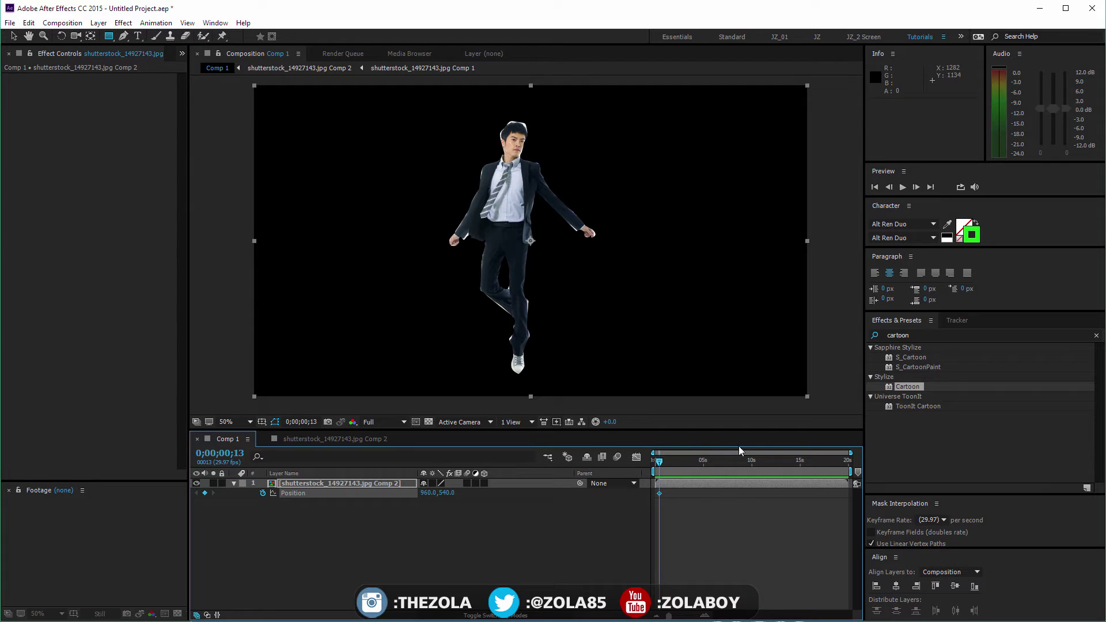
{"action": "key", "text": "b"}
{"action": "key", "text": "v"}
{"action": "left_click_drag", "start_coordinate": [659, 492], "coordinate": [655, 492]}
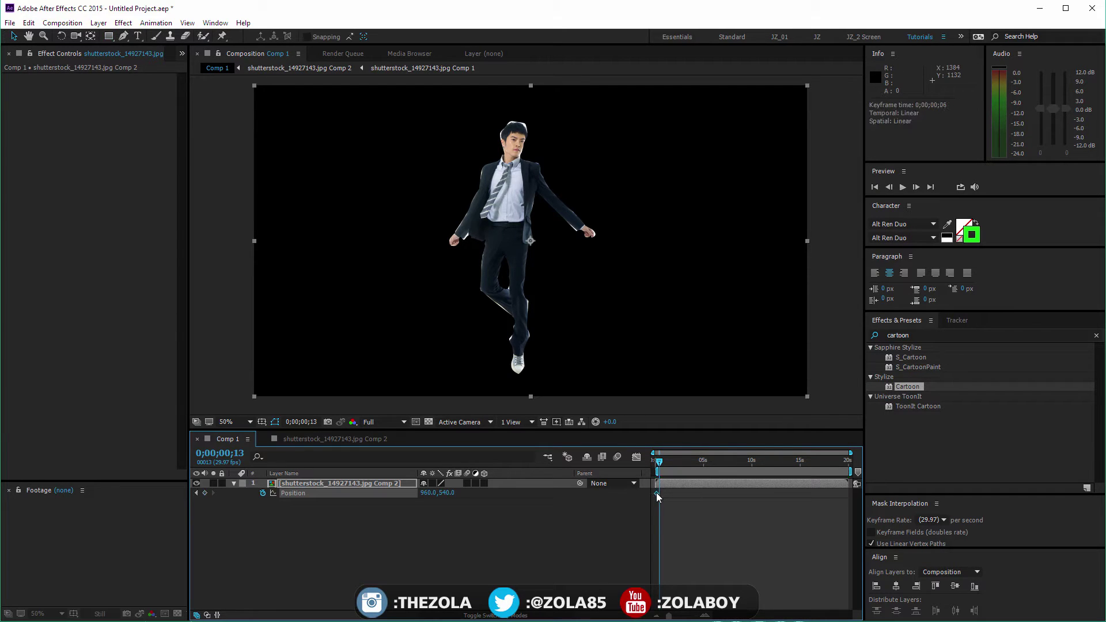
Step: Keyframe the layer's Position at 1476, 540 around one second and at 432, 514 at 0;00;01;11
{"action": "left_click_drag", "start_coordinate": [429, 494], "coordinate": [726, 494]}
{"action": "left_click_drag", "start_coordinate": [659, 462], "coordinate": [670, 468]}
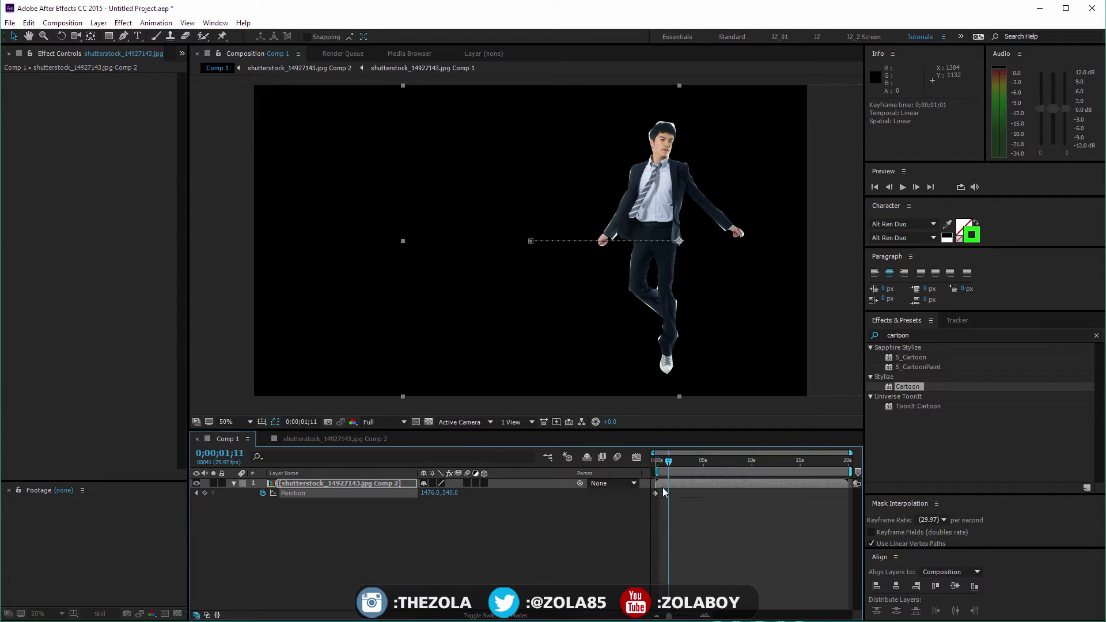
{"action": "left_click_drag", "start_coordinate": [661, 291], "coordinate": [386, 282]}
Step: Keyframe the layer's Position at 918, 766 at 0;00;02;10 and at 1294, 494 at 0;00;03;17
{"action": "left_click_drag", "start_coordinate": [668, 461], "coordinate": [677, 460]}
{"action": "left_click_drag", "start_coordinate": [426, 337], "coordinate": [521, 397]}
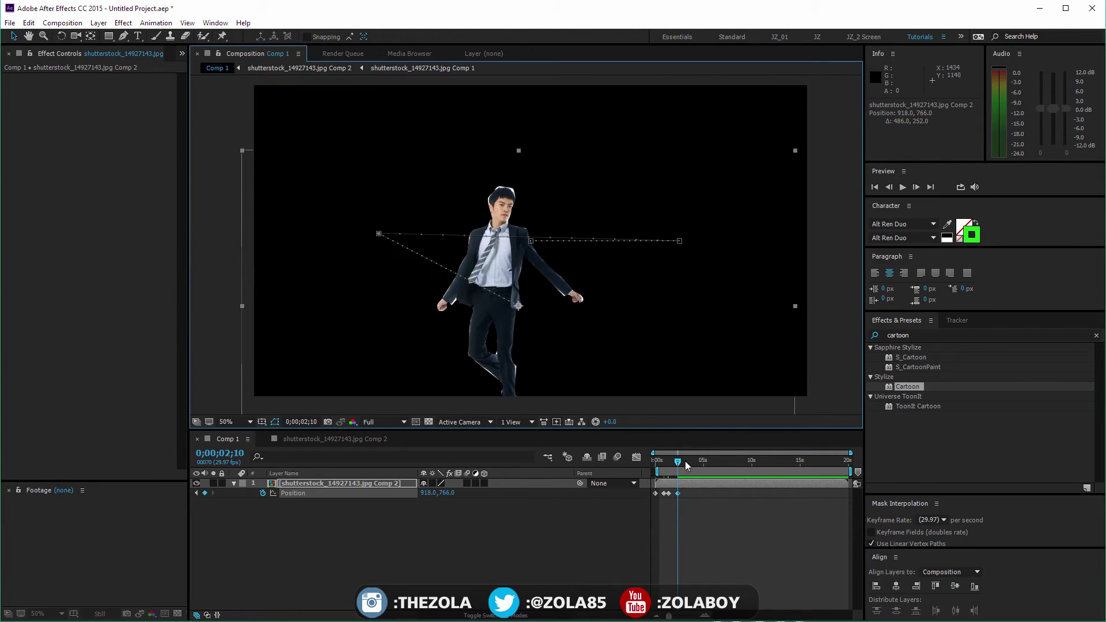
{"action": "left_click_drag", "start_coordinate": [685, 461], "coordinate": [690, 461]}
{"action": "left_click_drag", "start_coordinate": [512, 320], "coordinate": [670, 268]}
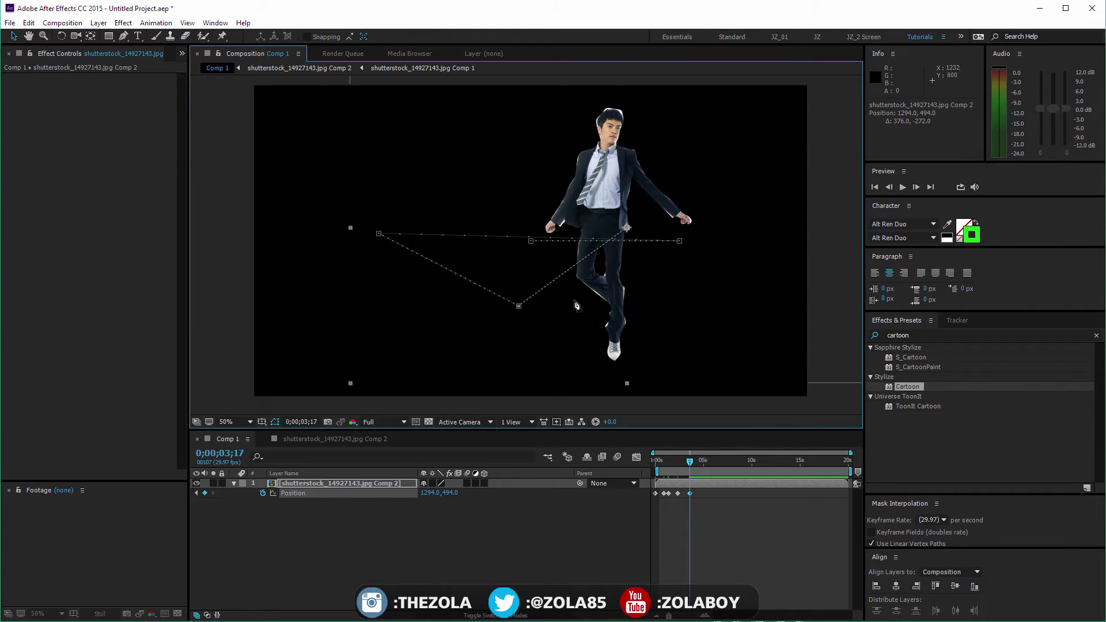
Step: Bend the layer's motion path into a smooth looping curve by pulling Bezier handles from its keyframe points with the Pen tool
{"action": "key", "text": "g"}
{"action": "left_click_drag", "start_coordinate": [378, 234], "coordinate": [363, 266]}
{"action": "left_click_drag", "start_coordinate": [531, 241], "coordinate": [537, 263]}
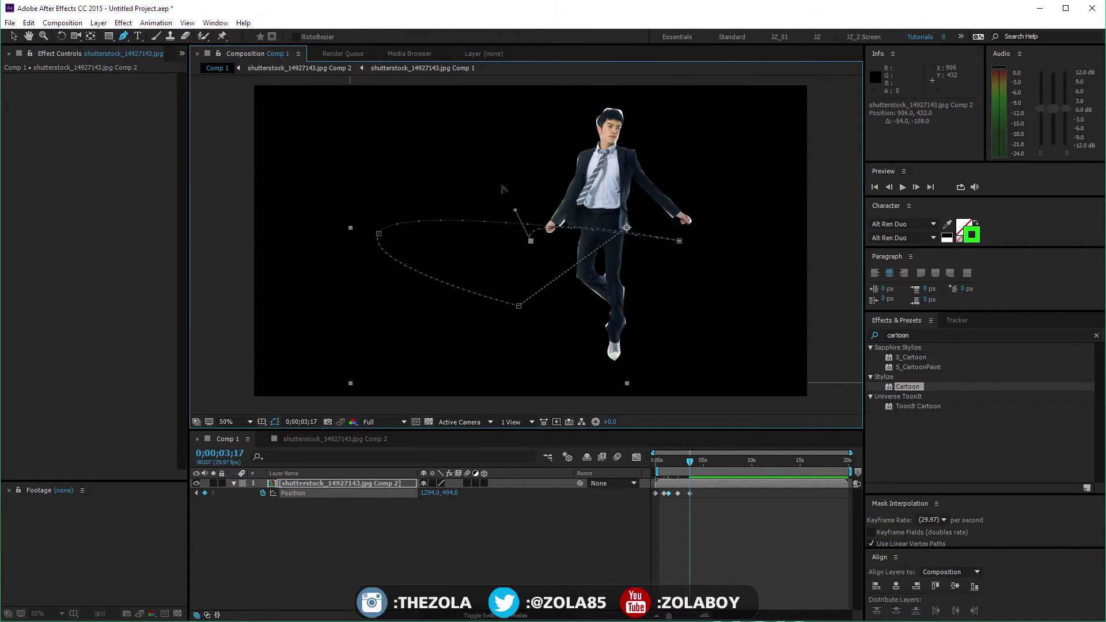
{"action": "left_click_drag", "start_coordinate": [518, 306], "coordinate": [526, 310]}
{"action": "left_click_drag", "start_coordinate": [679, 241], "coordinate": [643, 336]}
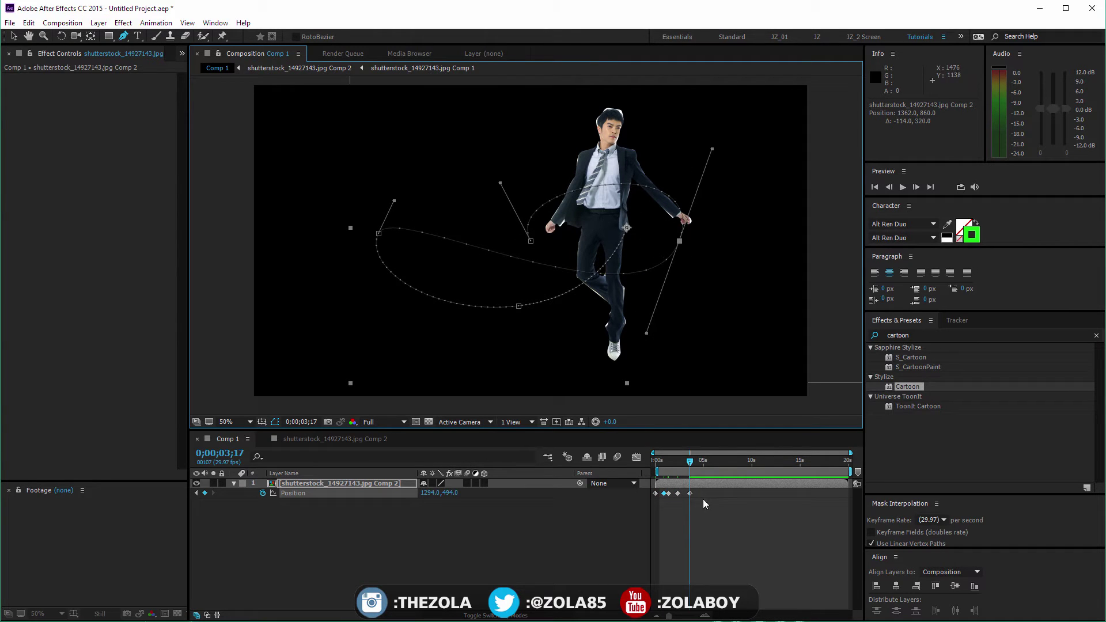
Step: Set all Position keyframes to Rove Across Time and stretch the motion to end at 0;00;04;27
{"action": "left_click_drag", "start_coordinate": [712, 498], "coordinate": [628, 527]}
{"action": "right_click", "coordinate": [675, 494]}
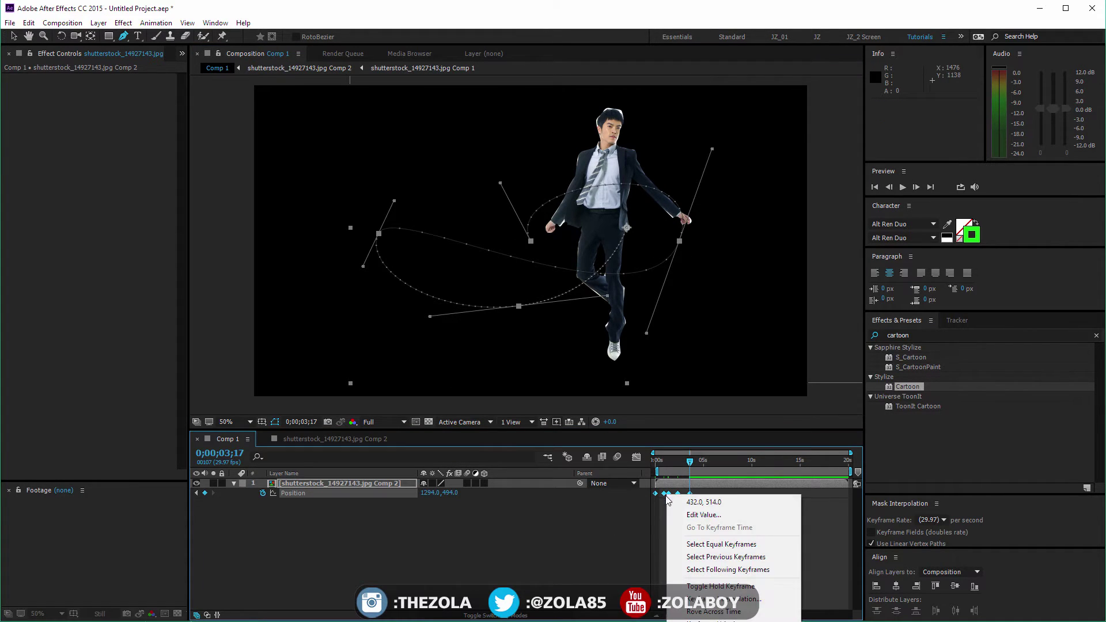
{"action": "left_click", "coordinate": [705, 600]}
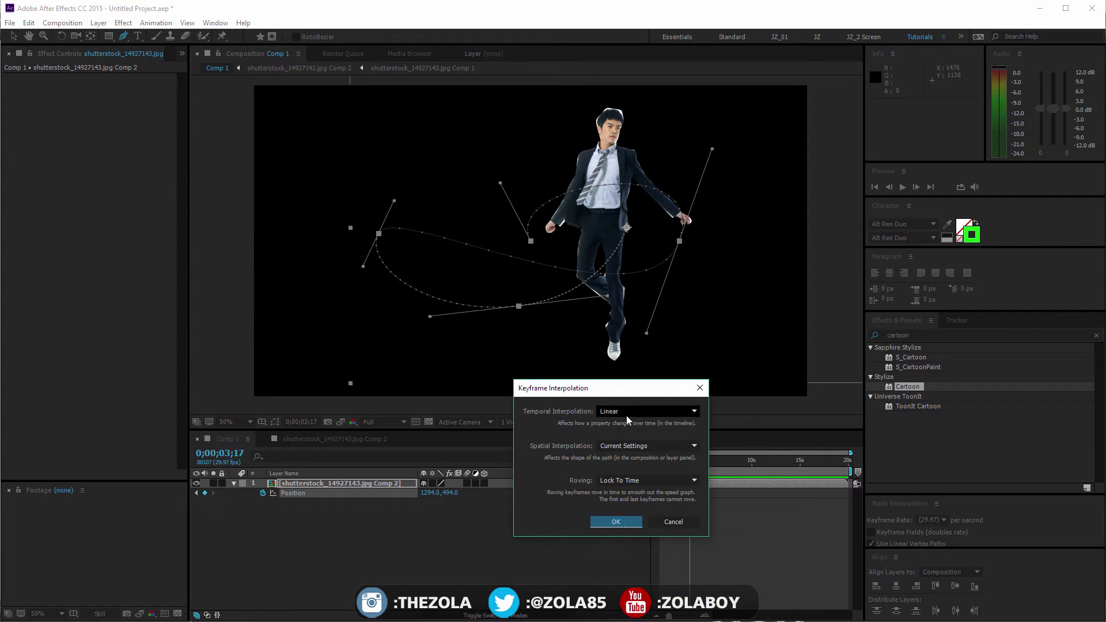
{"action": "left_click", "coordinate": [652, 481]}
{"action": "left_click", "coordinate": [643, 510]}
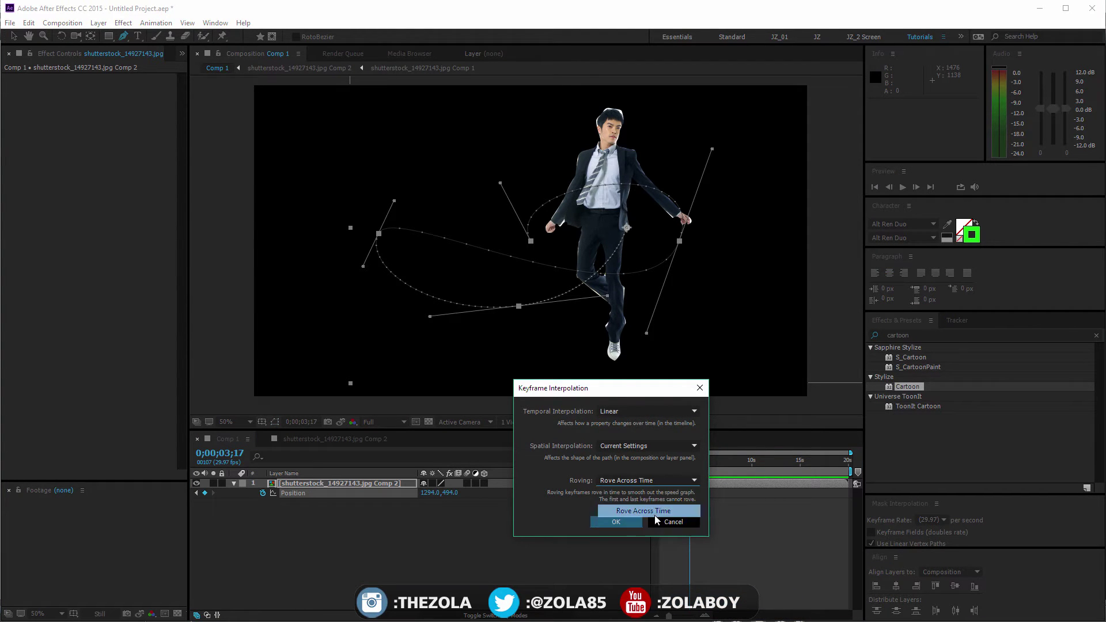
{"action": "left_click", "coordinate": [628, 523]}
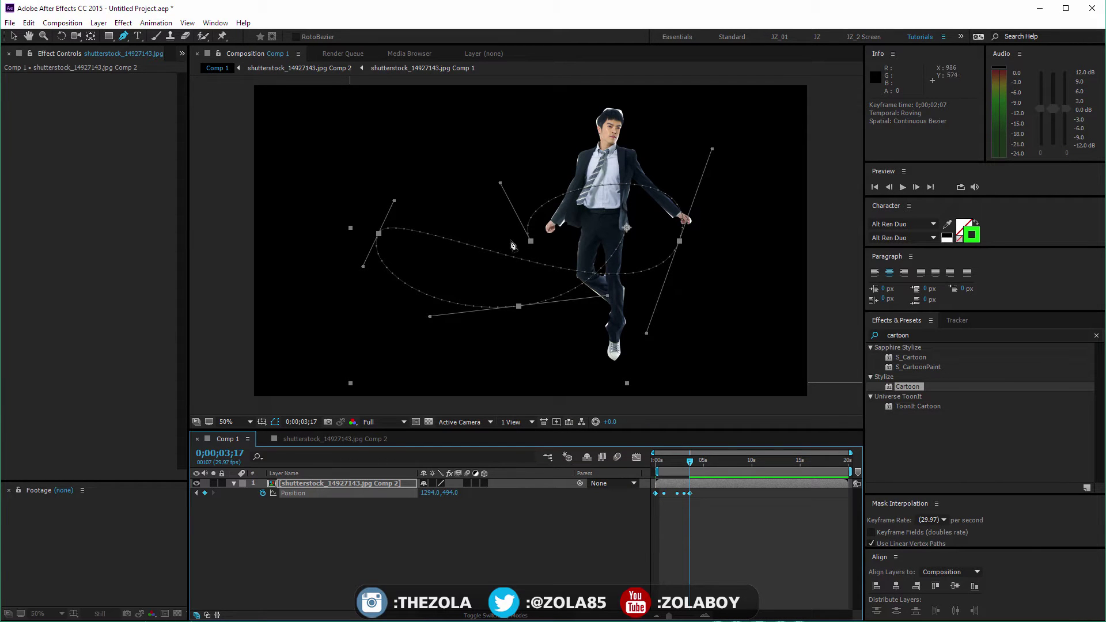
{"action": "mouse_move", "coordinate": [681, 463]}
{"action": "left_mouse_down"}
{"action": "mouse_move", "coordinate": [667, 464]}
{"action": "mouse_move", "coordinate": [686, 466]}
{"action": "mouse_move", "coordinate": [704, 493]}
{"action": "mouse_move", "coordinate": [673, 460]}
{"action": "mouse_move", "coordinate": [687, 452]}
{"action": "mouse_move", "coordinate": [688, 461]}
{"action": "left_mouse_up"}
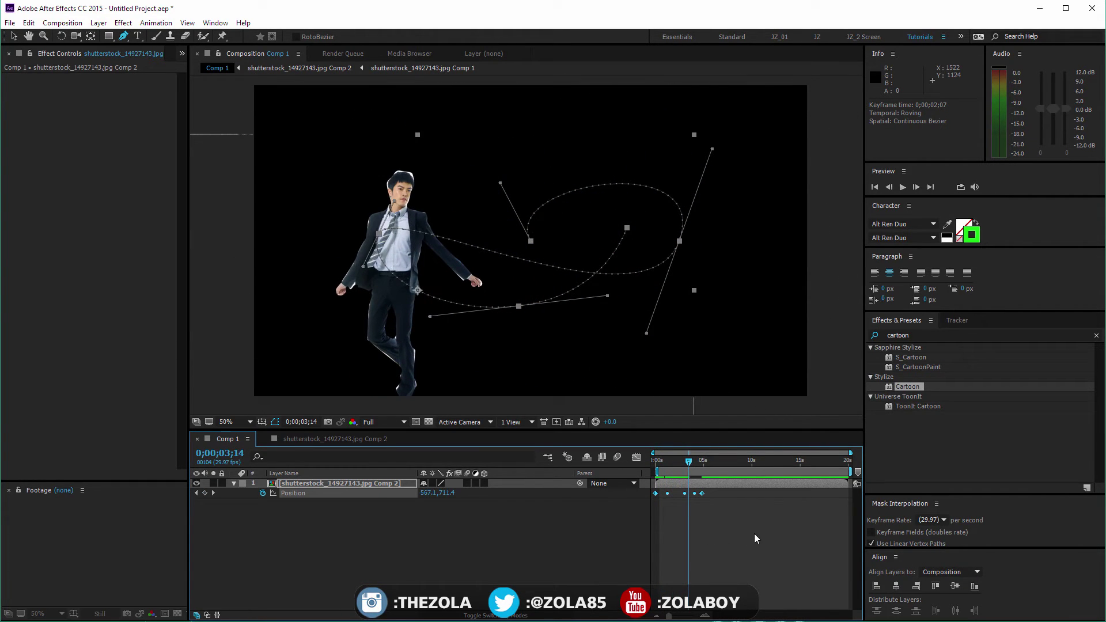
{"action": "left_click", "coordinate": [754, 534]}
Step: Trim the work area to the animated section, ending at 0;00;04;14, and preview the motion
{"action": "left_click", "coordinate": [704, 464]}
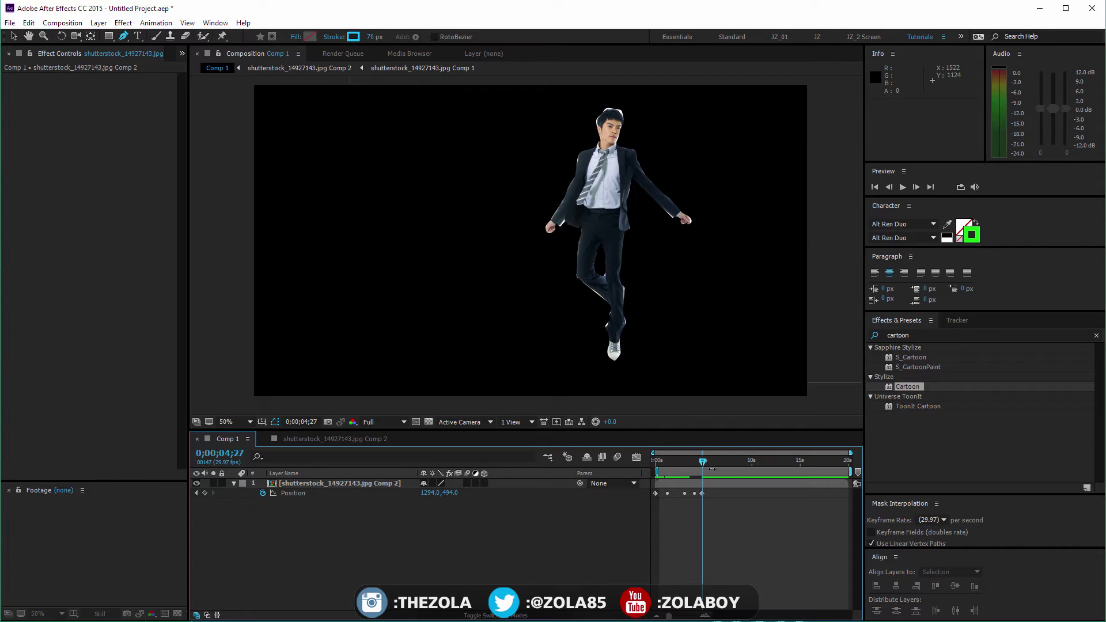
{"action": "key", "text": "space"}
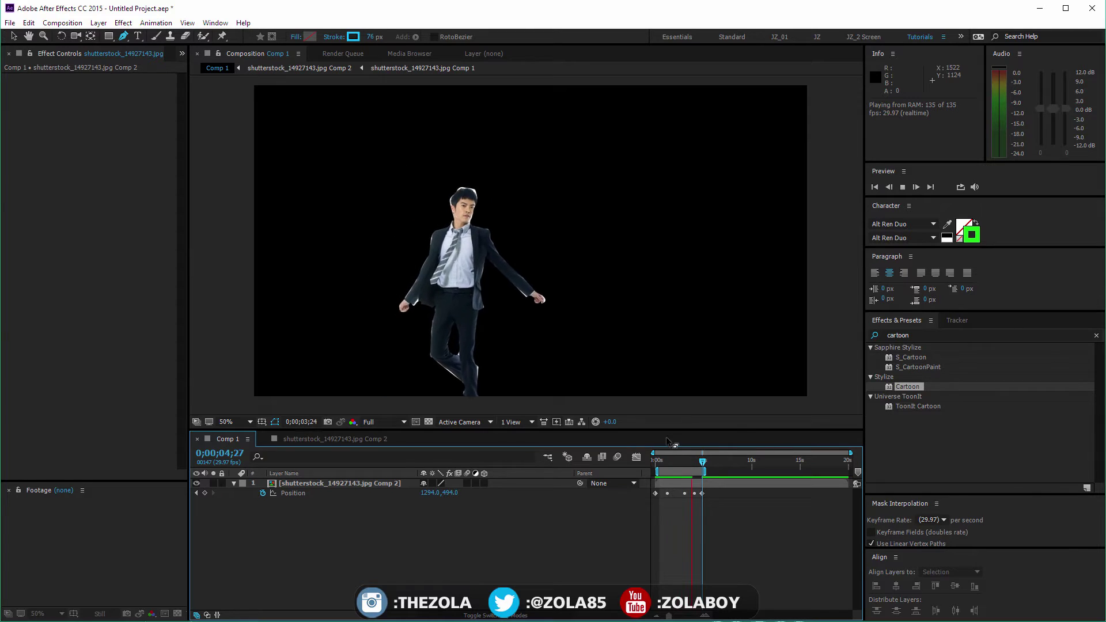
{"action": "left_click", "coordinate": [700, 454]}
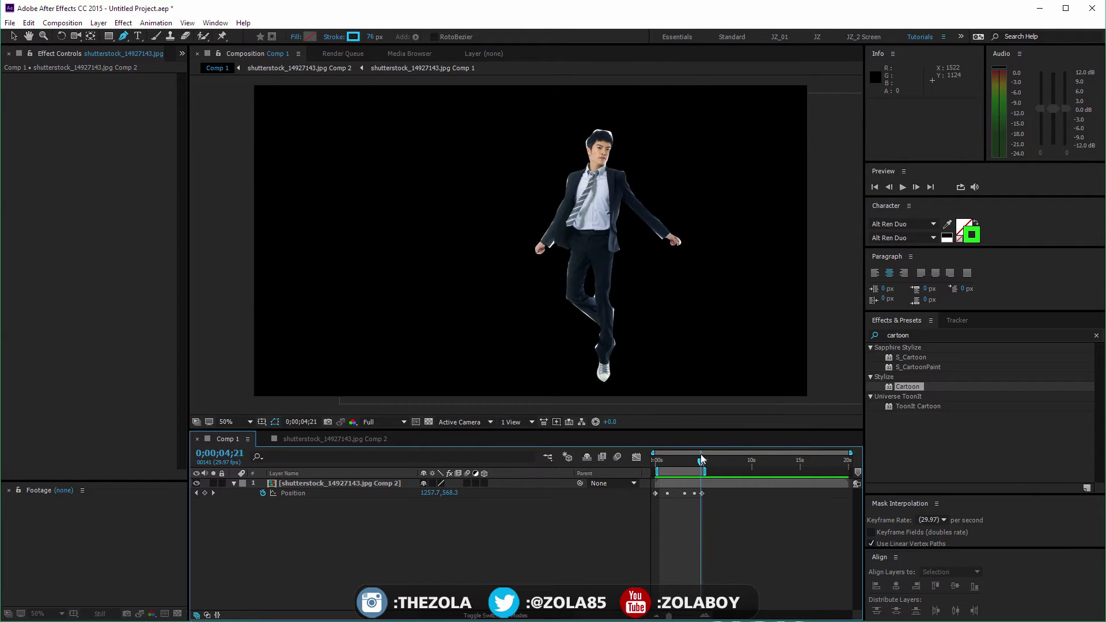
{"action": "left_click_drag", "start_coordinate": [701, 455], "coordinate": [700, 455]}
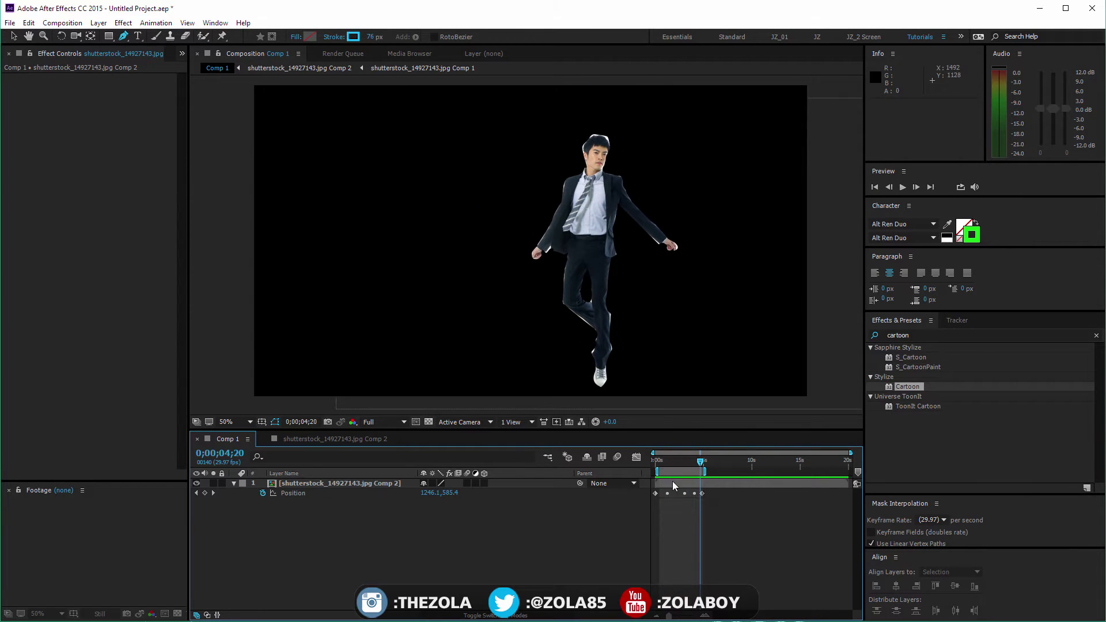
{"action": "key", "text": "space"}
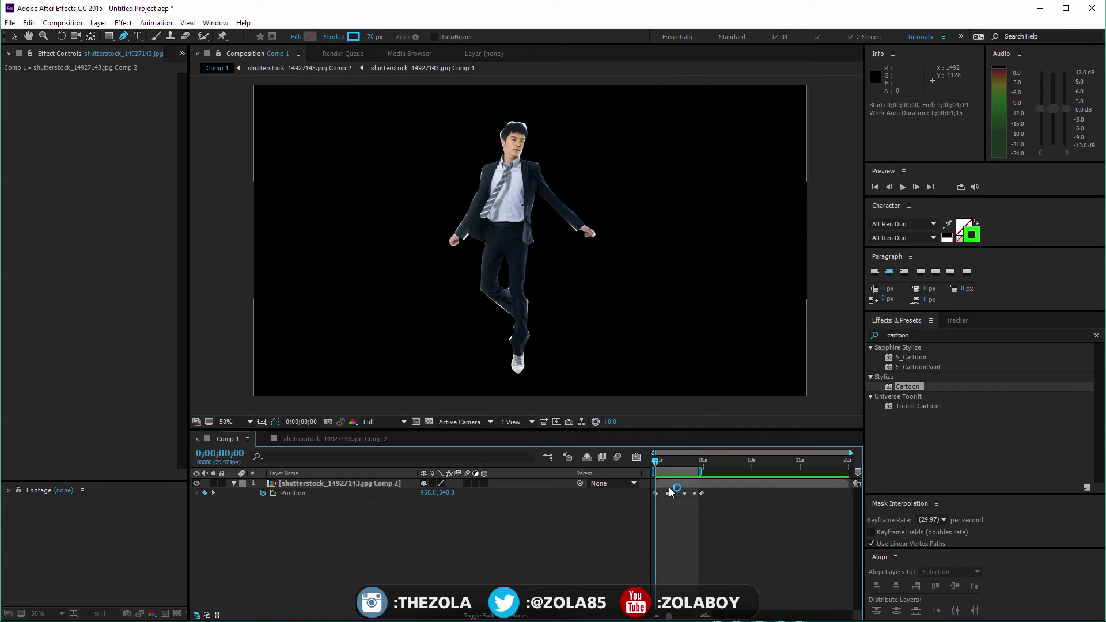
Step: Inside the man's nested Comp 2, add a comp-sized black solid over him and set its opacity to 50%
{"action": "left_click", "coordinate": [389, 486]}
{"action": "double_click", "coordinate": [390, 485]}
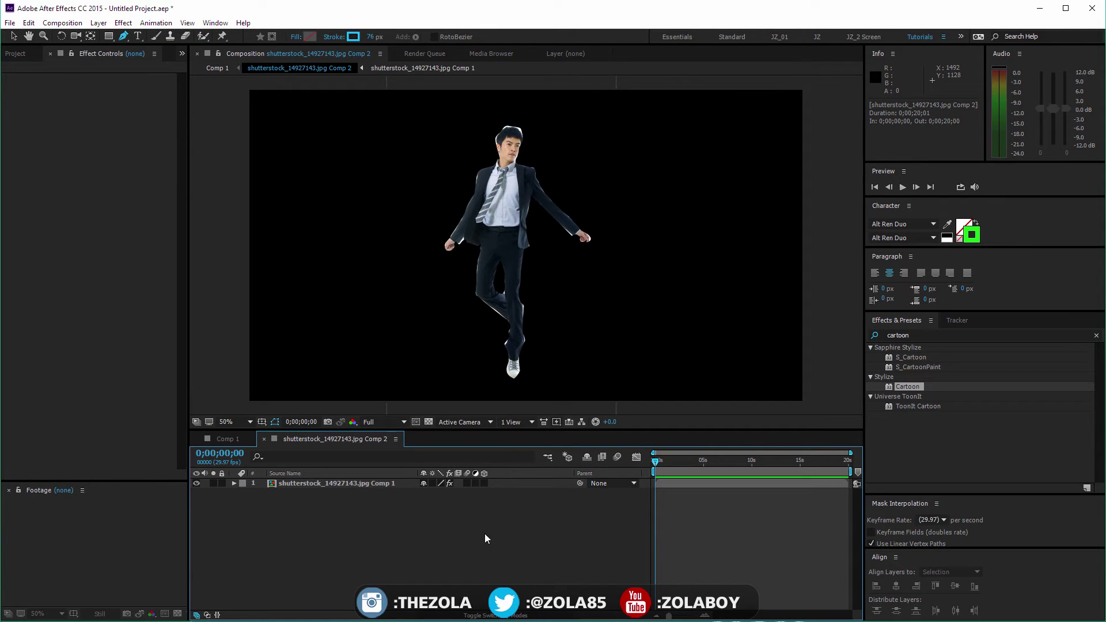
{"action": "key", "text": "period"}
{"action": "key", "text": "period"}
{"action": "key", "text": "h"}
{"action": "left_click_drag", "start_coordinate": [520, 226], "coordinate": [545, 401]}
{"action": "mouse_move", "coordinate": [499, 115]}
{"action": "left_mouse_down"}
{"action": "mouse_move", "coordinate": [527, 342]}
{"action": "mouse_move", "coordinate": [511, 400]}
{"action": "left_mouse_up"}
{"action": "key", "text": "g"}
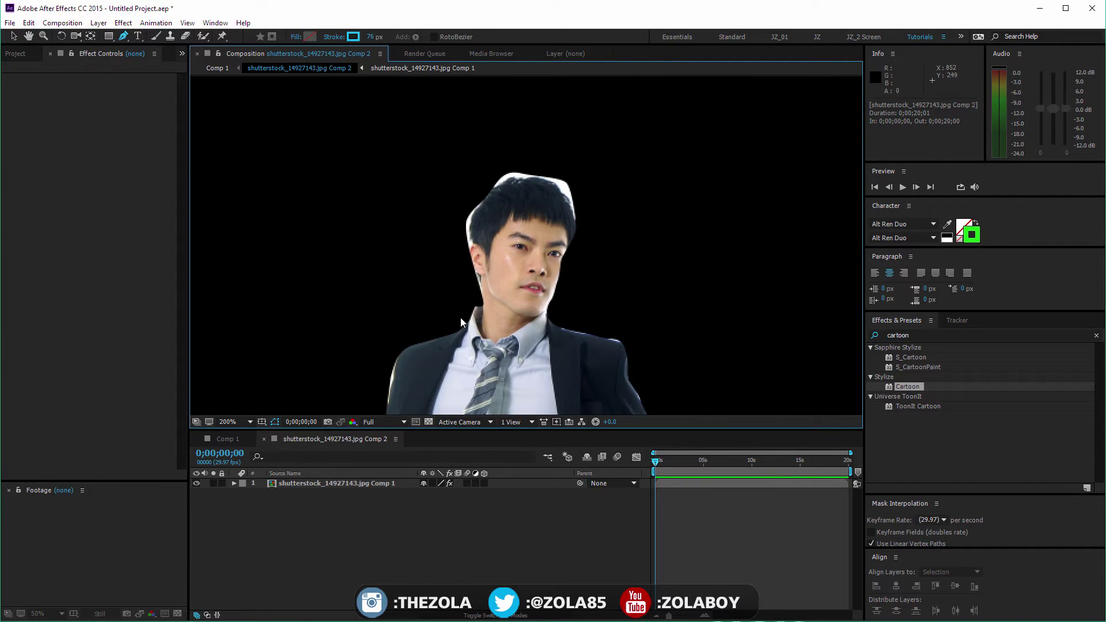
{"action": "key", "text": "ctrl+y"}
{"action": "key", "text": "Return"}
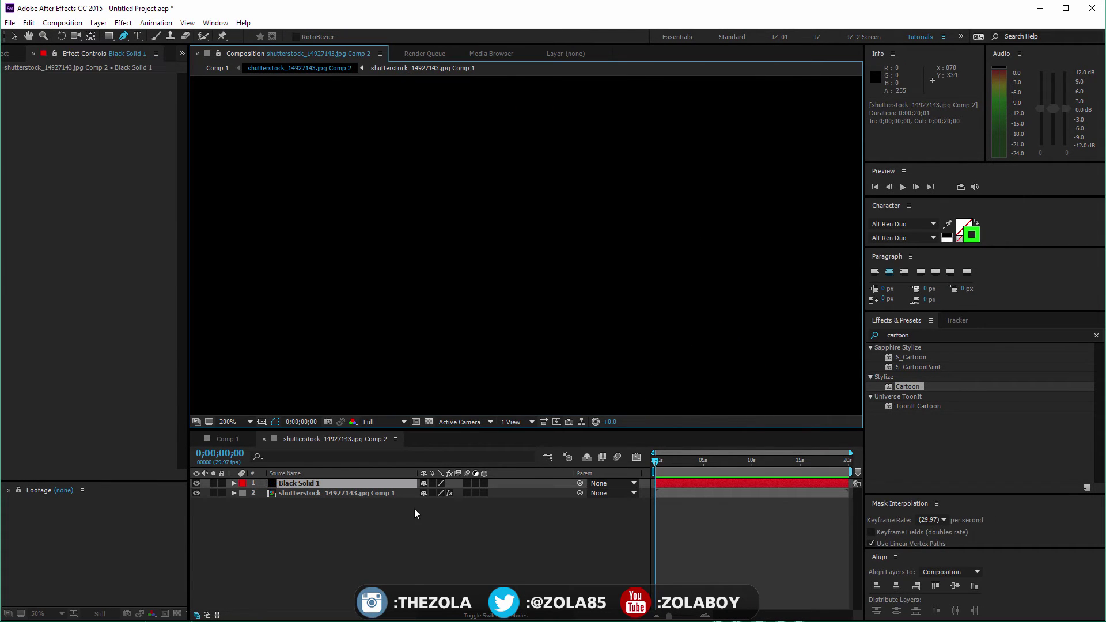
{"action": "key", "text": "t"}
{"action": "left_click_drag", "start_coordinate": [429, 493], "coordinate": [409, 494]}
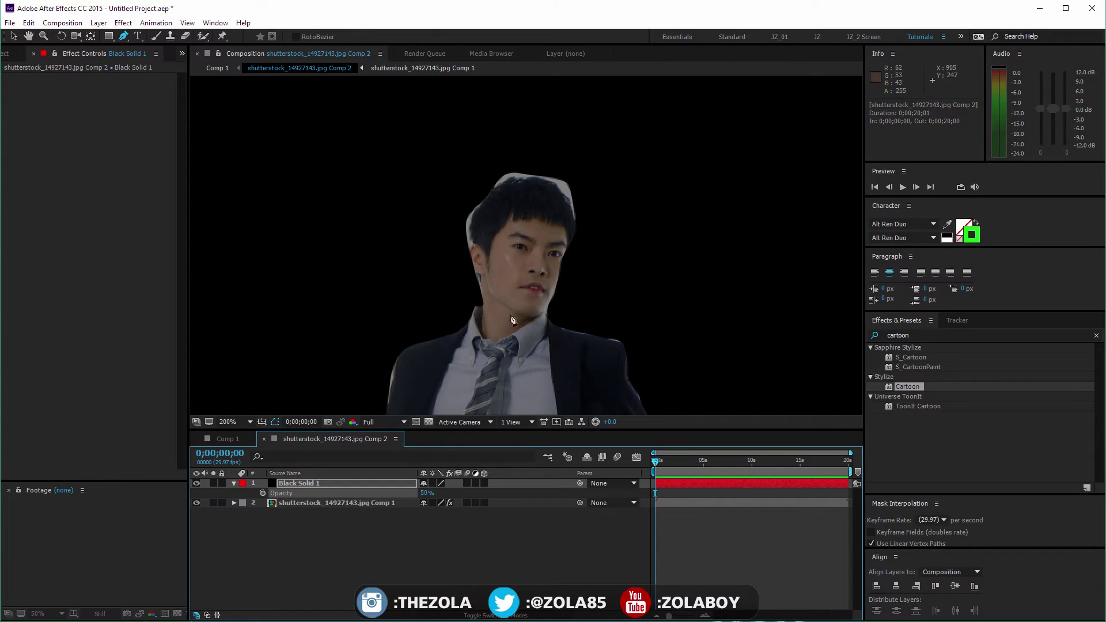
Step: Mask the black solid into a sunglasses shape over the man's eyes and restore its opacity to 100%
{"action": "left_click", "coordinate": [470, 212]}
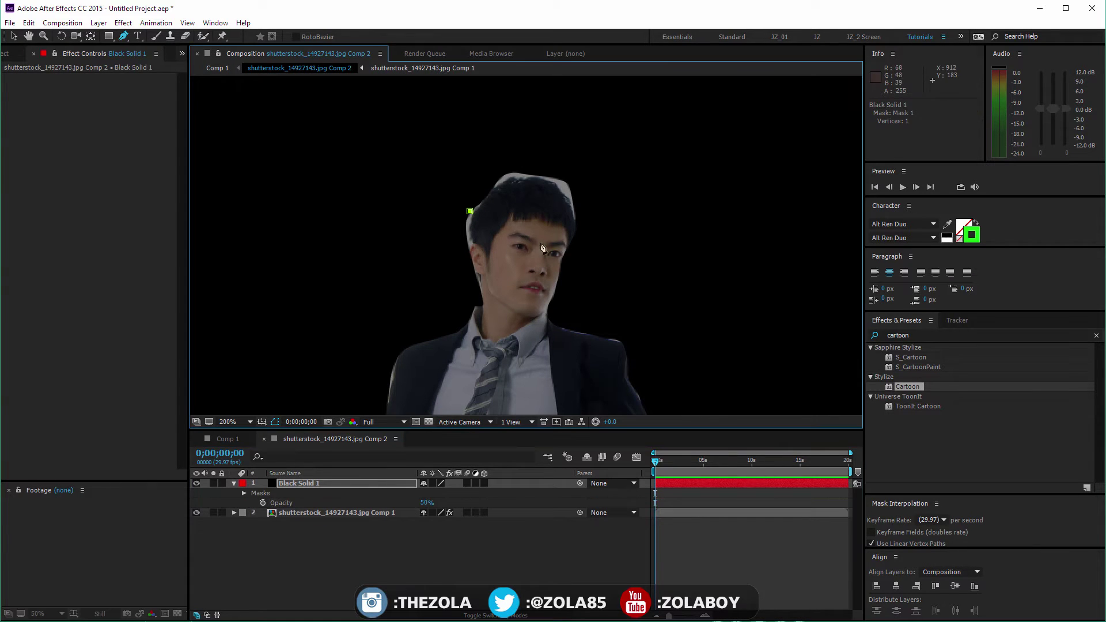
{"action": "left_click", "coordinate": [567, 245]}
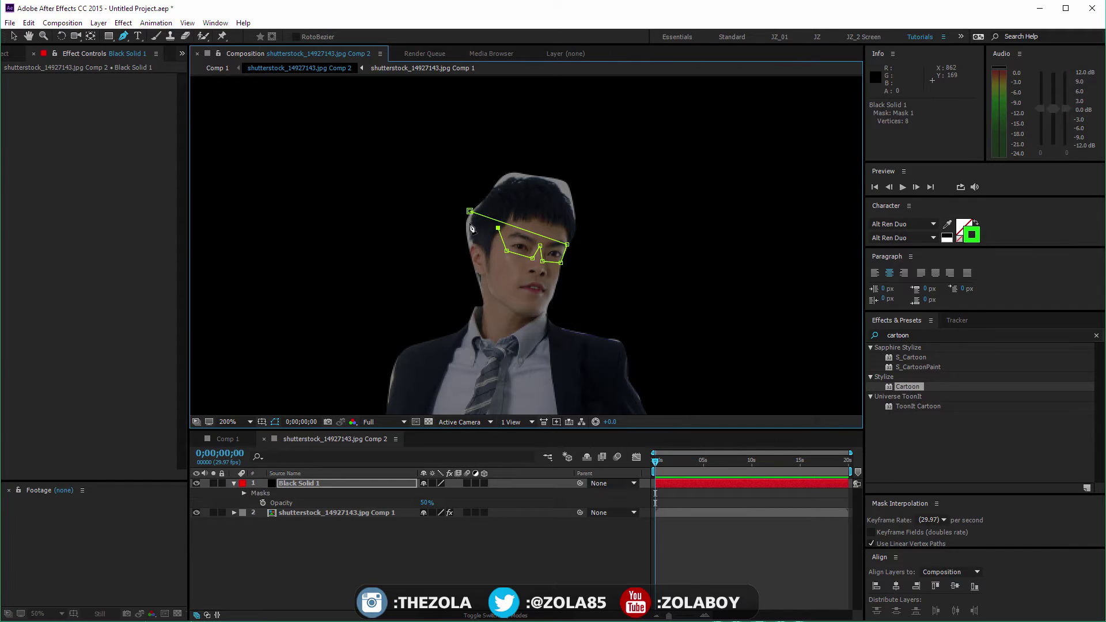
{"action": "left_click", "coordinate": [469, 212]}
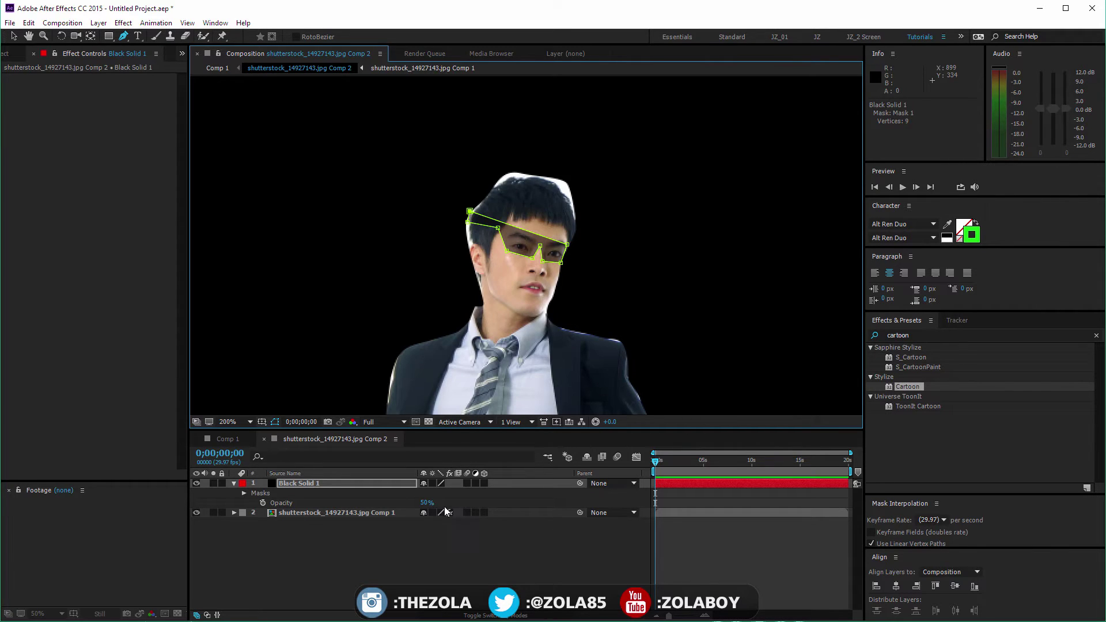
{"action": "left_click_drag", "start_coordinate": [425, 503], "coordinate": [492, 518]}
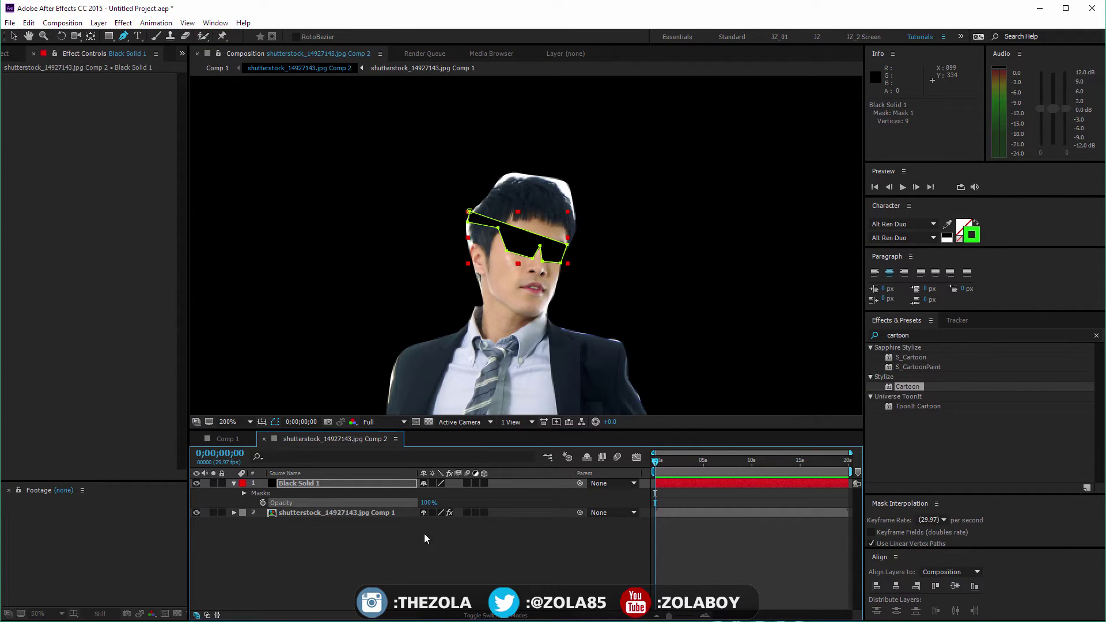
{"action": "key", "text": "v"}
{"action": "left_click", "coordinate": [453, 551]}
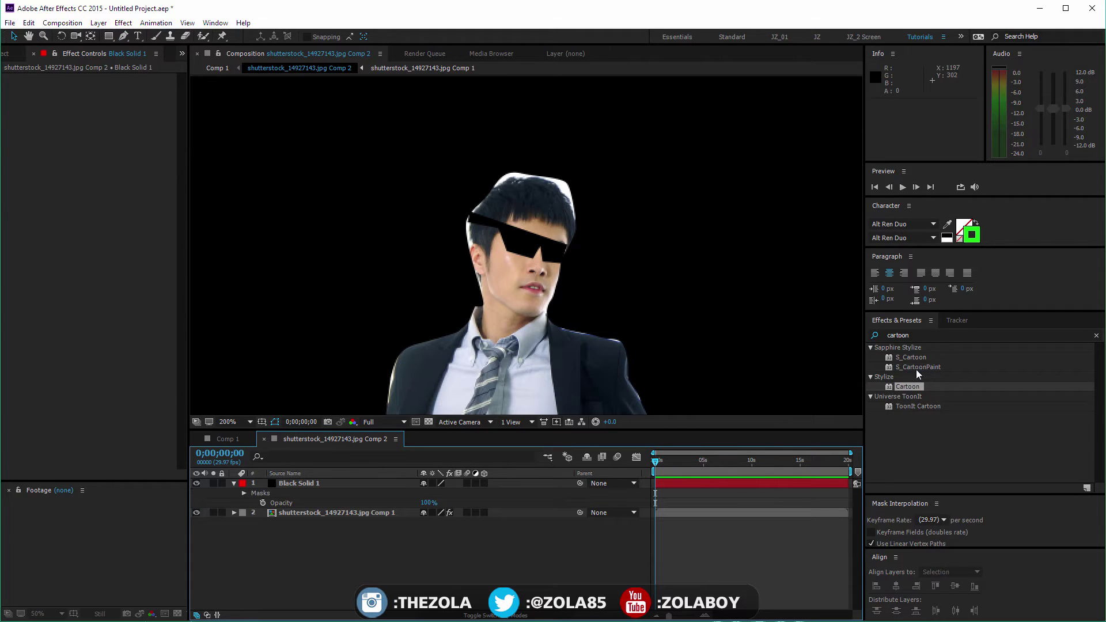
Step: Apply CC Light Sweep to the black sunglasses solid and set its Shape to Smooth
{"action": "left_click_drag", "start_coordinate": [911, 335], "coordinate": [802, 348]}
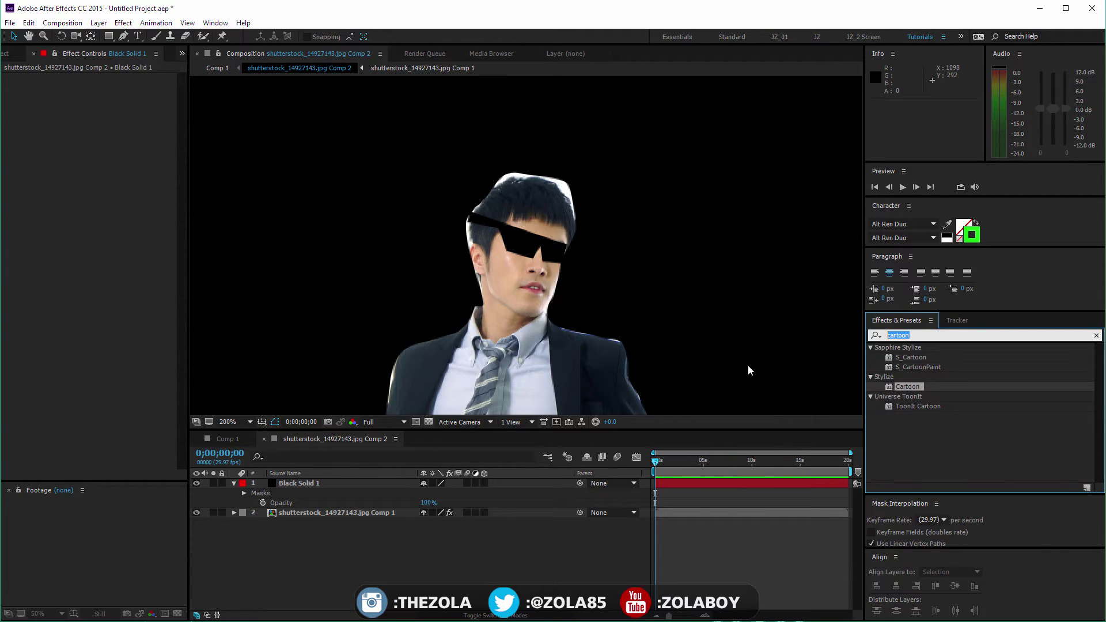
{"action": "type", "text": "light s"}
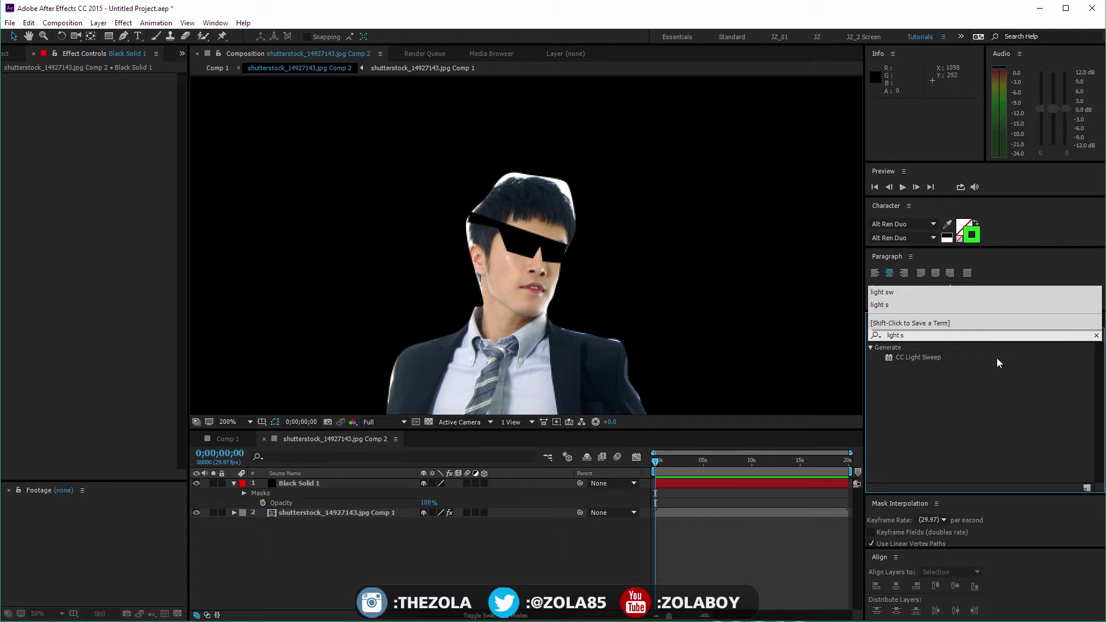
{"action": "left_click_drag", "start_coordinate": [918, 357], "coordinate": [343, 494]}
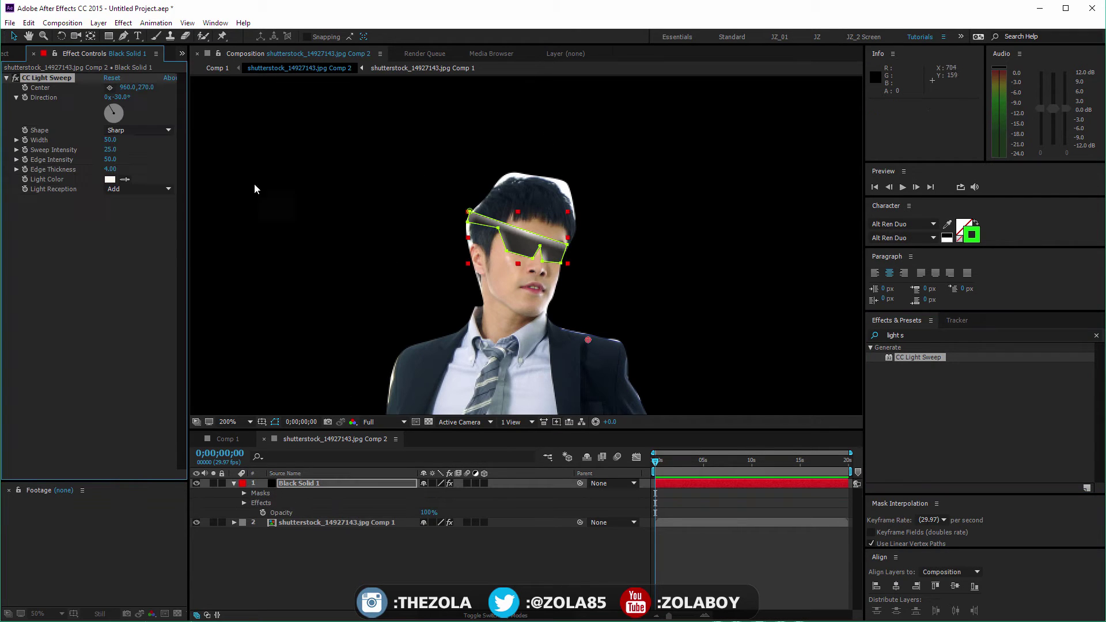
{"action": "left_click", "coordinate": [122, 132]}
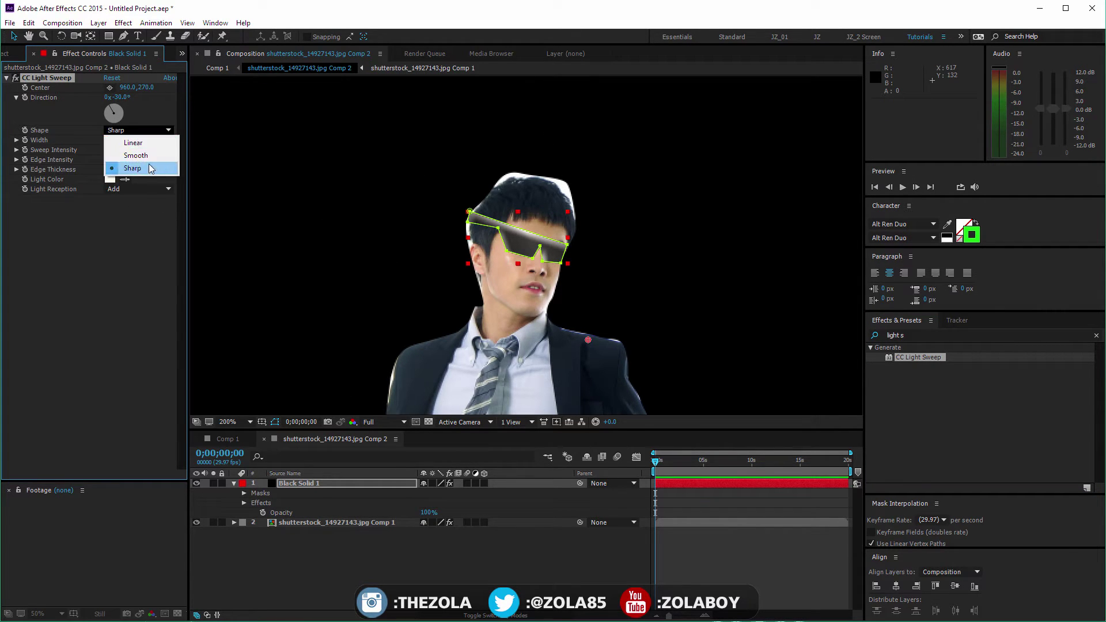
{"action": "left_click", "coordinate": [147, 158]}
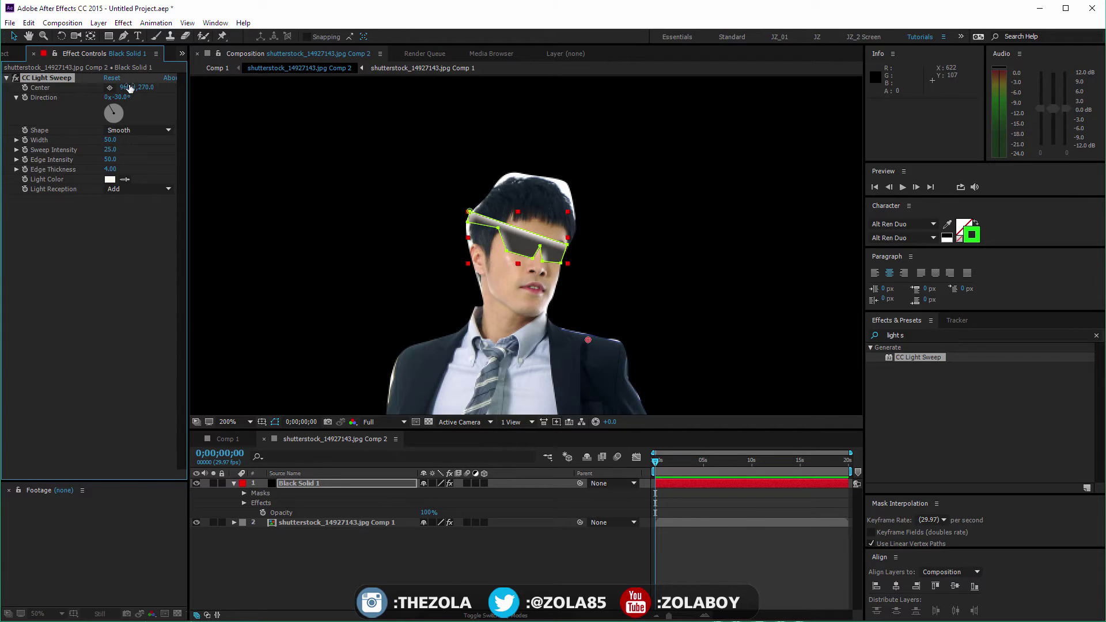
Step: Turn the light sweep into a thin bright streak with Edge Thickness 1, Sweep Intensity 119 and Width 2
{"action": "left_click_drag", "start_coordinate": [129, 87], "coordinate": [87, 87]}
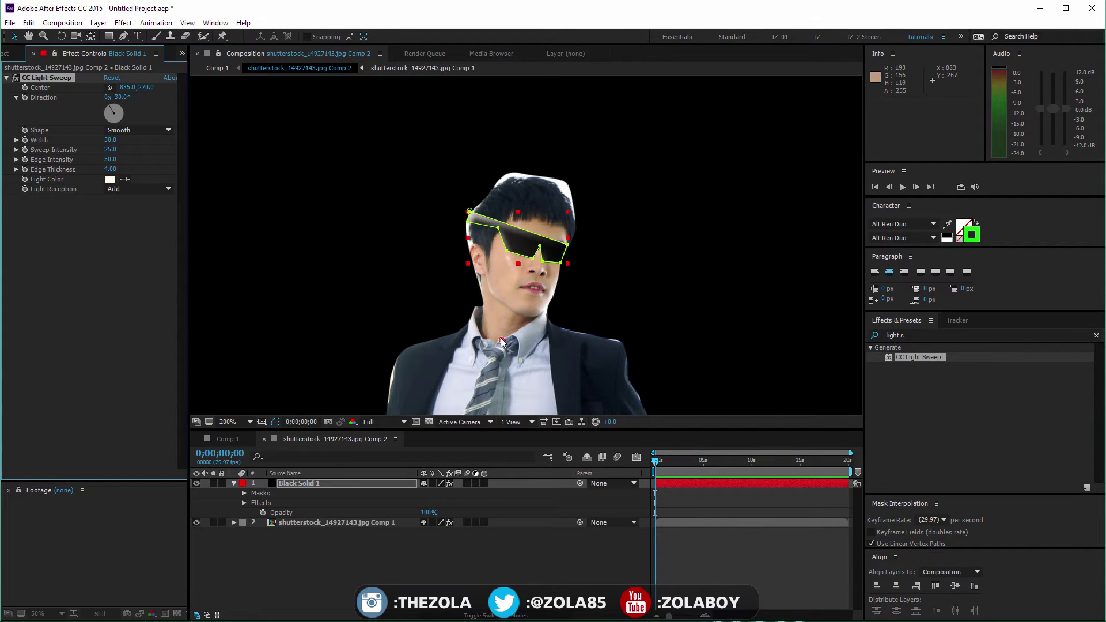
{"action": "left_click_drag", "start_coordinate": [502, 341], "coordinate": [487, 327]}
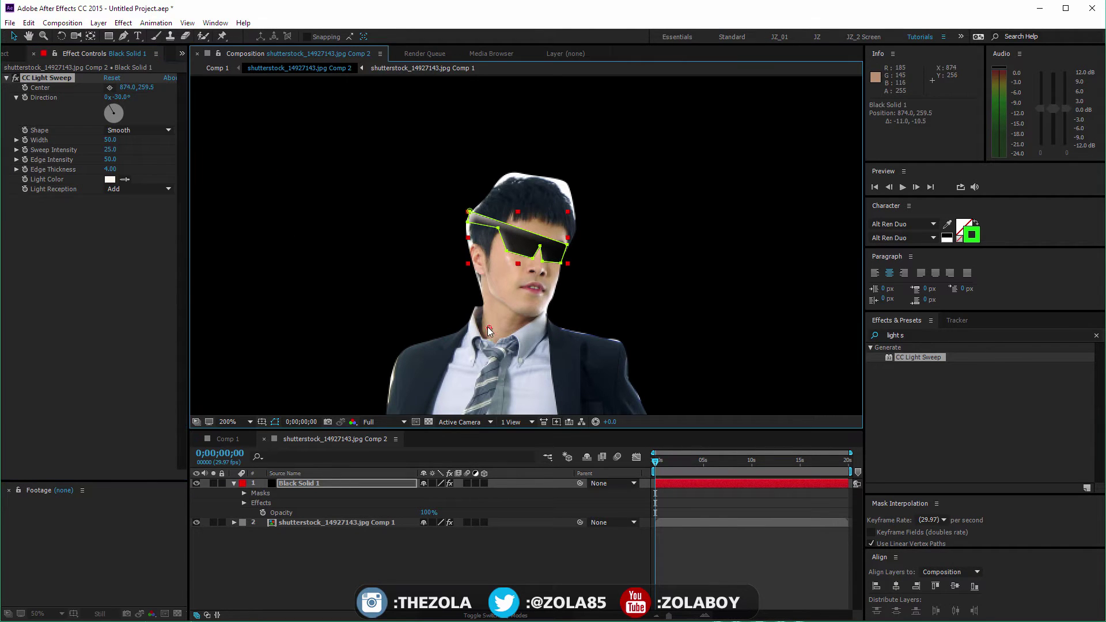
{"action": "left_click", "coordinate": [108, 166]}
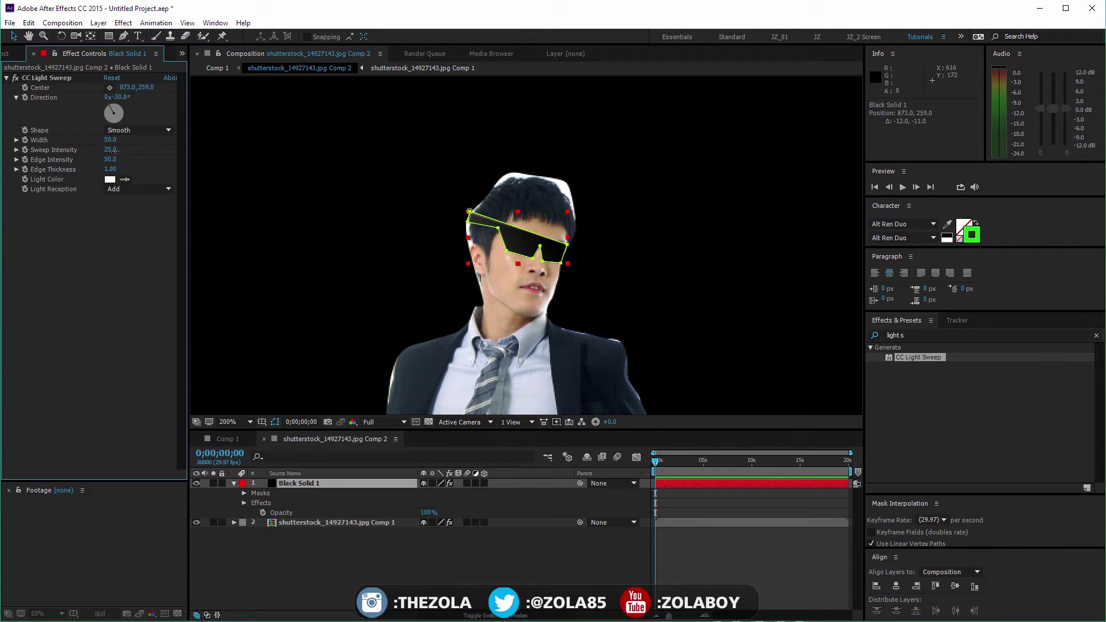
{"action": "mouse_move", "coordinate": [115, 151]}
{"action": "left_mouse_down"}
{"action": "mouse_move", "coordinate": [180, 161]}
{"action": "mouse_move", "coordinate": [192, 211]}
{"action": "left_mouse_up"}
{"action": "mouse_move", "coordinate": [115, 144]}
{"action": "left_mouse_down"}
{"action": "mouse_move", "coordinate": [88, 145]}
{"action": "mouse_move", "coordinate": [100, 145]}
{"action": "left_mouse_up"}
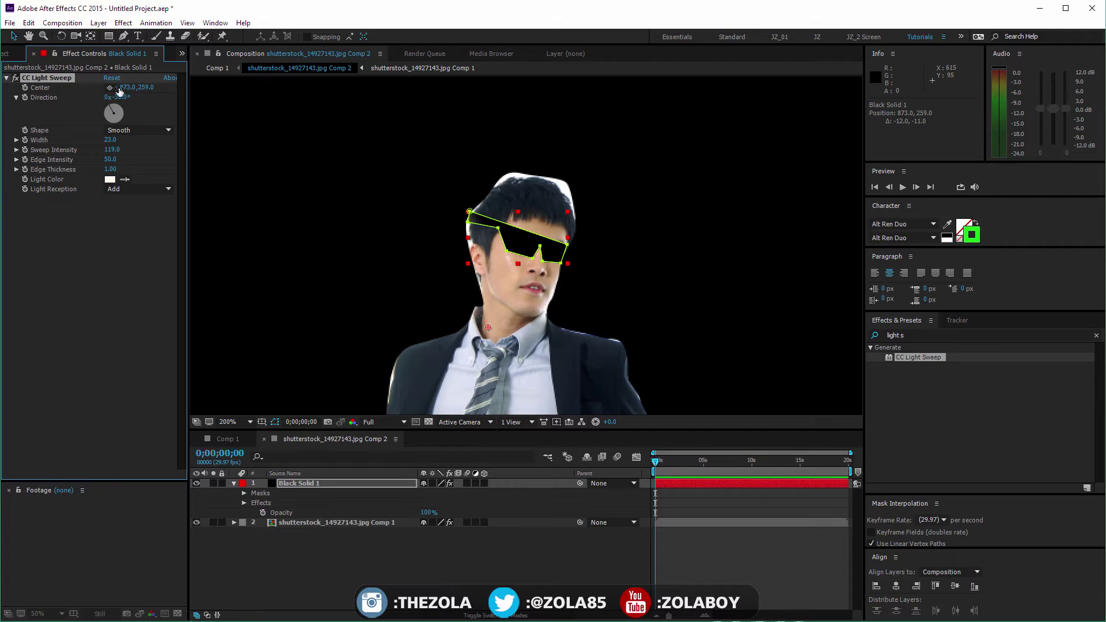
{"action": "left_click_drag", "start_coordinate": [131, 87], "coordinate": [190, 99]}
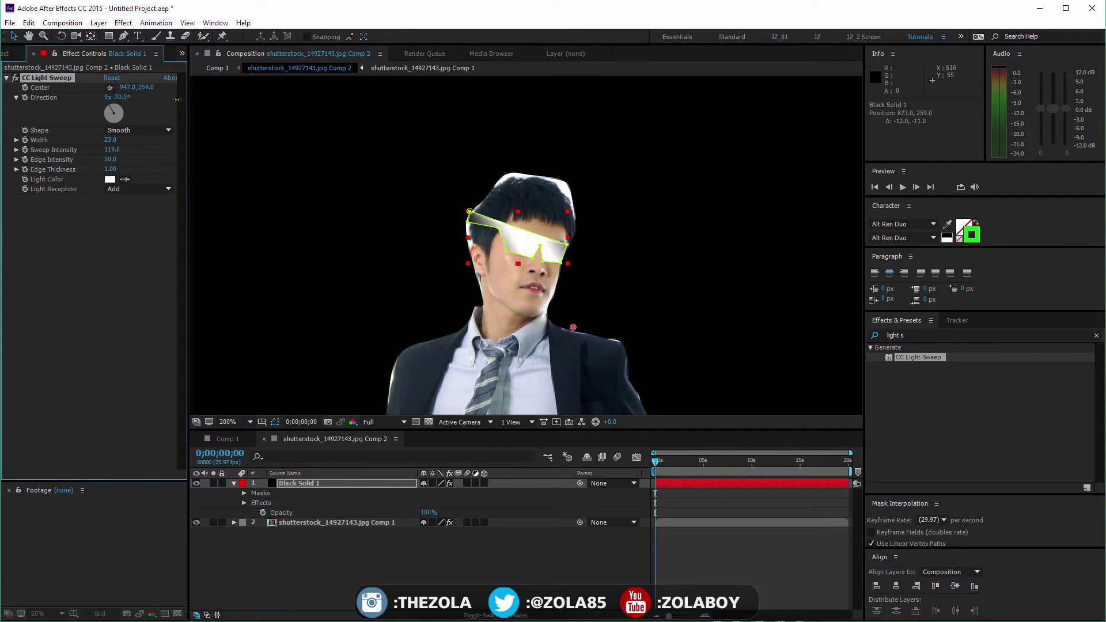
{"action": "left_click_drag", "start_coordinate": [114, 142], "coordinate": [104, 141]}
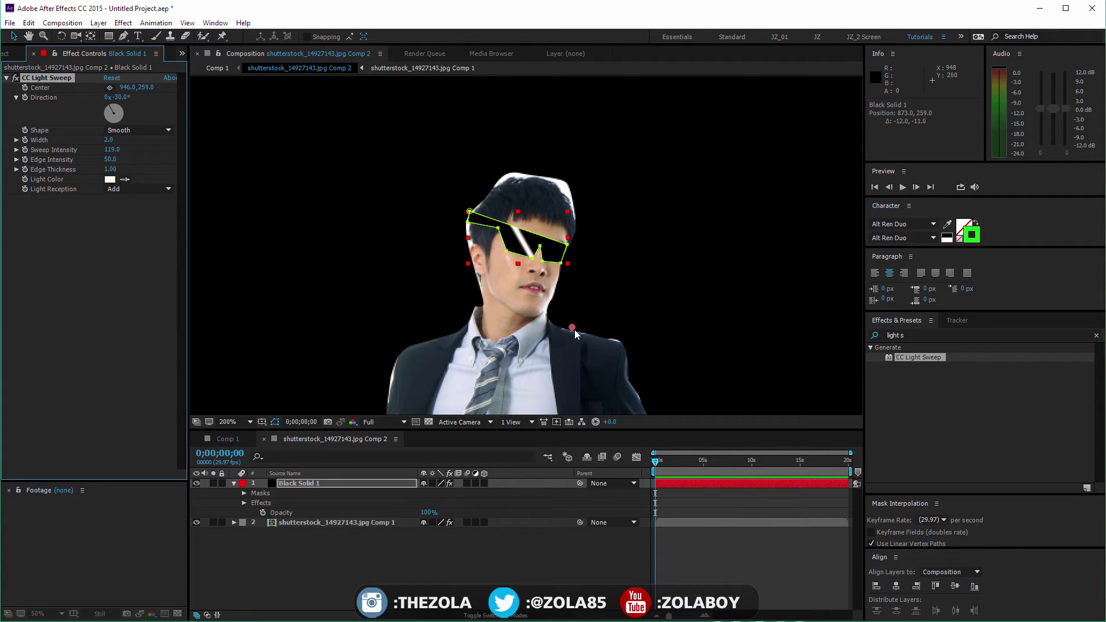
Step: Animate the light sweep's Center across the glasses from 838, 250 at 0;00;00;00 to 1008, 252 at 0;00;00;21
{"action": "mouse_move", "coordinate": [575, 331]}
{"action": "left_mouse_down"}
{"action": "mouse_move", "coordinate": [428, 326]}
{"action": "mouse_move", "coordinate": [462, 325]}
{"action": "left_mouse_up"}
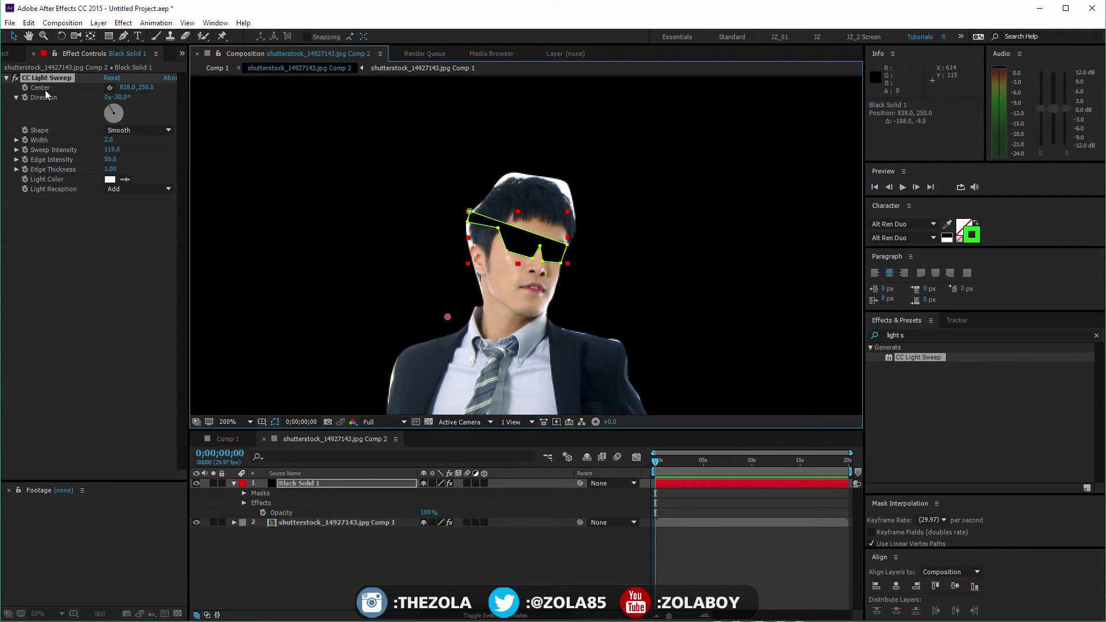
{"action": "left_click", "coordinate": [25, 87]}
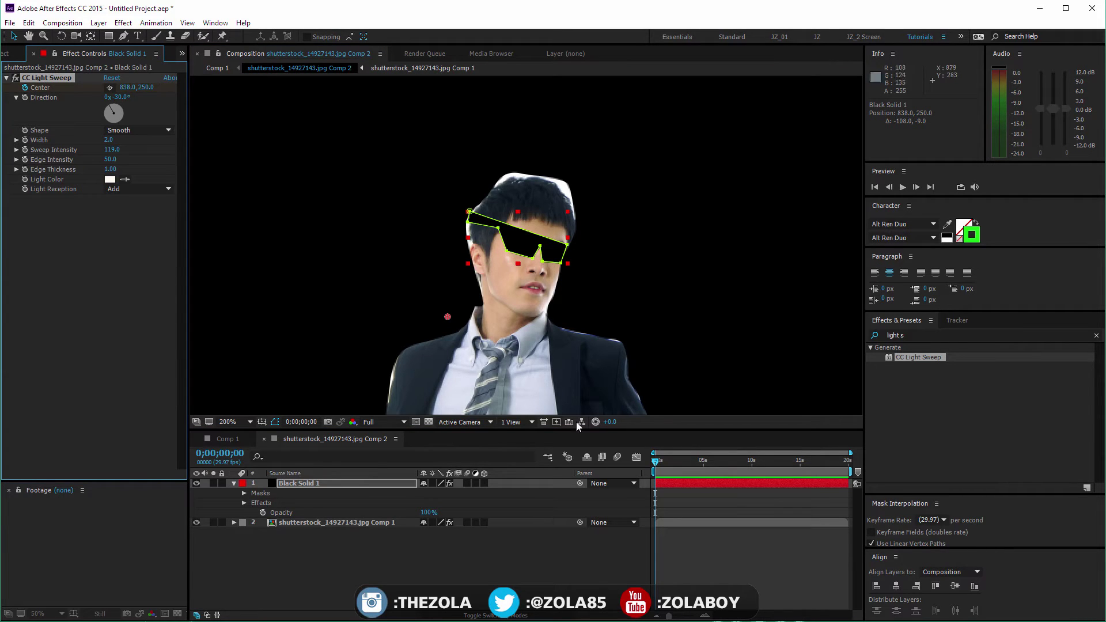
{"action": "left_click_drag", "start_coordinate": [658, 461], "coordinate": [662, 462]}
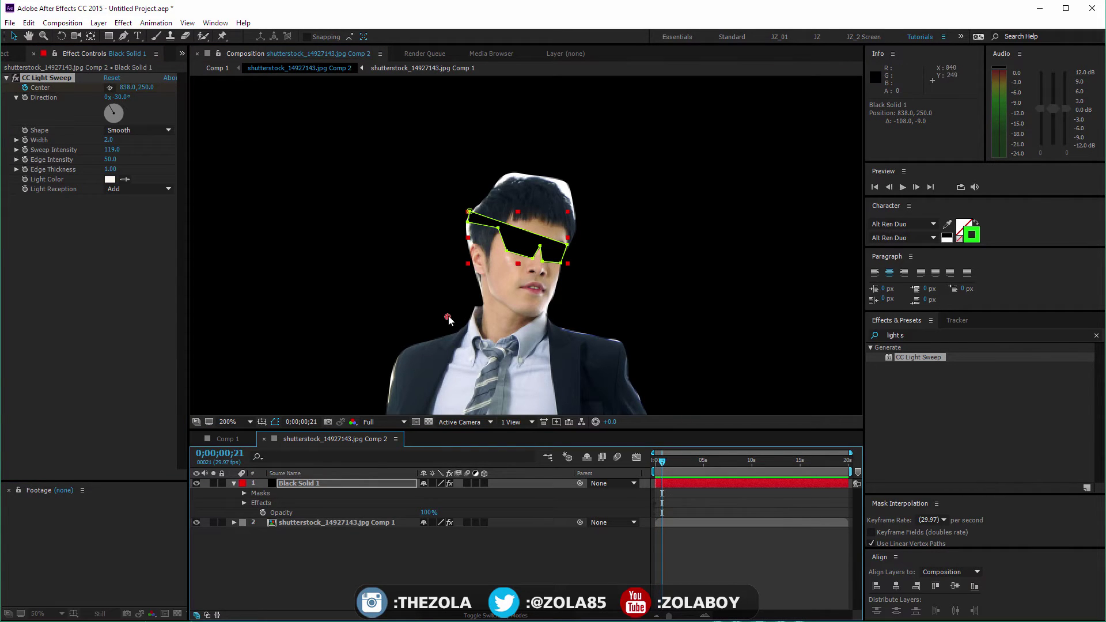
{"action": "left_click_drag", "start_coordinate": [448, 318], "coordinate": [602, 326]}
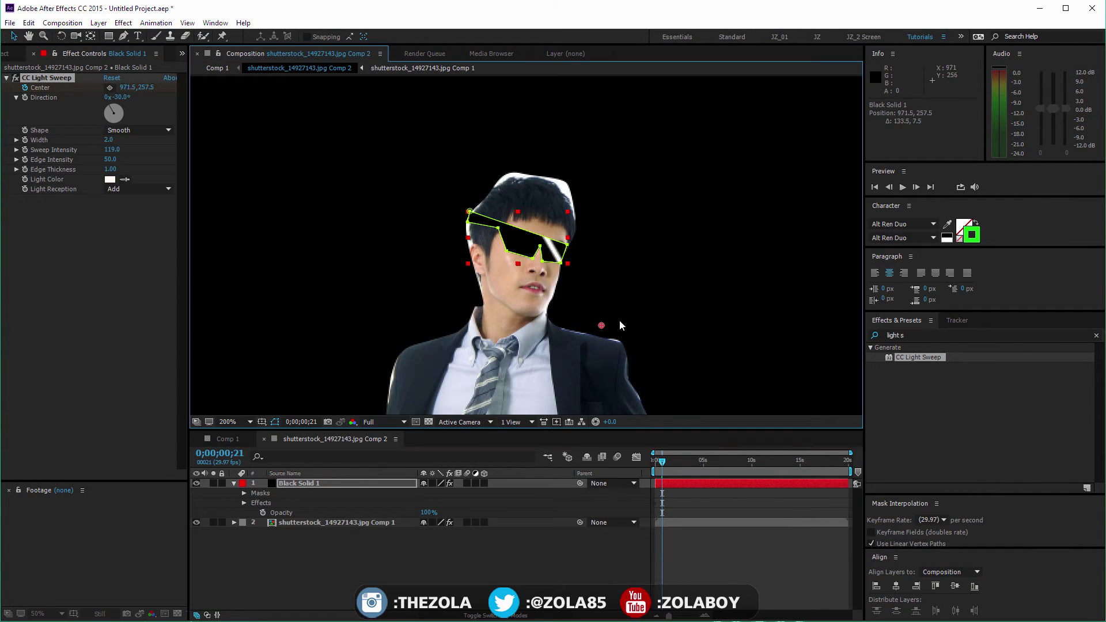
{"action": "left_click", "coordinate": [596, 568]}
{"action": "left_click_drag", "start_coordinate": [668, 464], "coordinate": [664, 464]}
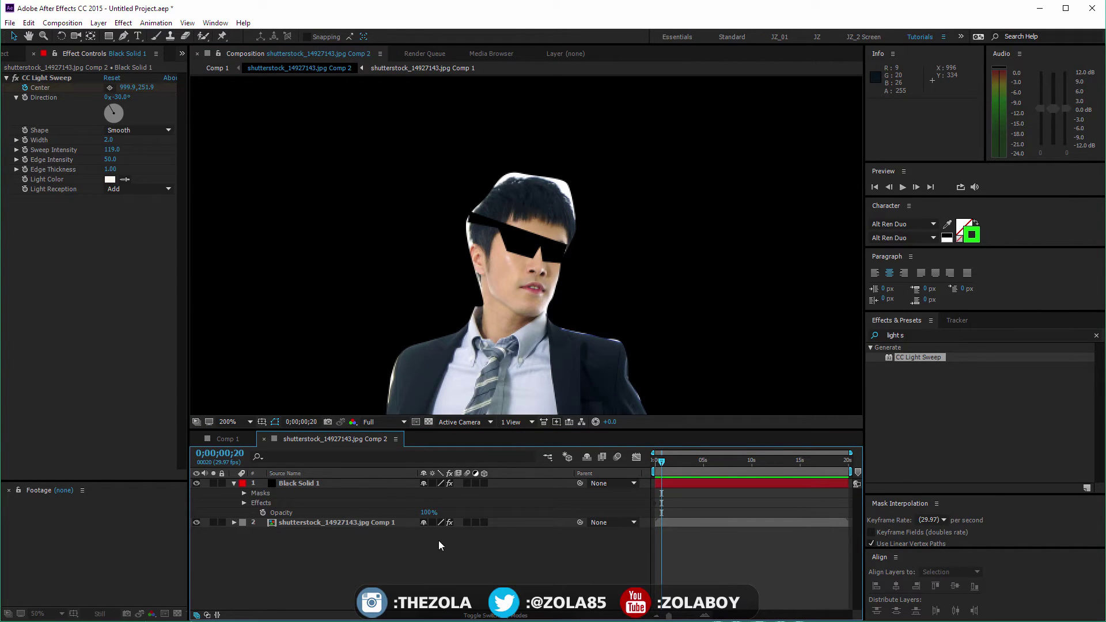
Step: Duplicate the light sweep effect and shift the copy's Center keyframes to start just after the first sweep ends
{"action": "left_click", "coordinate": [46, 78]}
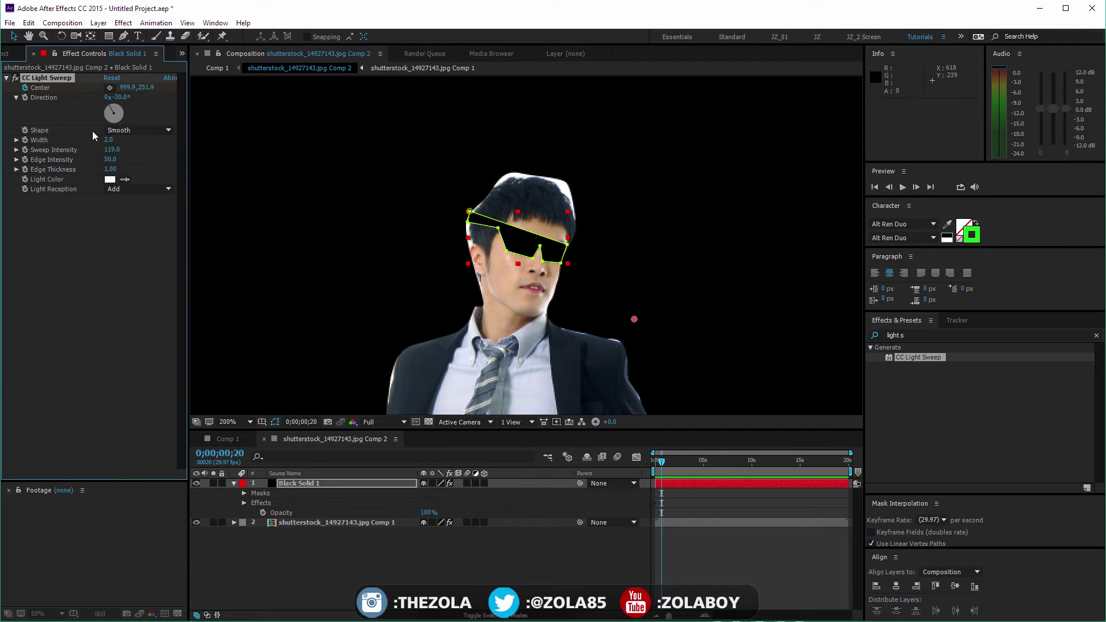
{"action": "key", "text": "ctrl+d"}
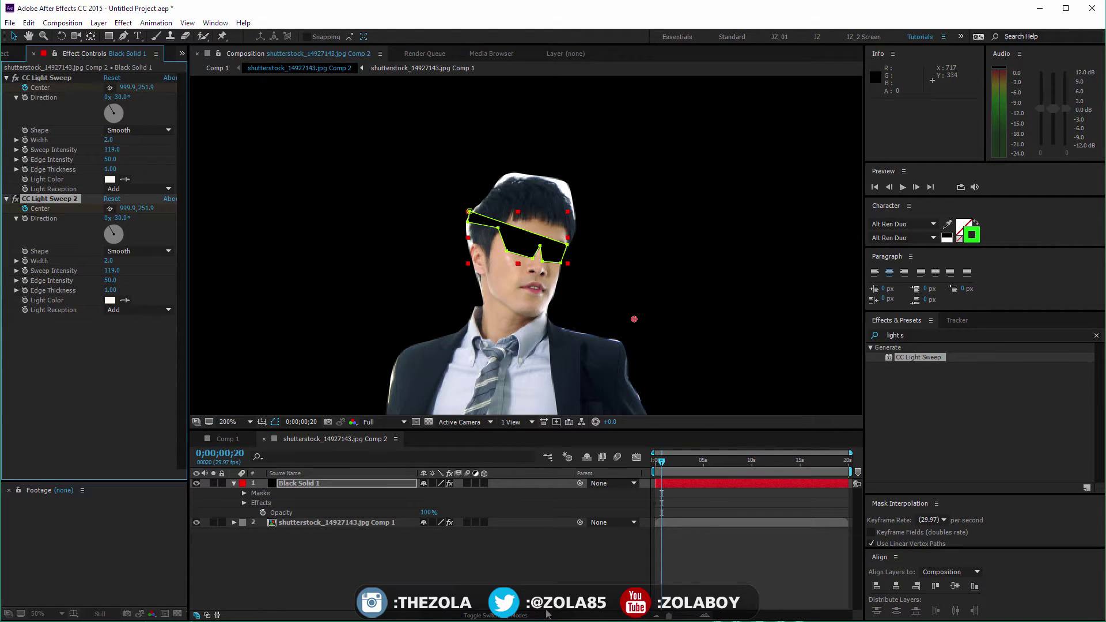
{"action": "key", "text": "u"}
{"action": "mouse_move", "coordinate": [670, 528]}
{"action": "left_mouse_down"}
{"action": "mouse_move", "coordinate": [653, 521]}
{"action": "mouse_move", "coordinate": [664, 524]}
{"action": "left_mouse_up"}
{"action": "left_click", "coordinate": [673, 538]}
{"action": "left_click_drag", "start_coordinate": [660, 462], "coordinate": [673, 462]}
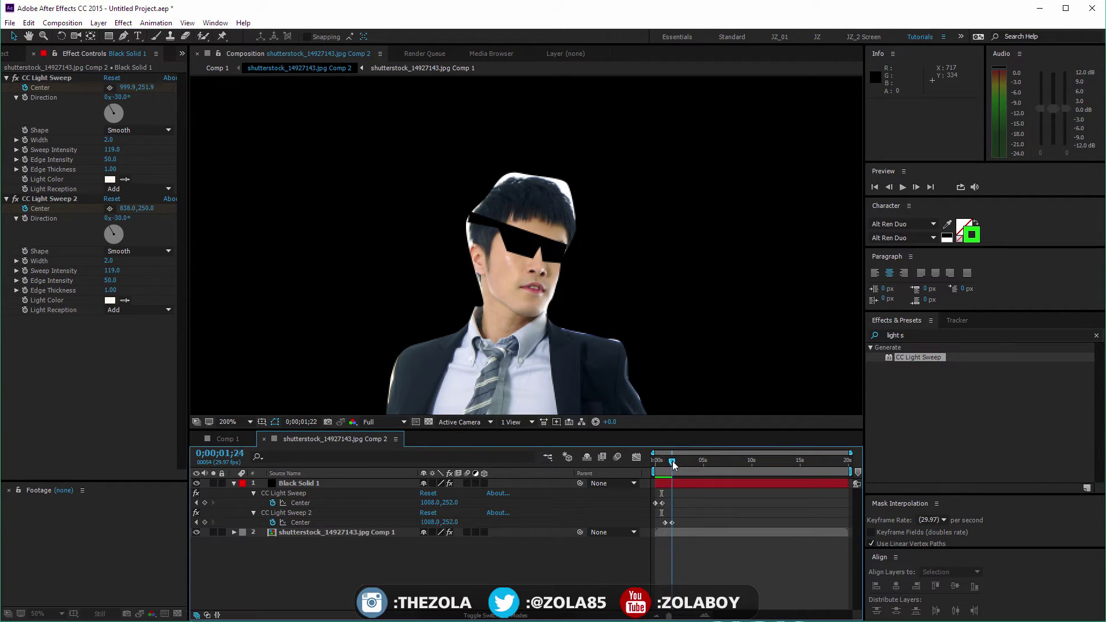
Step: Duplicate the second light sweep and shift the third one's Center keyframes to end at 0;00;03;06
{"action": "left_click", "coordinate": [311, 512]}
{"action": "key", "text": "ctrl+d"}
{"action": "key", "text": "u"}
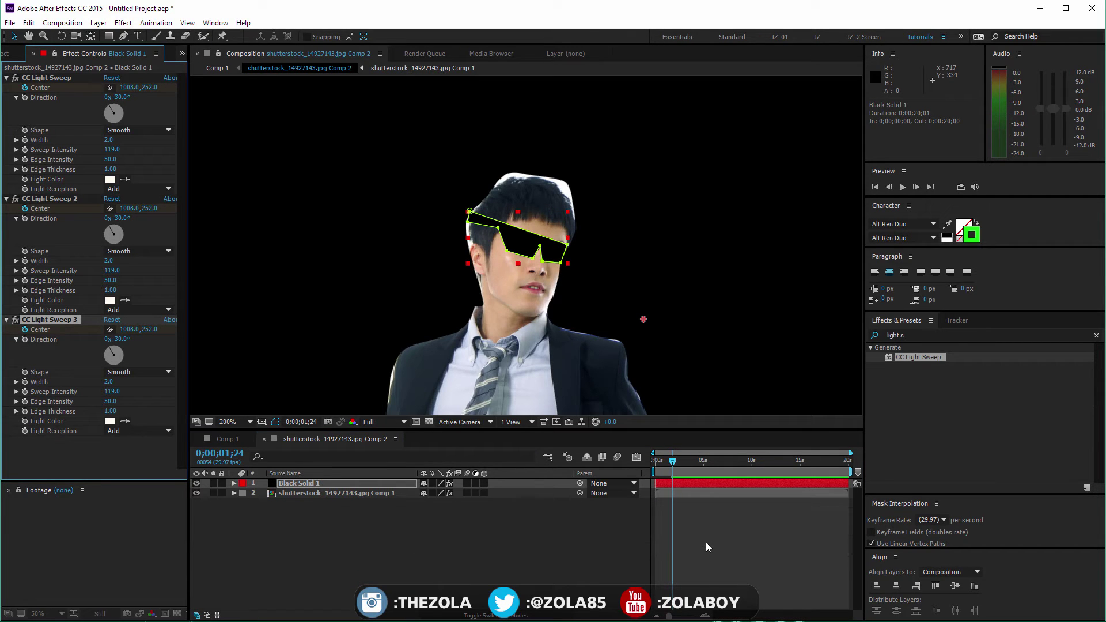
{"action": "left_click_drag", "start_coordinate": [672, 544], "coordinate": [686, 543]}
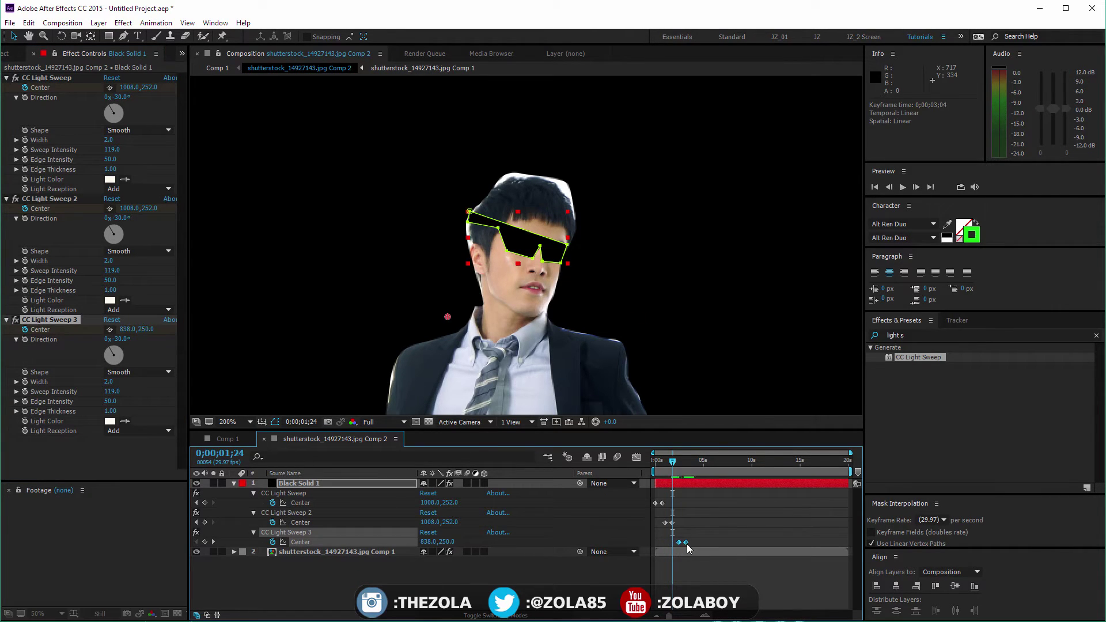
Step: Return to the first frame and switch to Comp 1 to check the sunglasses on the animated man
{"action": "left_click_drag", "start_coordinate": [672, 461], "coordinate": [643, 462]}
{"action": "key", "text": "Tab"}
{"action": "left_click", "coordinate": [585, 469]}
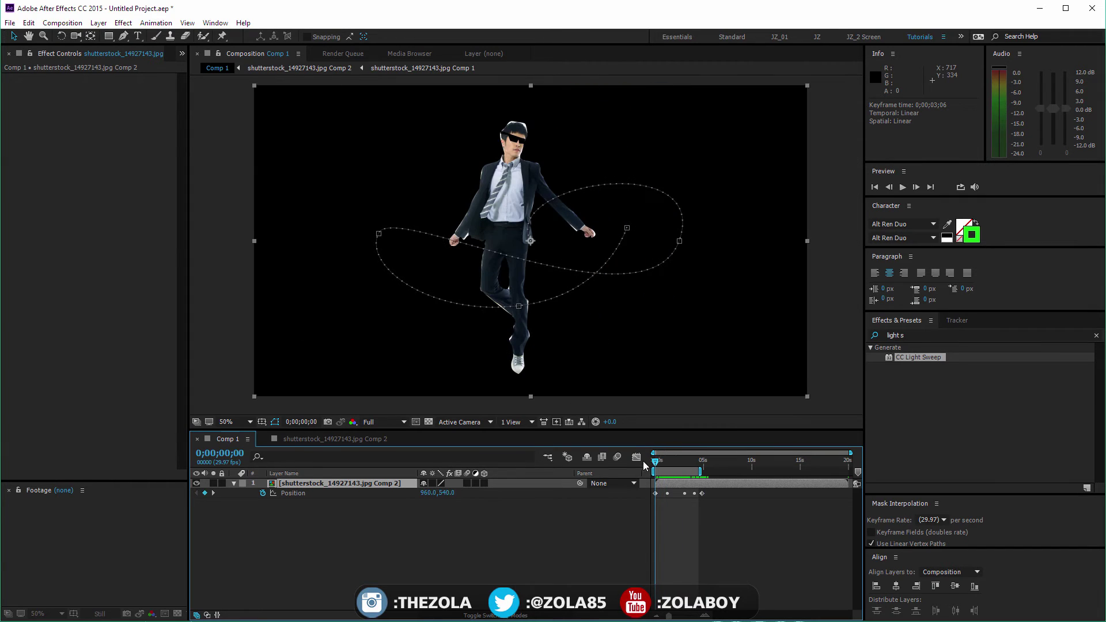
{"action": "left_click", "coordinate": [402, 514]}
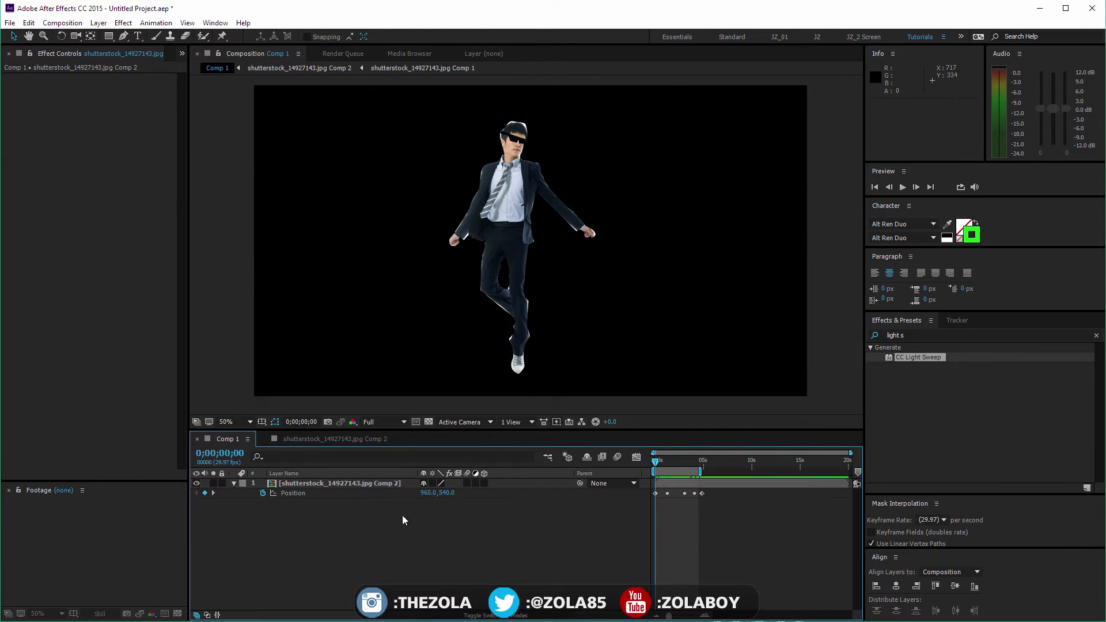
Step: Reopen the man's nested Comp 2 from Comp 1 with the whole figure in view
{"action": "double_click", "coordinate": [380, 485]}
{"action": "key", "text": "comma"}
{"action": "key", "text": "comma"}
{"action": "key", "text": "comma"}
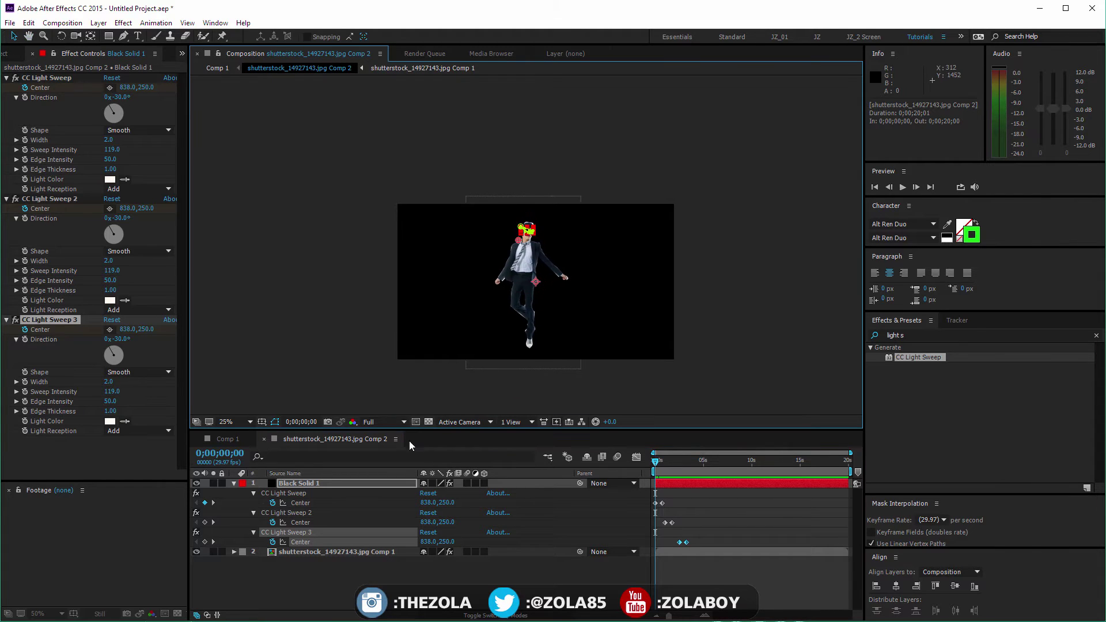
{"action": "key", "text": "ctrl+y"}
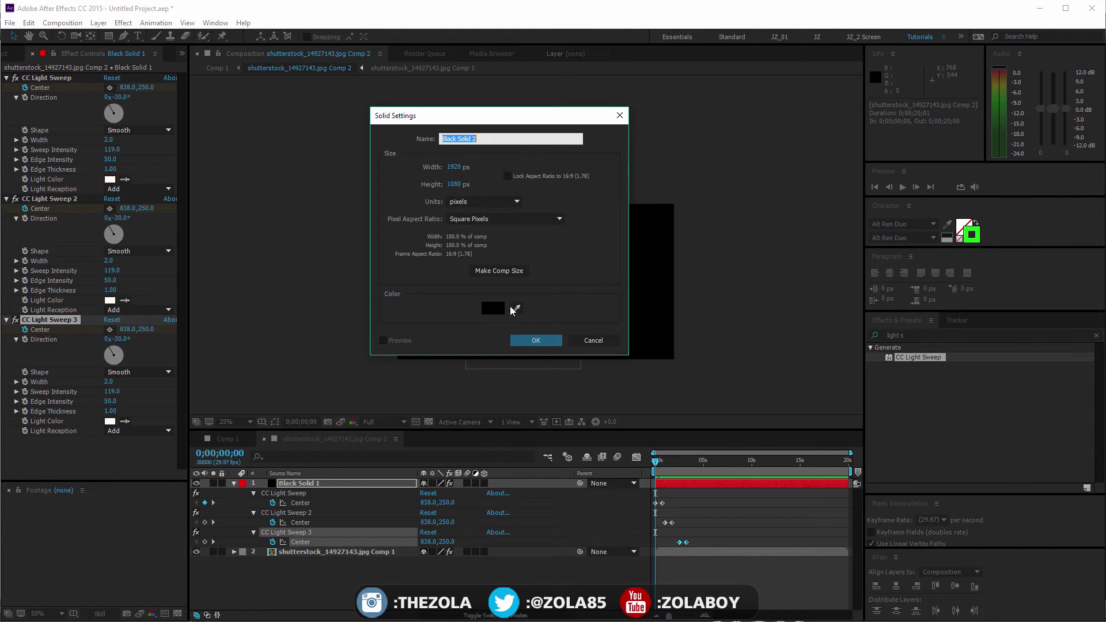
{"action": "left_click", "coordinate": [588, 341]}
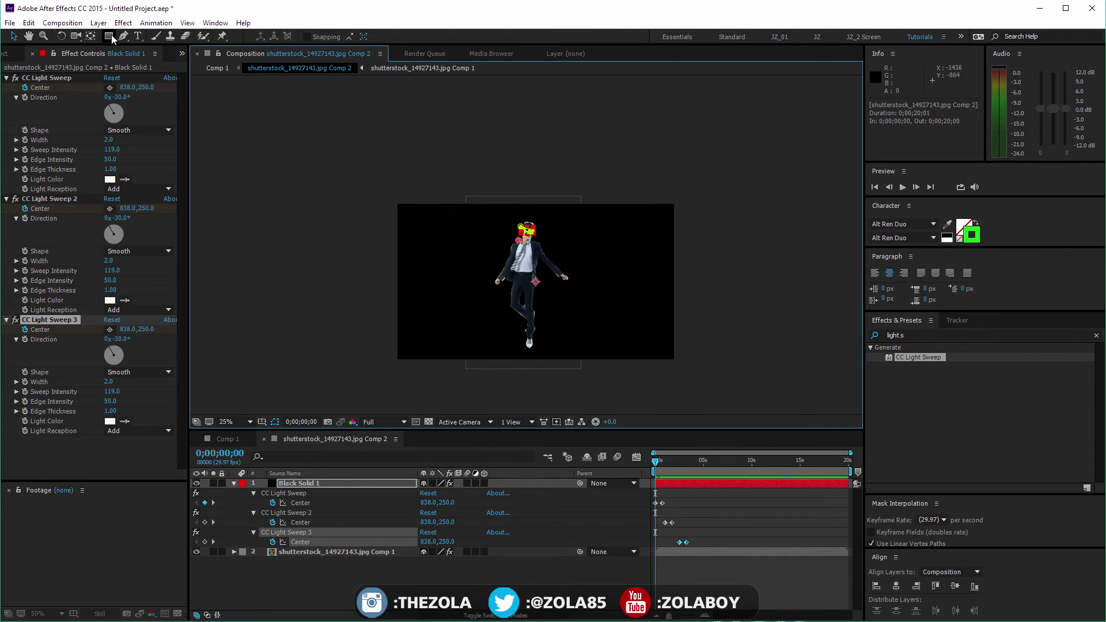
Step: Draw a circle about 160 px high beside the man's hand as a new shape layer with the Ellipse tool
{"action": "left_click_drag", "start_coordinate": [112, 38], "coordinate": [156, 61]}
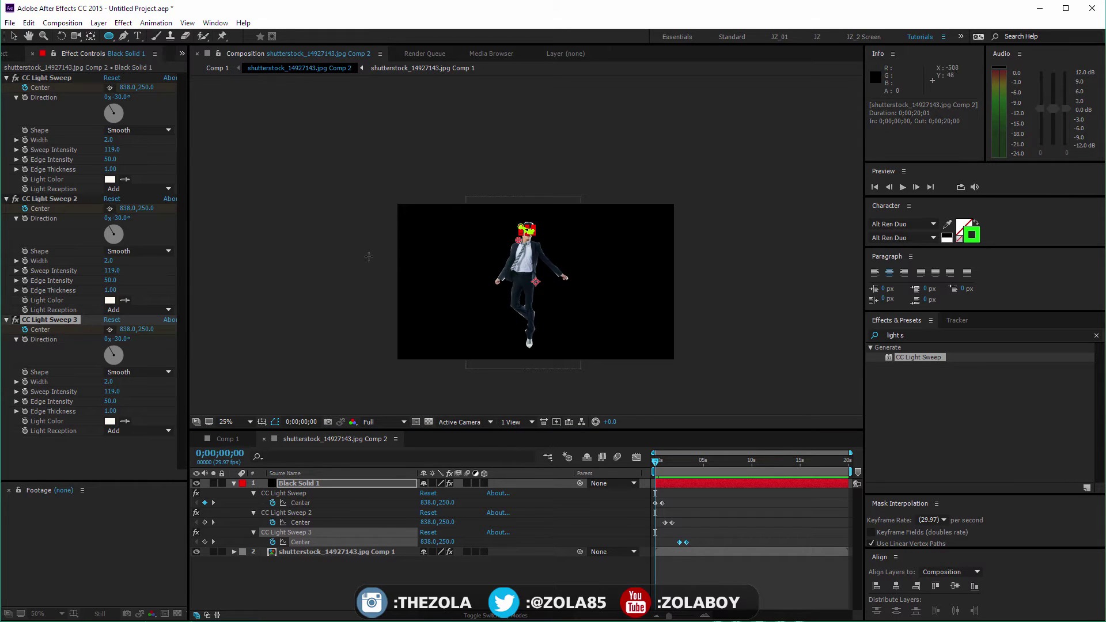
{"action": "left_click", "coordinate": [566, 341]}
{"action": "left_click_drag", "start_coordinate": [479, 266], "coordinate": [510, 299]}
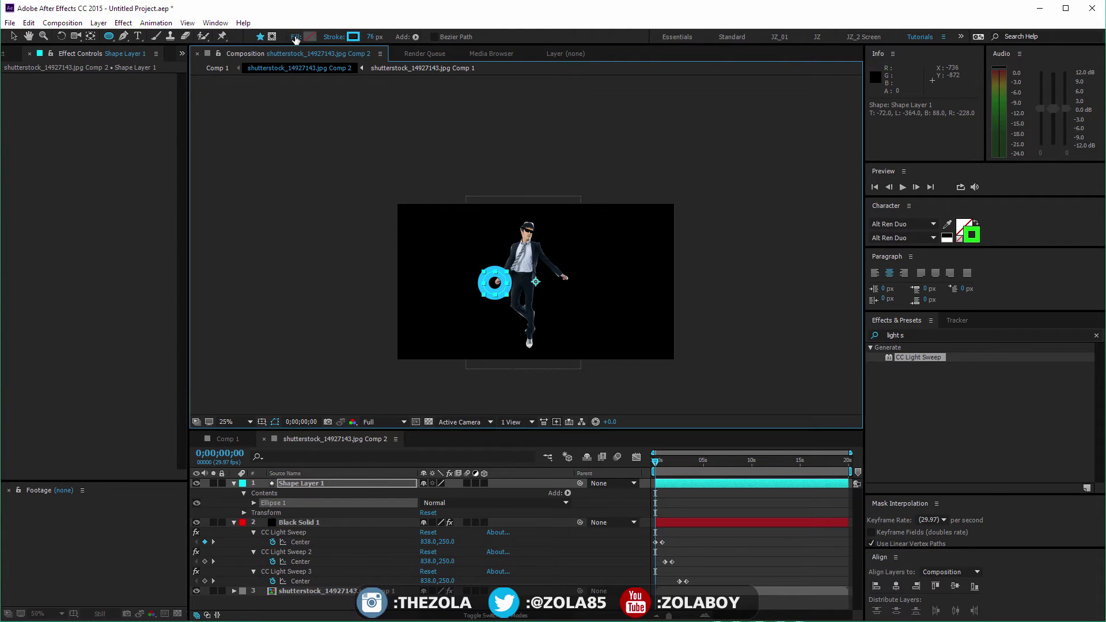
Step: Give the circle a solid fill in red CA1313 and remove its stroke
{"action": "left_click", "coordinate": [296, 37]}
{"action": "left_click", "coordinate": [478, 350]}
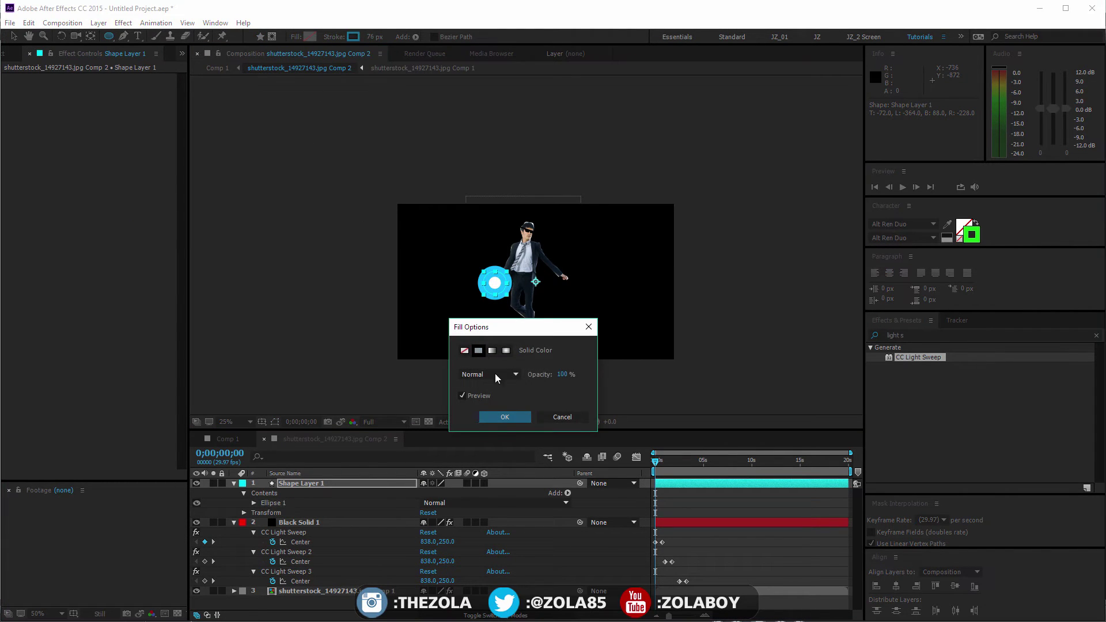
{"action": "left_click", "coordinate": [503, 417]}
{"action": "left_click", "coordinate": [353, 36]}
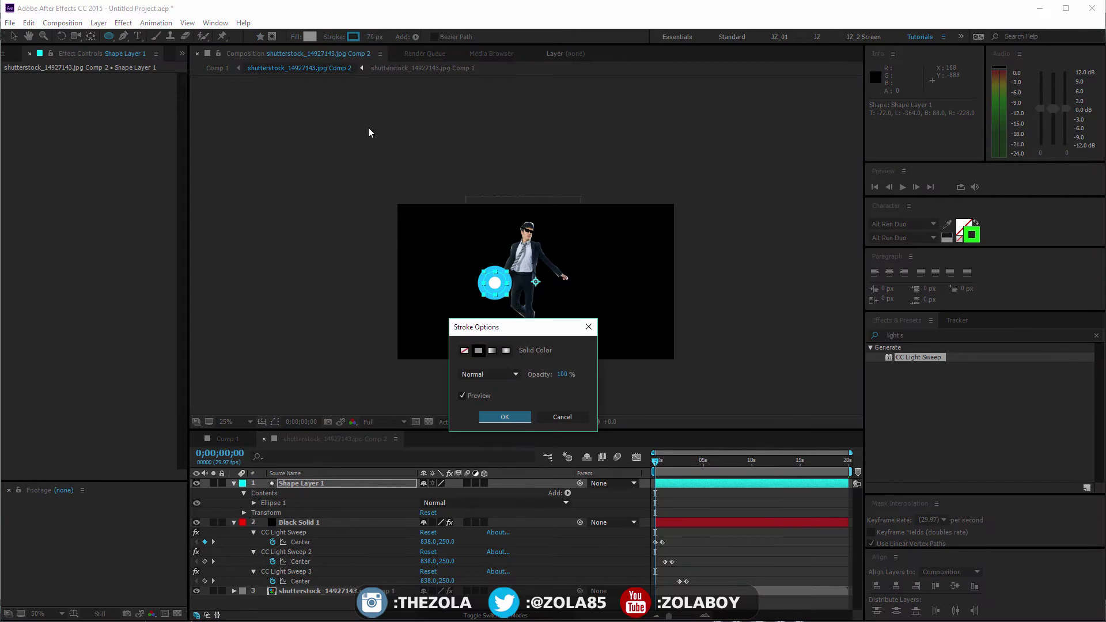
{"action": "left_click", "coordinate": [465, 351]}
{"action": "left_click", "coordinate": [505, 417]}
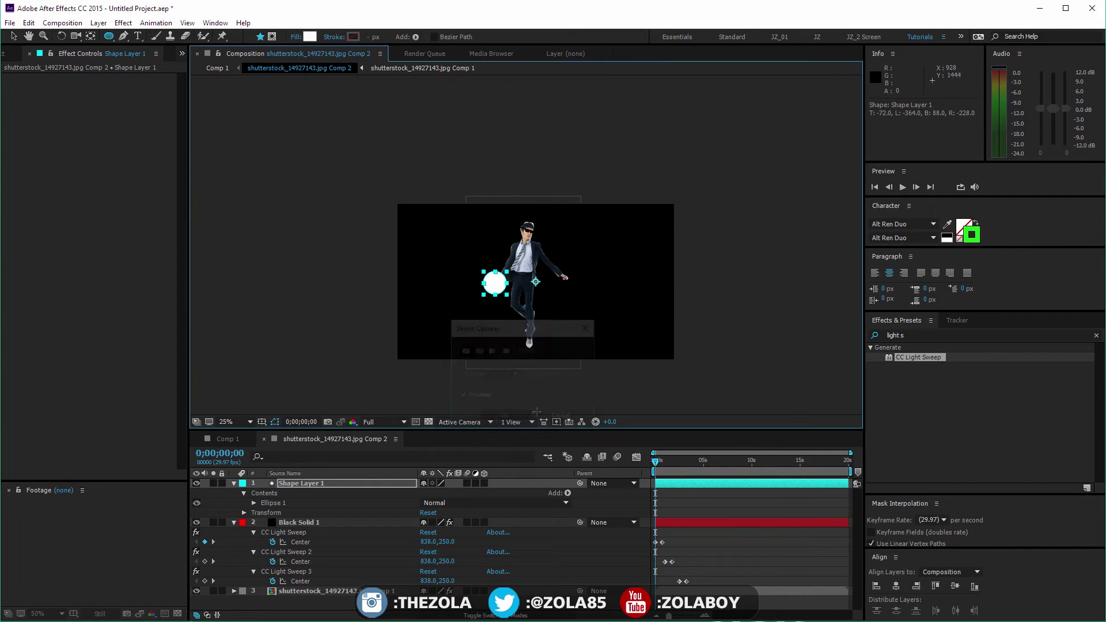
{"action": "left_click", "coordinate": [310, 37]}
{"action": "left_click", "coordinate": [382, 433]}
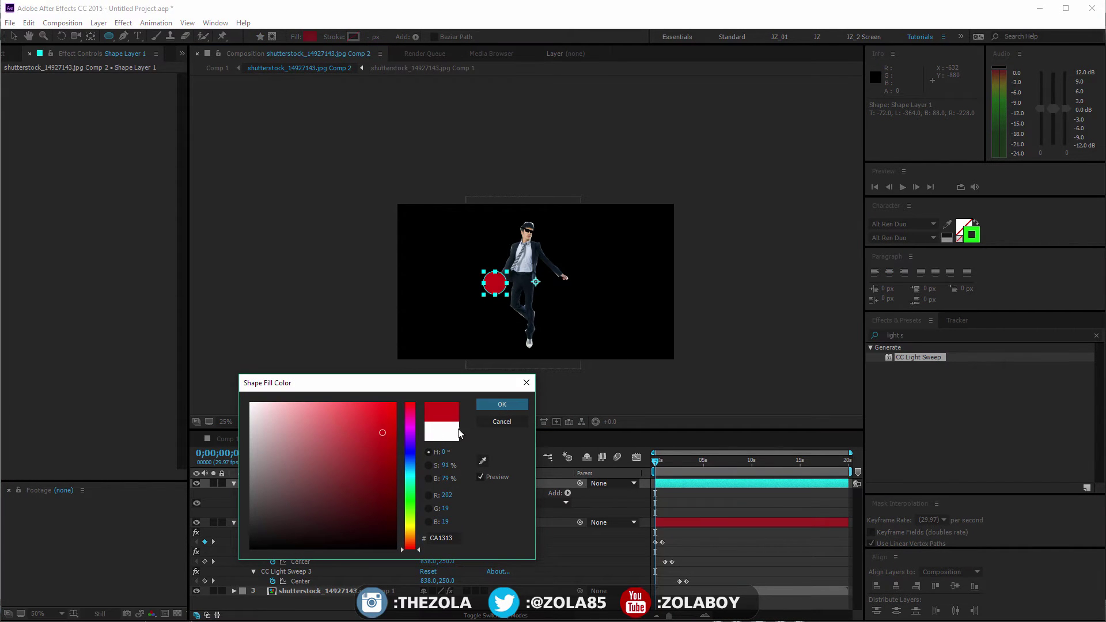
{"action": "left_click", "coordinate": [500, 404]}
Step: Scale the circle to 58%, center its anchor point and center the layer in the composition
{"action": "key", "text": "v"}
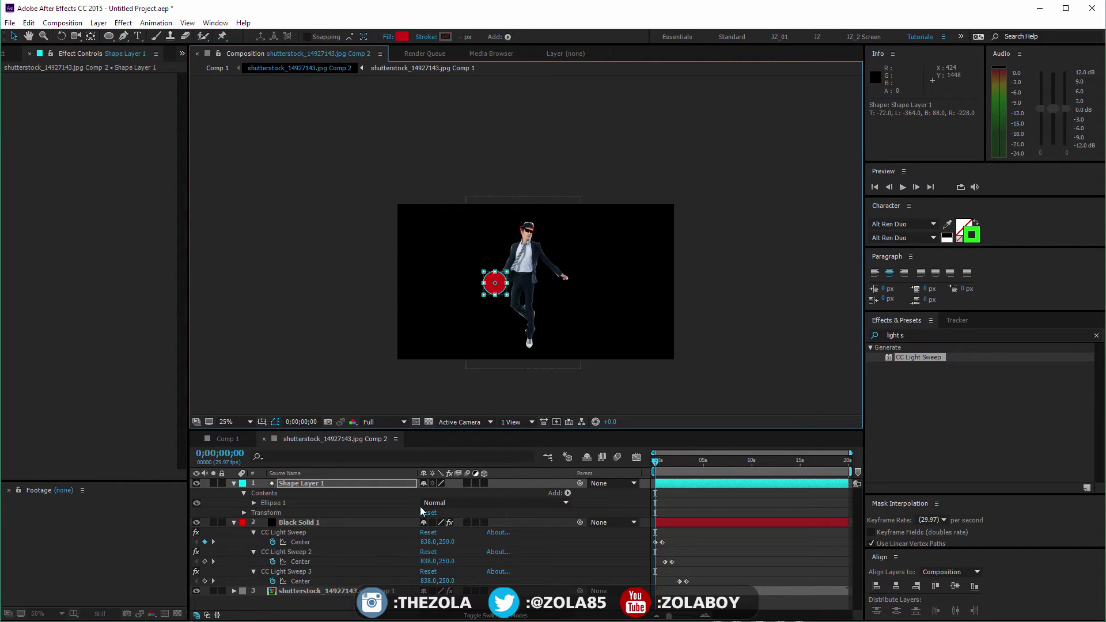
{"action": "key", "text": "s"}
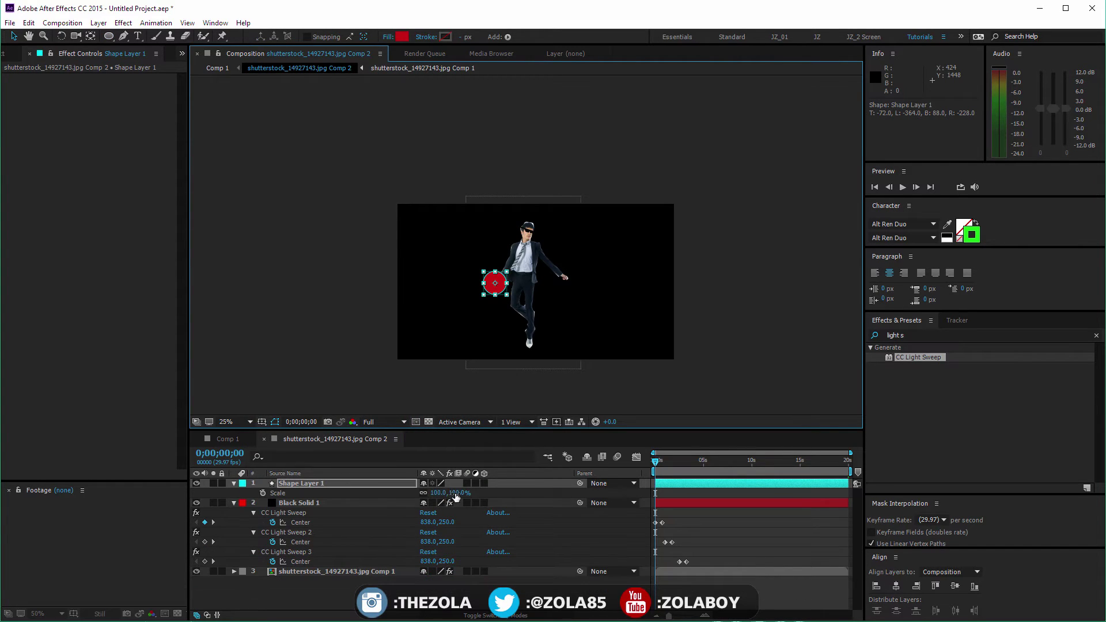
{"action": "left_click_drag", "start_coordinate": [455, 496], "coordinate": [434, 494]}
{"action": "key", "text": "ctrl+alt+Home"}
{"action": "key", "text": "ctrl+Home"}
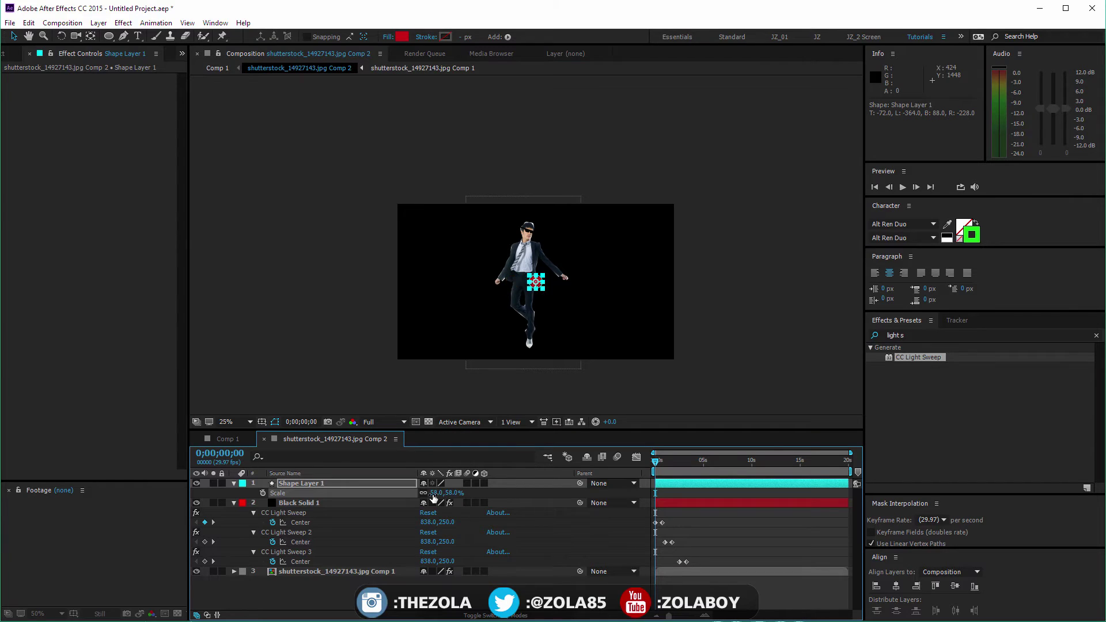
Step: Keyframe the circle's position from the first frame so it crosses the man from side to side, ending at 576, 436 at 0;00;03;03
{"action": "key", "text": "alt+shift+p"}
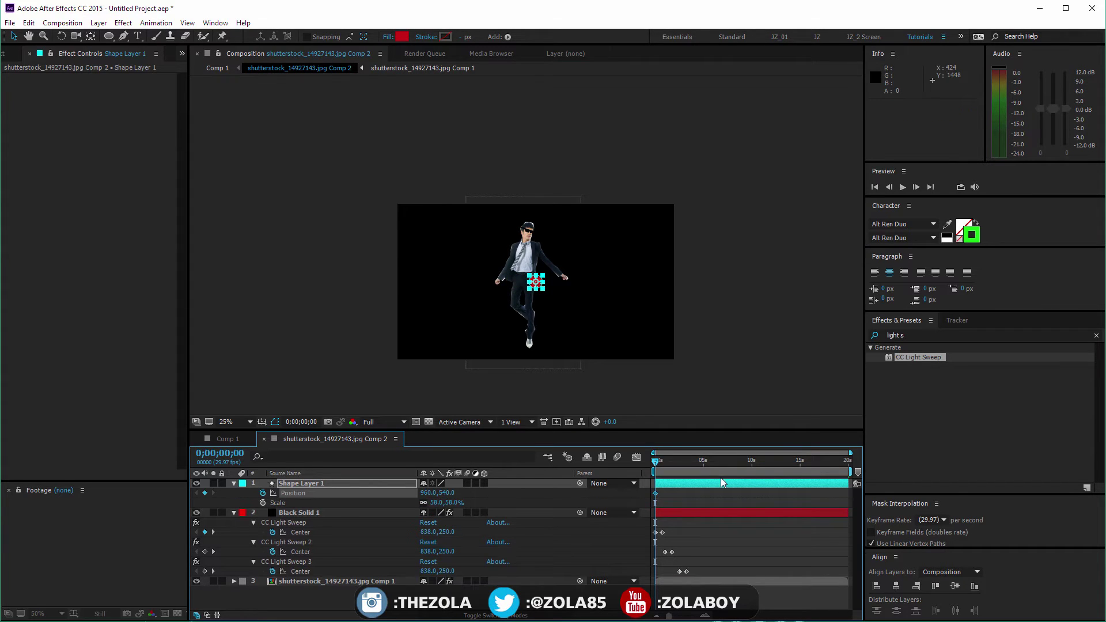
{"action": "left_click_drag", "start_coordinate": [536, 282], "coordinate": [480, 266]}
{"action": "left_click", "coordinate": [667, 460]}
{"action": "left_click", "coordinate": [675, 460]}
{"action": "left_click", "coordinate": [685, 464]}
Step: Copy the circle's first position keyframe to 0;00;04;00 to close the path
{"action": "left_click", "coordinate": [655, 493]}
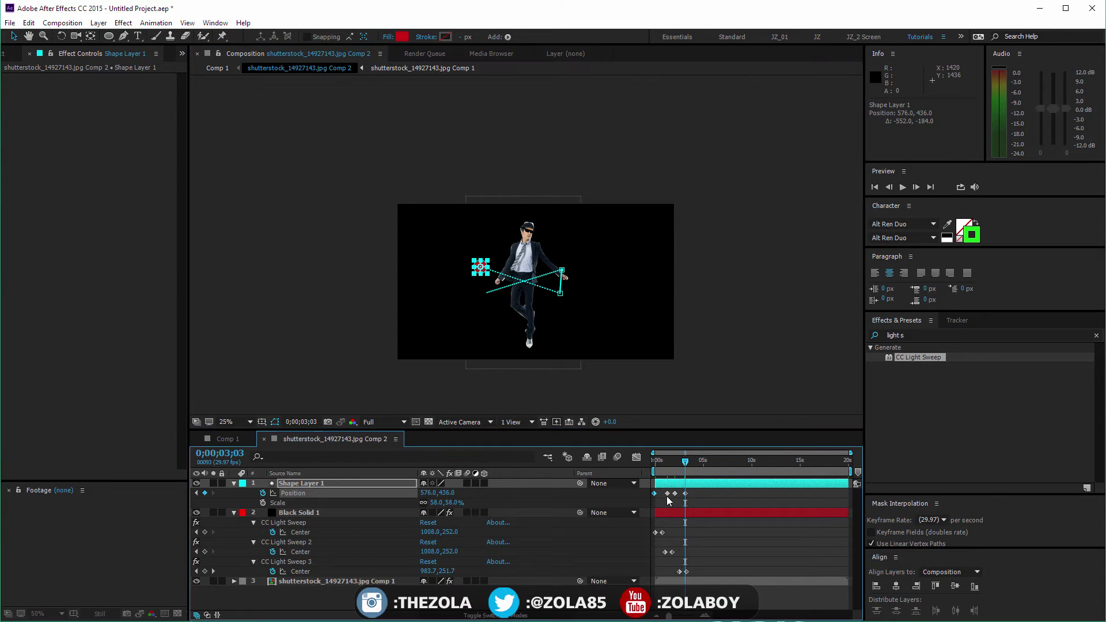
{"action": "key", "text": "ctrl+c"}
{"action": "left_click", "coordinate": [692, 464]}
{"action": "key", "text": "ctrl+v"}
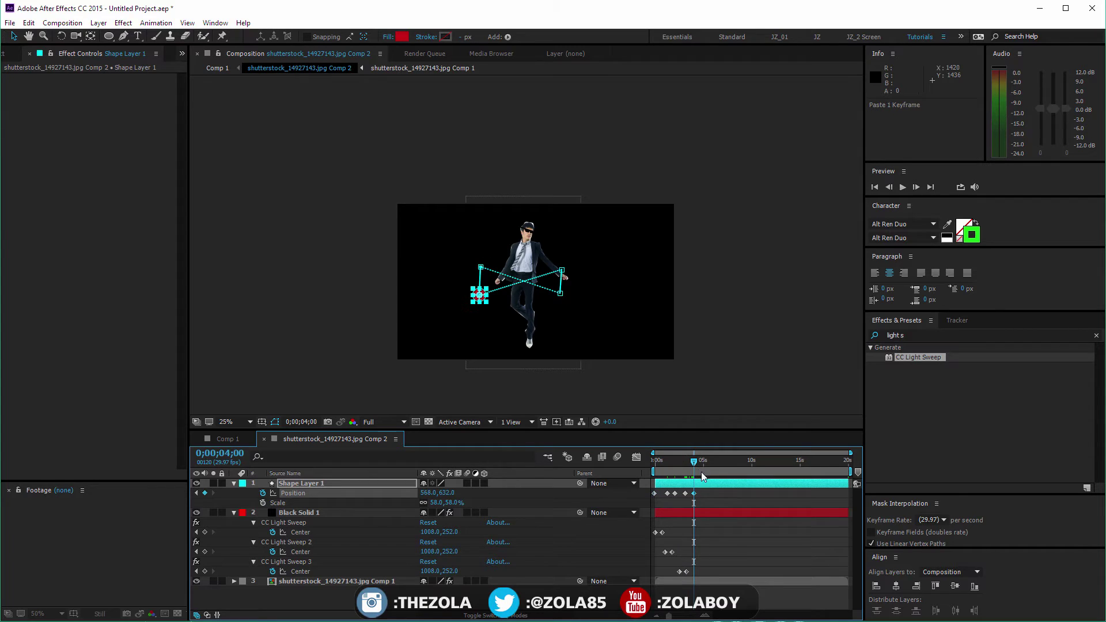
Step: Convert the corner points of the circle's motion path into smooth curves to form a figure eight around the man
{"action": "left_click_drag", "start_coordinate": [668, 461], "coordinate": [666, 460]}
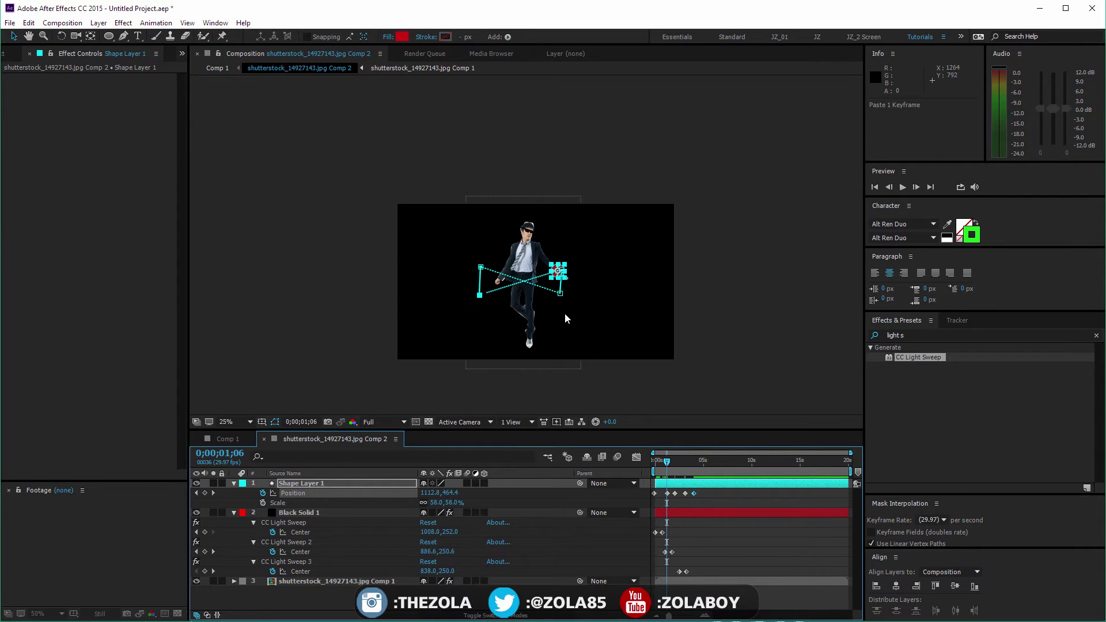
{"action": "key", "text": "period"}
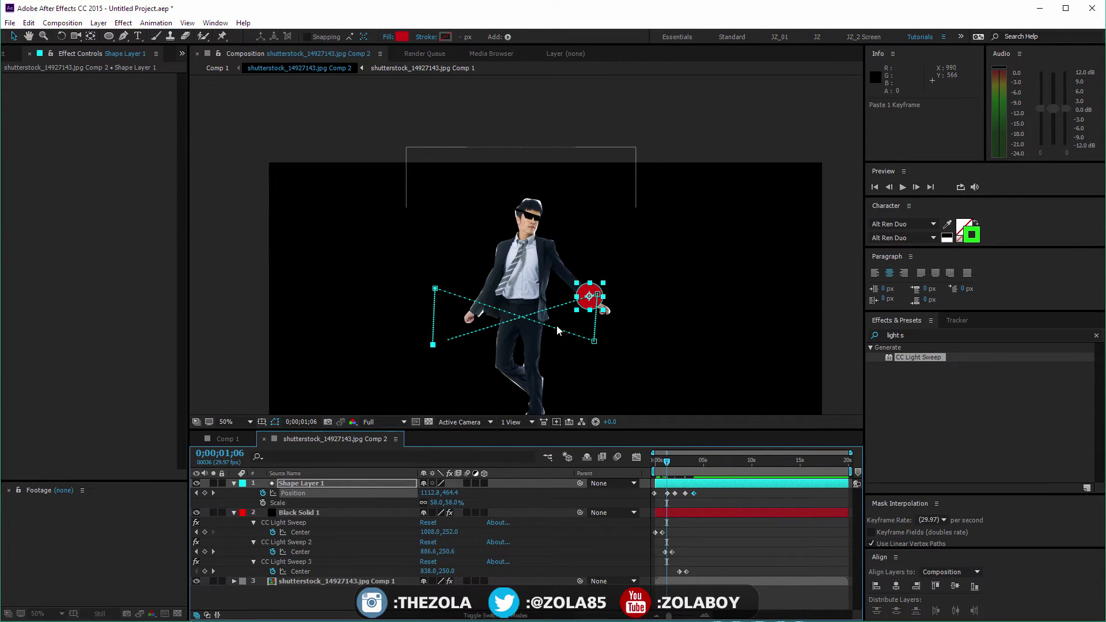
{"action": "key", "text": "g"}
{"action": "left_click_drag", "start_coordinate": [594, 341], "coordinate": [578, 356]}
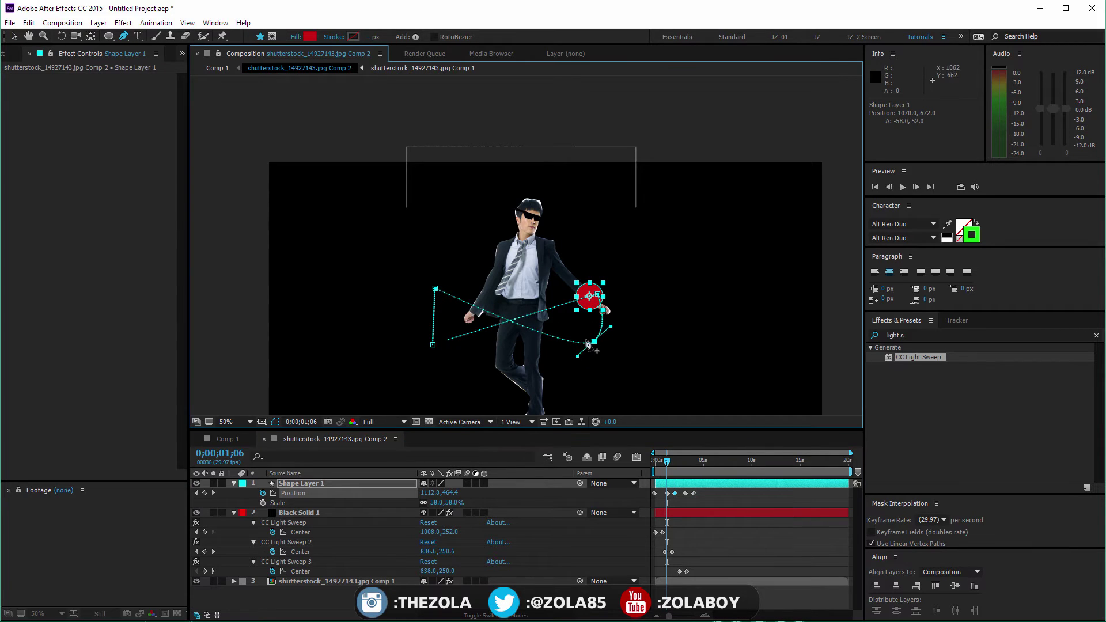
{"action": "left_click_drag", "start_coordinate": [597, 295], "coordinate": [614, 310]}
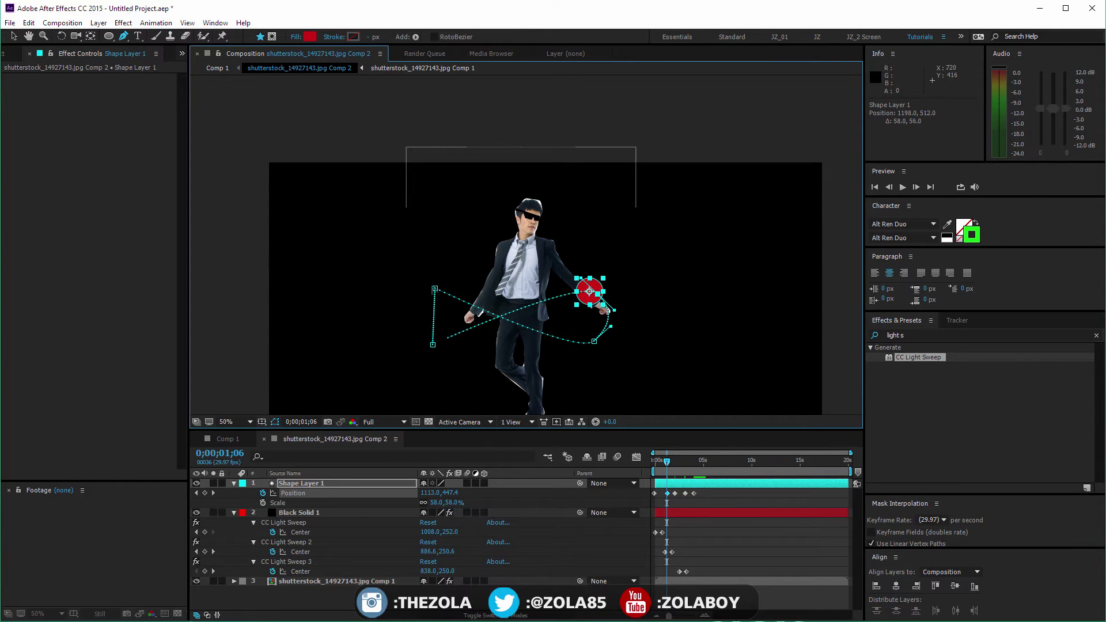
{"action": "left_click_drag", "start_coordinate": [435, 288], "coordinate": [458, 274]}
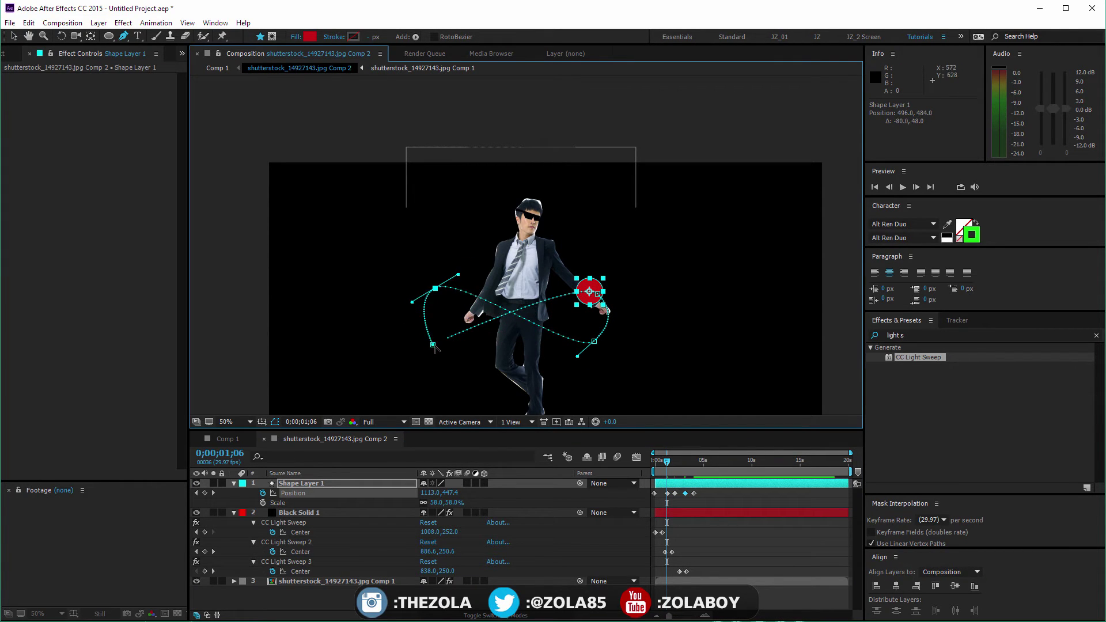
{"action": "mouse_move", "coordinate": [432, 345]}
{"action": "left_mouse_down"}
{"action": "mouse_move", "coordinate": [463, 325]}
{"action": "mouse_move", "coordinate": [401, 361]}
{"action": "mouse_move", "coordinate": [446, 340]}
{"action": "left_mouse_up"}
{"action": "key", "text": "v"}
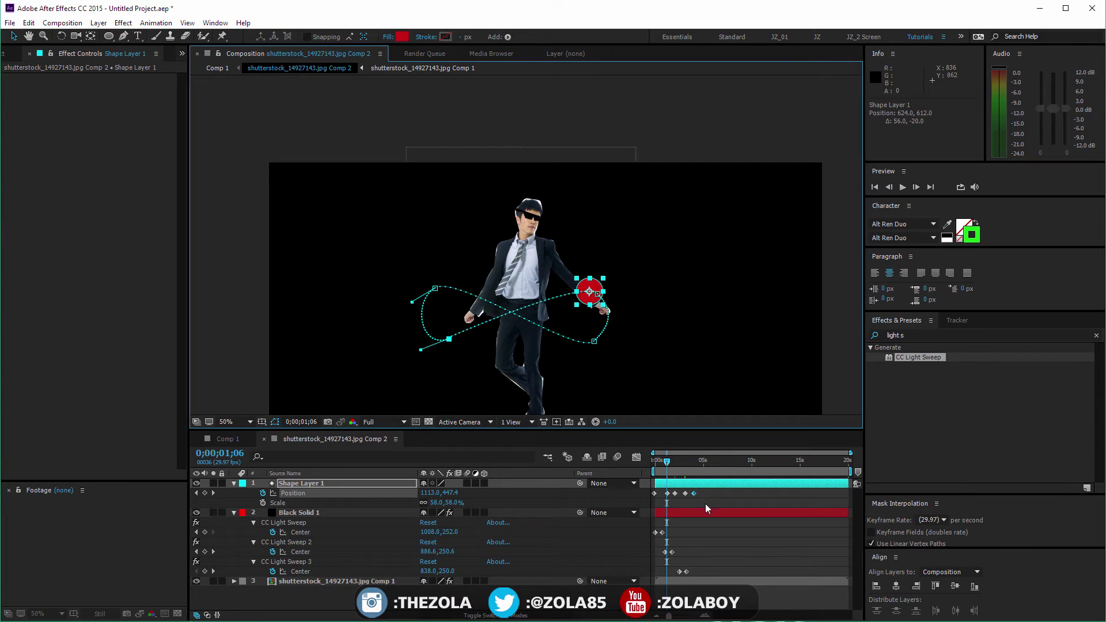
Step: Set the circle's position keyframes to Rove Across Time and scrub through the motion
{"action": "left_click", "coordinate": [710, 498]}
{"action": "left_click", "coordinate": [667, 493]}
{"action": "right_click", "coordinate": [668, 494]}
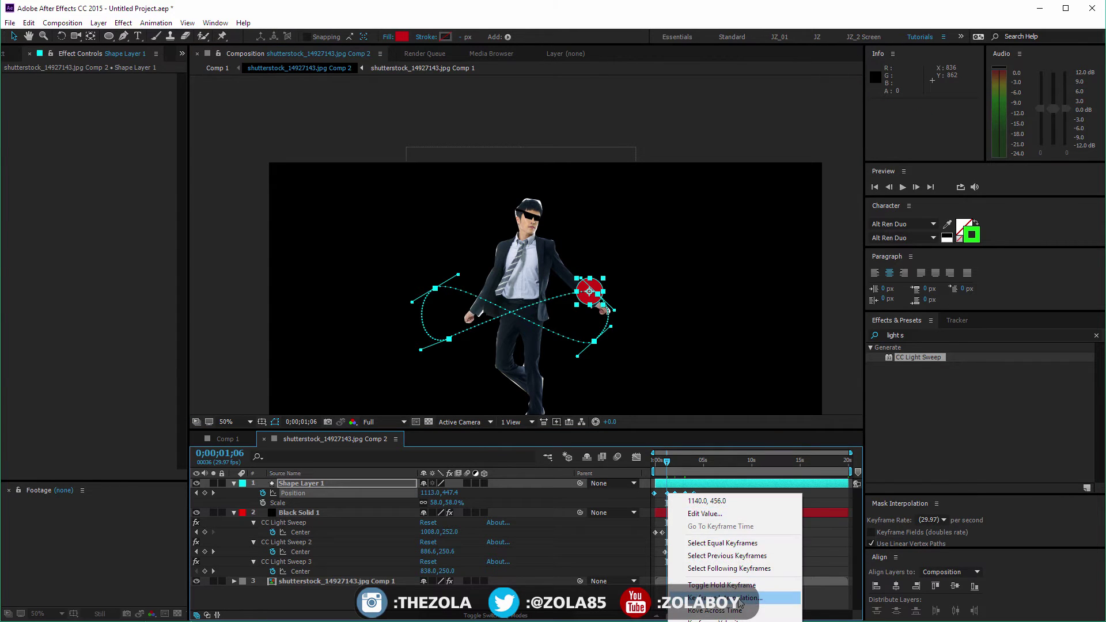
{"action": "left_click", "coordinate": [720, 597]}
{"action": "left_click", "coordinate": [648, 480]}
{"action": "left_click", "coordinate": [650, 524]}
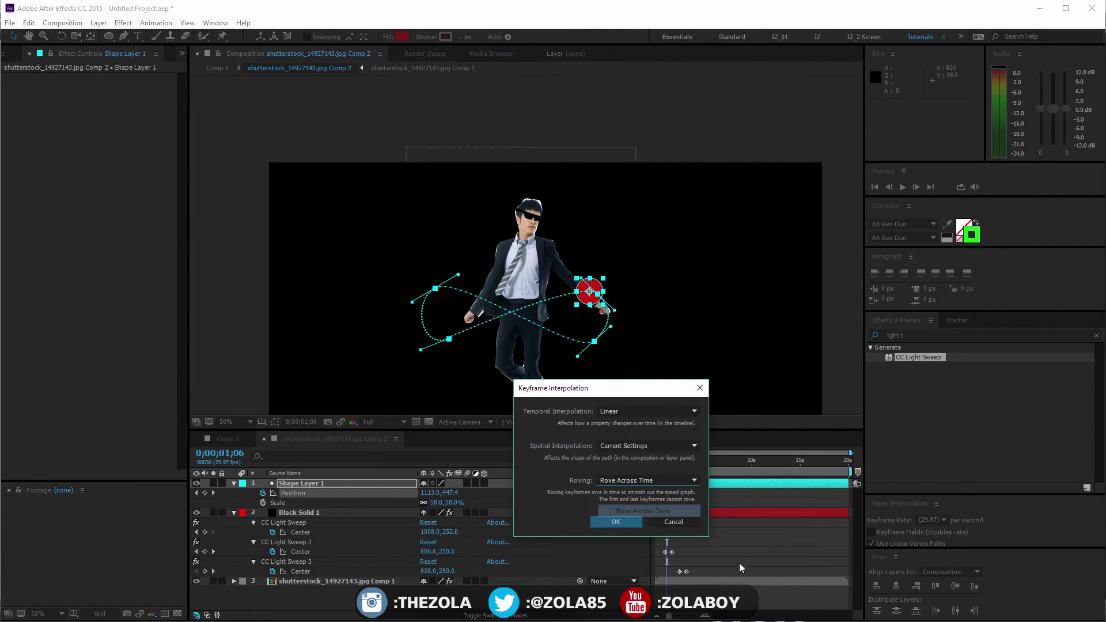
{"action": "left_click", "coordinate": [616, 522]}
{"action": "left_click", "coordinate": [741, 558]}
{"action": "left_click_drag", "start_coordinate": [657, 469], "coordinate": [700, 463]}
{"action": "left_click_drag", "start_coordinate": [707, 464], "coordinate": [664, 467]}
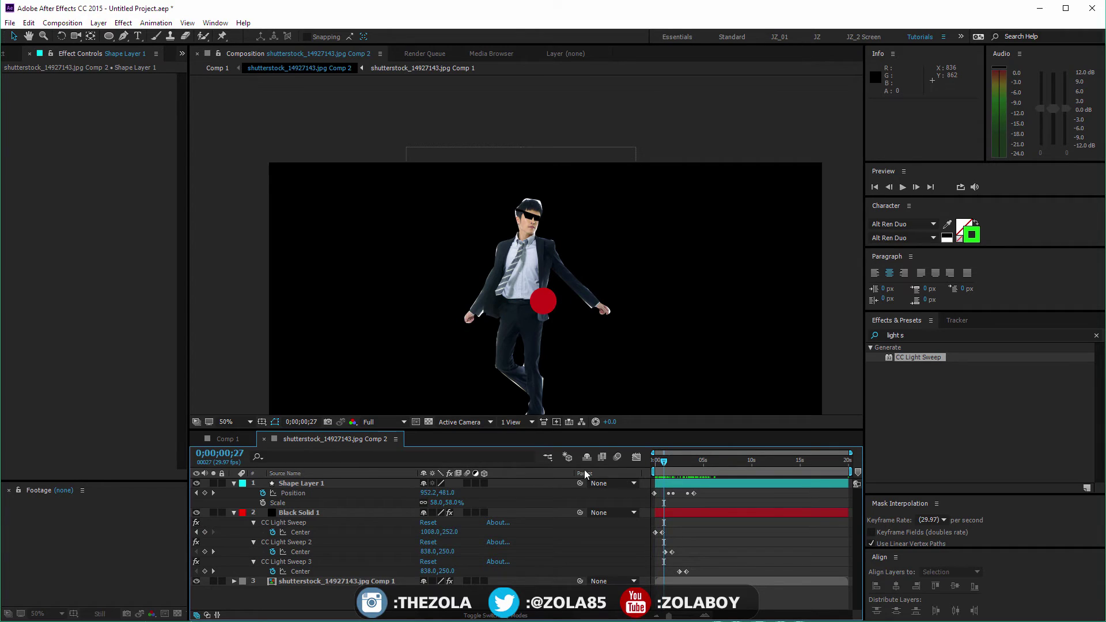
Step: Enable motion blur for the composition and the circle's layer, and move the last position keyframe earlier for a faster orbit
{"action": "left_click", "coordinate": [618, 458]}
{"action": "left_click", "coordinate": [467, 483]}
{"action": "mouse_move", "coordinate": [654, 461]}
{"action": "left_mouse_down"}
{"action": "mouse_move", "coordinate": [689, 493]}
{"action": "mouse_move", "coordinate": [675, 462]}
{"action": "mouse_move", "coordinate": [659, 462]}
{"action": "mouse_move", "coordinate": [687, 464]}
{"action": "mouse_move", "coordinate": [660, 464]}
{"action": "left_mouse_up"}
{"action": "left_click", "coordinate": [692, 493]}
{"action": "left_click", "coordinate": [707, 494]}
Step: Play Comp 1 to check the circle moving with the man, and compare it with the nested Comp 2
{"action": "key", "text": "Tab"}
{"action": "left_click", "coordinate": [596, 469]}
{"action": "key", "text": "space"}
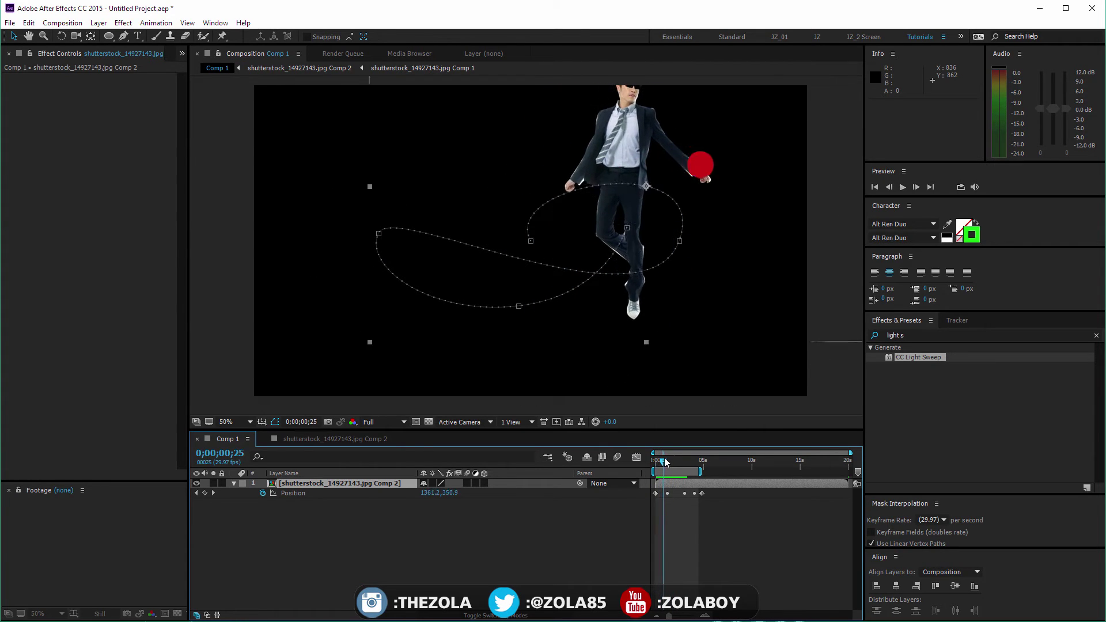
{"action": "key", "text": "space"}
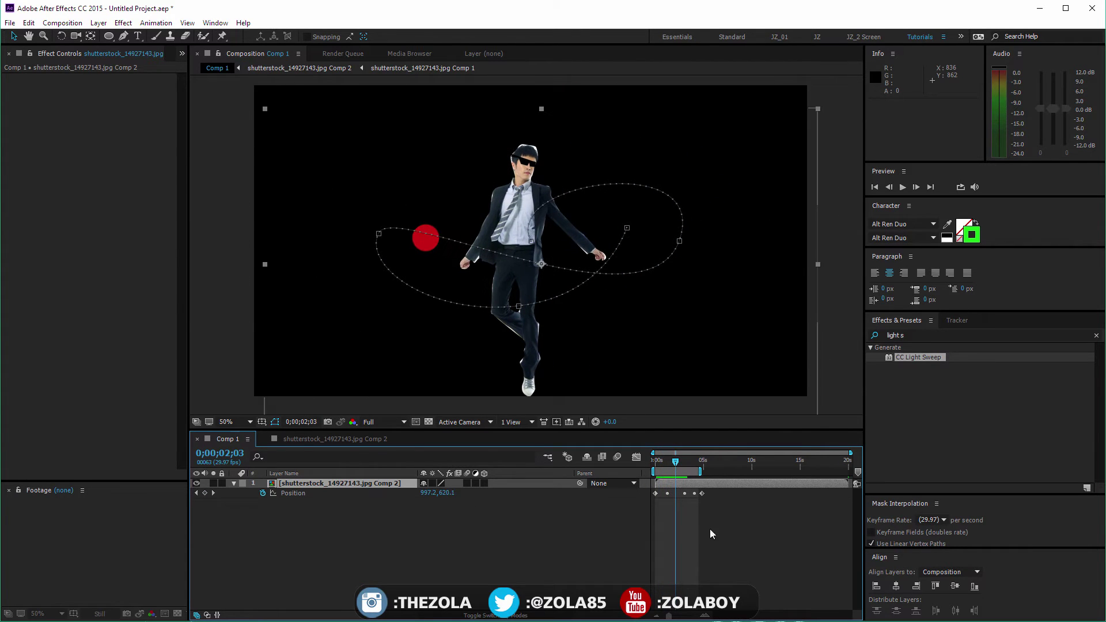
{"action": "double_click", "coordinate": [386, 485]}
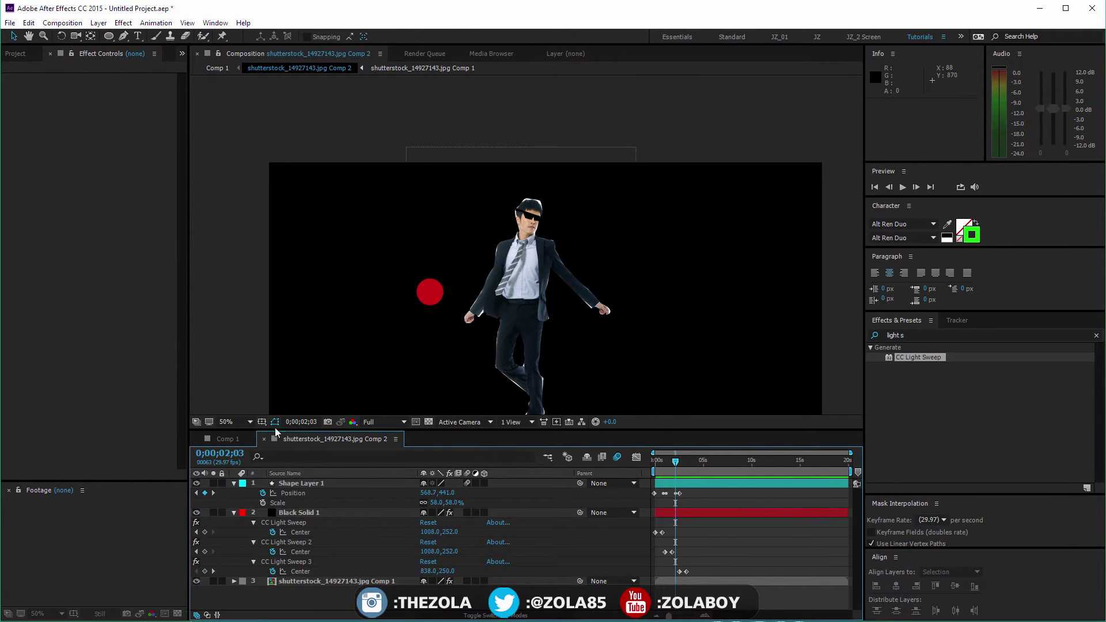
{"action": "left_click", "coordinate": [233, 438]}
{"action": "left_click", "coordinate": [585, 536]}
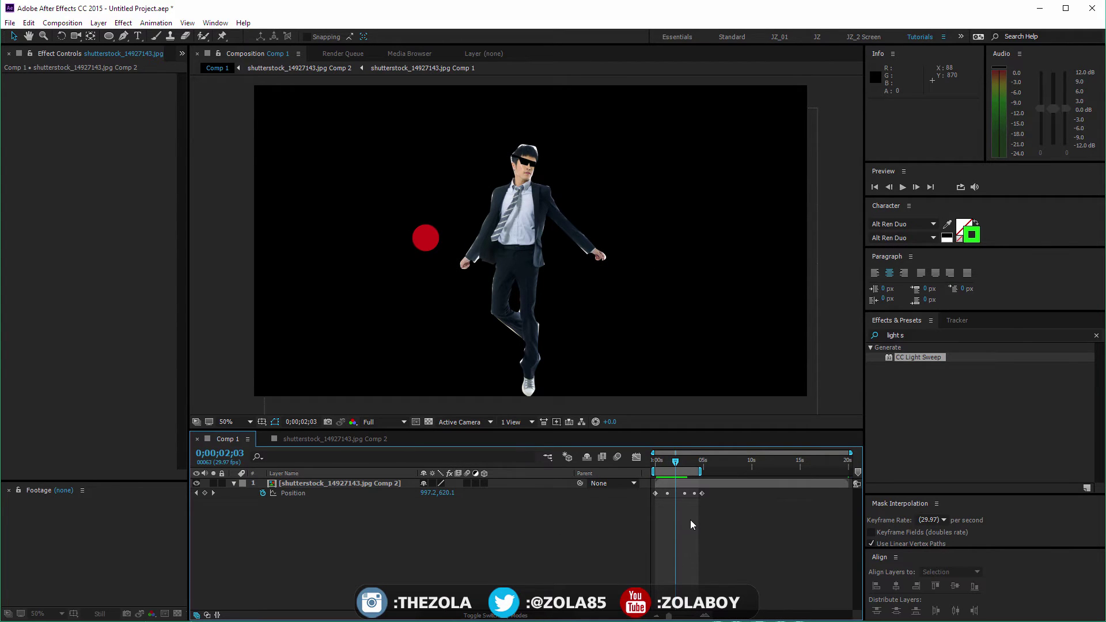
{"action": "left_click", "coordinate": [371, 484]}
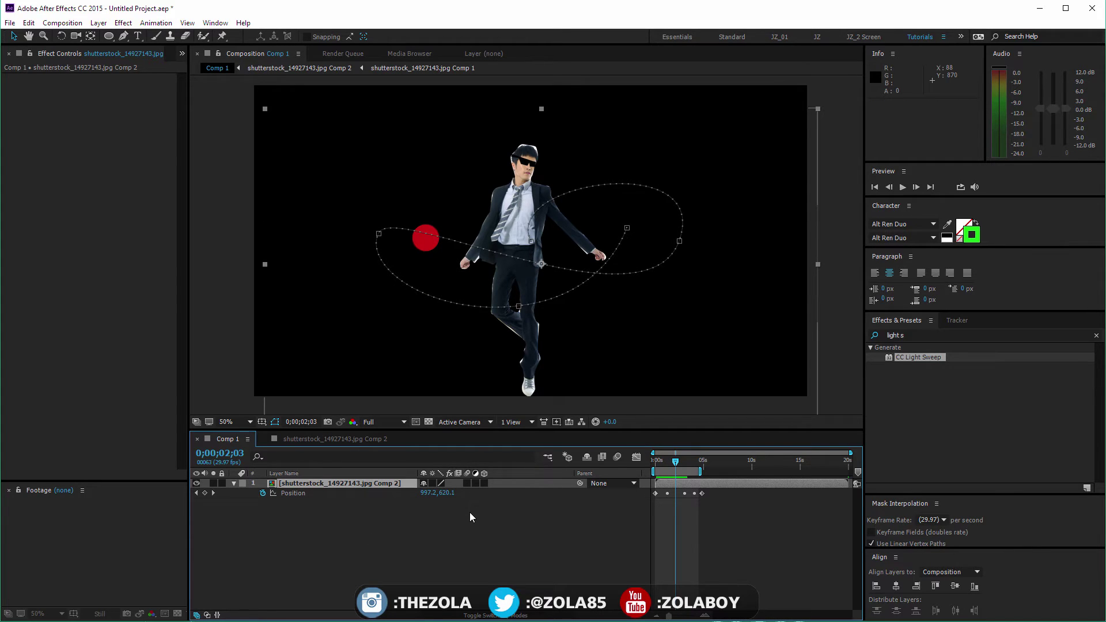
Step: Add a full-size solid layer to the nested Comp 2 and set its color to white FFFFFF
{"action": "left_click", "coordinate": [350, 441]}
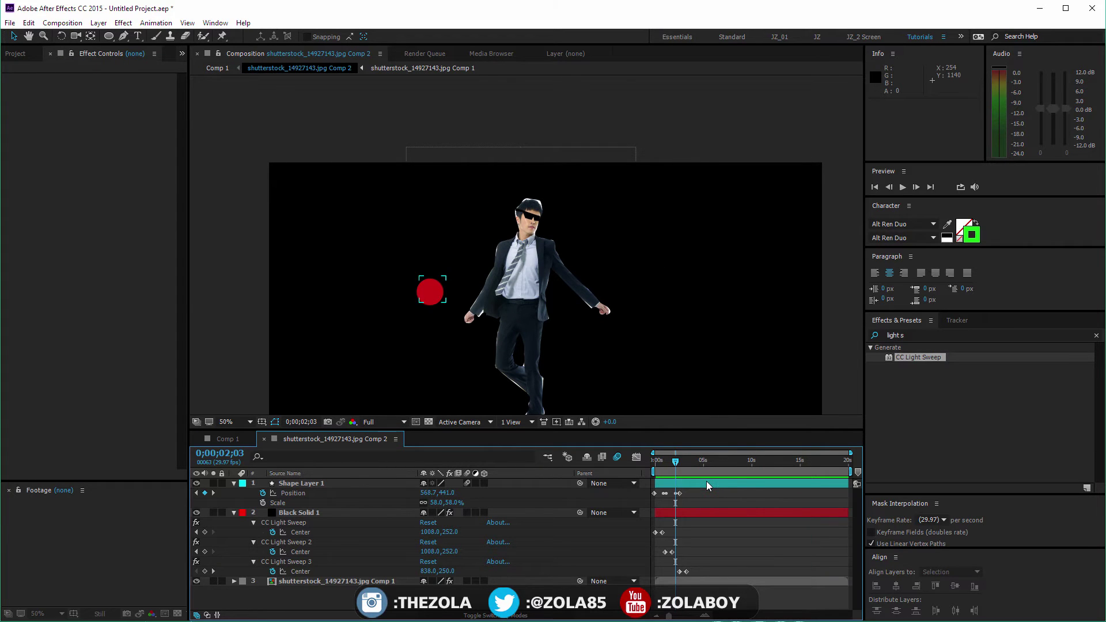
{"action": "key", "text": "ctrl+y"}
{"action": "key", "text": "Return"}
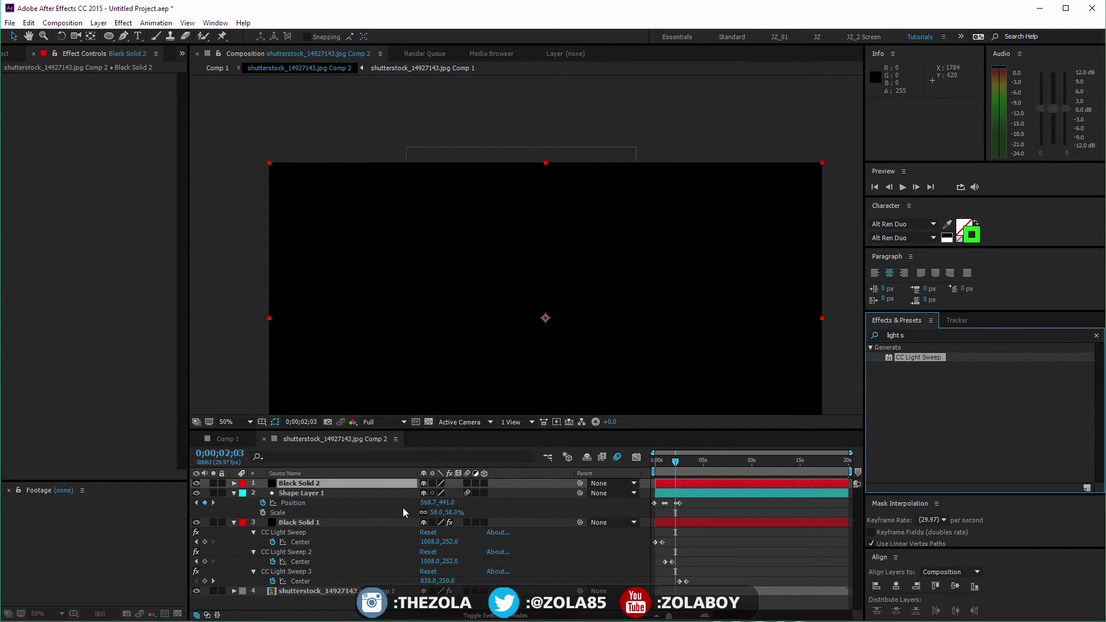
{"action": "left_click", "coordinate": [345, 503]}
{"action": "left_click", "coordinate": [343, 483]}
{"action": "key", "text": "ctrl+shift+y"}
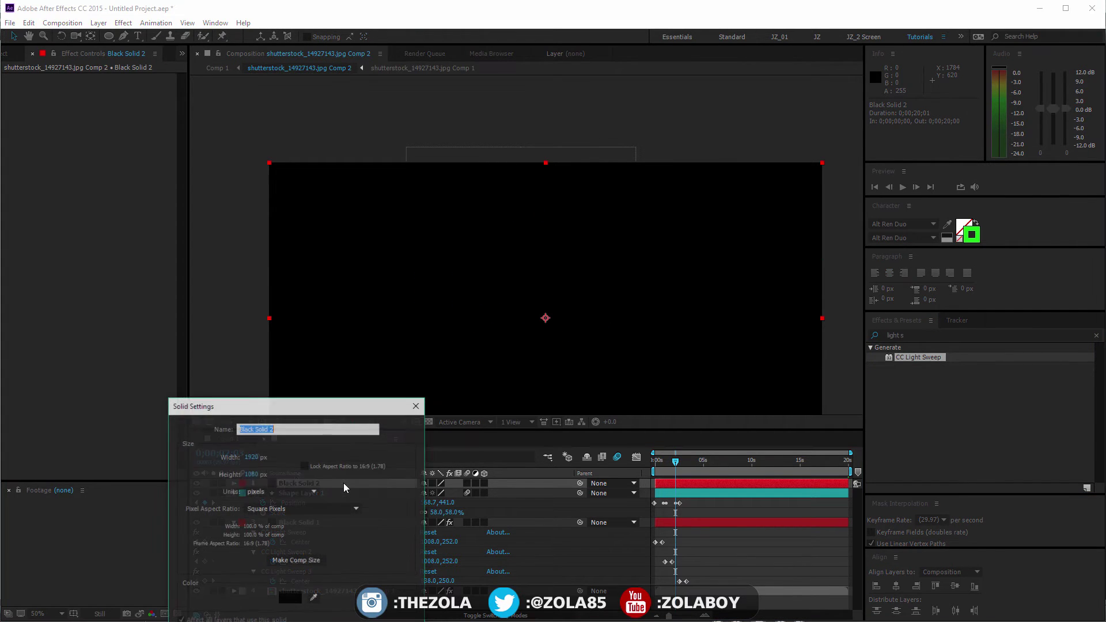
{"action": "left_click", "coordinate": [290, 598]}
{"action": "left_click", "coordinate": [278, 409]}
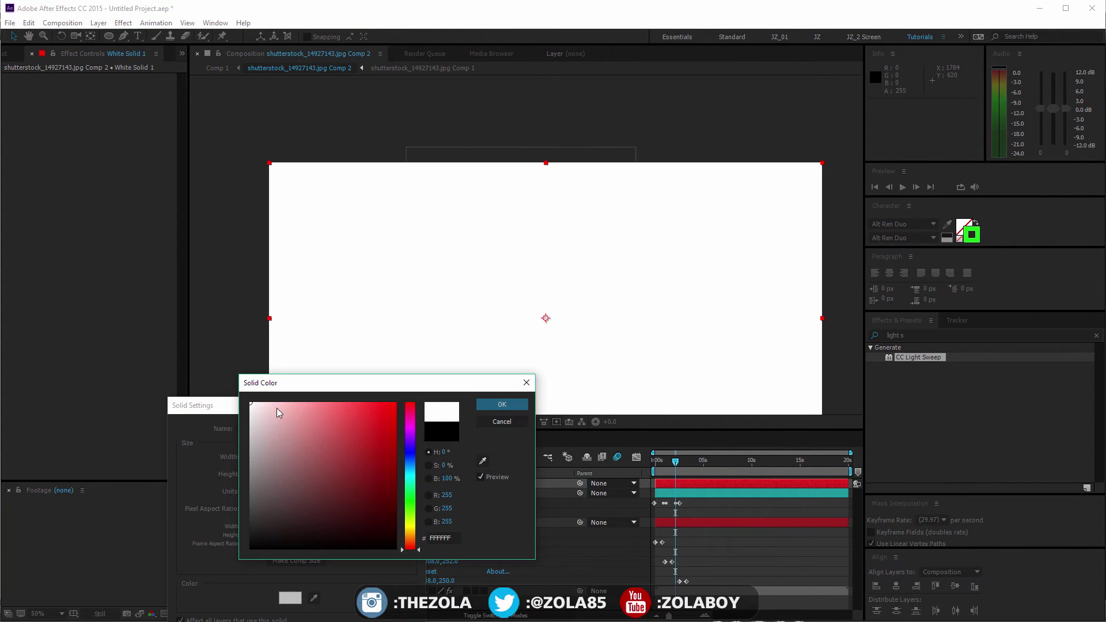
{"action": "key", "text": "Return"}
{"action": "key", "text": "Return"}
Step: Apply the Universe Stylize Texturize effect to the white solid and place the solid beneath all other layers
{"action": "left_click", "coordinate": [928, 334]}
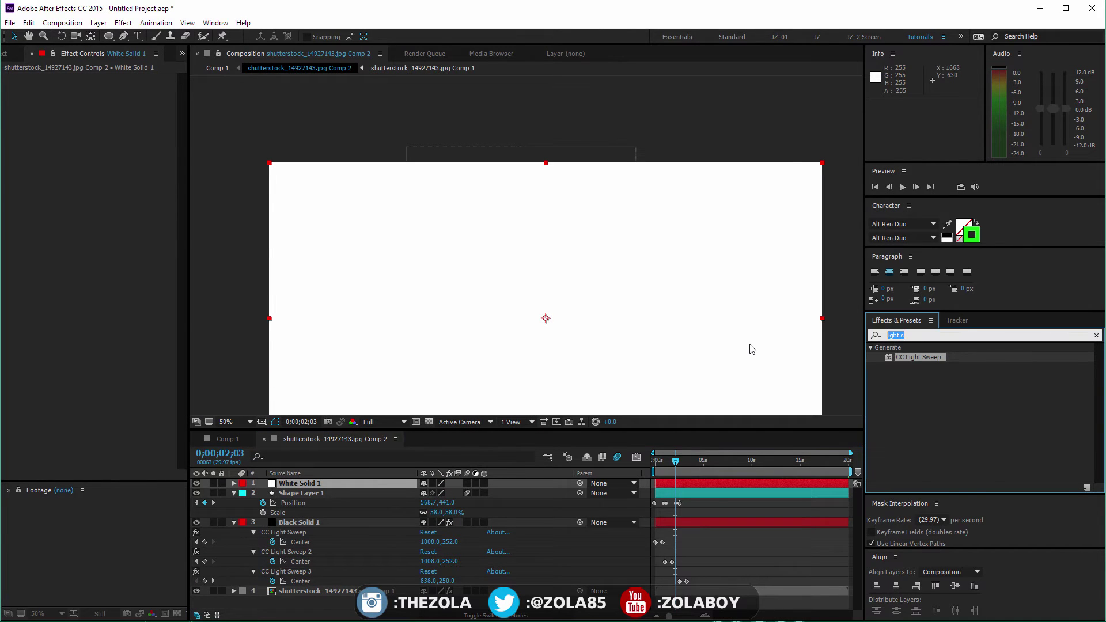
{"action": "type", "text": "textur"}
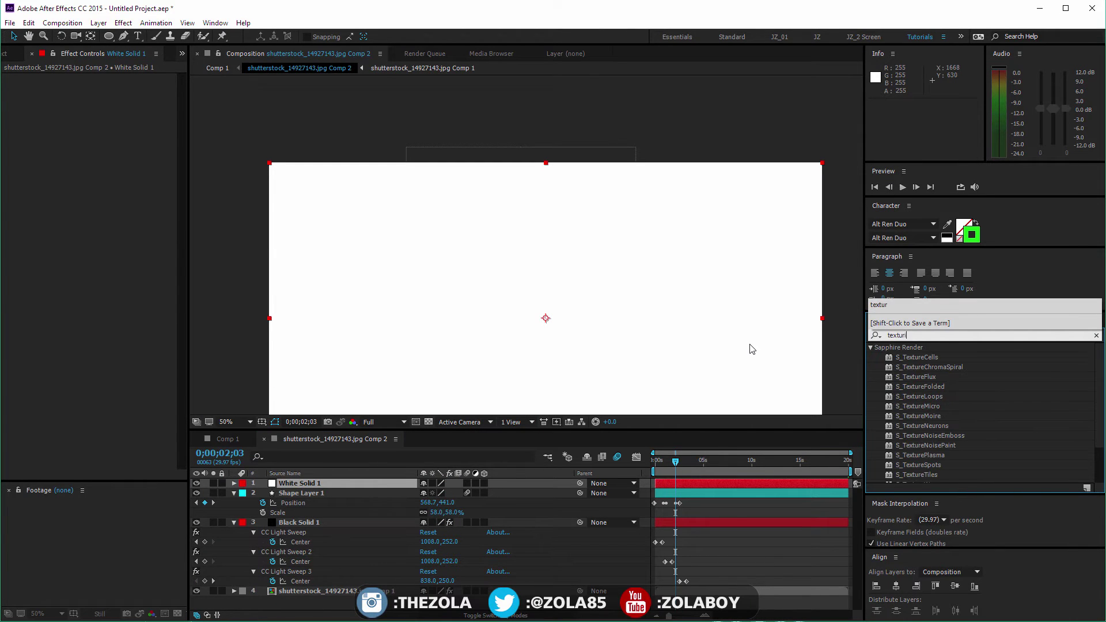
{"action": "type", "text": "iz"}
{"action": "left_click_drag", "start_coordinate": [904, 376], "coordinate": [365, 592]}
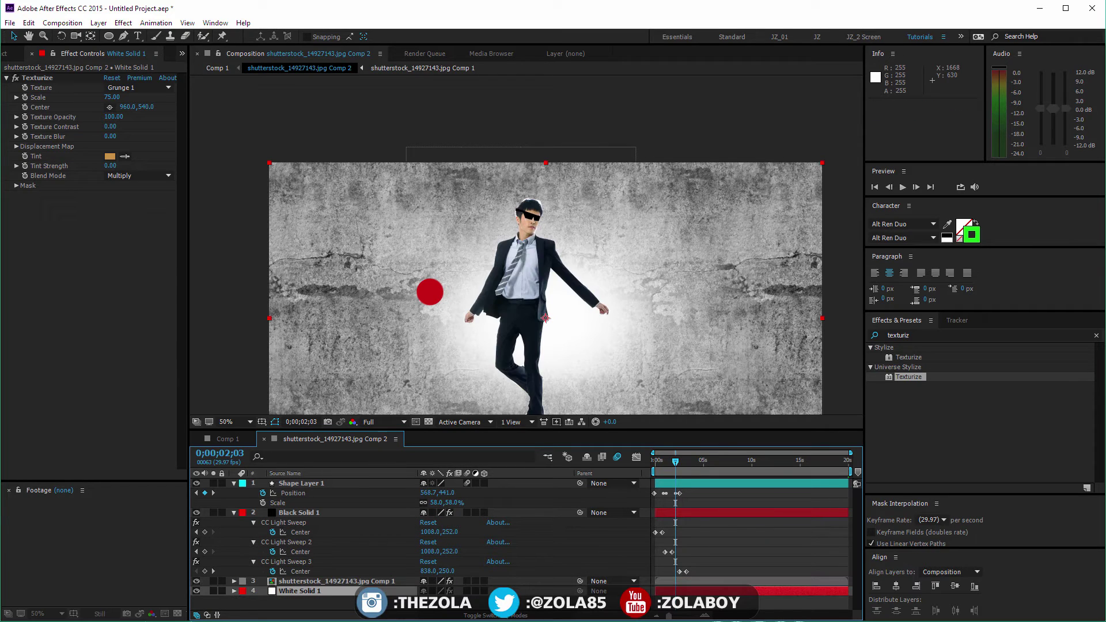
Step: Scrub through the nested composition against the textured background, with the whole man in view, and return to the first frame
{"action": "mouse_move", "coordinate": [676, 461]}
{"action": "left_mouse_down"}
{"action": "mouse_move", "coordinate": [687, 463]}
{"action": "mouse_move", "coordinate": [658, 470]}
{"action": "left_mouse_up"}
{"action": "left_click", "coordinate": [730, 535]}
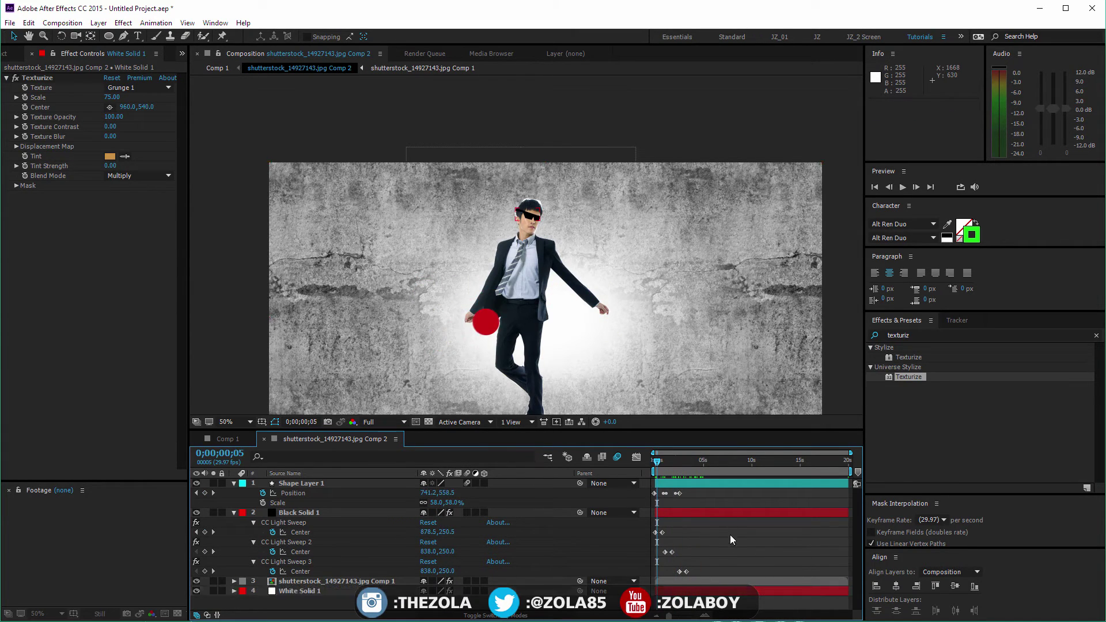
{"action": "left_click_drag", "start_coordinate": [660, 335], "coordinate": [672, 253]}
{"action": "mouse_move", "coordinate": [657, 460]}
{"action": "left_mouse_down"}
{"action": "mouse_move", "coordinate": [667, 460]}
{"action": "mouse_move", "coordinate": [644, 470]}
{"action": "left_mouse_up"}
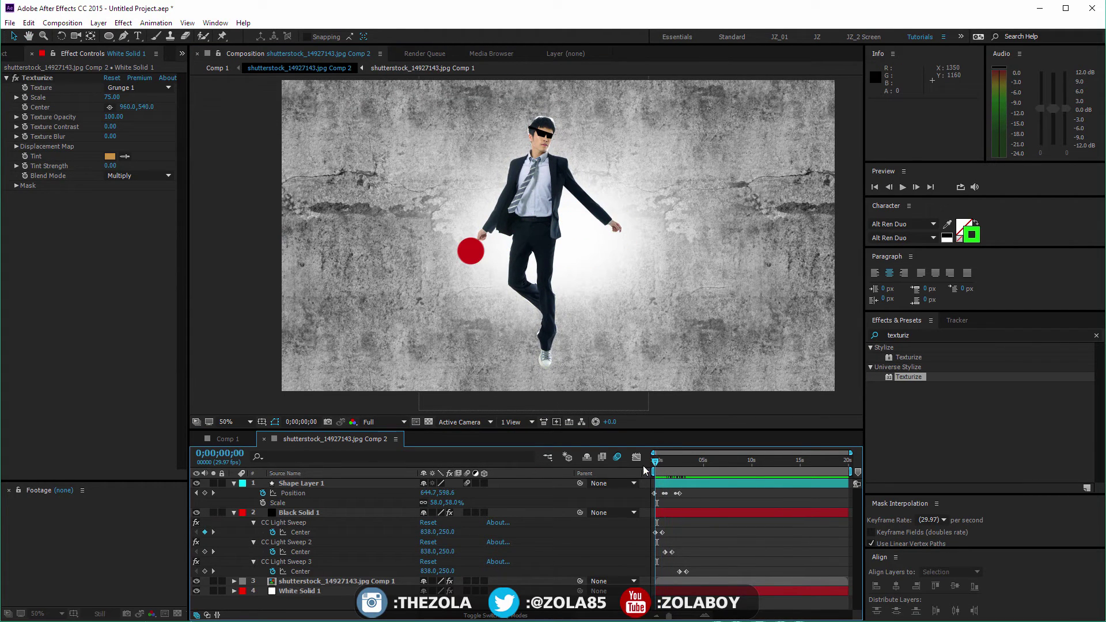
Step: Move the textured white solid from the nested Comp 2 into Comp 1, place it beneath the man, and scrub to check it
{"action": "left_click", "coordinate": [223, 440]}
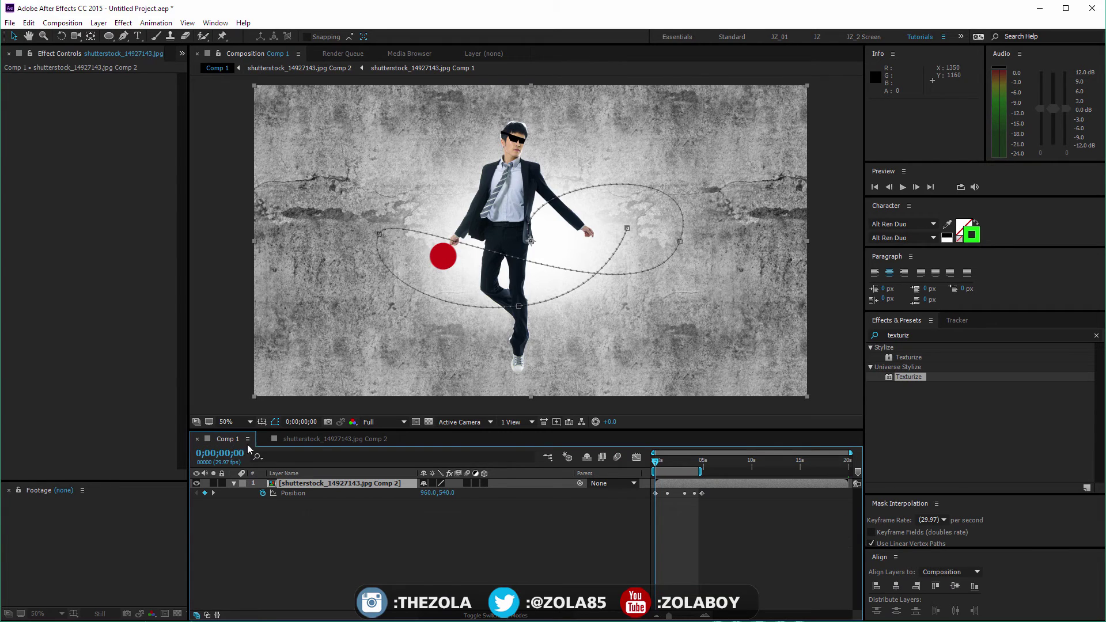
{"action": "left_click", "coordinate": [319, 439]}
{"action": "left_click", "coordinate": [324, 581]}
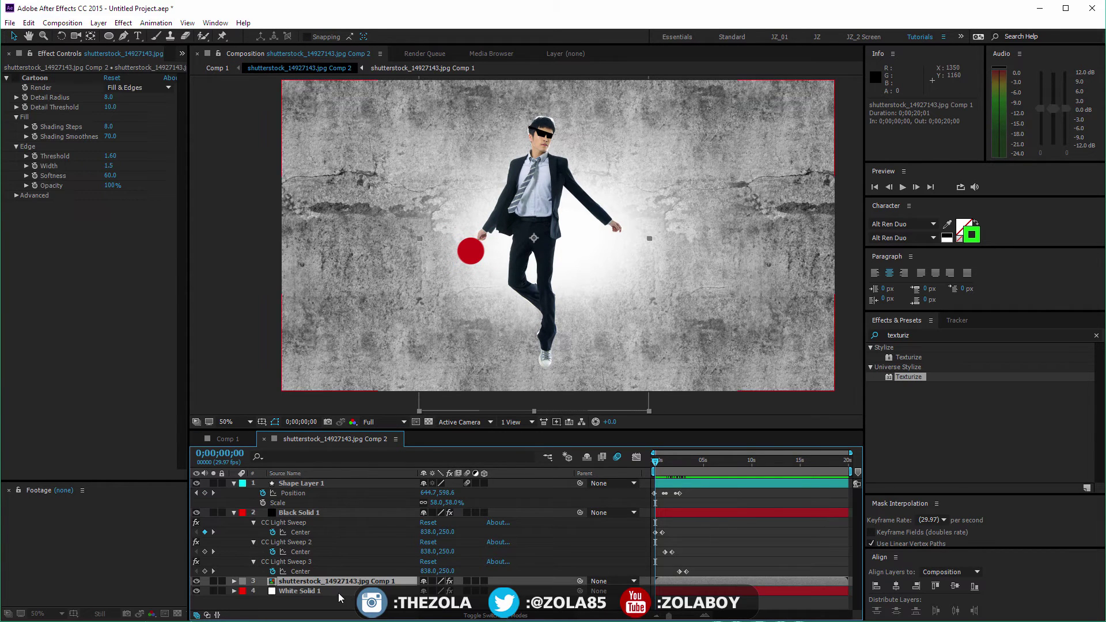
{"action": "key", "text": "ctrl+x"}
{"action": "left_click", "coordinate": [224, 439]}
{"action": "left_click", "coordinate": [315, 552]}
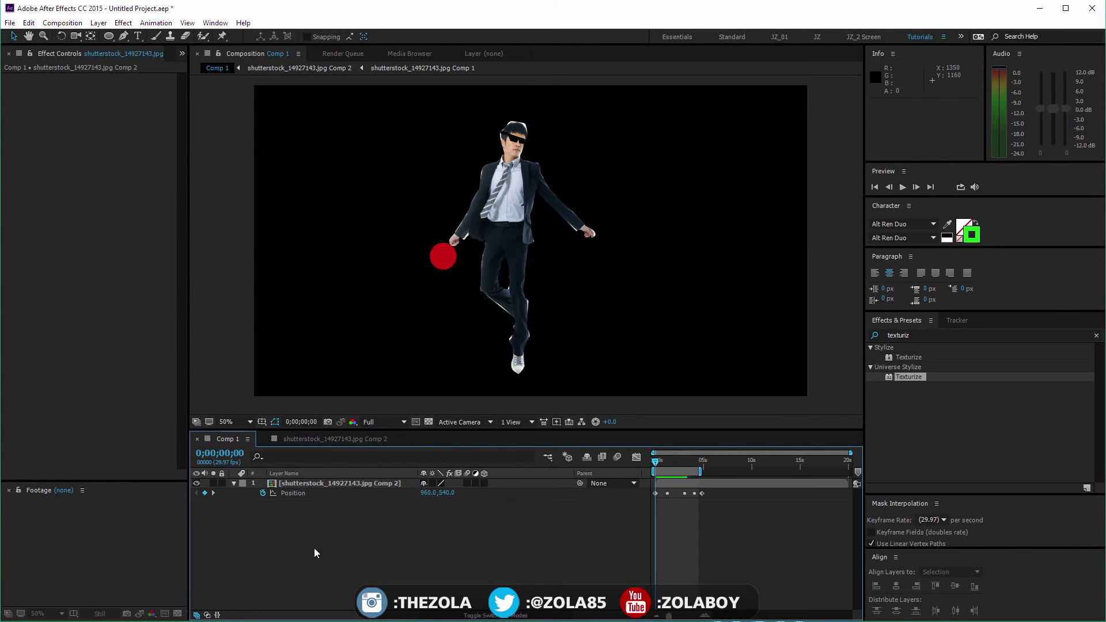
{"action": "key", "text": "ctrl+v"}
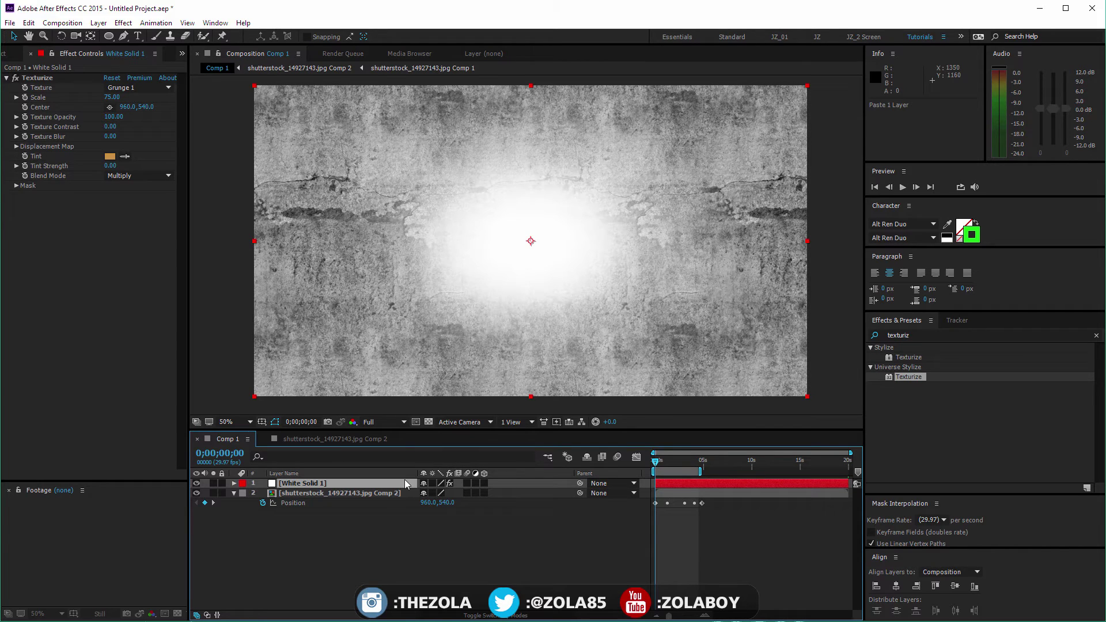
{"action": "left_click_drag", "start_coordinate": [405, 483], "coordinate": [446, 553]}
{"action": "left_click_drag", "start_coordinate": [655, 460], "coordinate": [685, 460]}
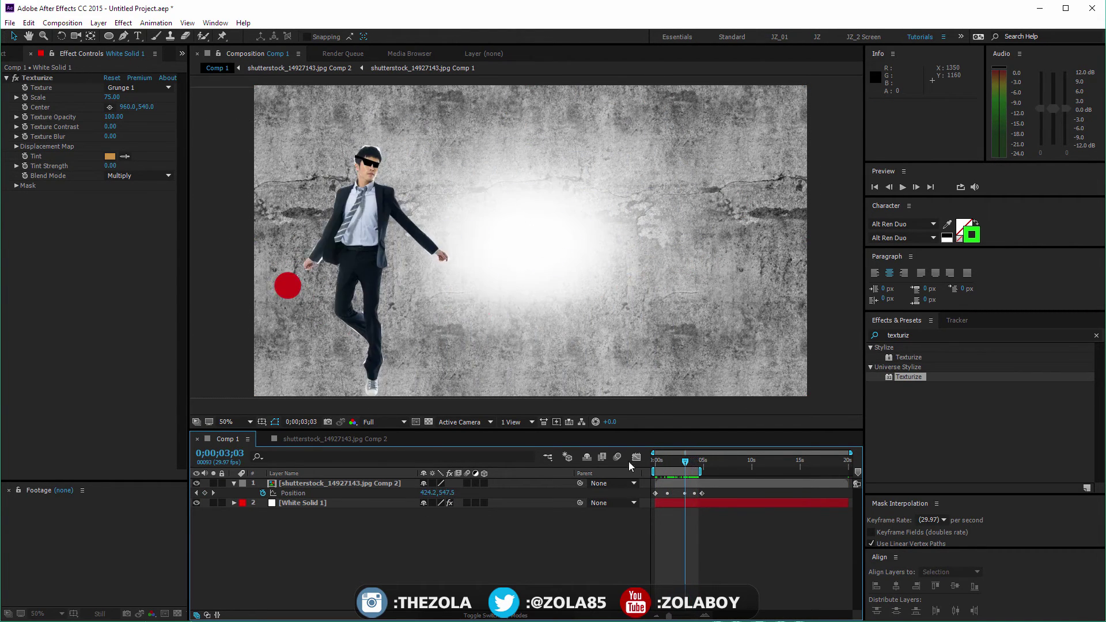
{"action": "left_click", "coordinate": [362, 483]}
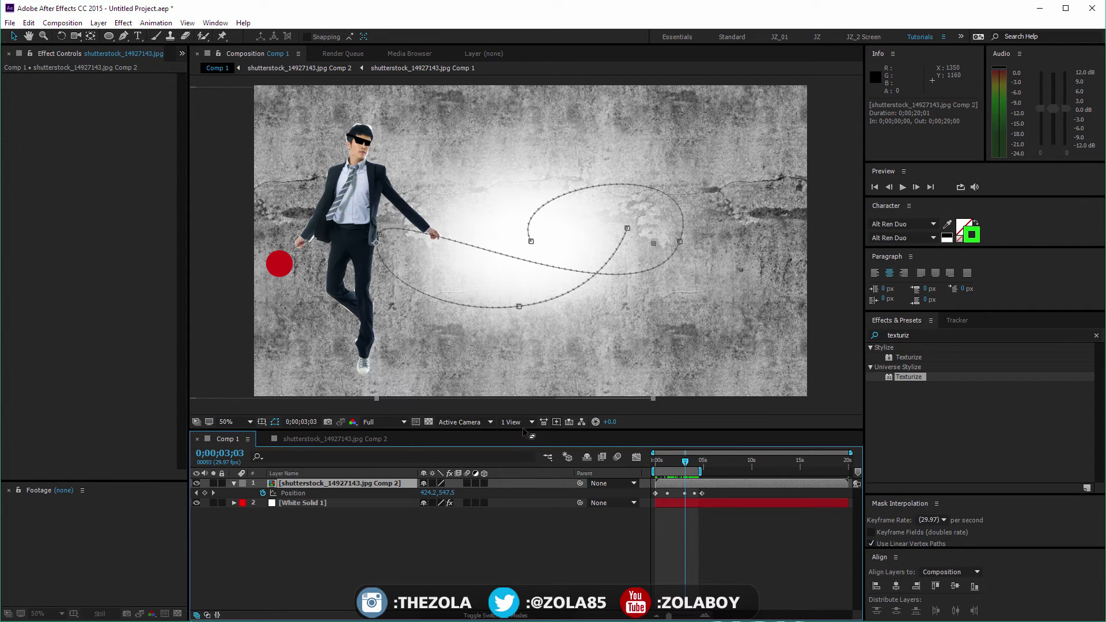
Step: Apply the Color Correction Curves effect to the textured white solid in Comp 1
{"action": "left_click", "coordinate": [327, 505]}
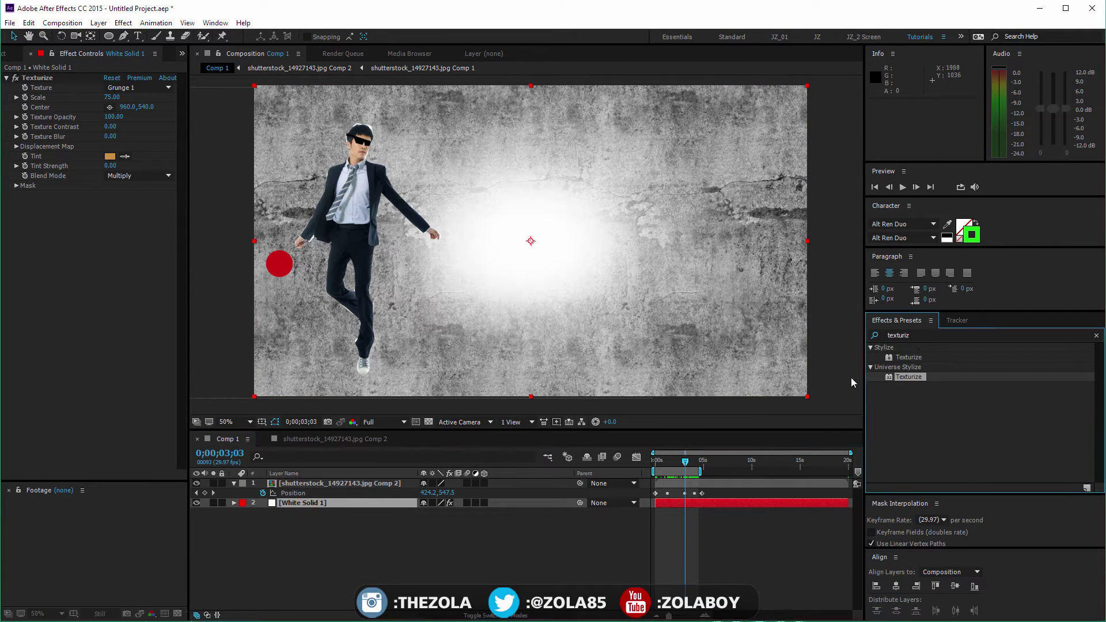
{"action": "key", "text": "ctrl+f"}
{"action": "type", "text": "curve"}
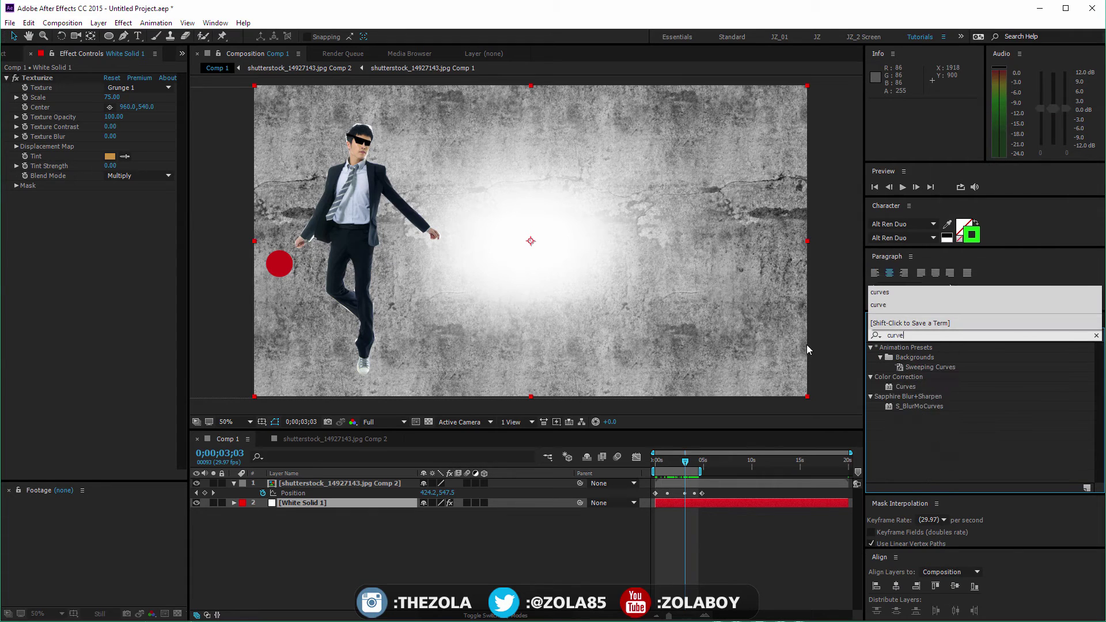
{"action": "type", "text": "s"}
{"action": "left_click_drag", "start_coordinate": [905, 387], "coordinate": [347, 500]}
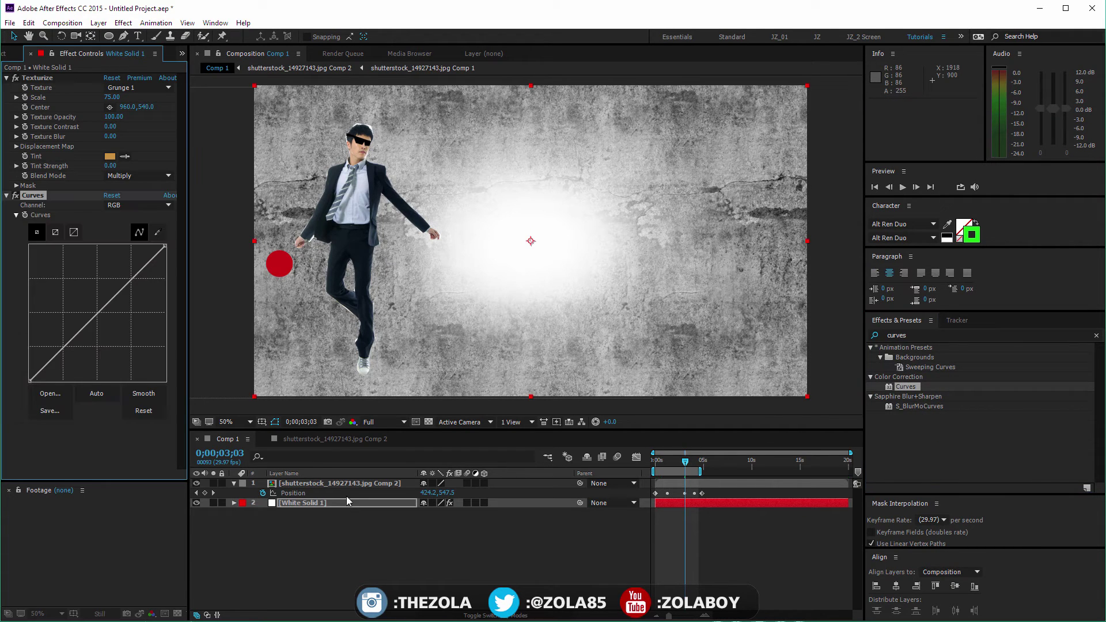
Step: Change the textured background solid's color to dark gray 494949
{"action": "key", "text": "ctrl+shift+y"}
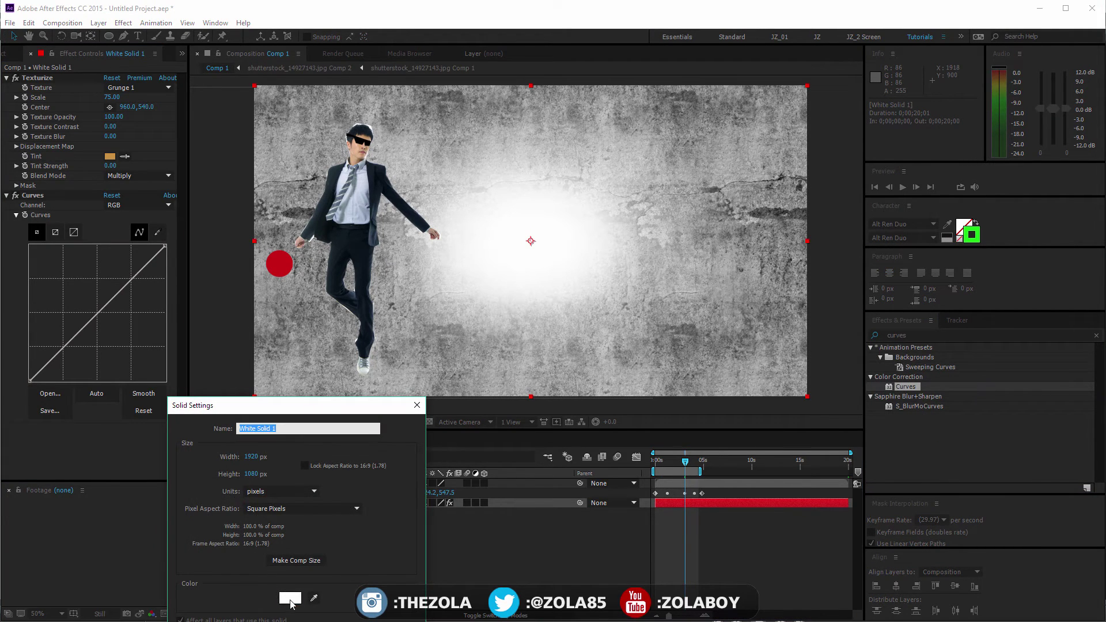
{"action": "left_click", "coordinate": [290, 598]}
{"action": "left_click", "coordinate": [250, 506]}
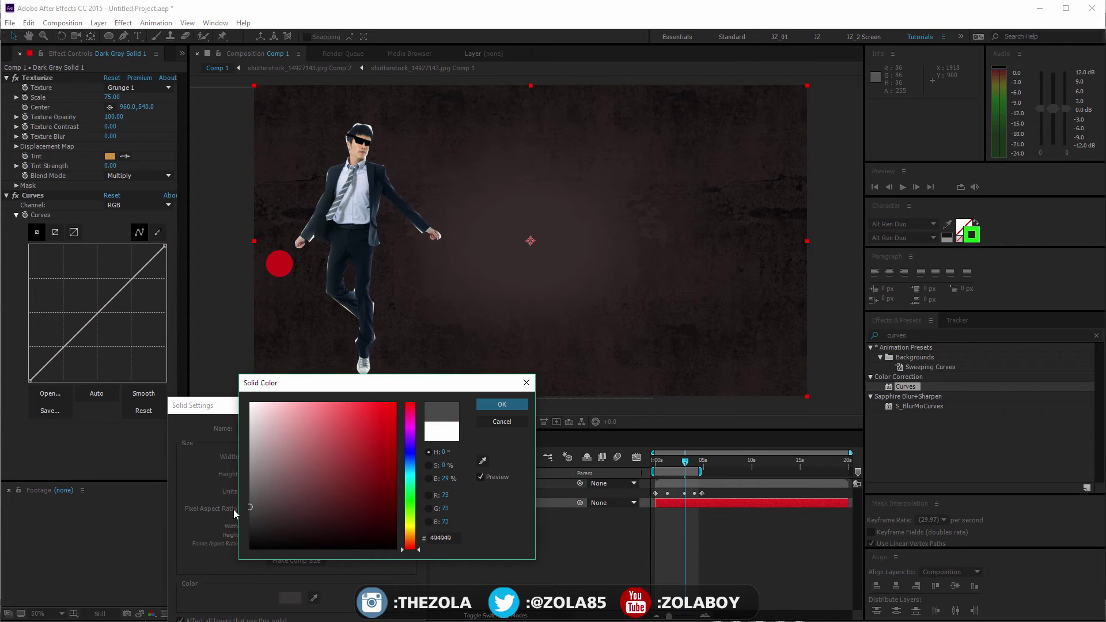
{"action": "left_click", "coordinate": [501, 406]}
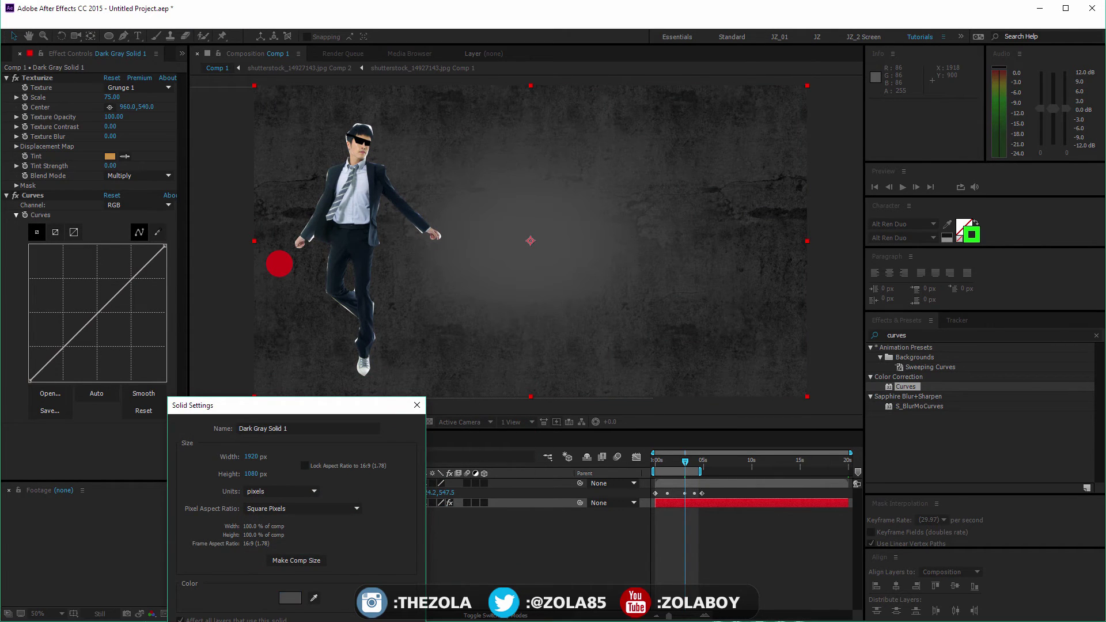
{"action": "key", "text": "Return"}
Step: Add a full-size 1920 by 1080 px red solid layer to the nested Comp 2
{"action": "left_click", "coordinate": [336, 440]}
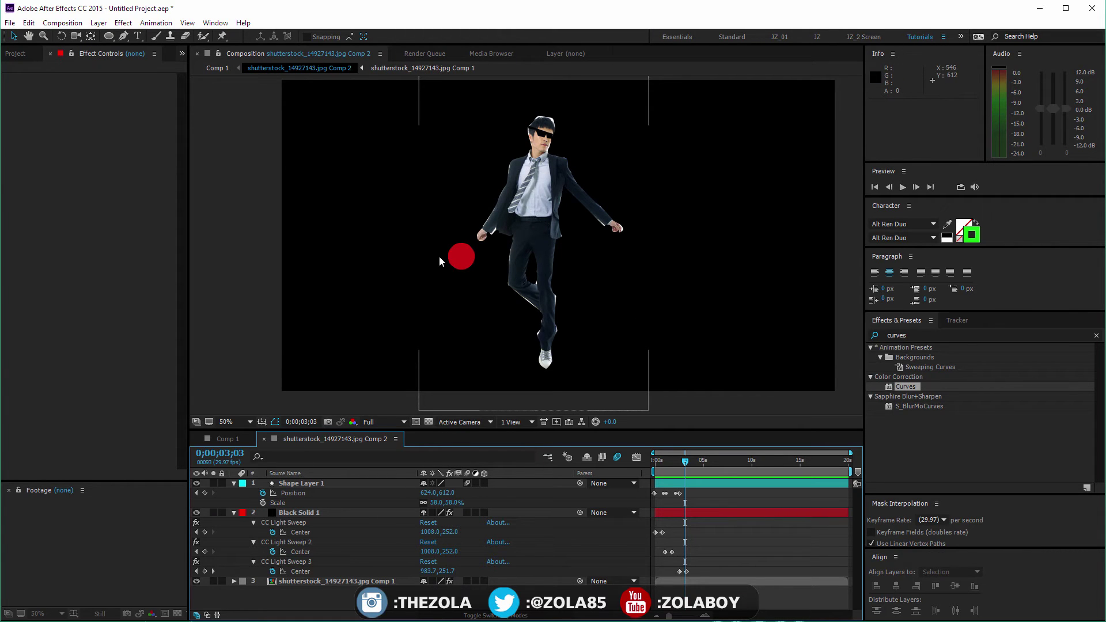
{"action": "key", "text": "ctrl+y"}
{"action": "left_click", "coordinate": [492, 308]}
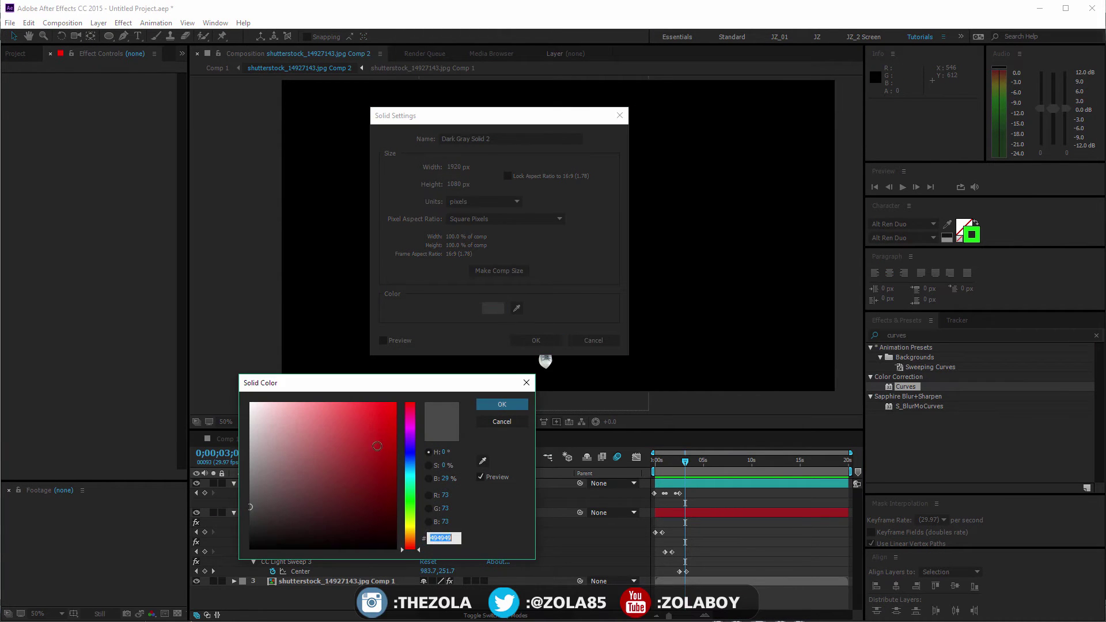
{"action": "left_click", "coordinate": [377, 446]}
{"action": "left_click", "coordinate": [502, 405]}
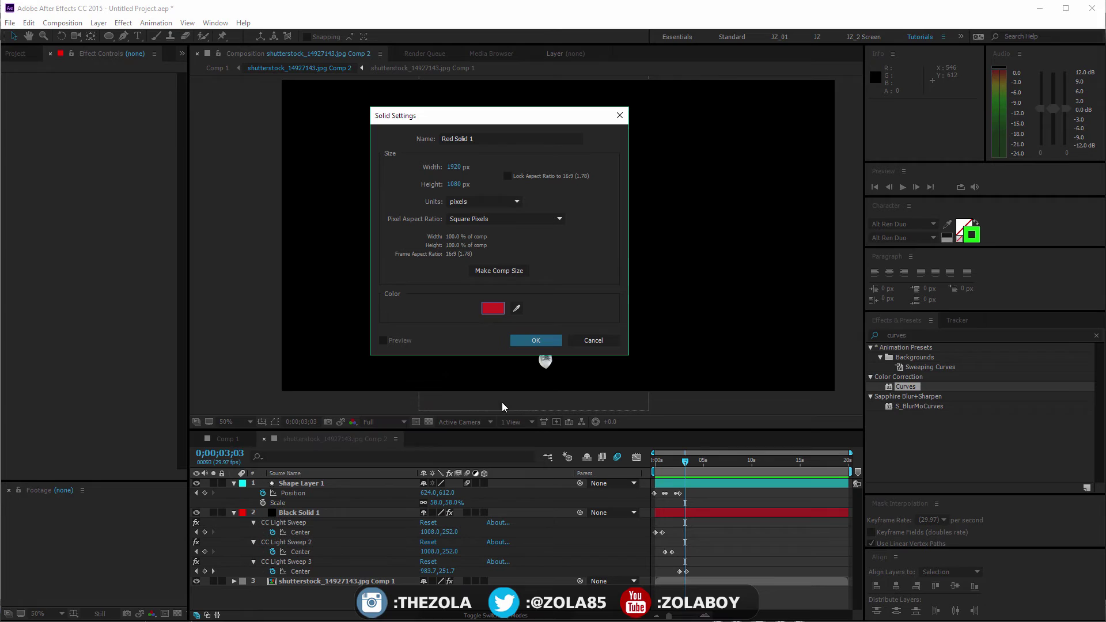
{"action": "left_click", "coordinate": [536, 341]}
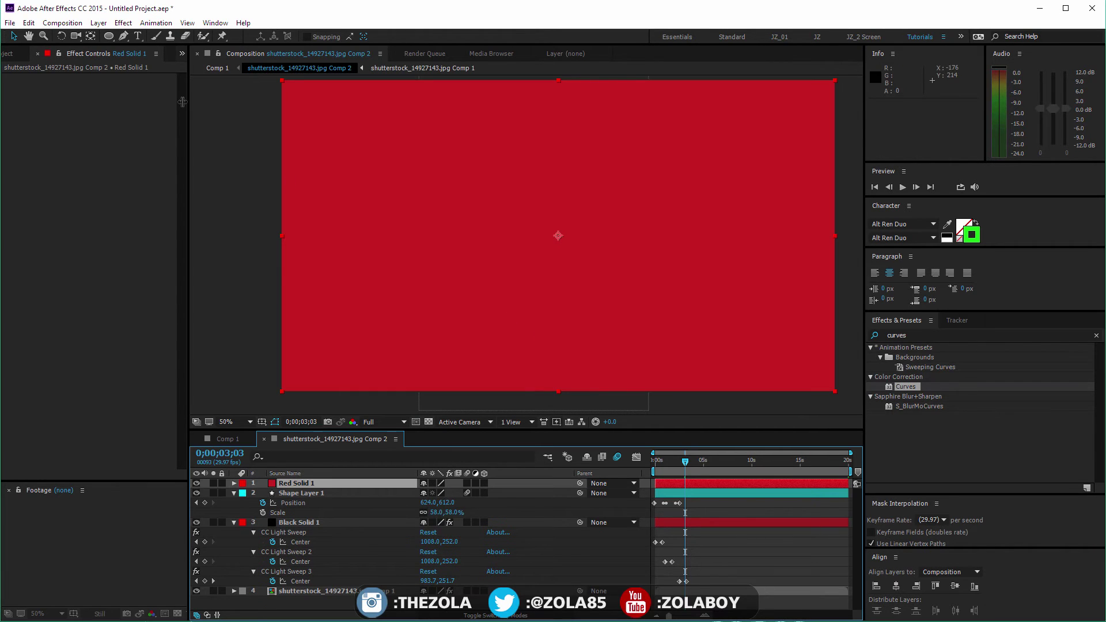
Step: Mask the red solid with a circle about 298 px across over the man's torso, and set the layer's blend mode to Add
{"action": "left_click", "coordinate": [112, 40]}
{"action": "left_click_drag", "start_coordinate": [487, 175], "coordinate": [572, 260]}
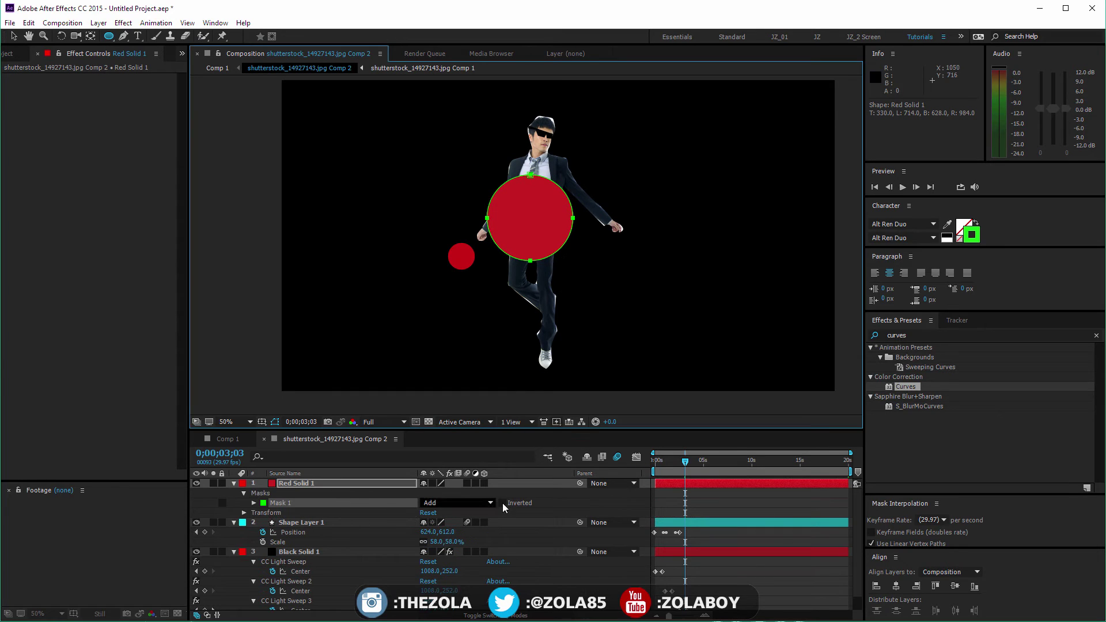
{"action": "left_click", "coordinate": [484, 616]}
{"action": "left_click", "coordinate": [436, 484]}
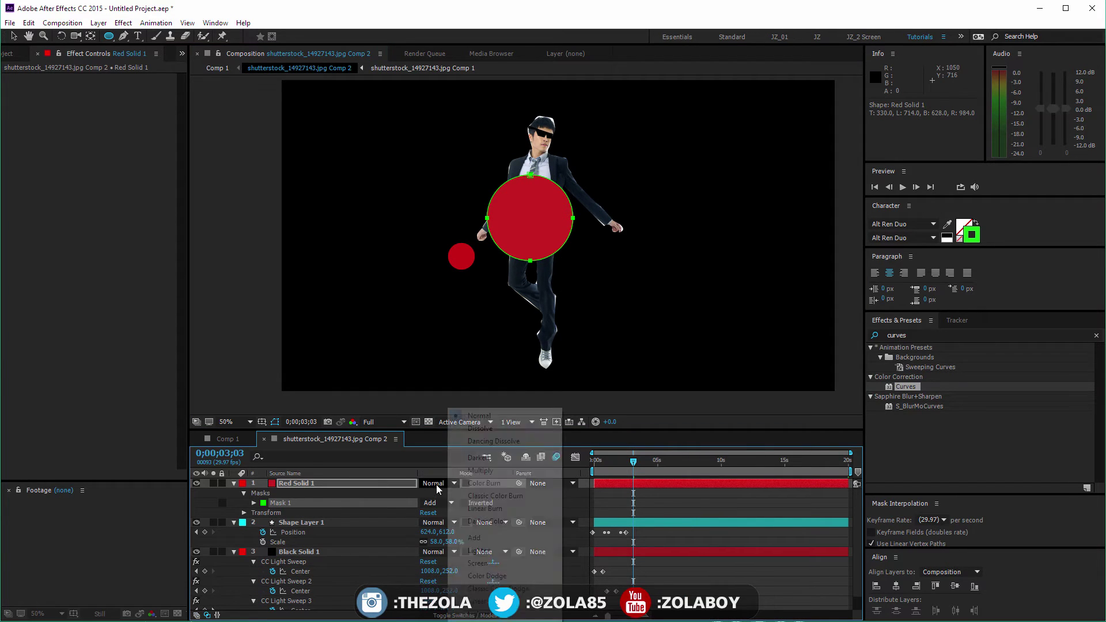
{"action": "left_click", "coordinate": [493, 538]}
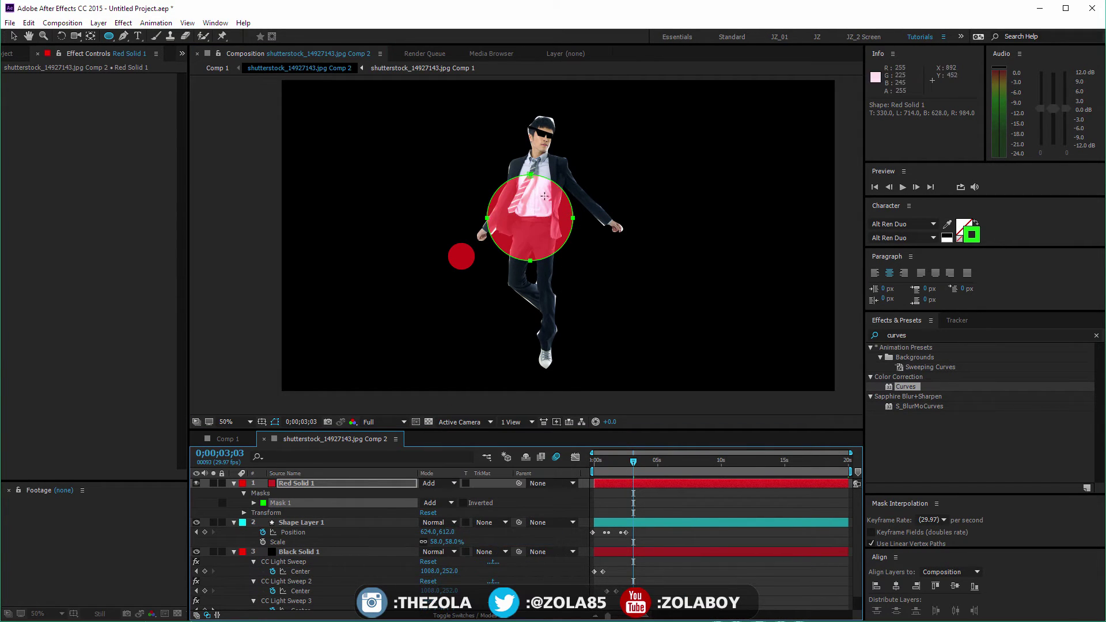
Step: Set the red solid's mask feather to 211 pixels and move the glow over the small red circle, to about 730, 668
{"action": "key", "text": "f"}
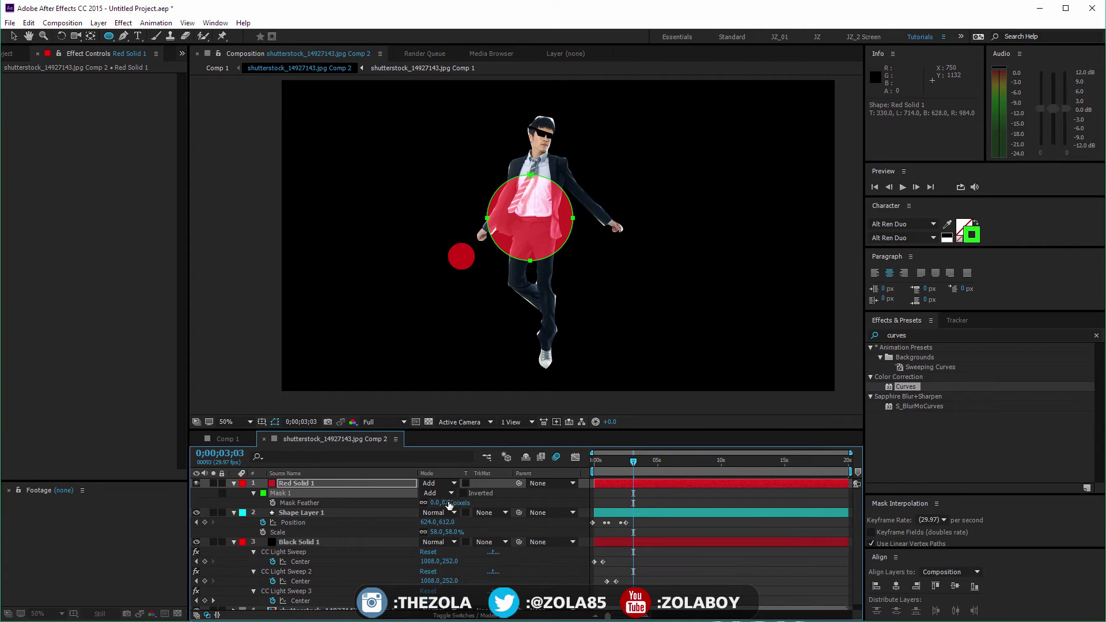
{"action": "left_click_drag", "start_coordinate": [452, 505], "coordinate": [516, 495]}
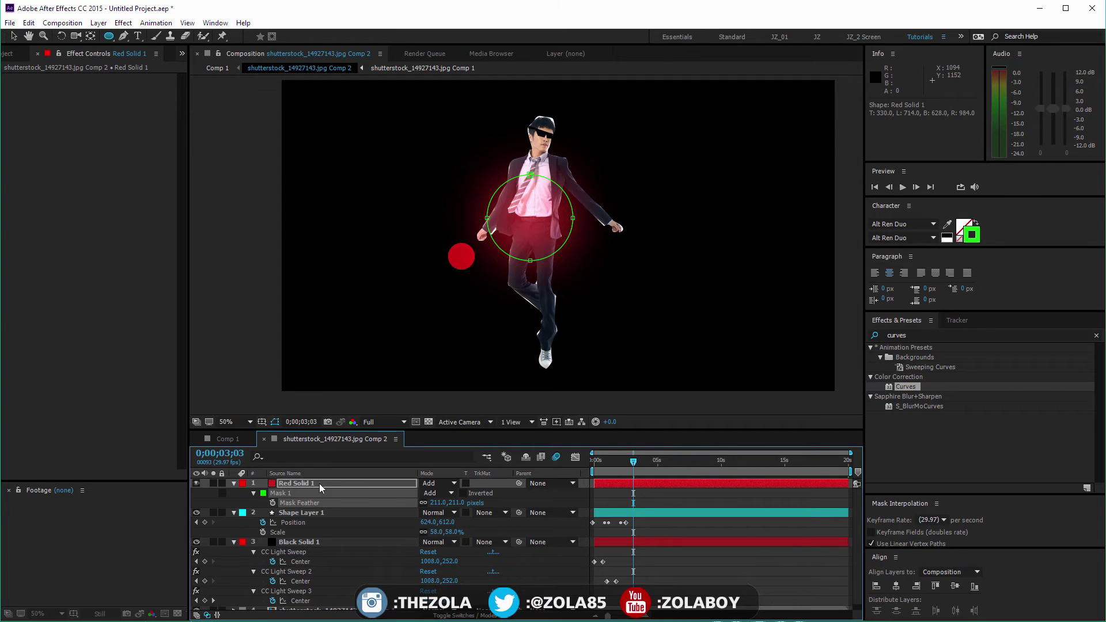
{"action": "left_click", "coordinate": [342, 484]}
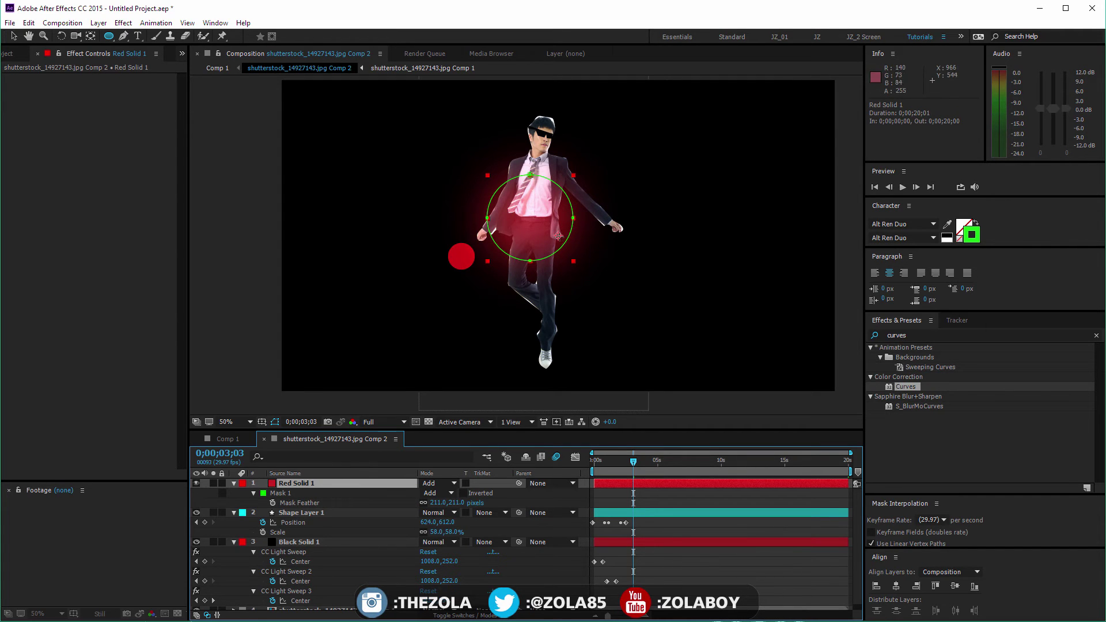
{"action": "left_click_drag", "start_coordinate": [530, 214], "coordinate": [462, 249]}
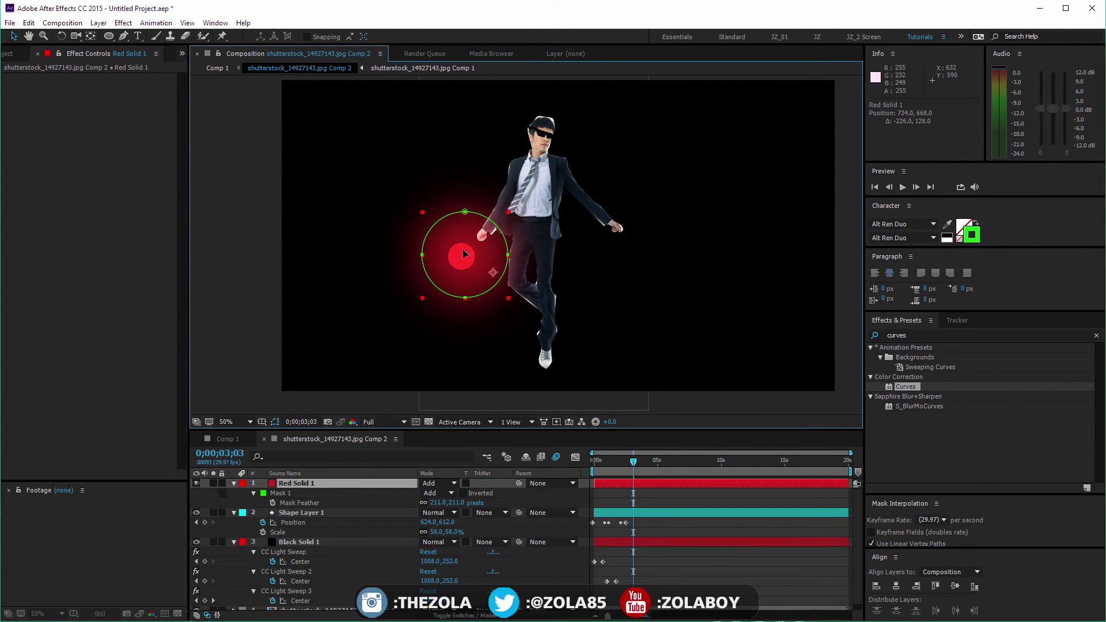
Step: Collapse the lower layers' properties, parent the red glow solid to Shape Layer 1, and scrub to check that it follows the circle
{"action": "left_click", "coordinate": [233, 542]}
{"action": "left_click", "coordinate": [233, 513]}
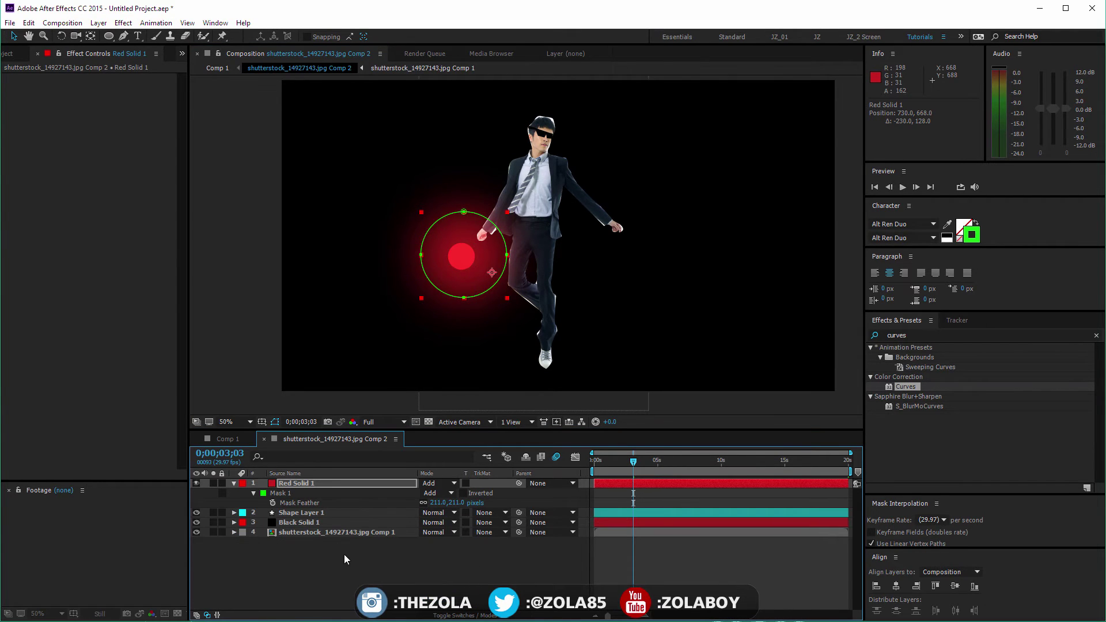
{"action": "left_click", "coordinate": [345, 555]}
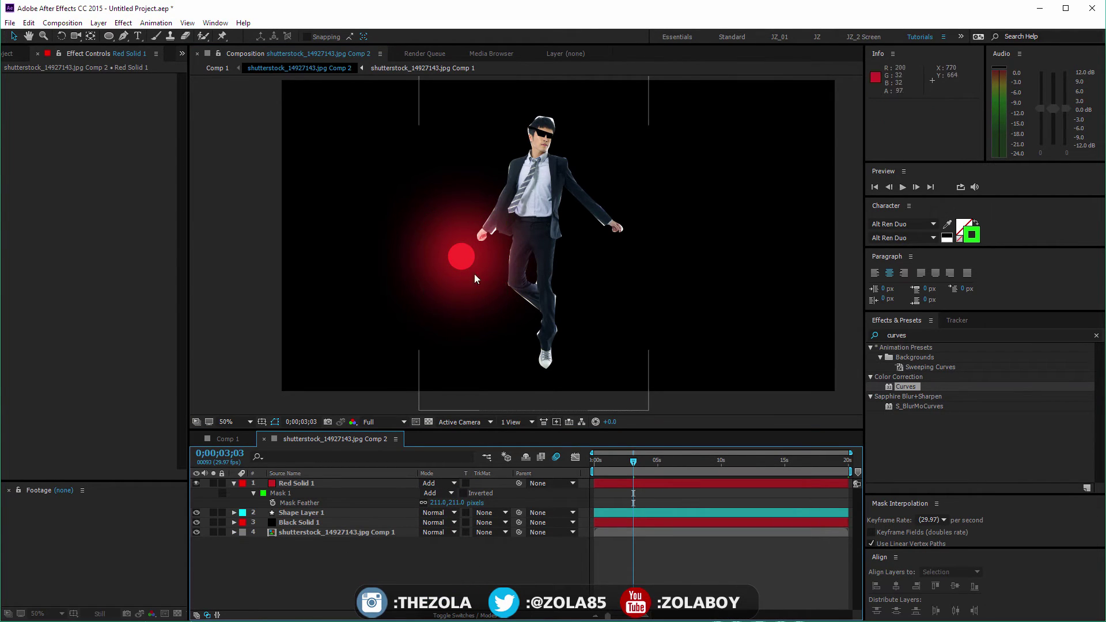
{"action": "left_click", "coordinate": [318, 482]}
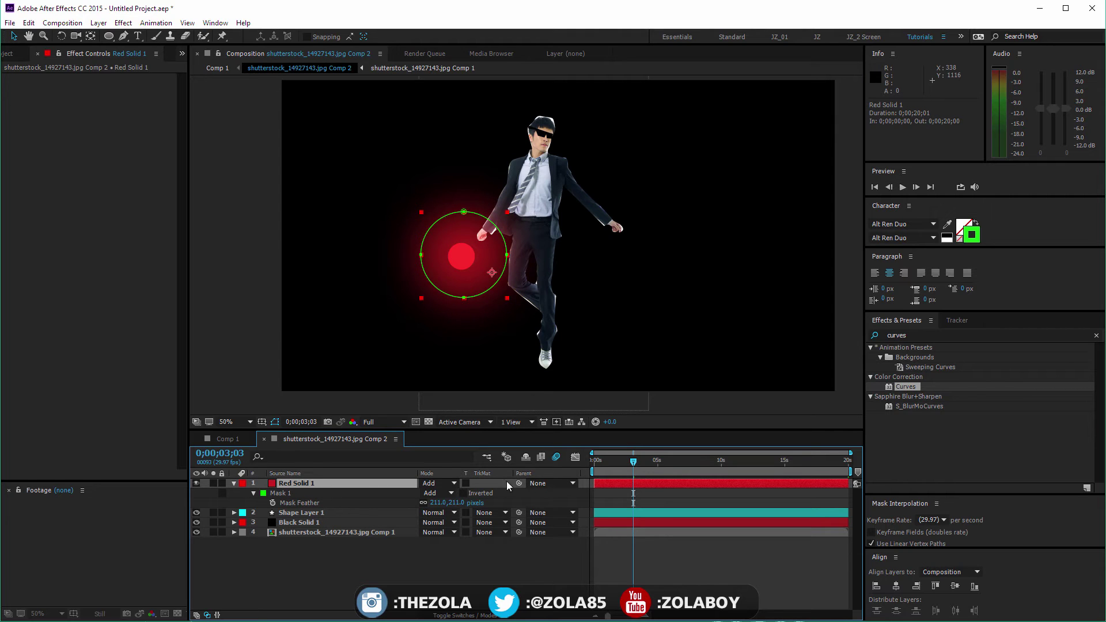
{"action": "left_click_drag", "start_coordinate": [520, 486], "coordinate": [317, 513]}
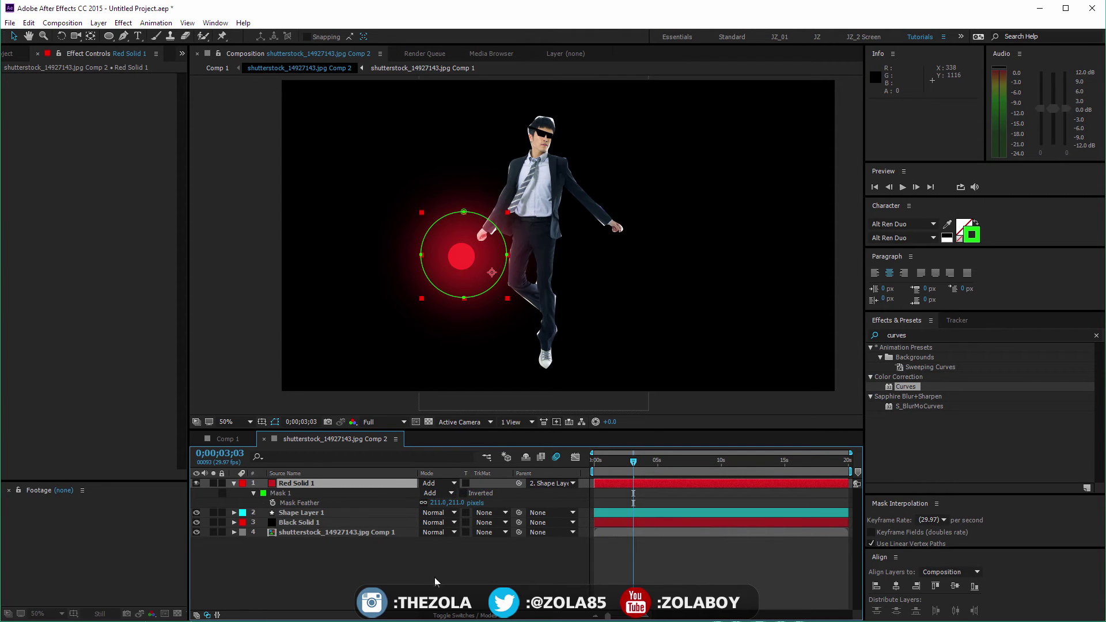
{"action": "mouse_move", "coordinate": [607, 461]}
{"action": "left_mouse_down"}
{"action": "mouse_move", "coordinate": [633, 462]}
{"action": "mouse_move", "coordinate": [612, 464]}
{"action": "left_mouse_up"}
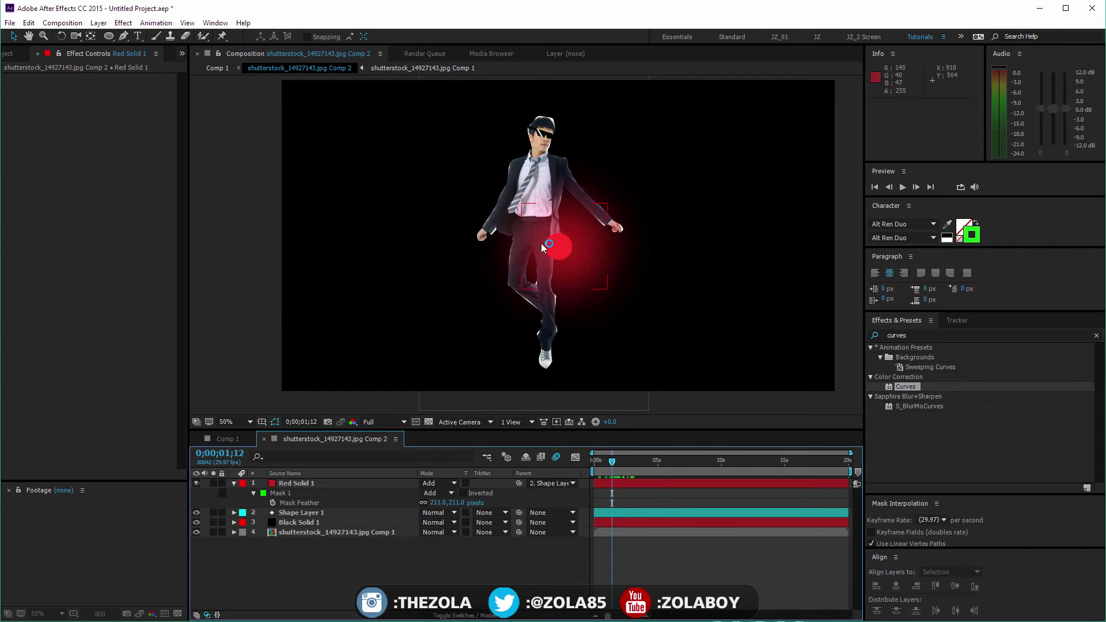
Step: Compare the red glow in Normal blend mode up close and return it to Add
{"action": "scroll", "coordinate": [524, 244], "scroll_direction": "up", "scroll_amount": 2}
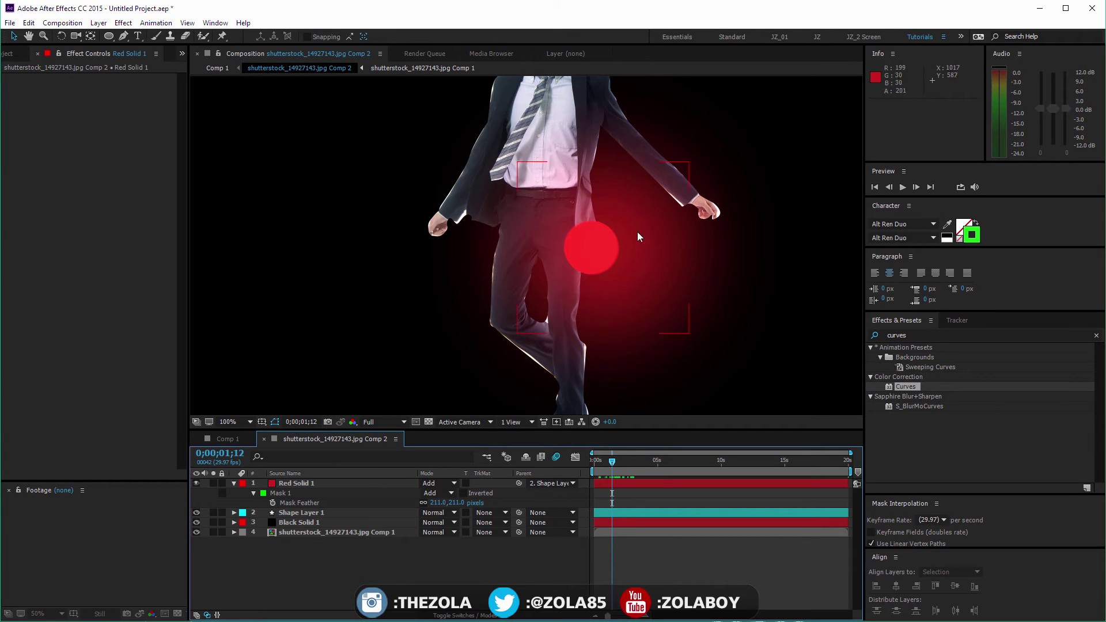
{"action": "left_click", "coordinate": [433, 484]}
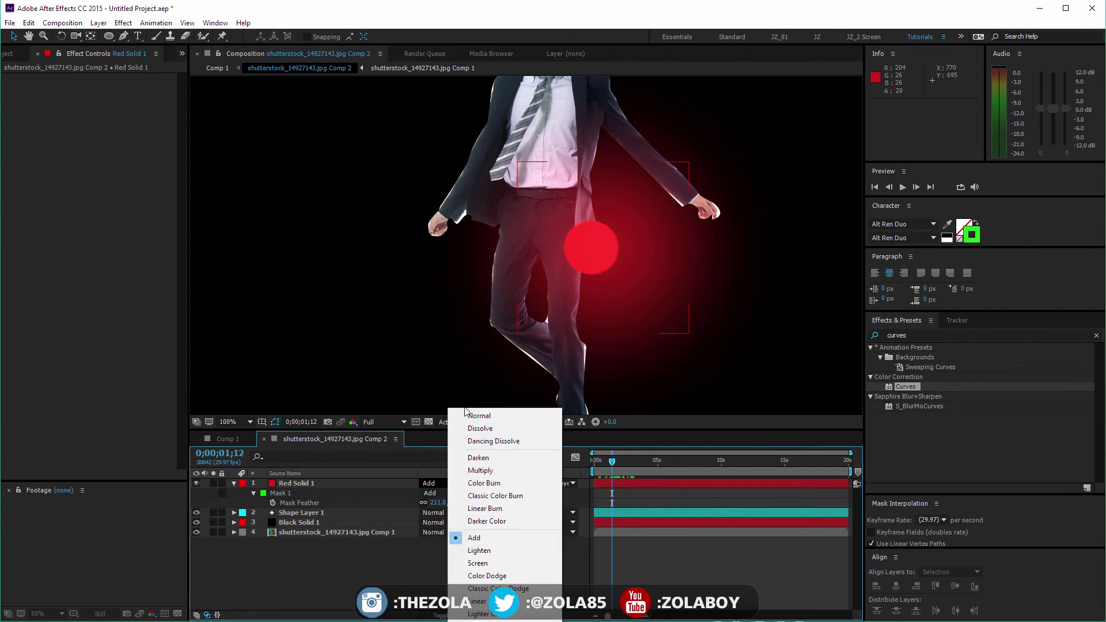
{"action": "left_click", "coordinate": [461, 419]}
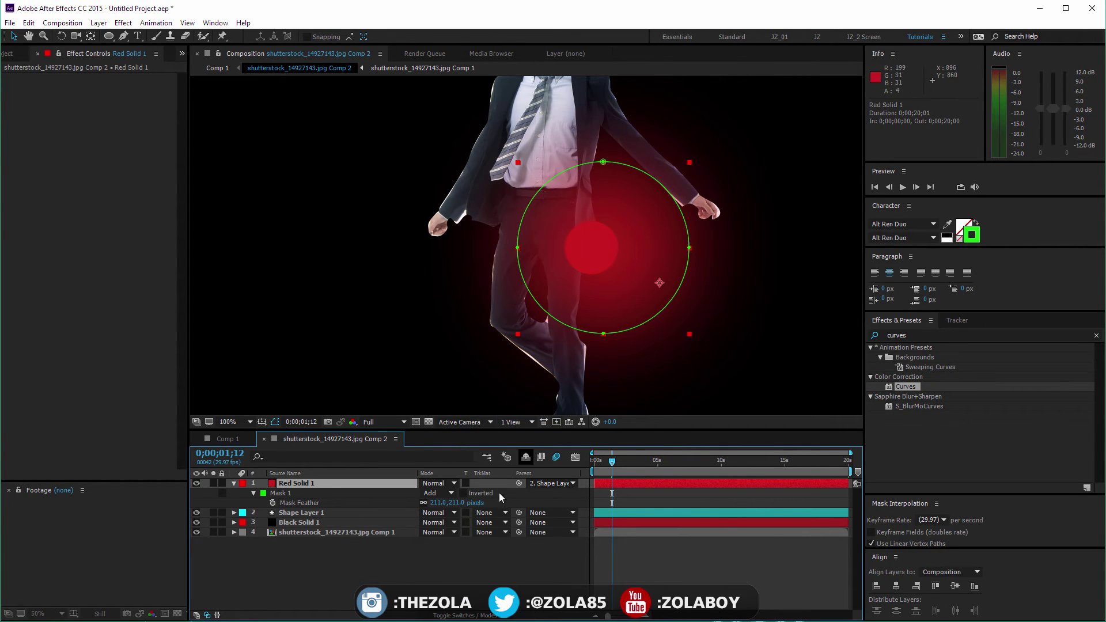
{"action": "left_click", "coordinate": [435, 483]}
{"action": "left_click", "coordinate": [491, 540]}
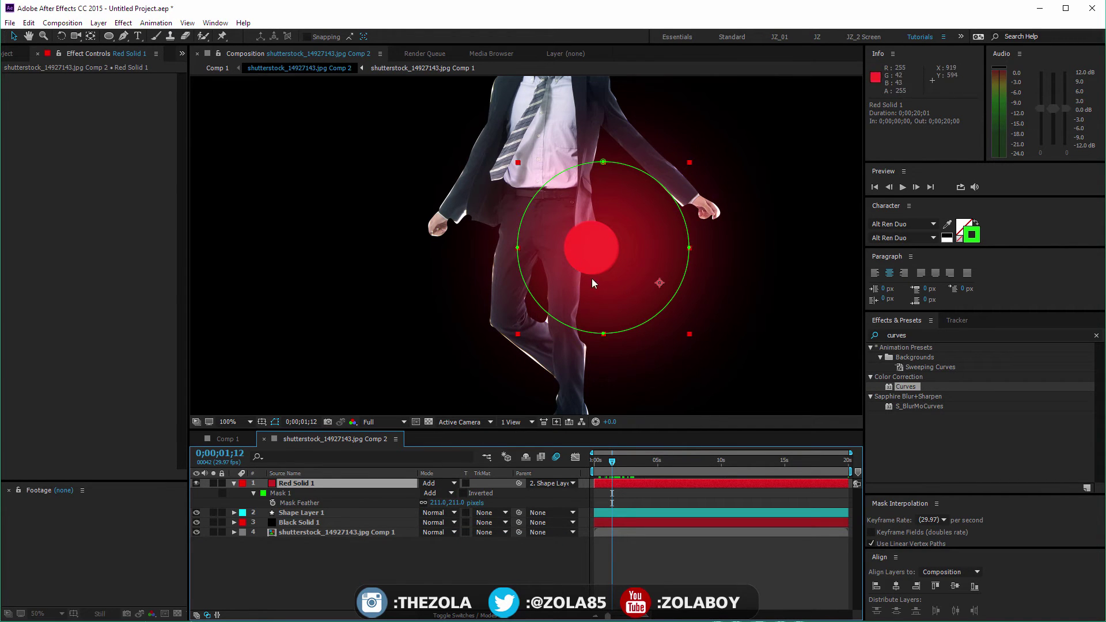
Step: Examine the red glow on the man up close in Comp 1, undoing the stray move of the nested layer
{"action": "key", "text": "Tab"}
{"action": "left_click", "coordinate": [449, 511]}
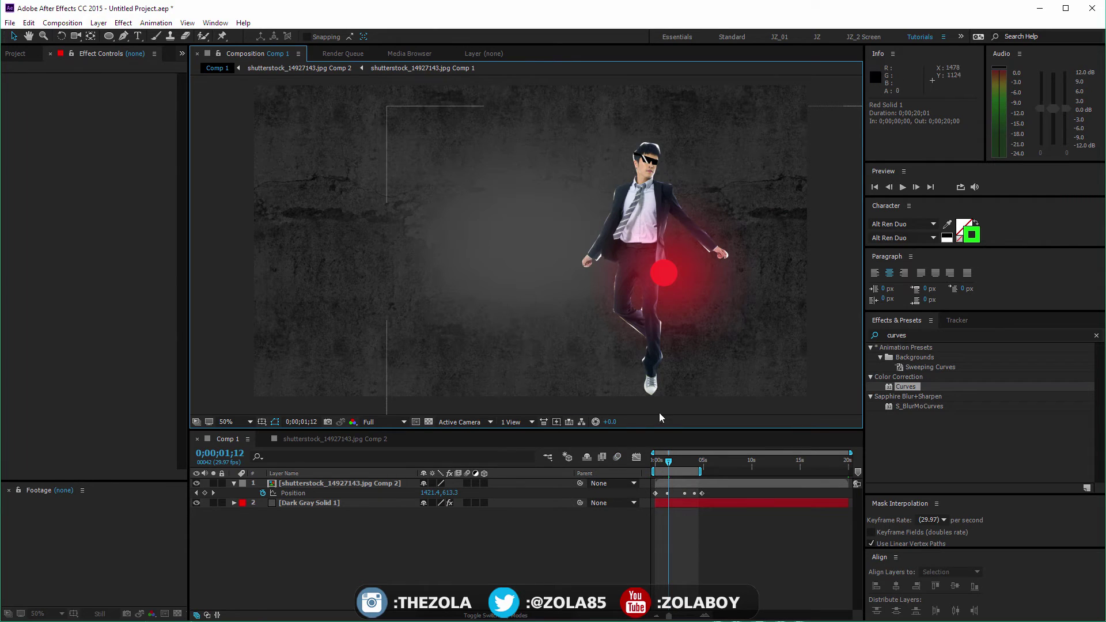
{"action": "left_click_drag", "start_coordinate": [665, 278], "coordinate": [607, 300]}
{"action": "key", "text": "ctrl+z"}
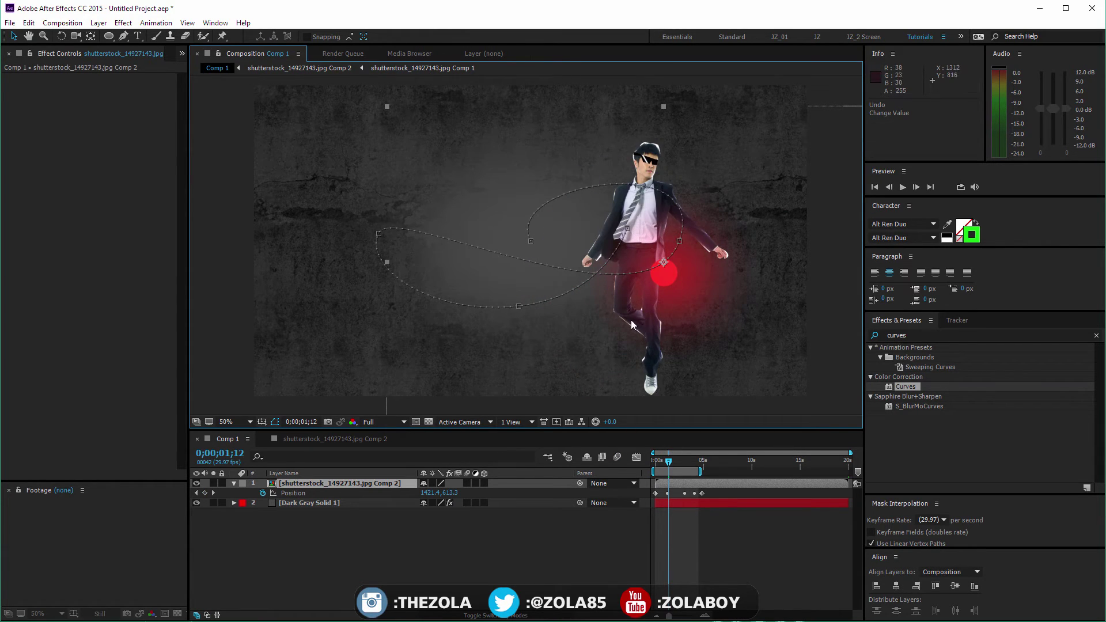
{"action": "scroll", "coordinate": [632, 323], "scroll_direction": "up", "scroll_amount": 1}
{"action": "left_click_drag", "start_coordinate": [751, 314], "coordinate": [562, 293]}
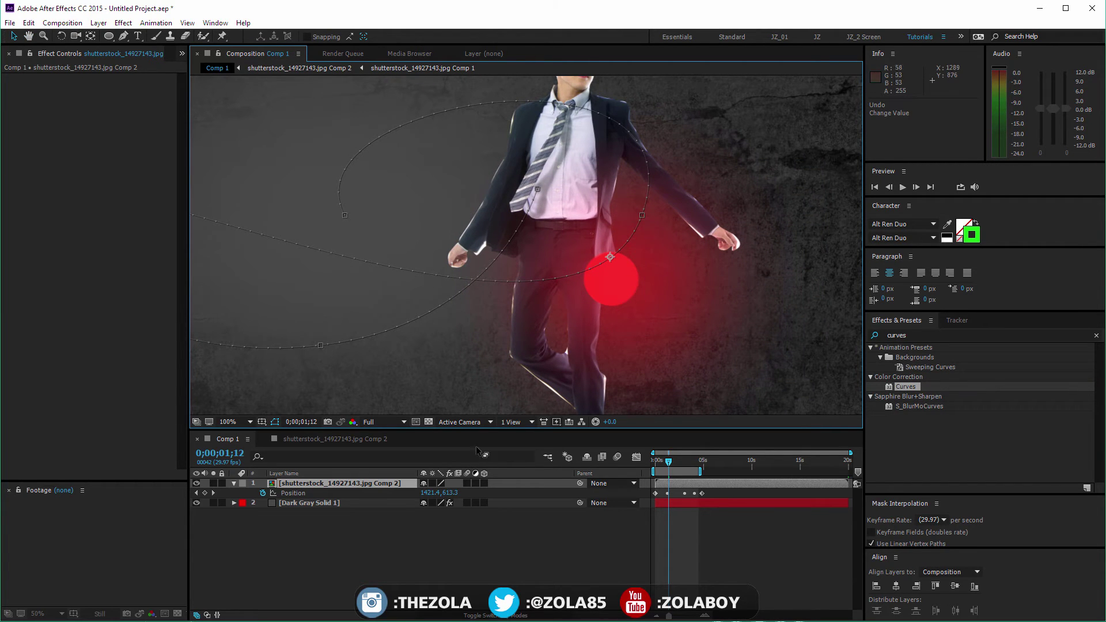
Step: Compare the red glow in Comp 1 with Collapse Transformations on and off for the nested layer, scrubbing to 0;00;01;09
{"action": "left_click", "coordinate": [432, 483]}
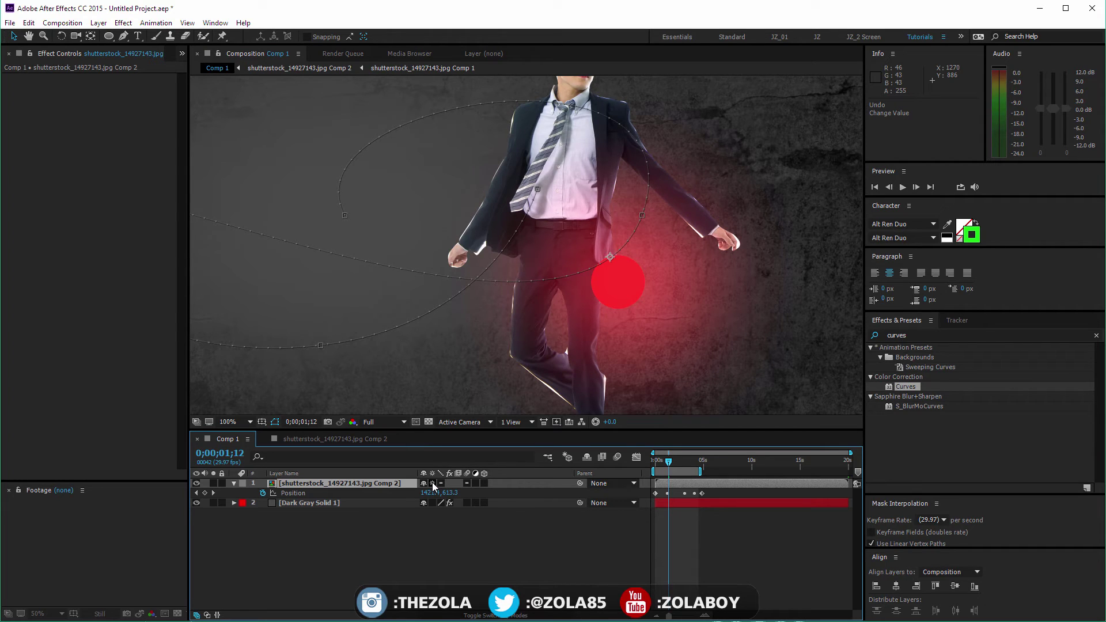
{"action": "left_click", "coordinate": [432, 482]}
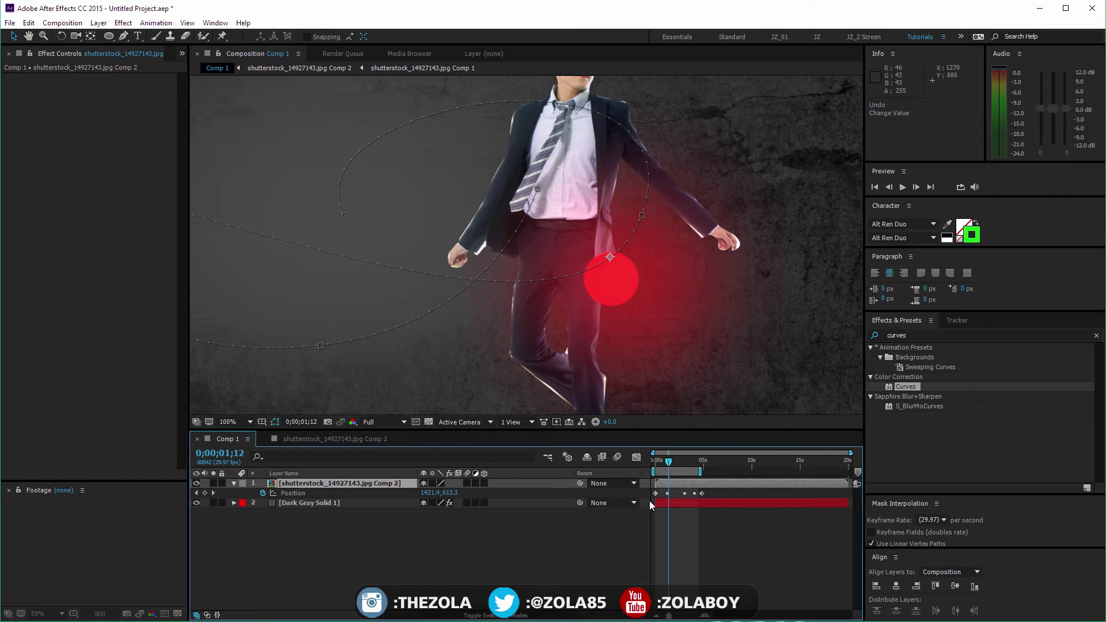
{"action": "left_click", "coordinate": [661, 462]}
{"action": "left_click_drag", "start_coordinate": [660, 462], "coordinate": [668, 459]}
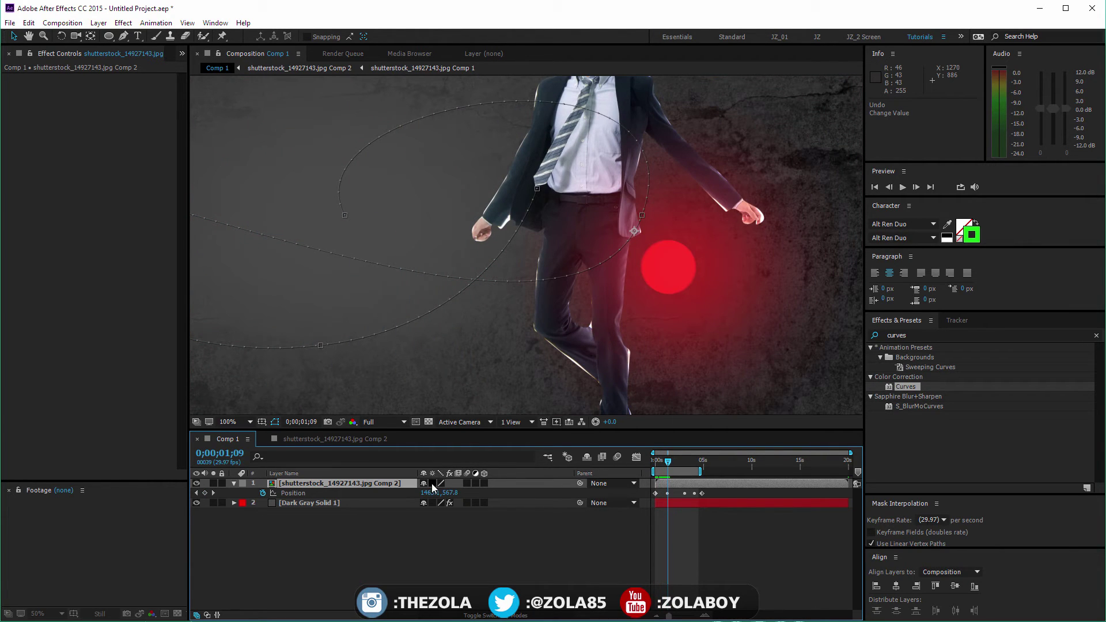
Step: Check the Comp 2 pre-comp, enable Collapse Transformations on its nested layer in Comp 1, and scrub to 0;00;01;24
{"action": "double_click", "coordinate": [362, 483]}
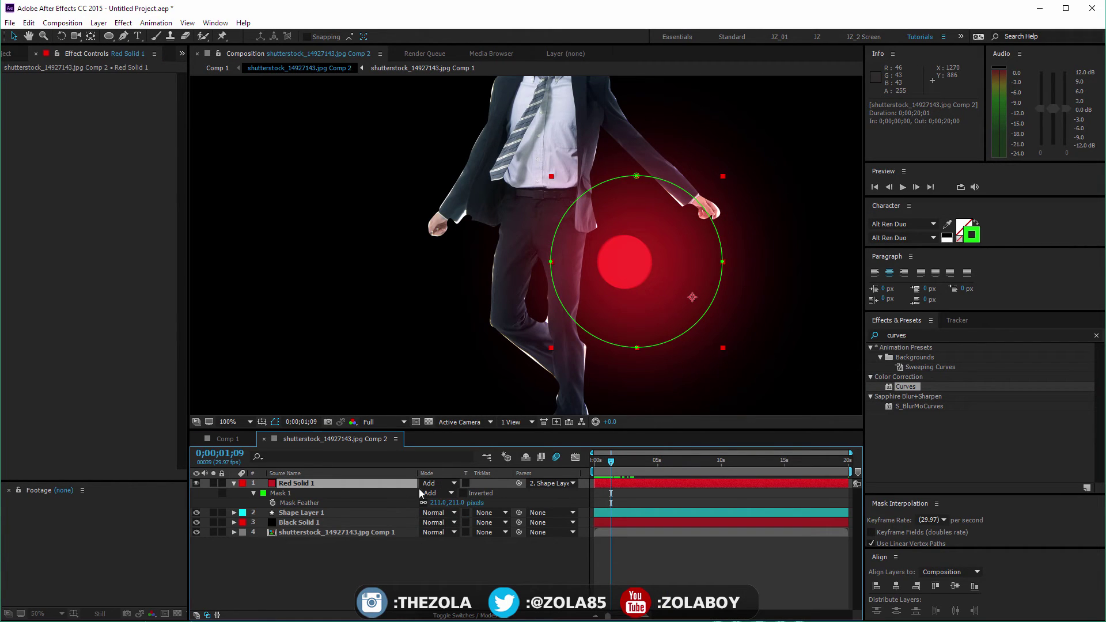
{"action": "left_click", "coordinate": [229, 440]}
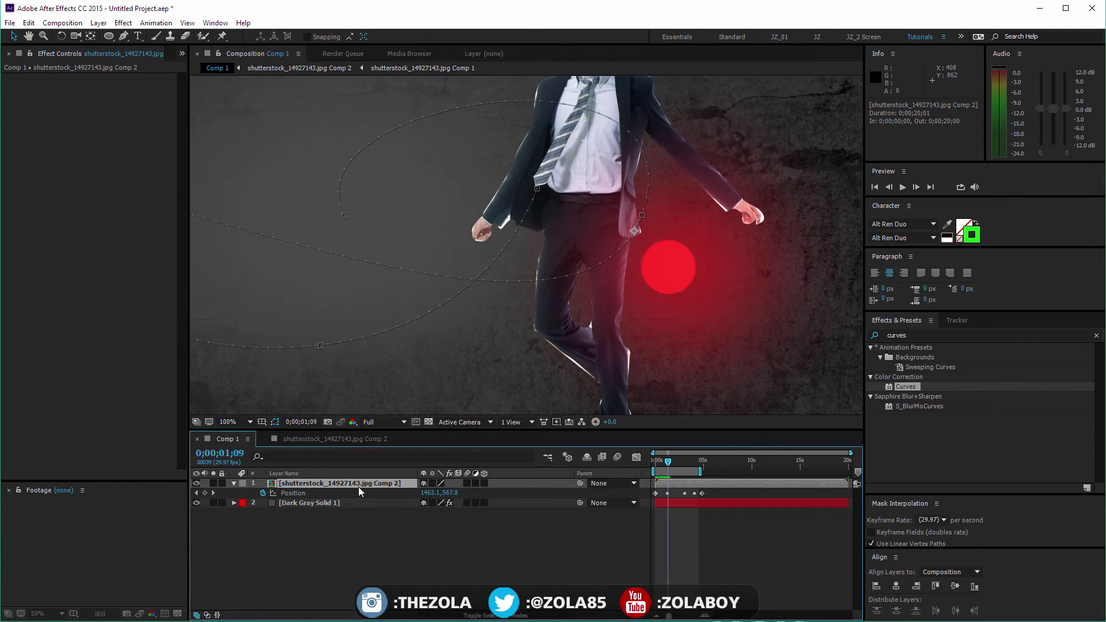
{"action": "left_click", "coordinate": [432, 483]}
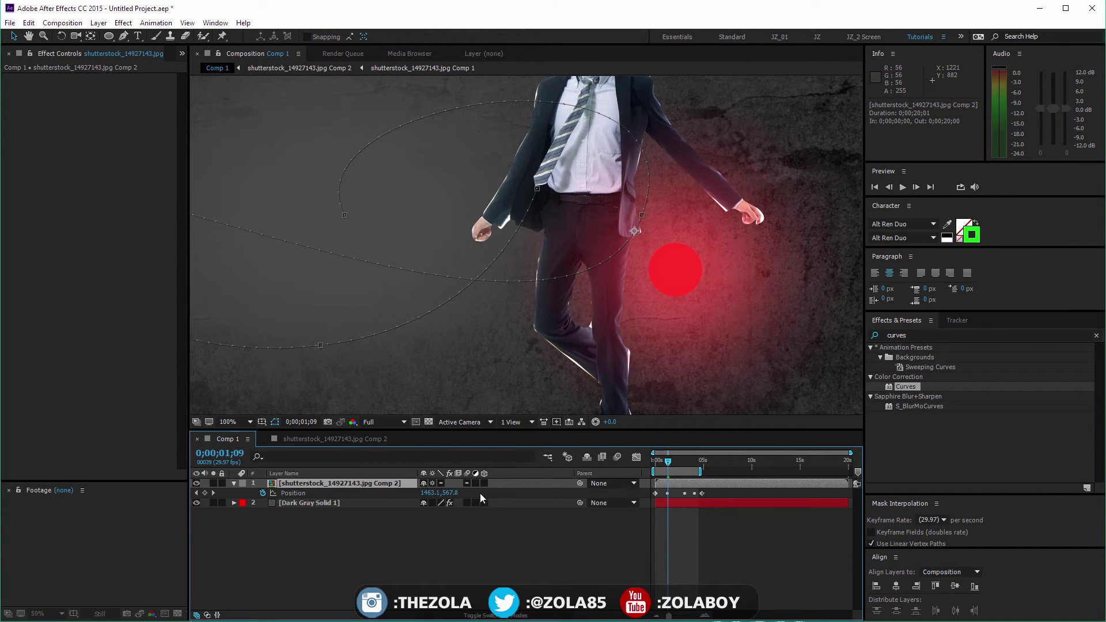
{"action": "key", "text": "comma"}
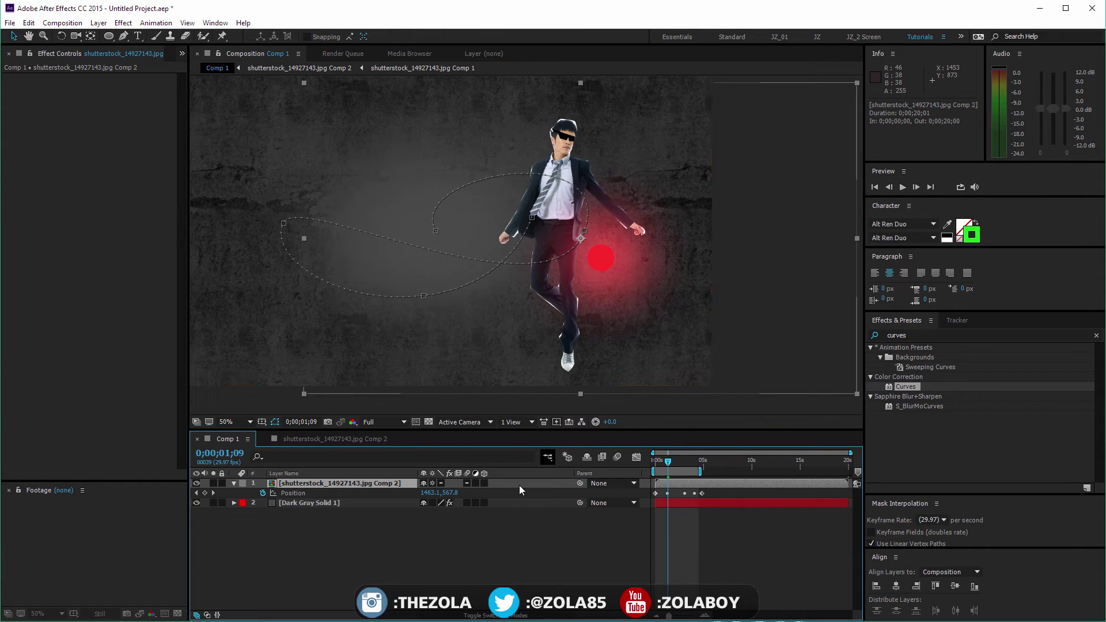
{"action": "mouse_move", "coordinate": [667, 461]}
{"action": "left_mouse_down"}
{"action": "mouse_move", "coordinate": [658, 462]}
{"action": "mouse_move", "coordinate": [682, 460]}
{"action": "mouse_move", "coordinate": [672, 461]}
{"action": "left_mouse_up"}
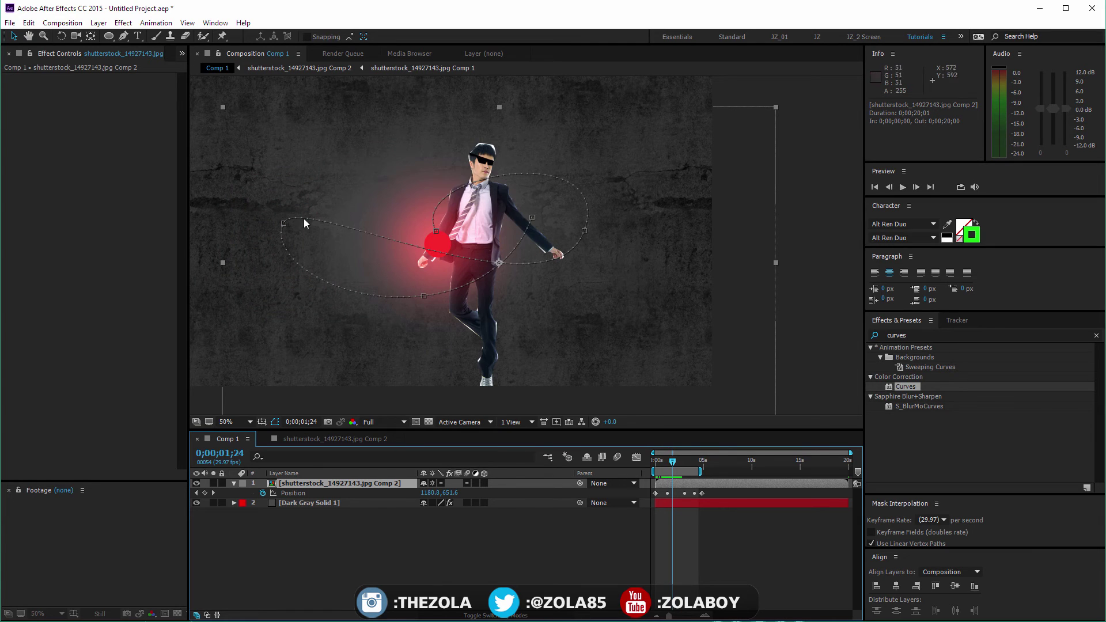
Step: Compare the red glow inside the Comp 2 pre-comp with its blend over the textured background in Comp 1 at several times
{"action": "double_click", "coordinate": [312, 486]}
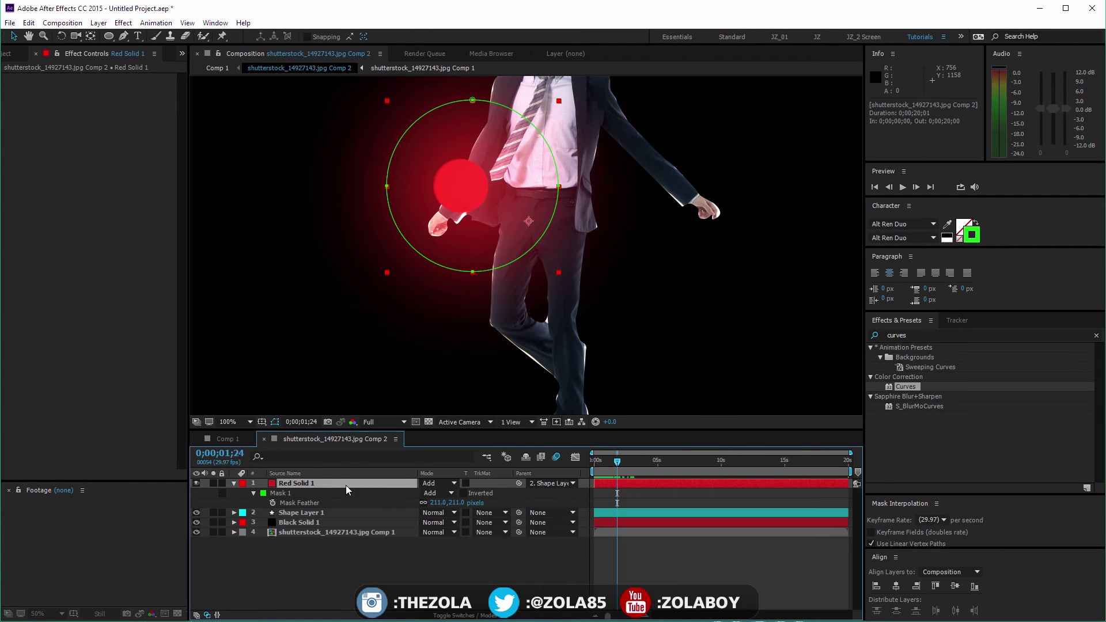
{"action": "left_click_drag", "start_coordinate": [620, 465], "coordinate": [620, 462]}
{"action": "key", "text": "Tab"}
{"action": "left_click", "coordinate": [434, 407]}
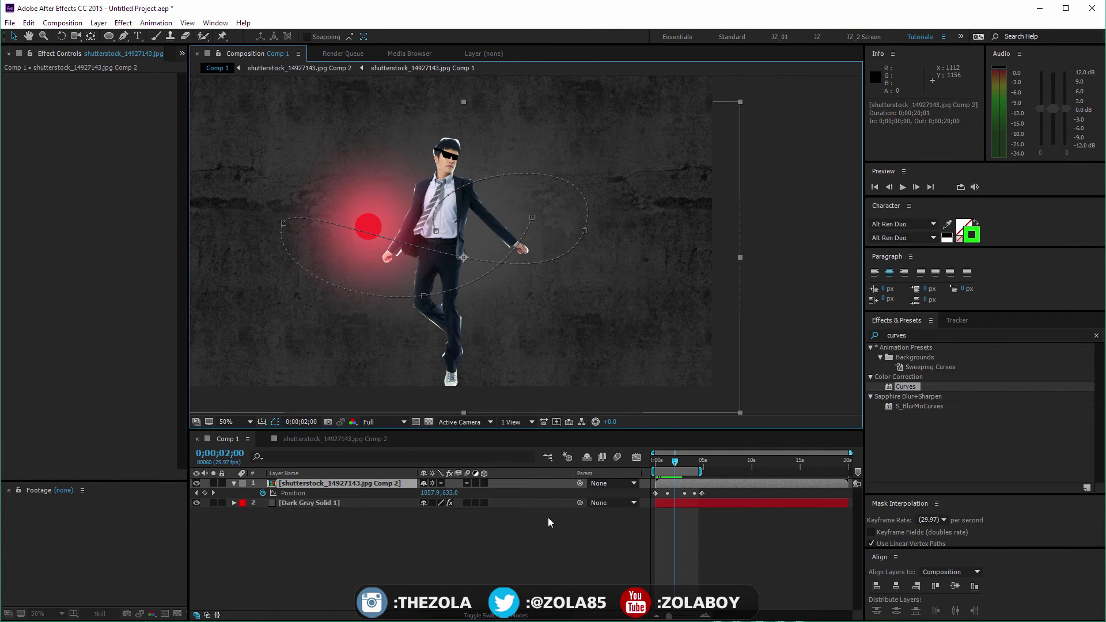
{"action": "left_click_drag", "start_coordinate": [674, 463], "coordinate": [671, 464]}
{"action": "key", "text": "F4"}
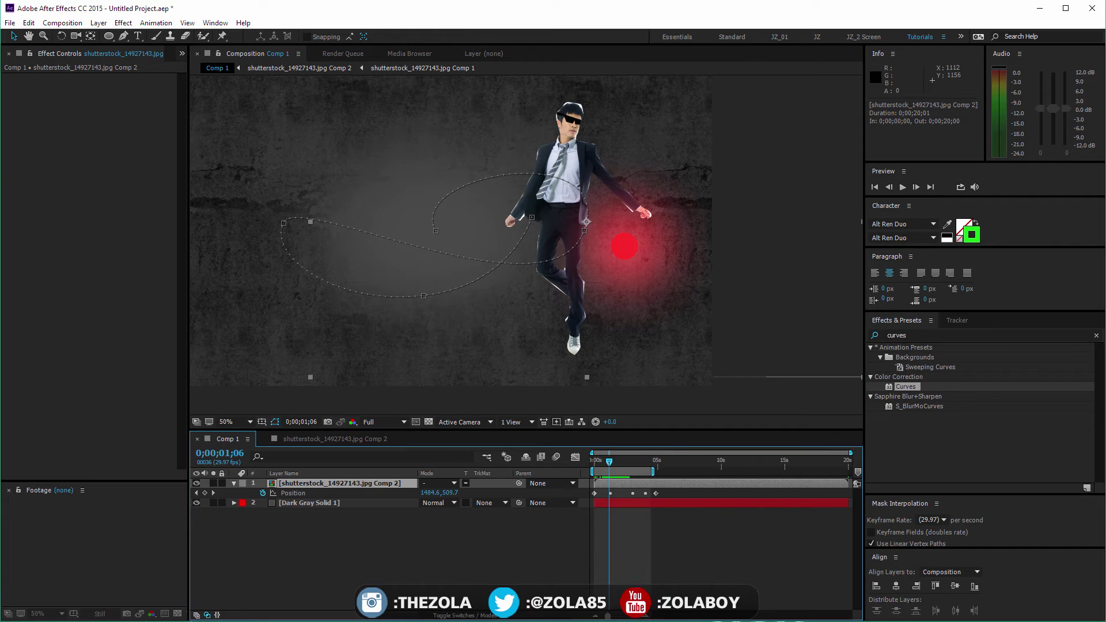
{"action": "left_click", "coordinate": [485, 613]}
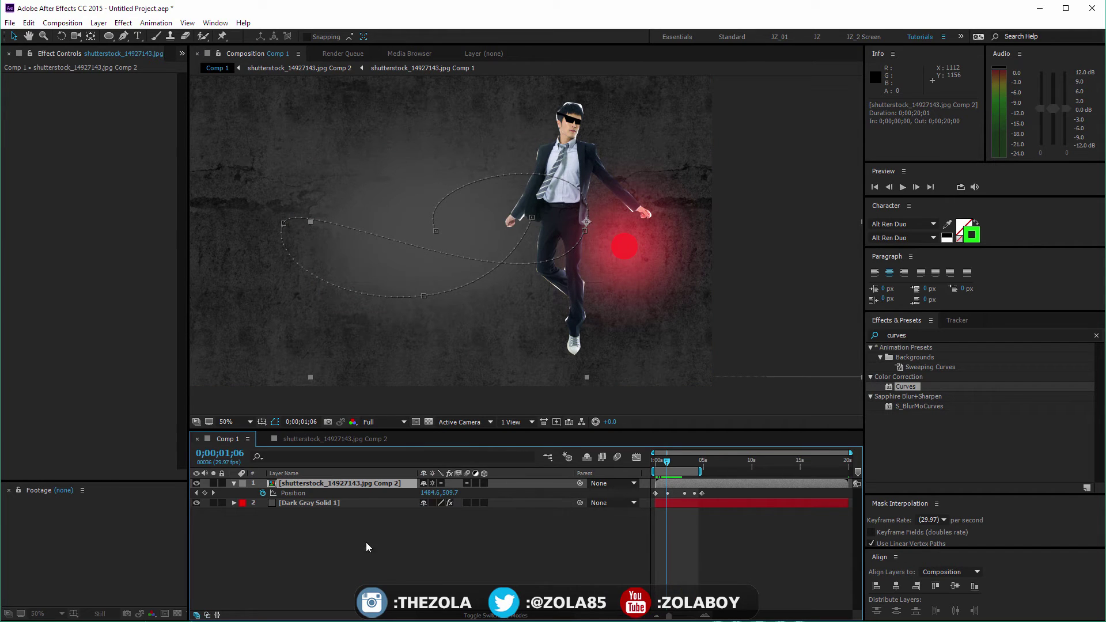
{"action": "double_click", "coordinate": [341, 484]}
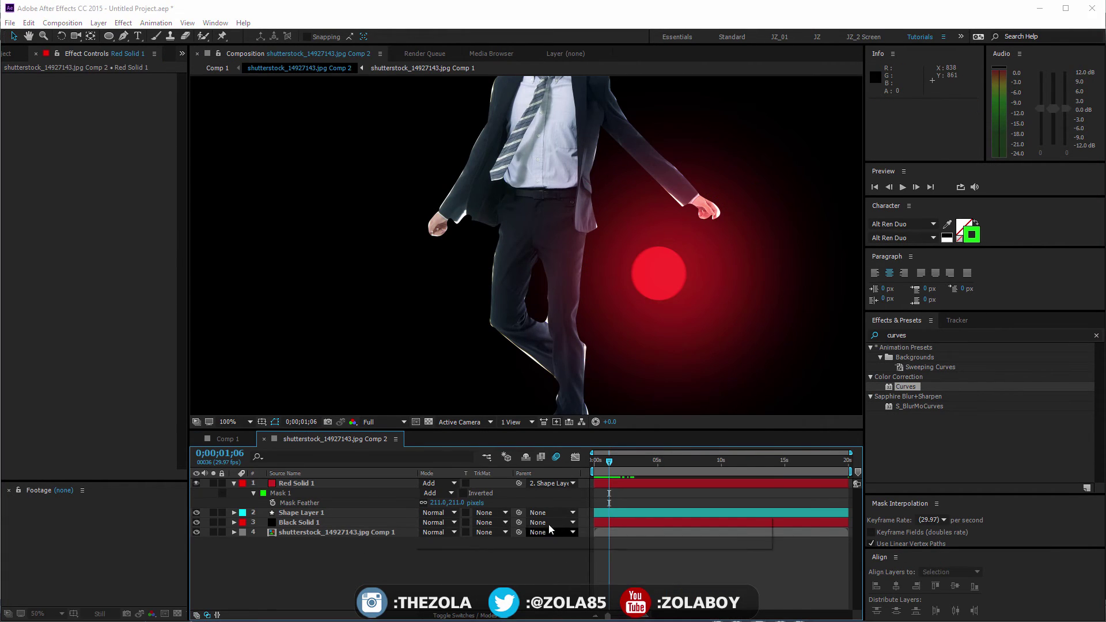
{"action": "key", "text": "Tab"}
{"action": "left_click", "coordinate": [462, 531]}
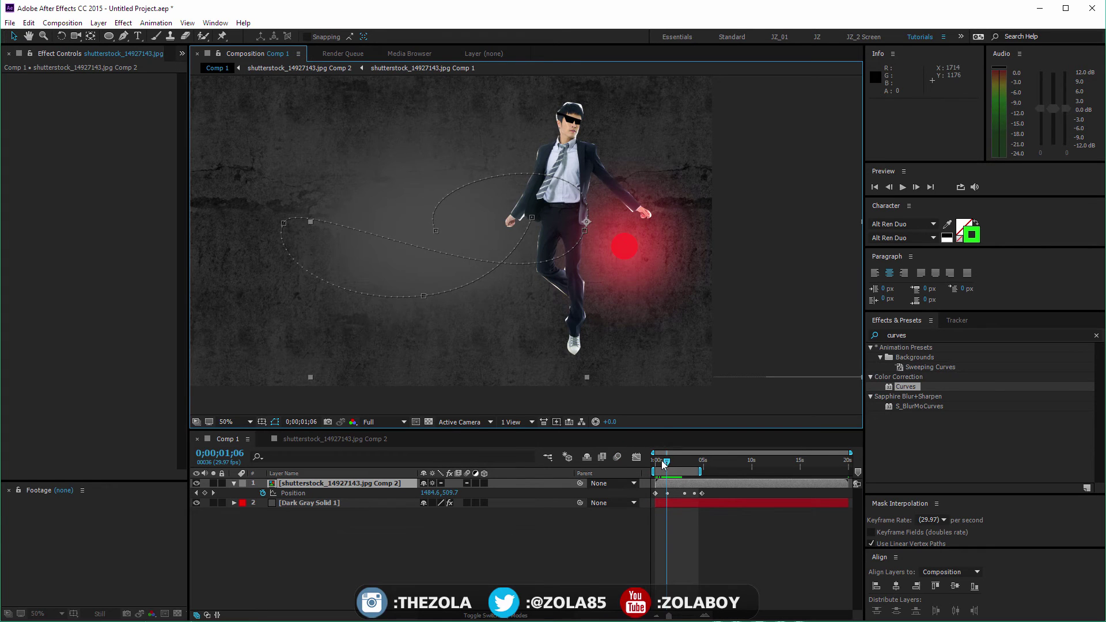
{"action": "mouse_move", "coordinate": [666, 461]}
{"action": "left_mouse_down"}
{"action": "mouse_move", "coordinate": [682, 461]}
{"action": "mouse_move", "coordinate": [661, 467]}
{"action": "left_mouse_up"}
Step: Try the CC Toner effect on the nested Comp 2 layer in Comp 1 and remove it again
{"action": "left_click", "coordinate": [390, 523]}
{"action": "left_click", "coordinate": [360, 485]}
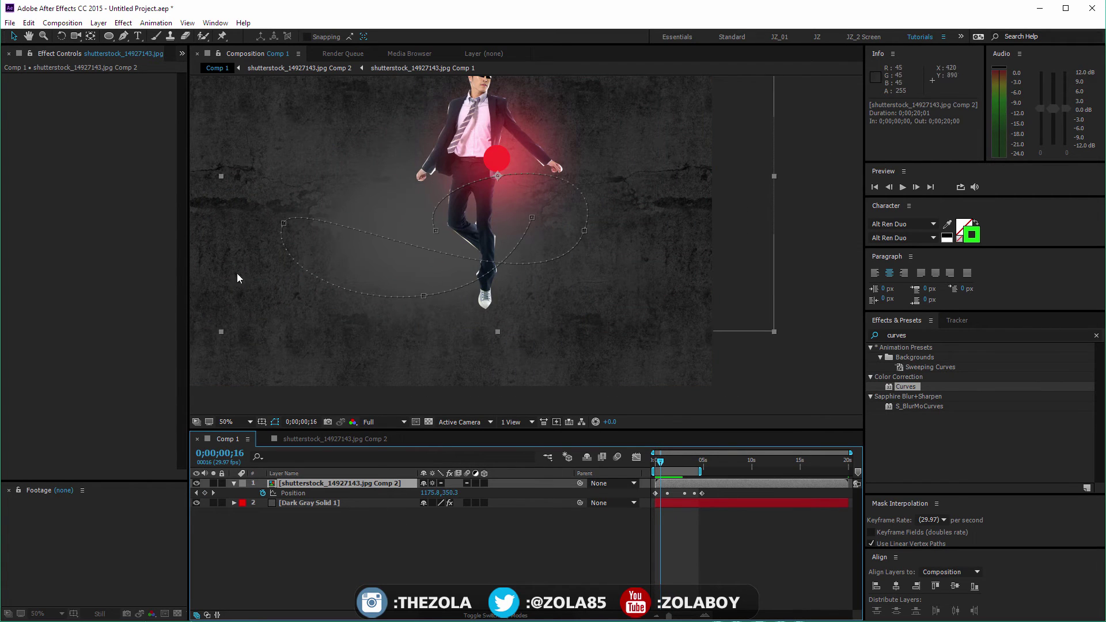
{"action": "left_click", "coordinate": [890, 335]}
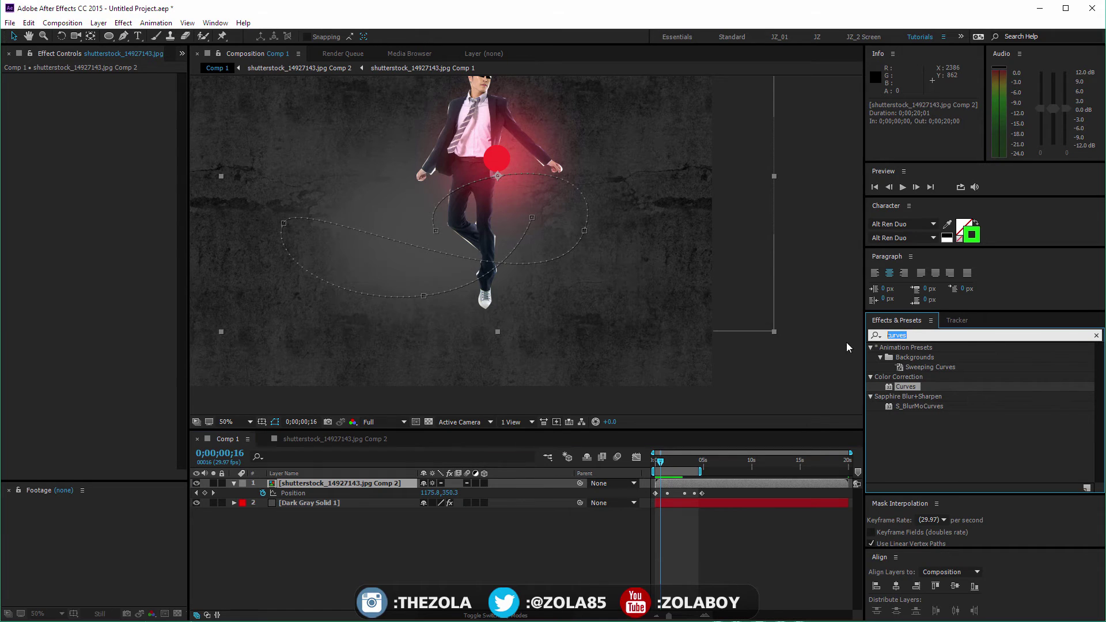
{"action": "type", "text": "toner"}
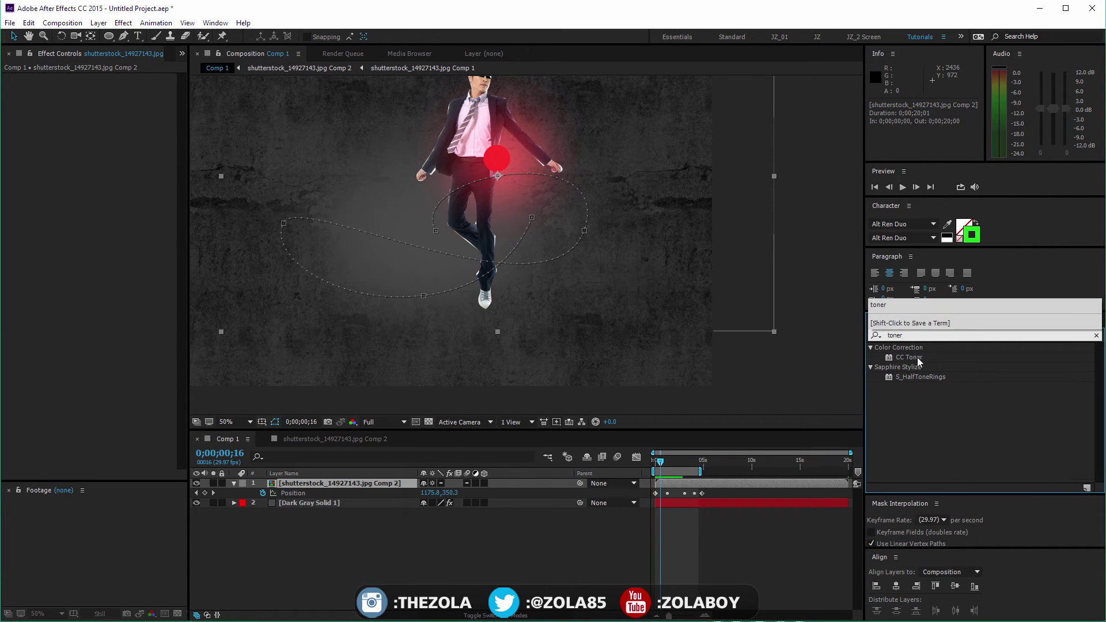
{"action": "left_click_drag", "start_coordinate": [917, 357], "coordinate": [337, 488]}
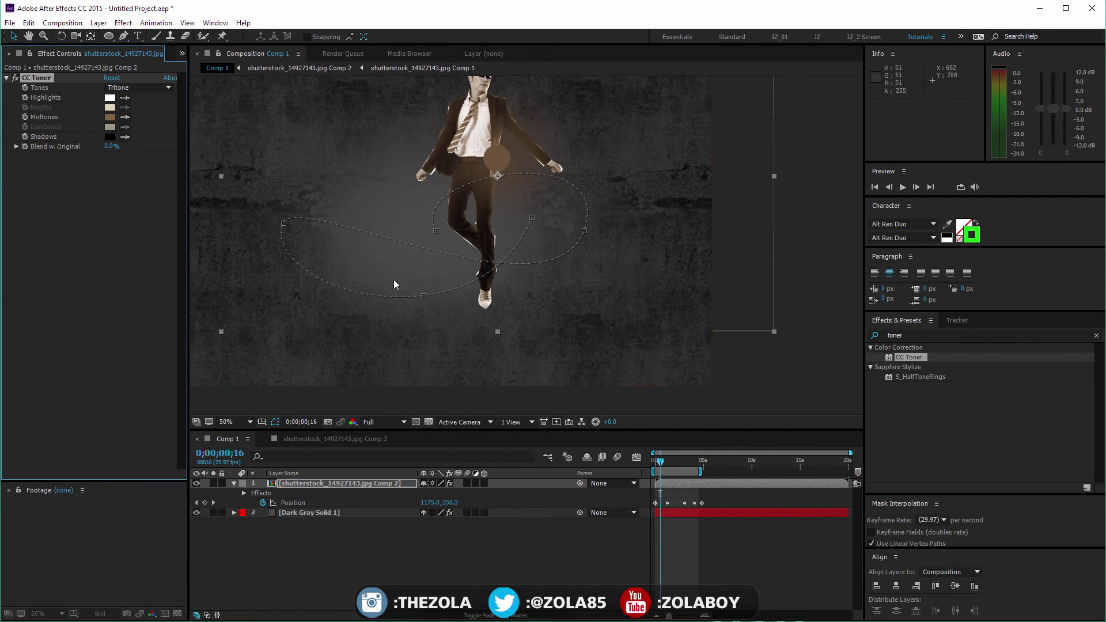
{"action": "left_click", "coordinate": [42, 79]}
{"action": "left_click", "coordinate": [38, 80]}
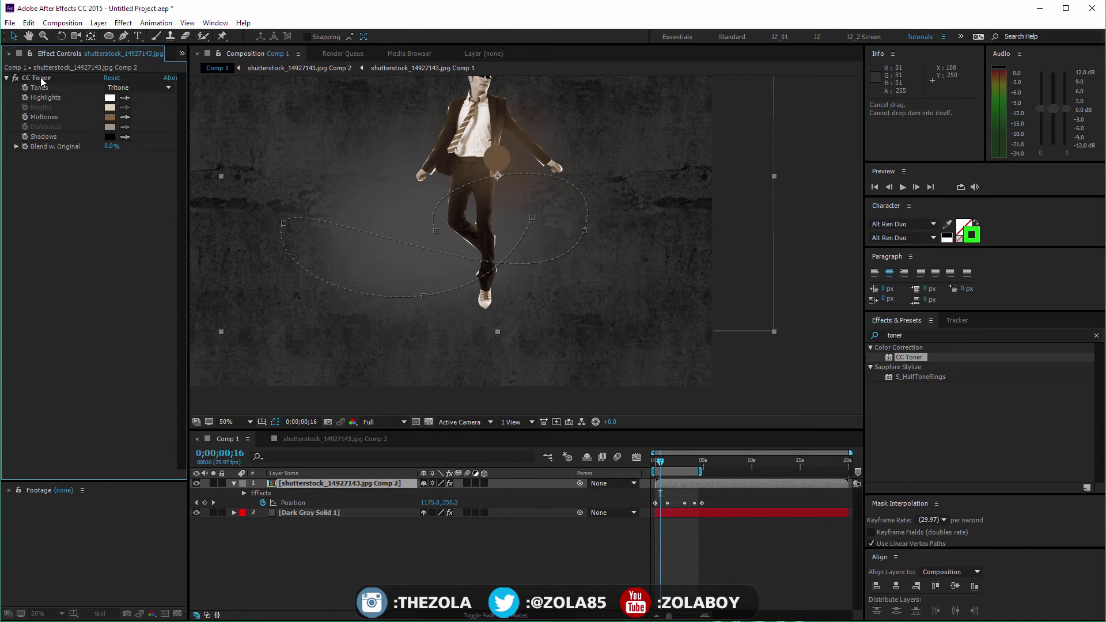
{"action": "left_click", "coordinate": [40, 77]}
{"action": "key", "text": "Delete"}
Step: Add an adjustment layer with CC Toner above the red solid in the Comp 2 pre-comp and check it in Comp 1
{"action": "double_click", "coordinate": [337, 483]}
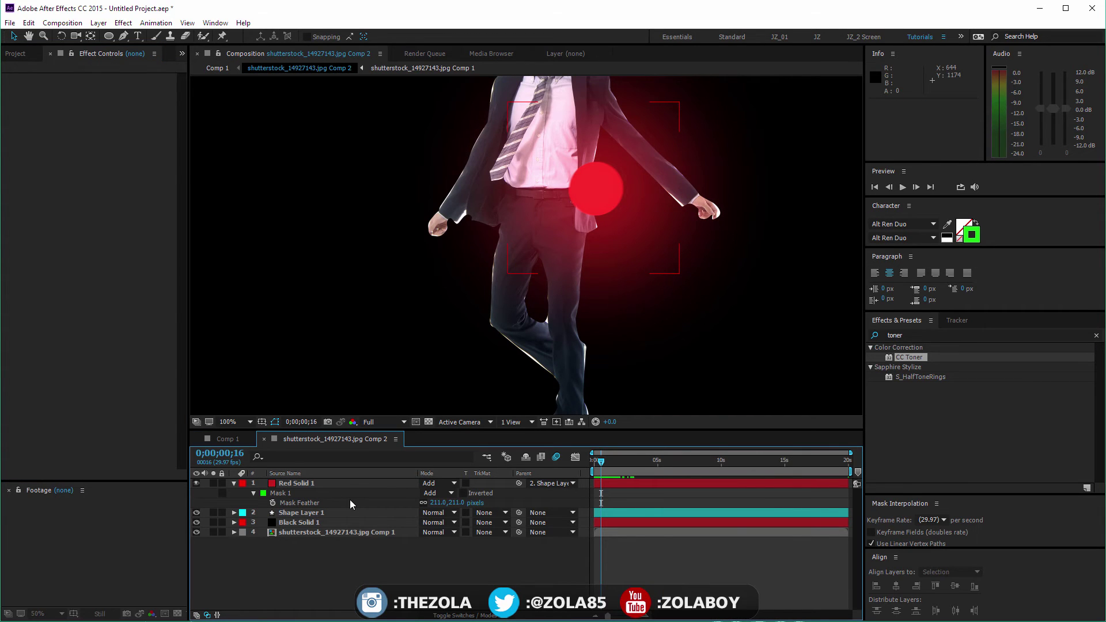
{"action": "key", "text": "ctrl+alt+y"}
{"action": "key", "text": "ctrl+alt+shift+e"}
{"action": "key", "text": "Tab"}
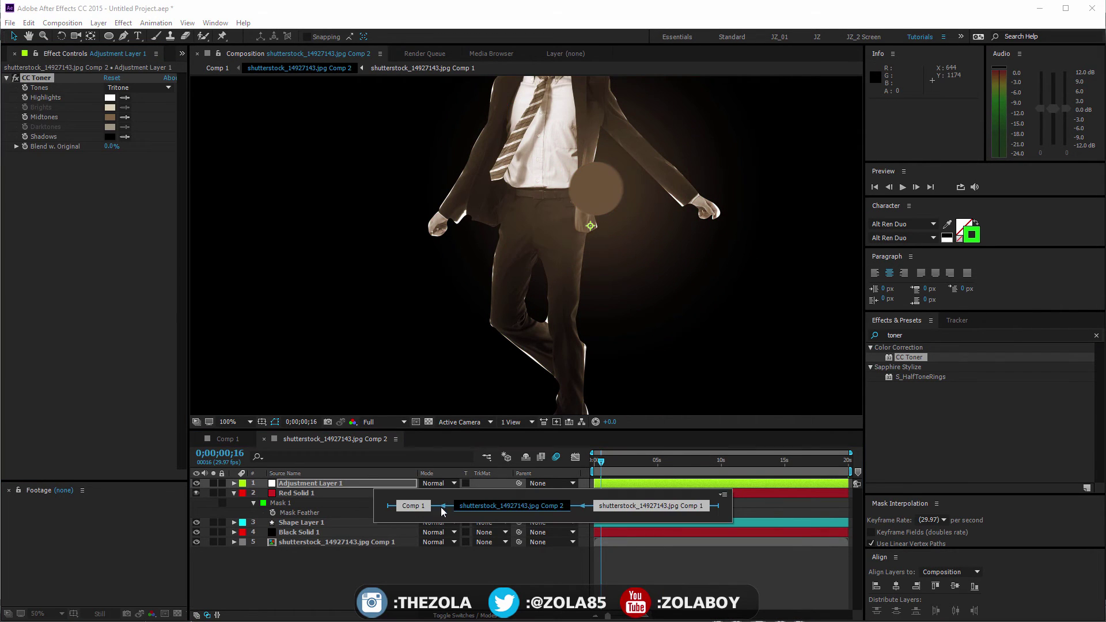
{"action": "left_click", "coordinate": [432, 506]}
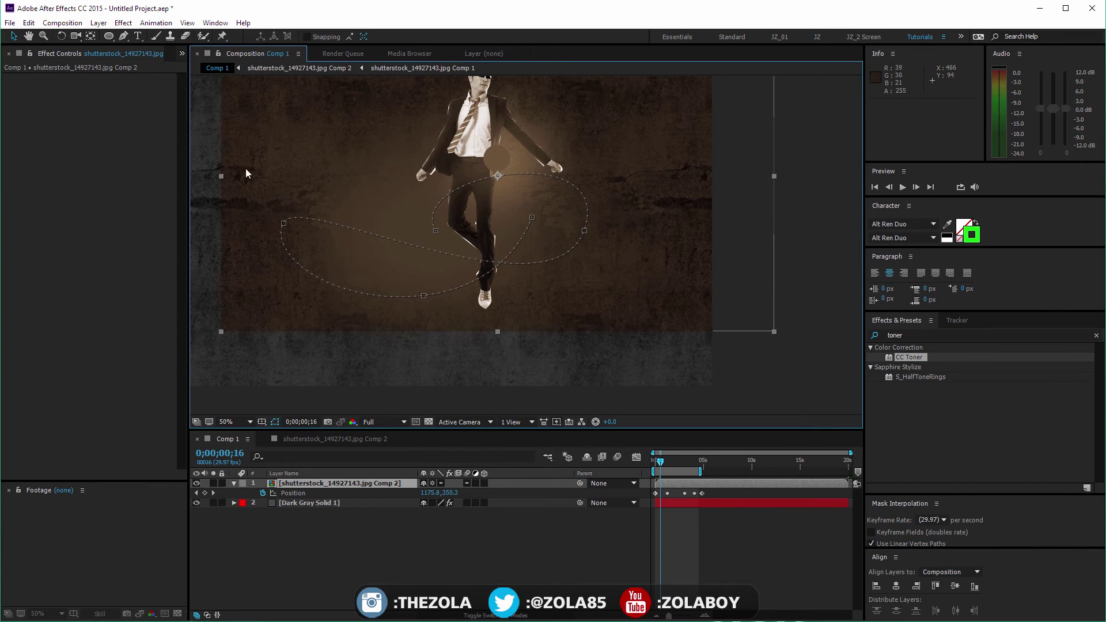
Step: Move the CC Toner effect from the adjustment layer to the nested Comp 1 layer of the man inside the Comp 2 pre-comp
{"action": "double_click", "coordinate": [317, 483]}
{"action": "left_click", "coordinate": [338, 485]}
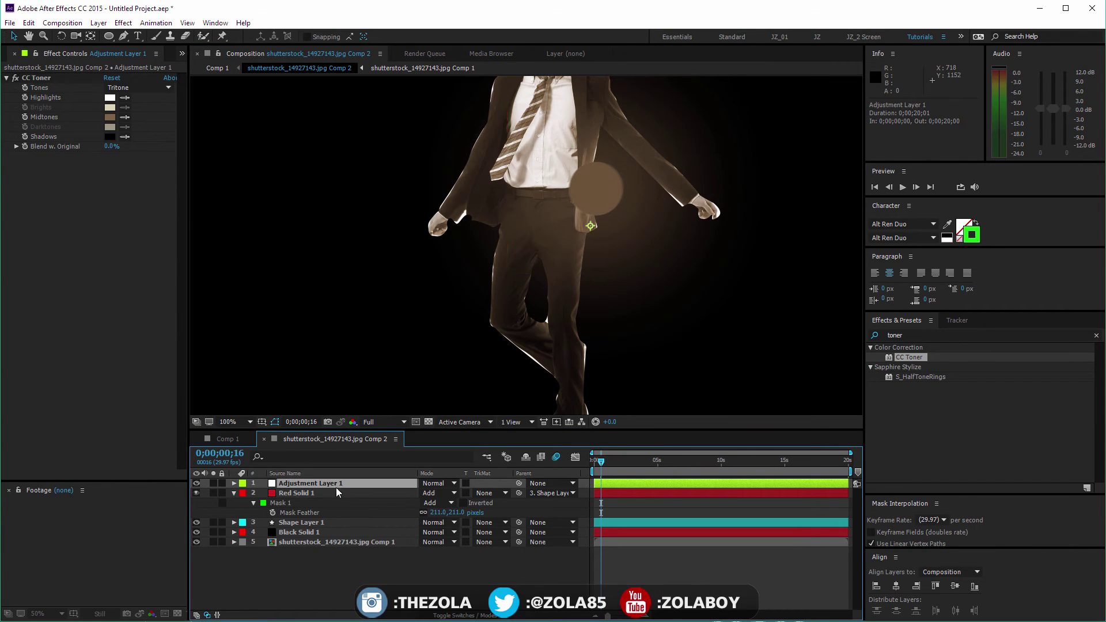
{"action": "left_click", "coordinate": [46, 78]}
{"action": "key", "text": "Delete"}
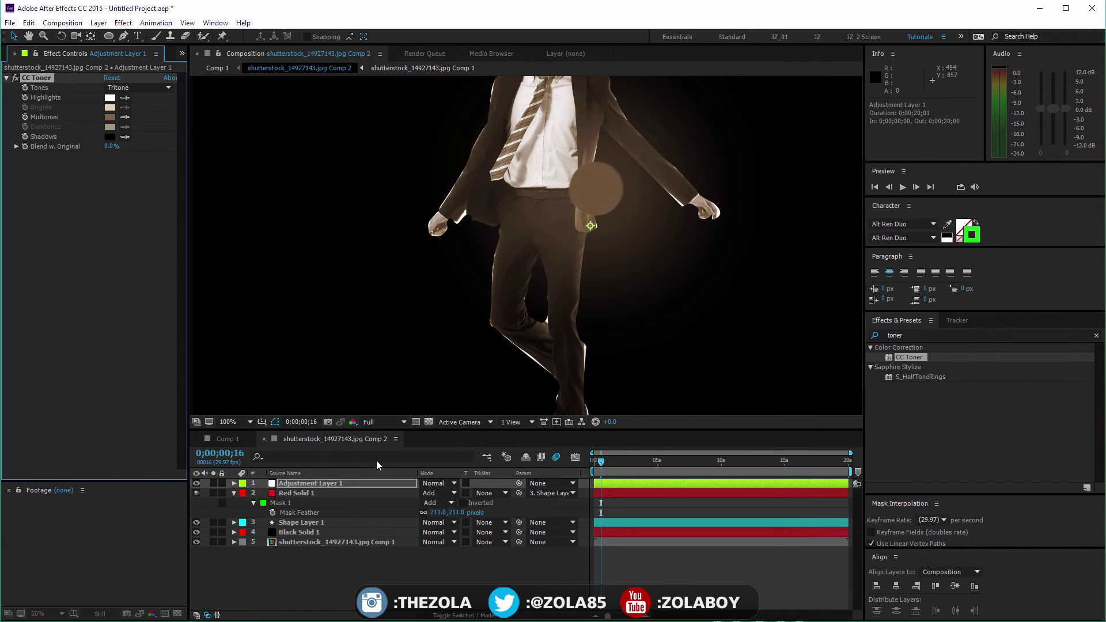
{"action": "left_click", "coordinate": [328, 542]}
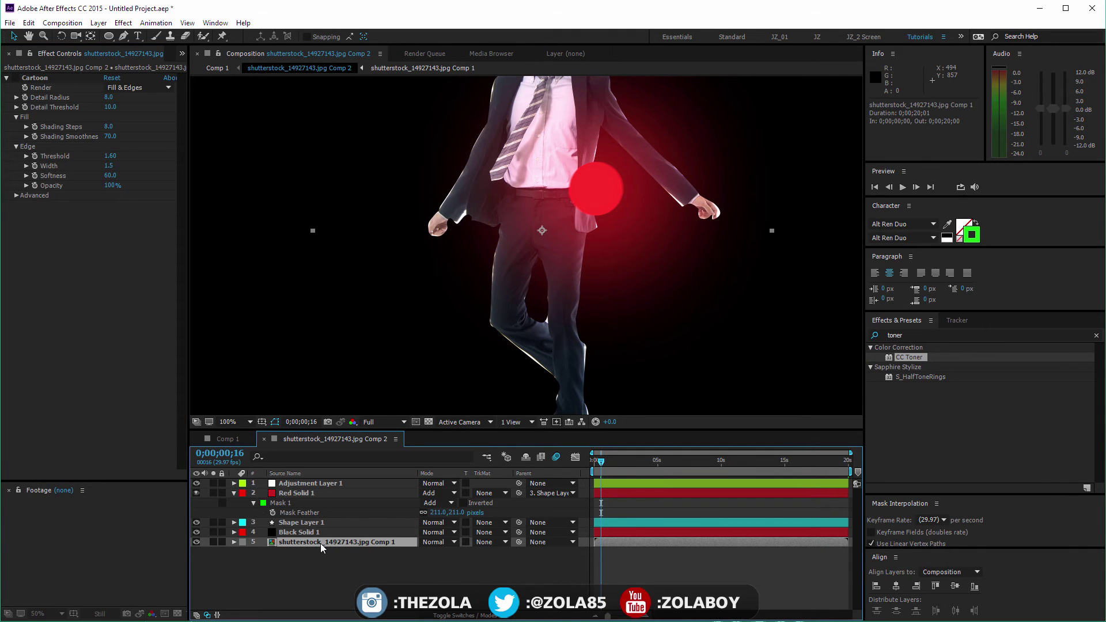
{"action": "key", "text": "ctrl+v"}
Step: Set the CC Toner Midtones color on the man's layer to a saturated reddish orange
{"action": "key", "text": "Tab"}
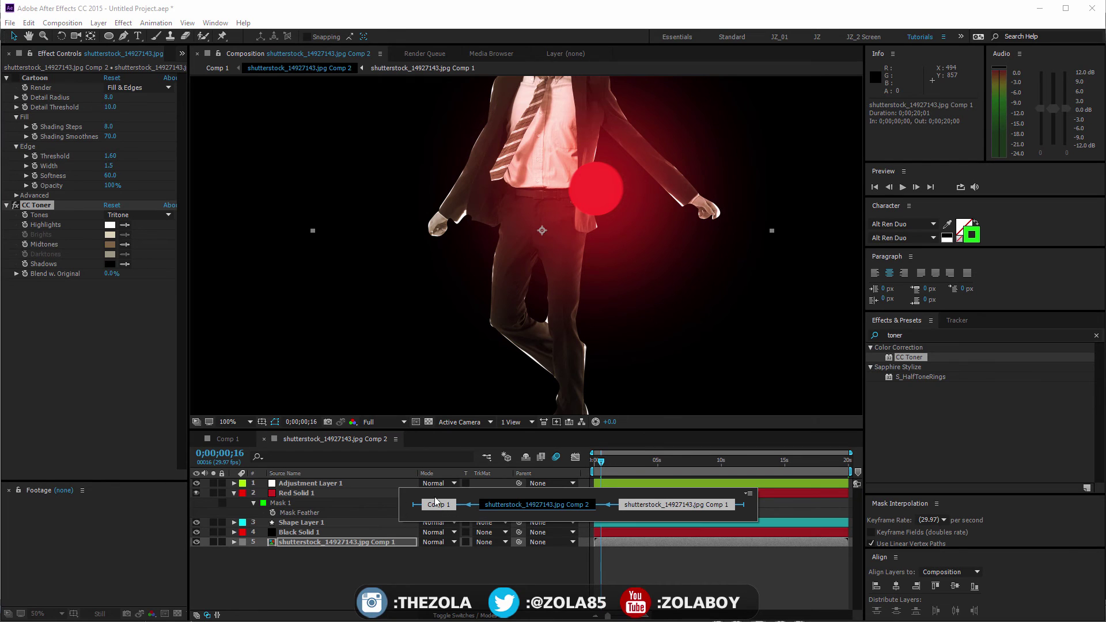
{"action": "left_click", "coordinate": [110, 245]}
{"action": "left_click", "coordinate": [384, 429]}
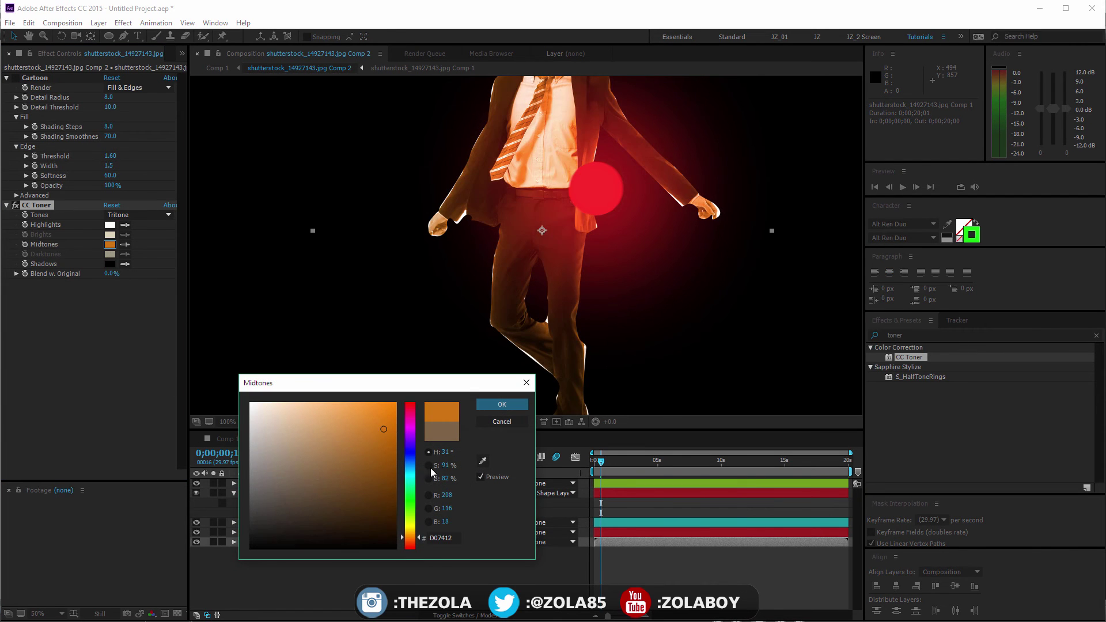
{"action": "left_click_drag", "start_coordinate": [412, 484], "coordinate": [414, 539]}
{"action": "left_click", "coordinate": [501, 404]}
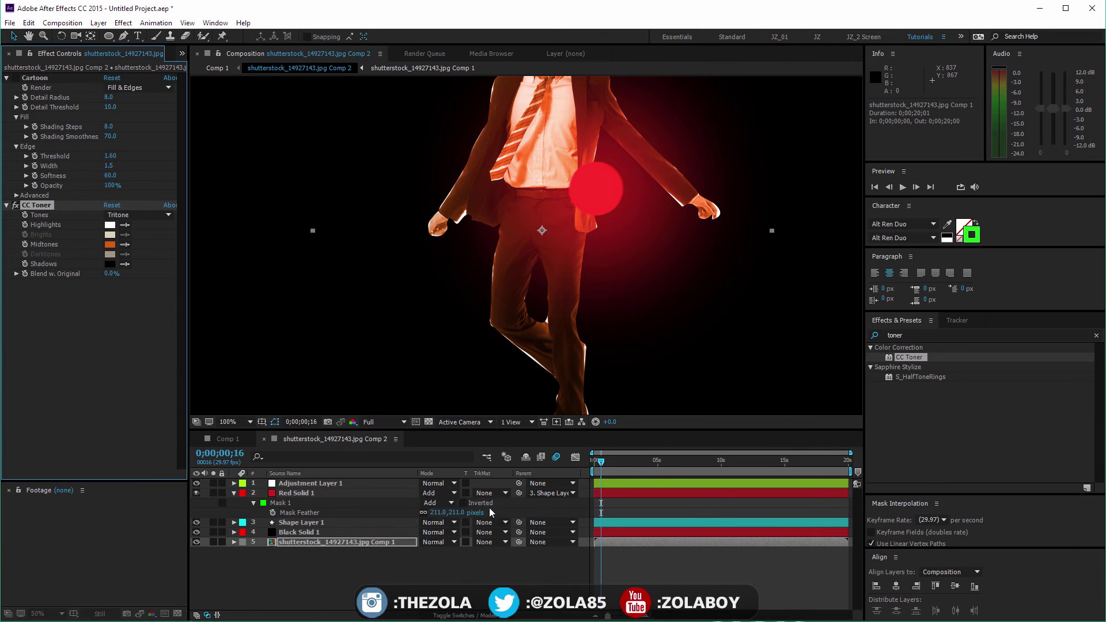
Step: Return to Comp 1 and scrub between about one and two seconds to check the toned man and the red glow
{"action": "key", "text": "Tab"}
{"action": "left_click", "coordinate": [396, 508]}
{"action": "left_click", "coordinate": [500, 572]}
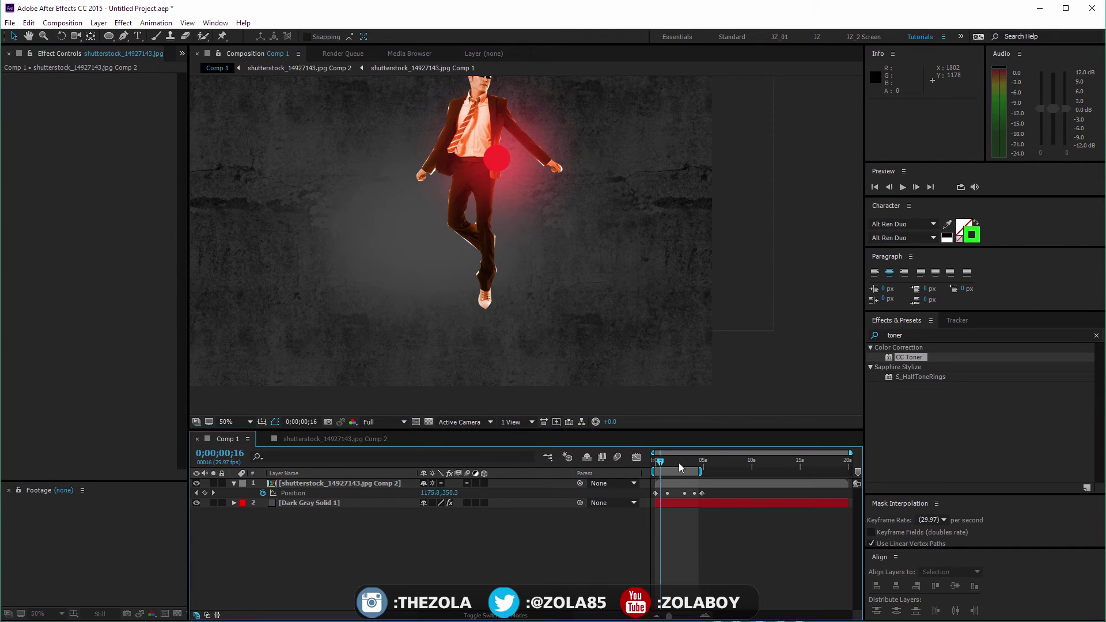
{"action": "left_click_drag", "start_coordinate": [661, 461], "coordinate": [673, 461]}
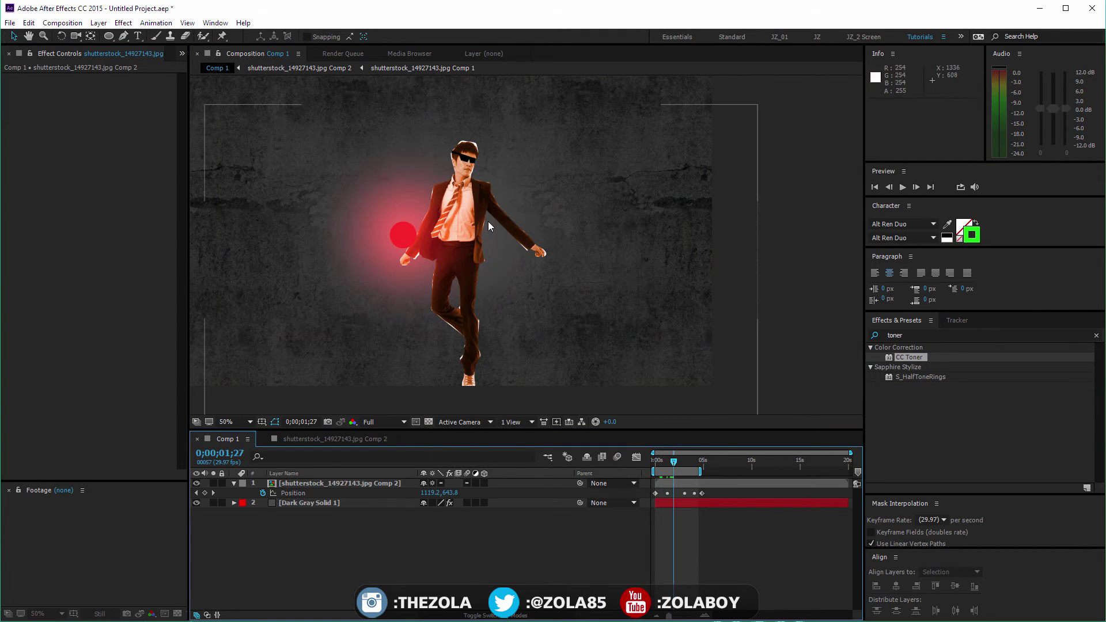
{"action": "key", "text": "j"}
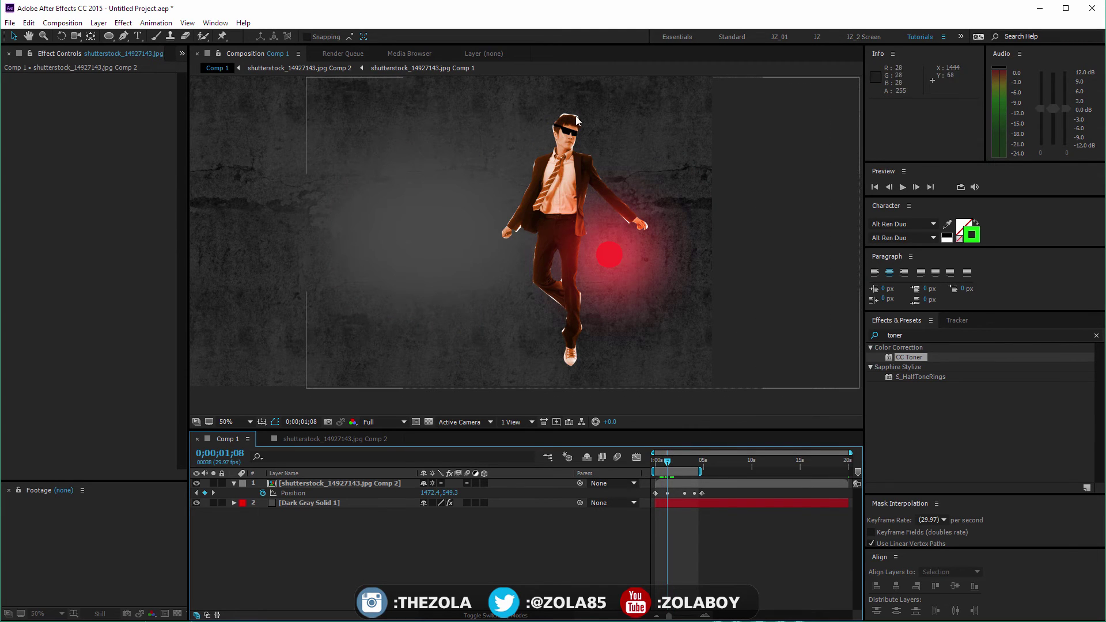
{"action": "left_click_drag", "start_coordinate": [667, 460], "coordinate": [675, 466]}
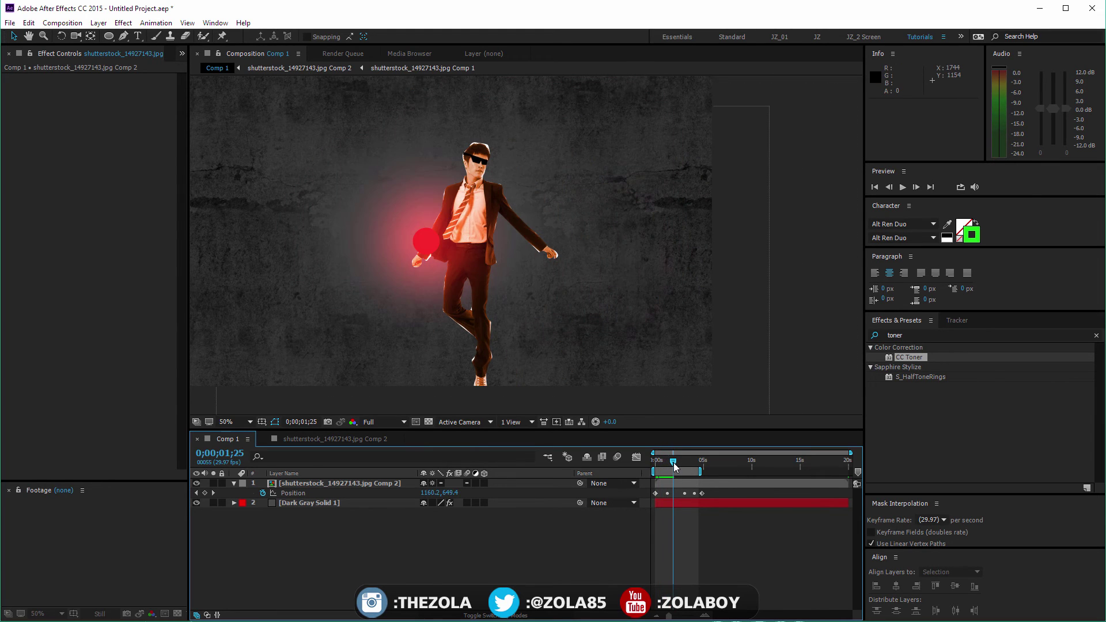
Step: Inspect the whole toned man inside the Comp 2 pre-comp and return to Comp 1
{"action": "left_click", "coordinate": [327, 440]}
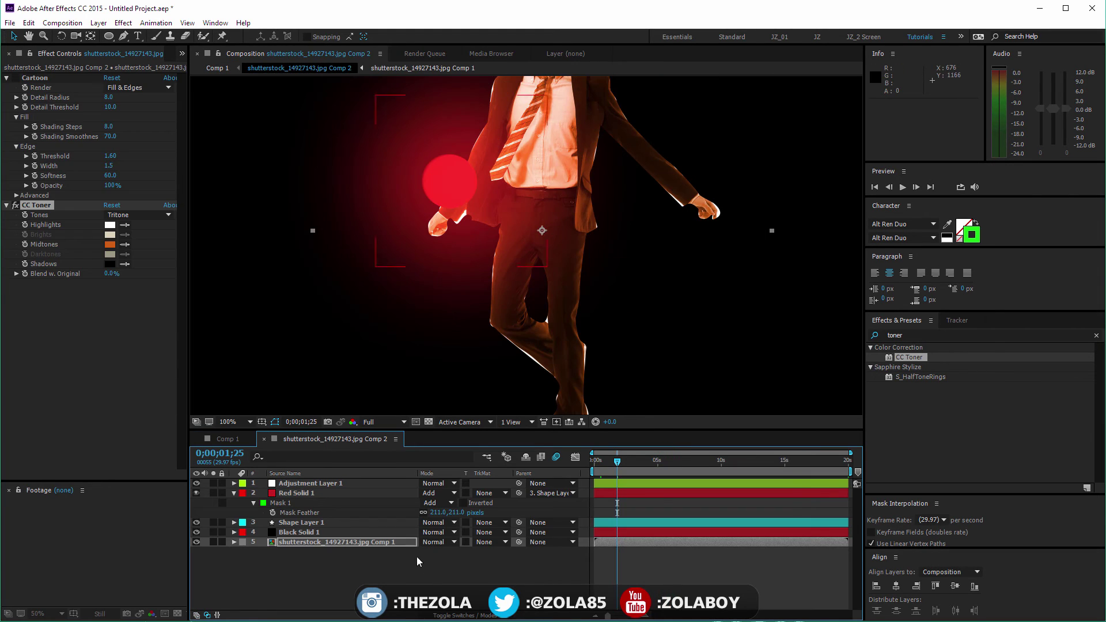
{"action": "left_click", "coordinate": [358, 540]}
{"action": "key", "text": "comma"}
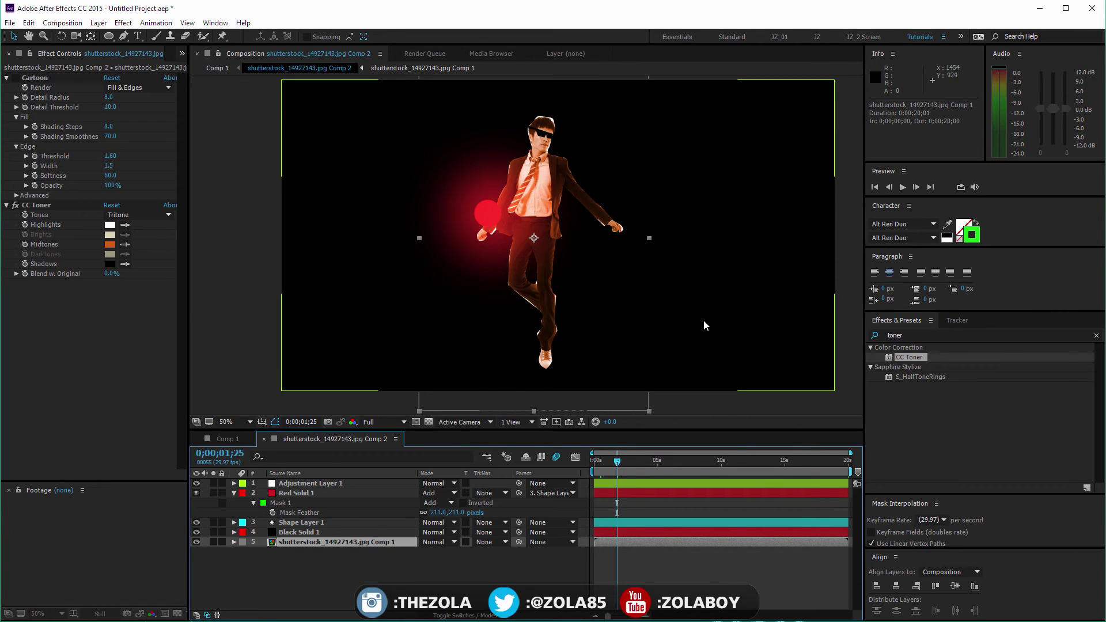
{"action": "left_click", "coordinate": [379, 576]}
{"action": "left_click", "coordinate": [230, 438]}
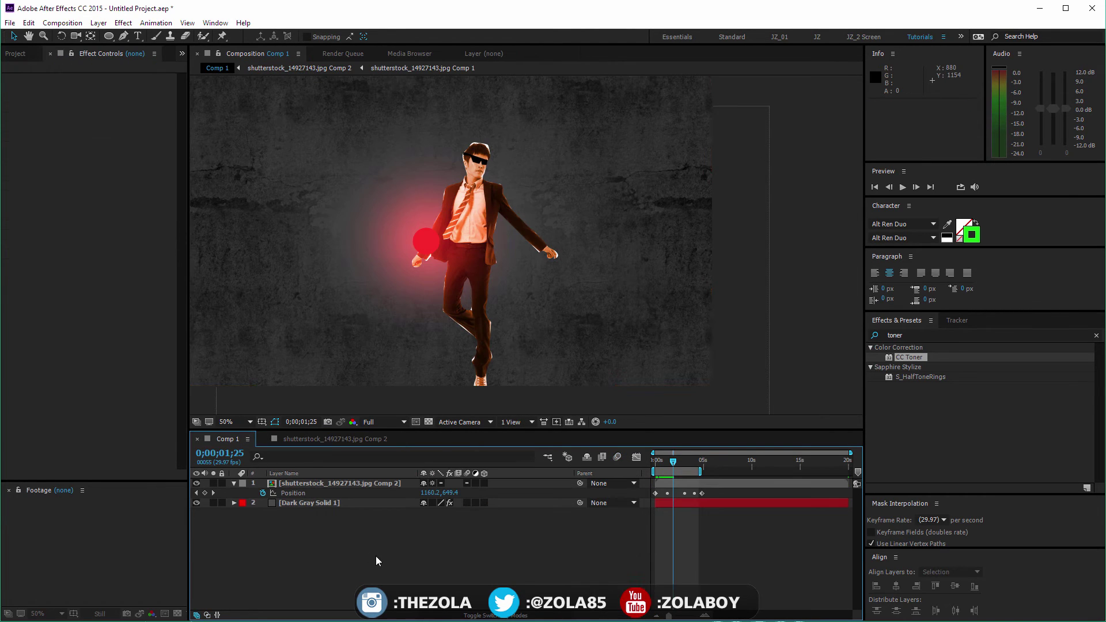
Step: Create a new composition named TEXT with the HDTV 1080 29.97 preset
{"action": "left_click", "coordinate": [351, 484]}
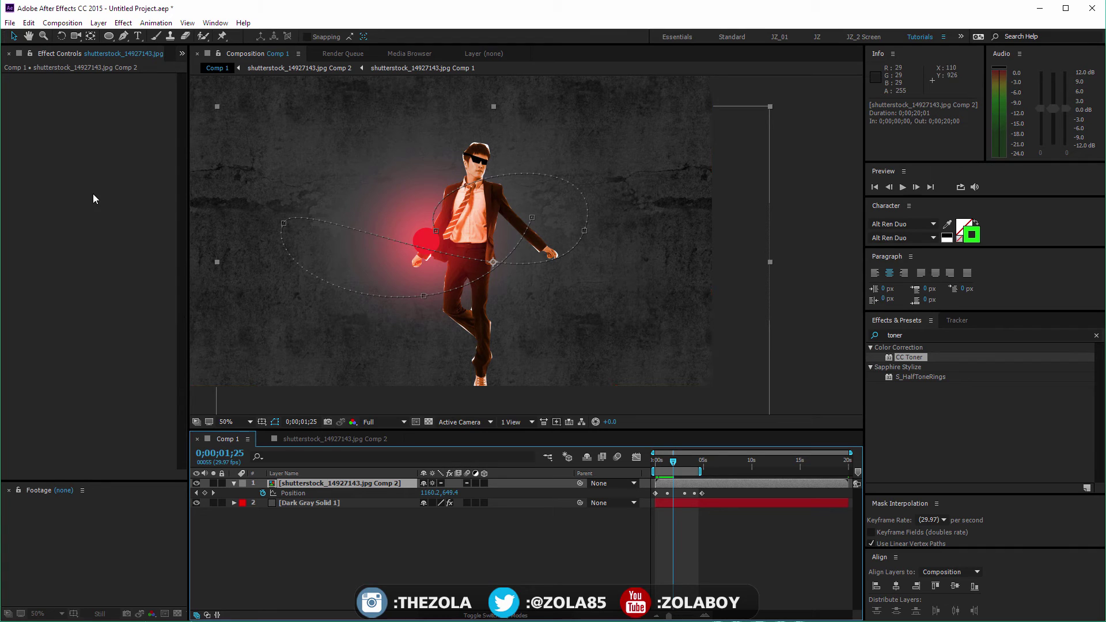
{"action": "key", "text": "ctrl+k"}
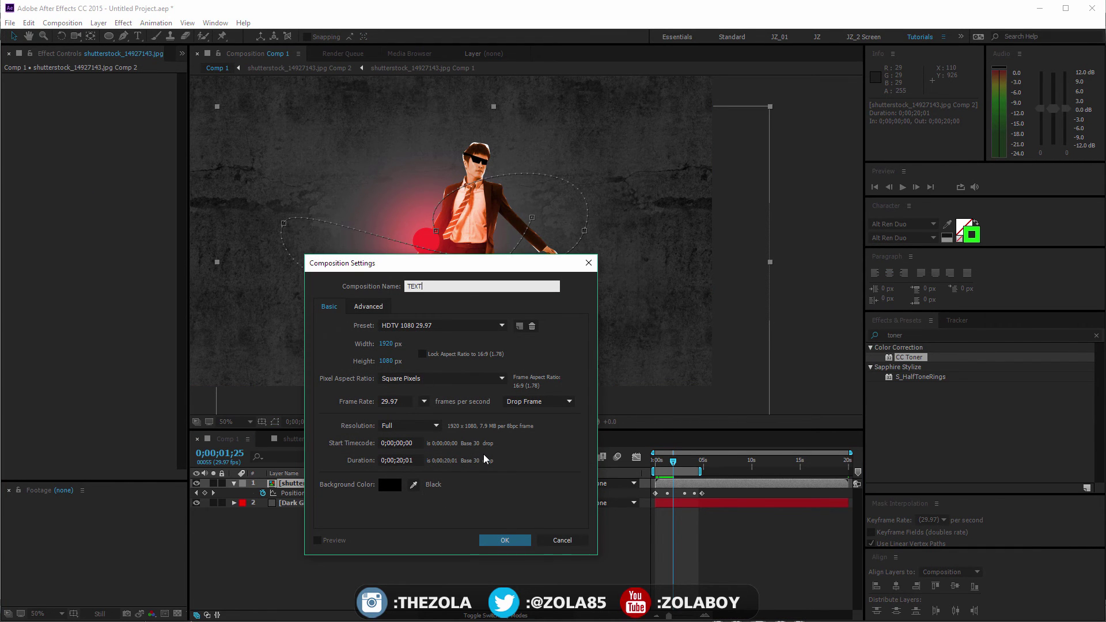
{"action": "type", "text": "TEXT"}
{"action": "key", "text": "Return"}
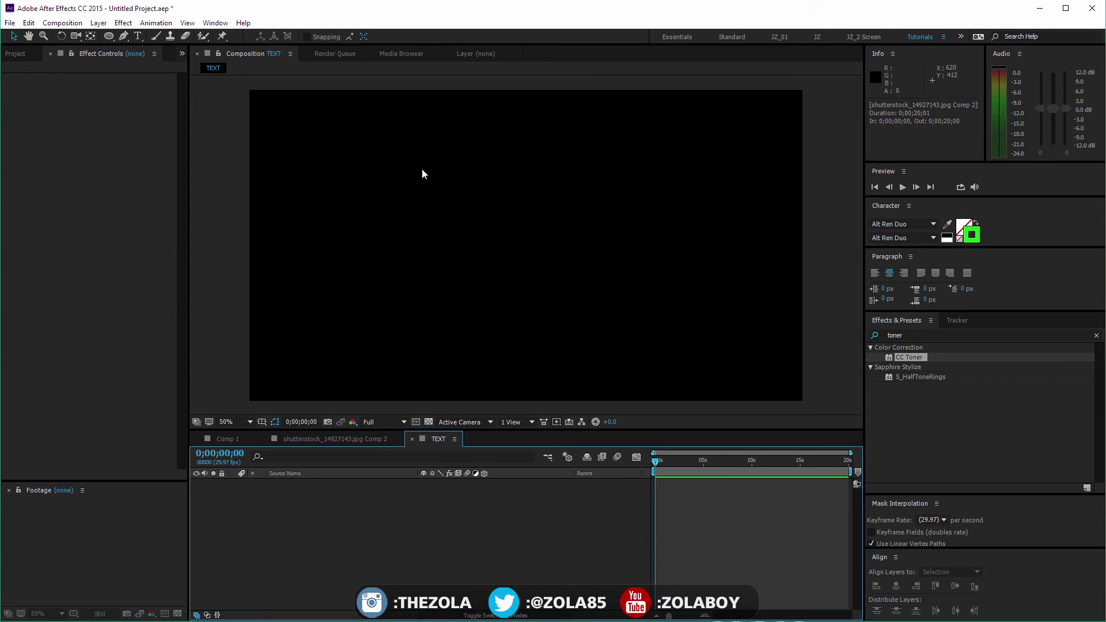
Step: Add a text layer reading OH YEAH to the TEXT composition
{"action": "key", "text": "ctrl+t"}
{"action": "left_click", "coordinate": [403, 229]}
{"action": "type", "text": "O"}
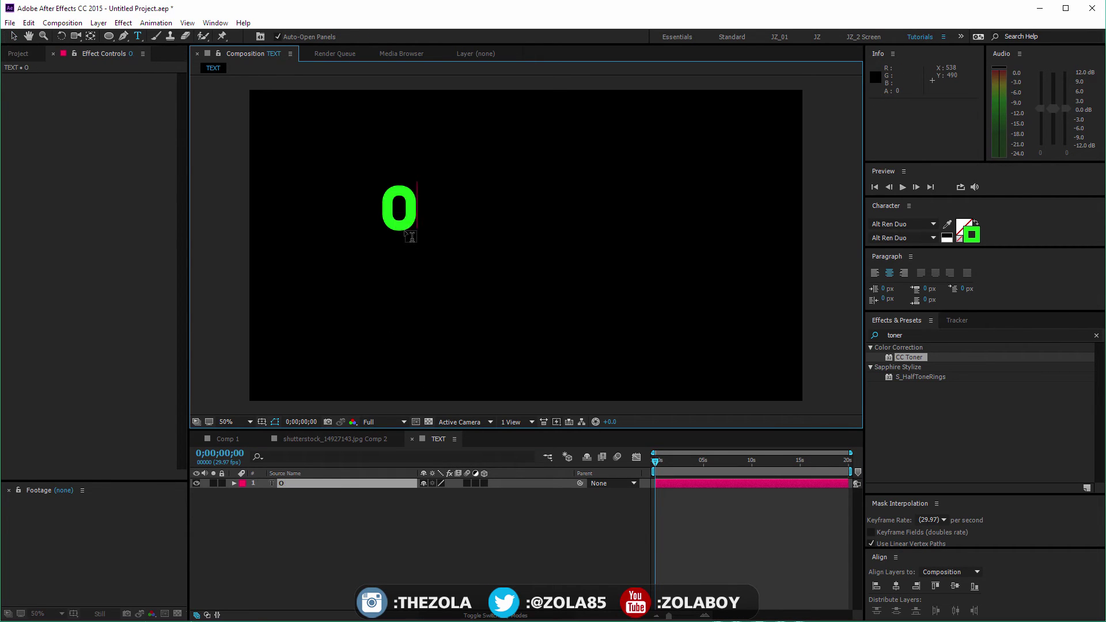
{"action": "type", "text": "H YEAH"}
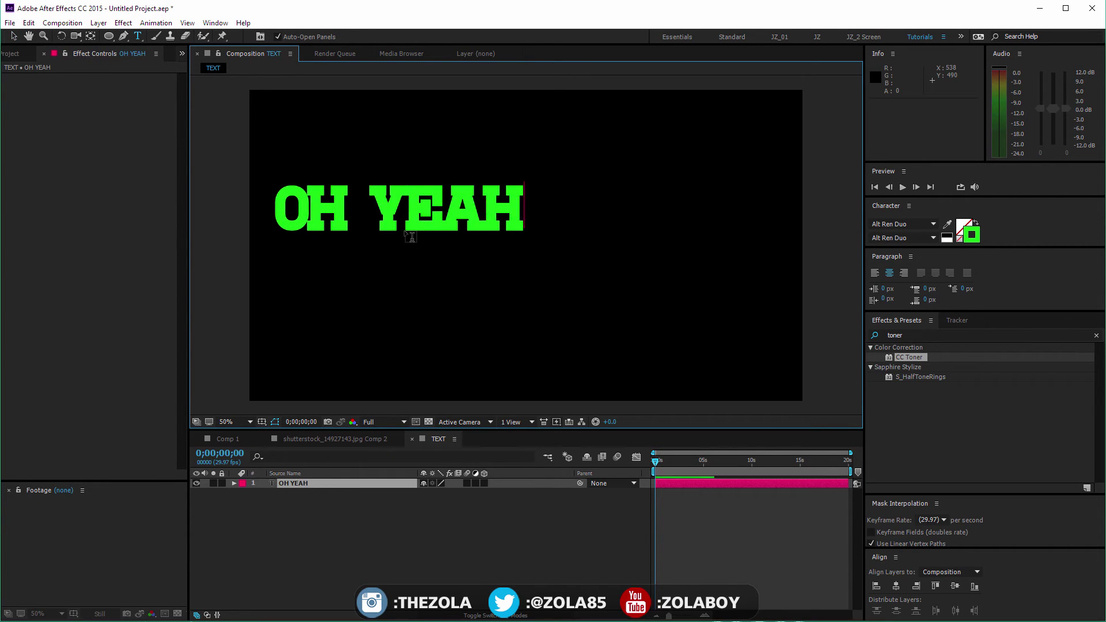
Step: Centre the anchor point of the OH YEAH text and place the text in the middle of the frame
{"action": "left_click", "coordinate": [12, 38]}
{"action": "left_click_drag", "start_coordinate": [495, 207], "coordinate": [600, 259]}
{"action": "key", "text": "ctrl+alt+Home"}
{"action": "key", "text": "ctrl+Home"}
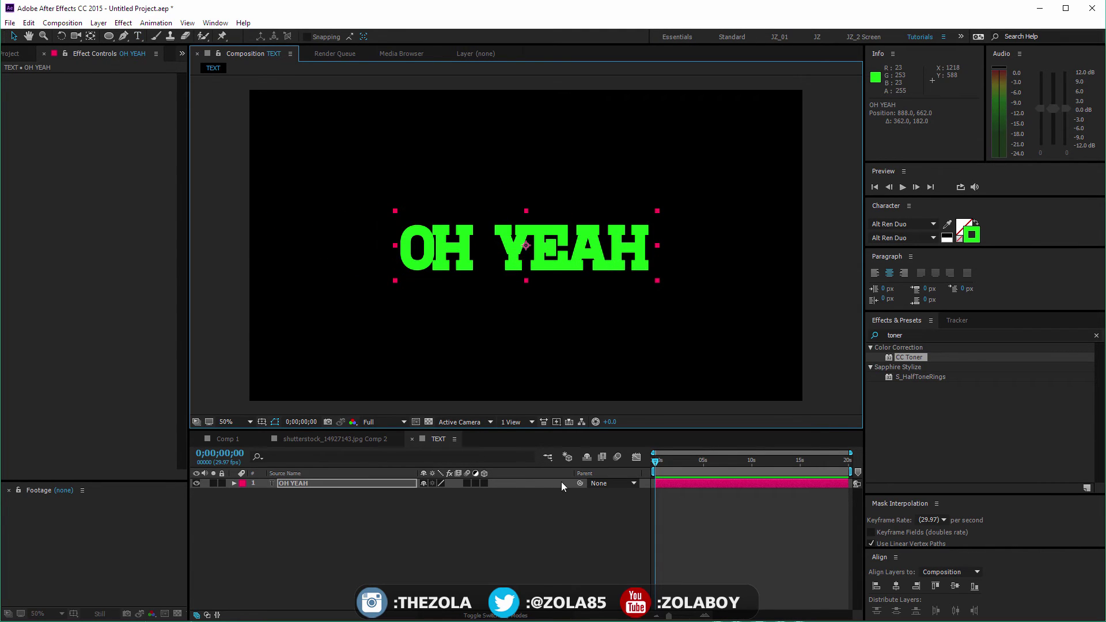
Step: Scale the OH YEAH text to 191% and swap its stroke and fill so that green is the fill
{"action": "key", "text": "s"}
{"action": "left_click_drag", "start_coordinate": [462, 493], "coordinate": [513, 493]}
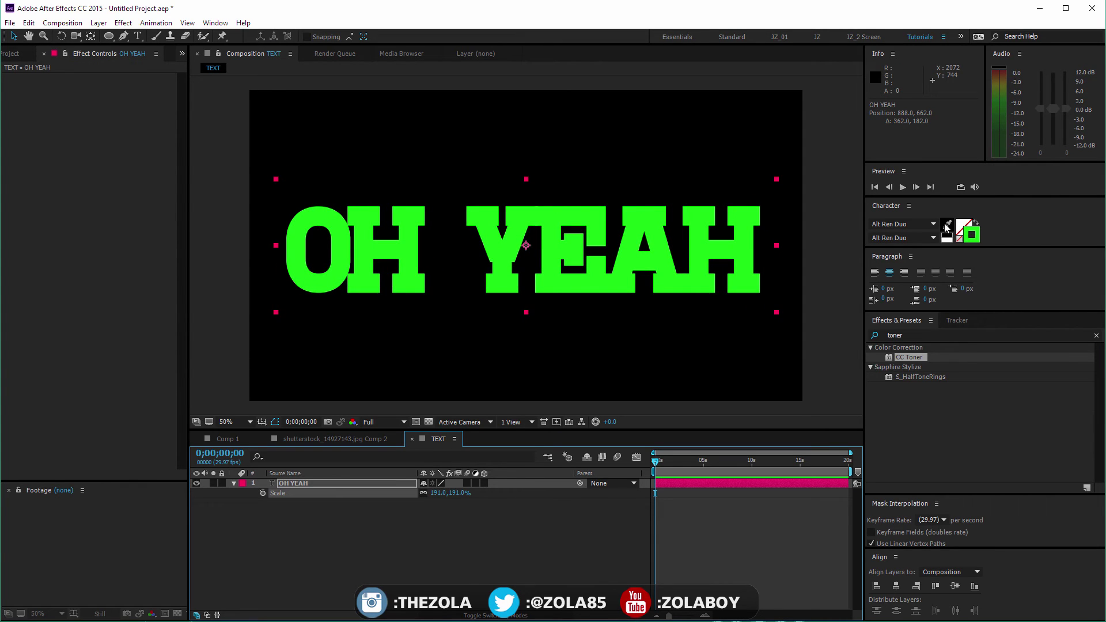
{"action": "left_click", "coordinate": [976, 222]}
{"action": "left_click", "coordinate": [520, 567]}
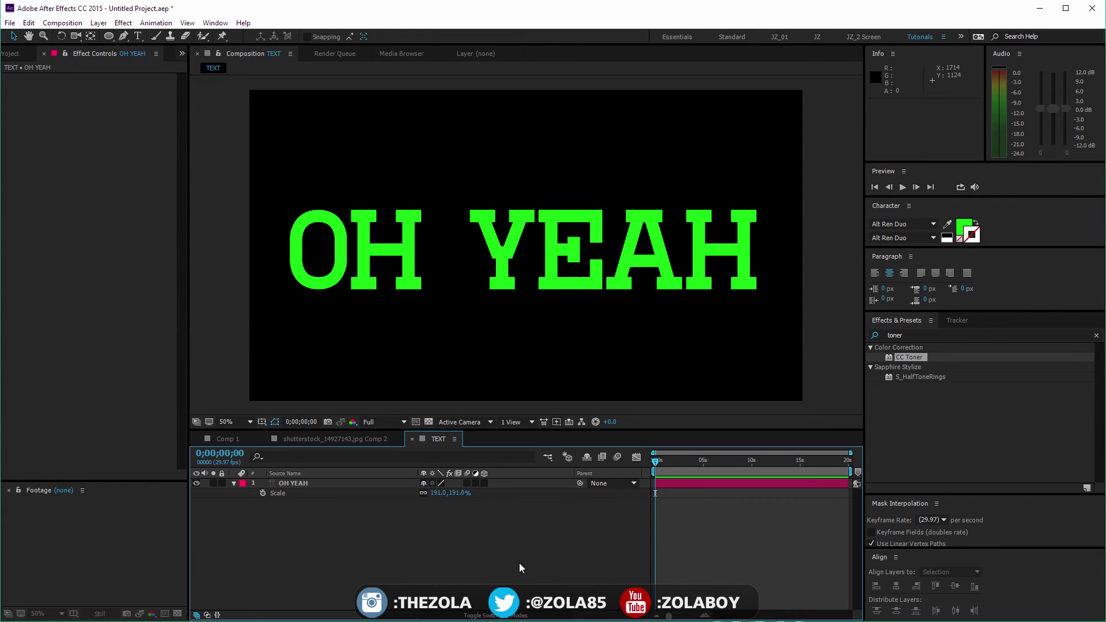
Step: Pre-compose the OH YEAH text layer with the default settings
{"action": "left_click", "coordinate": [321, 485]}
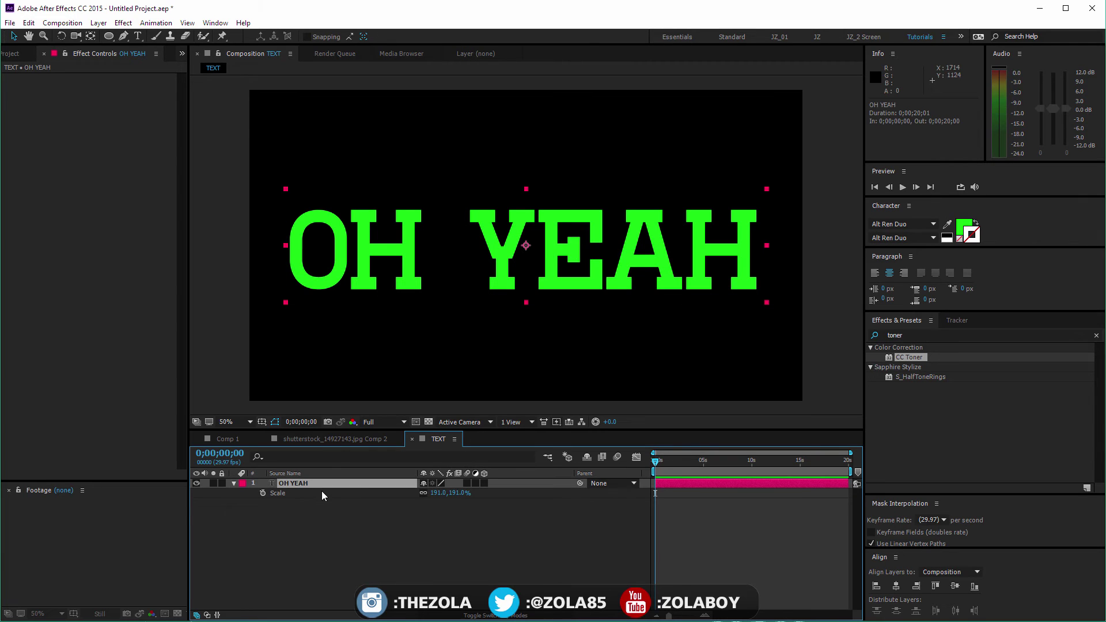
{"action": "key", "text": "ctrl+shift+c"}
{"action": "left_click", "coordinate": [517, 496]}
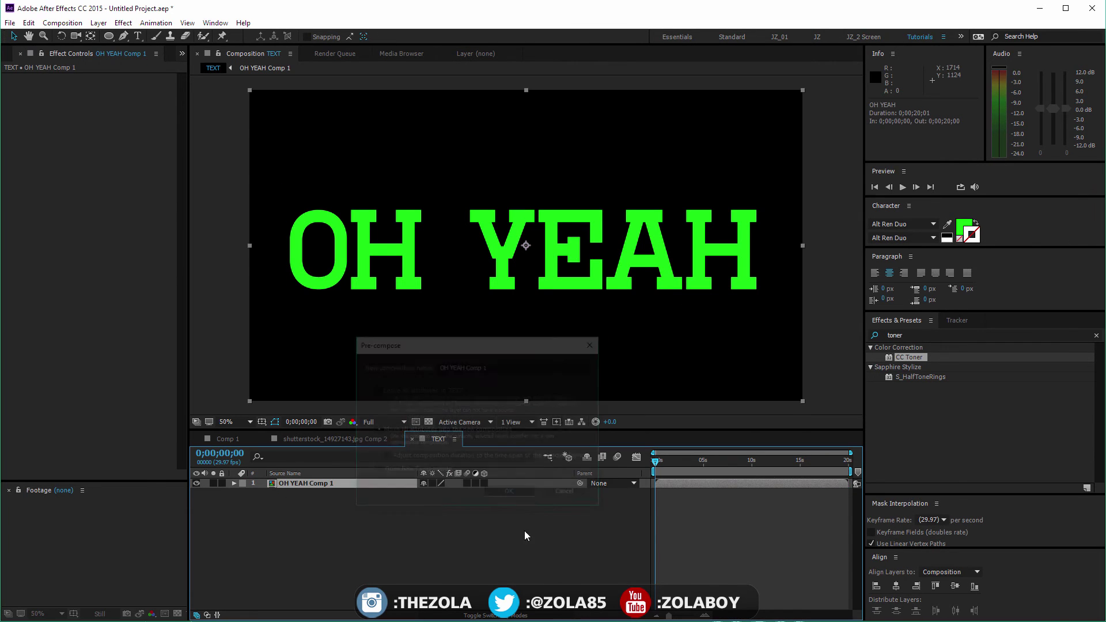
Step: Look inside the pre-composed OH YEAH text and return to the TEXT composition
{"action": "left_click", "coordinate": [316, 538]}
{"action": "double_click", "coordinate": [317, 488]}
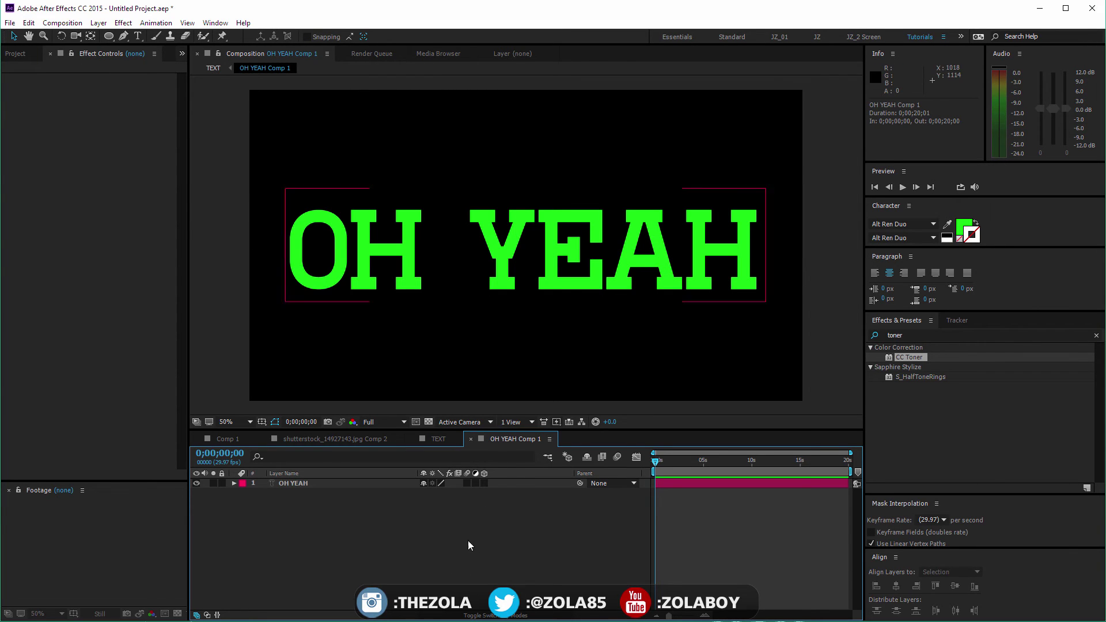
{"action": "key", "text": "Tab"}
{"action": "key", "text": "Return"}
{"action": "left_click", "coordinate": [313, 485]}
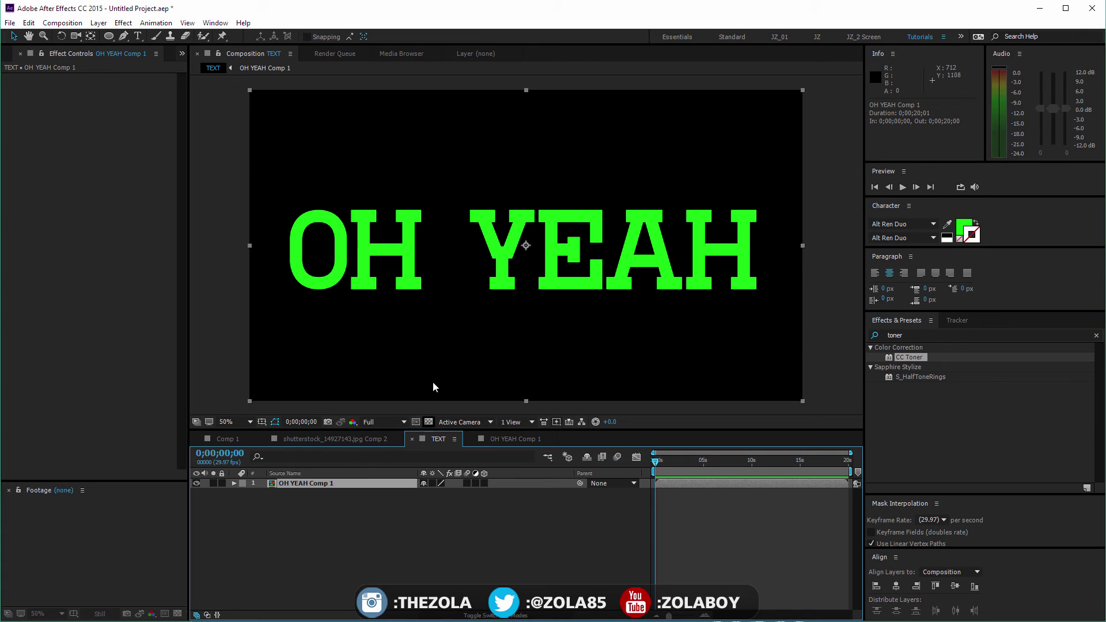
Step: Add a comp-sized solid in medium red (F03D3D) and send it behind the OH YEAH layer
{"action": "key", "text": "ctrl+y"}
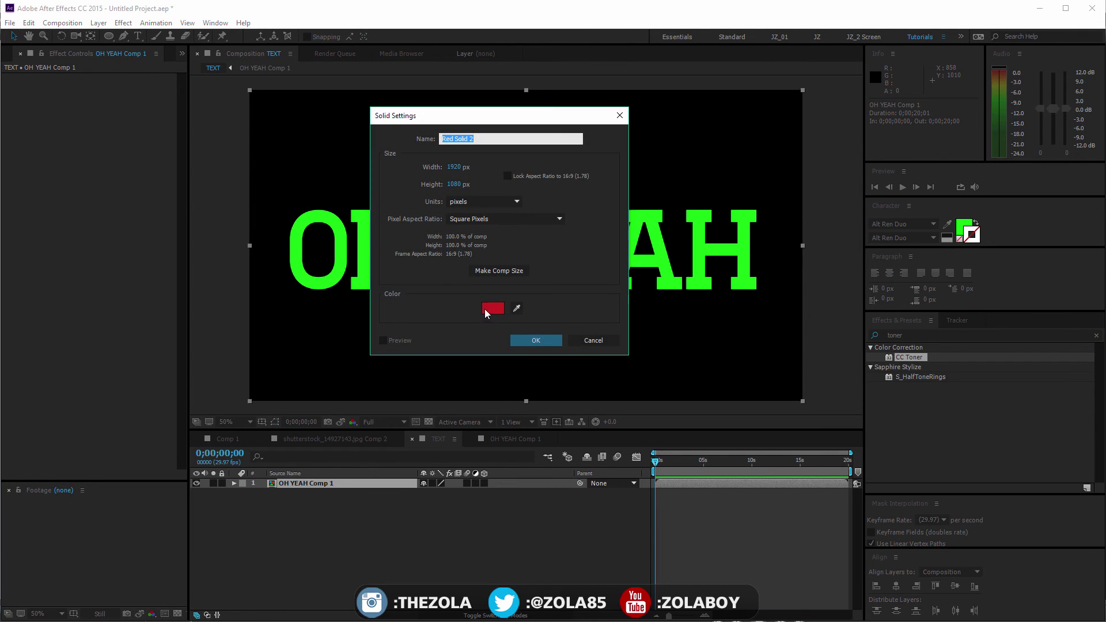
{"action": "left_click", "coordinate": [490, 308]}
{"action": "left_click", "coordinate": [360, 411]}
{"action": "left_click", "coordinate": [509, 403]}
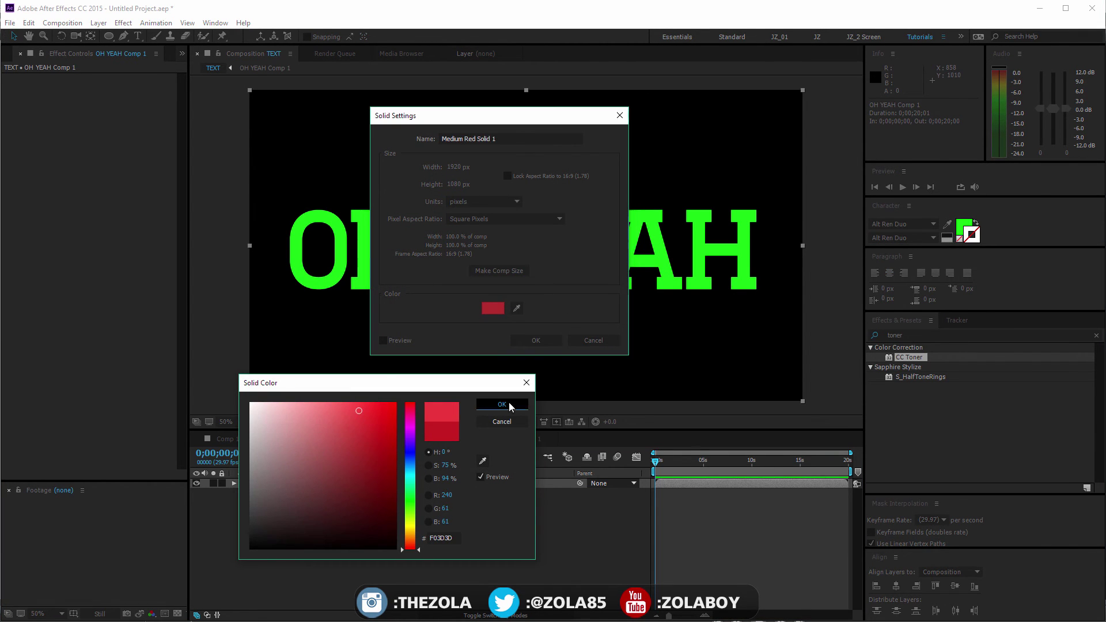
{"action": "key", "text": "Return"}
{"action": "key", "text": "ctrl+shift+["}
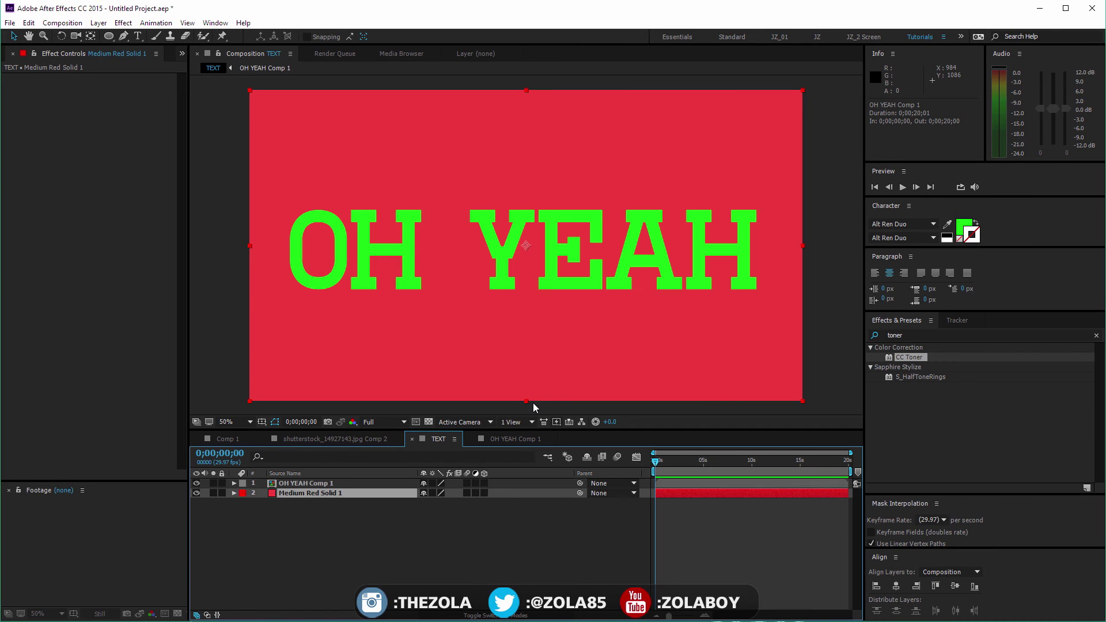
{"action": "left_click", "coordinate": [394, 504]}
{"action": "left_click", "coordinate": [314, 484]}
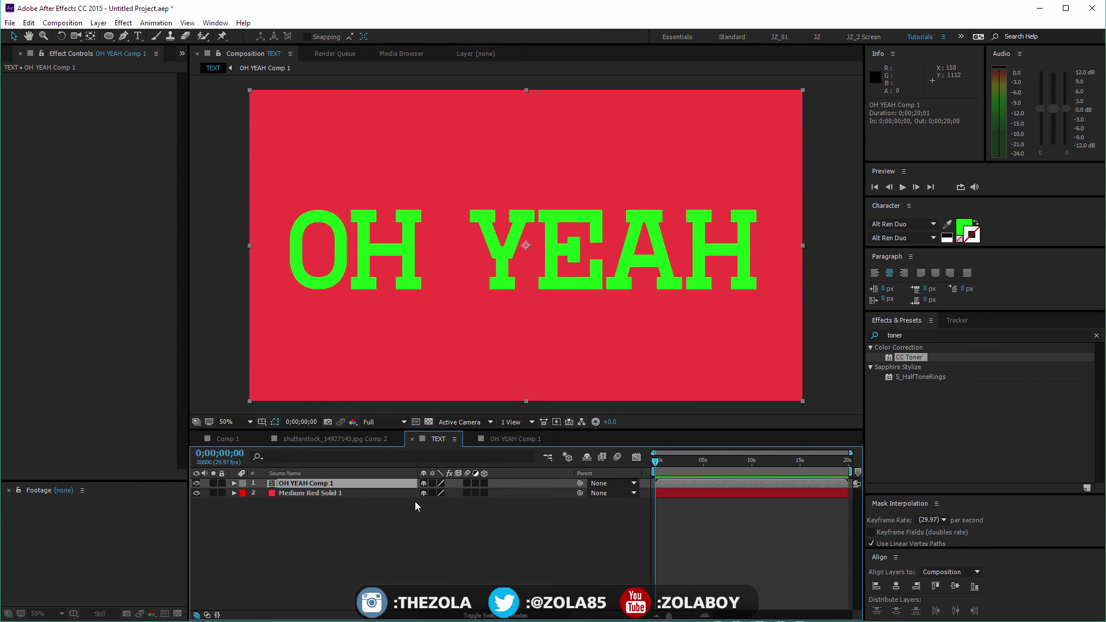
{"action": "left_click", "coordinate": [913, 336]}
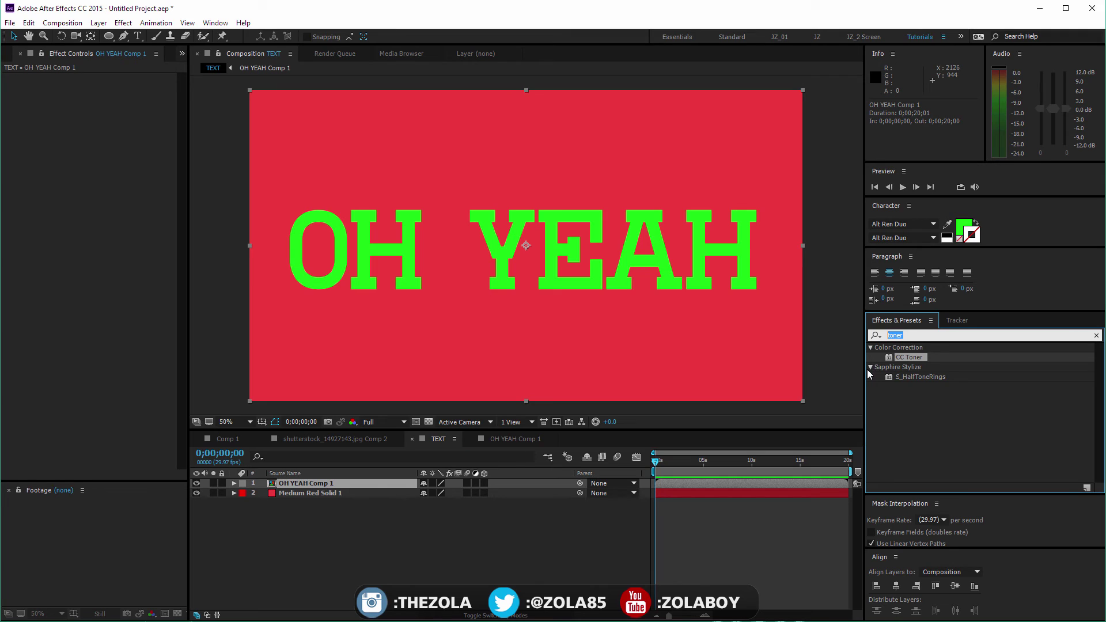
{"action": "type", "text": "ligh"}
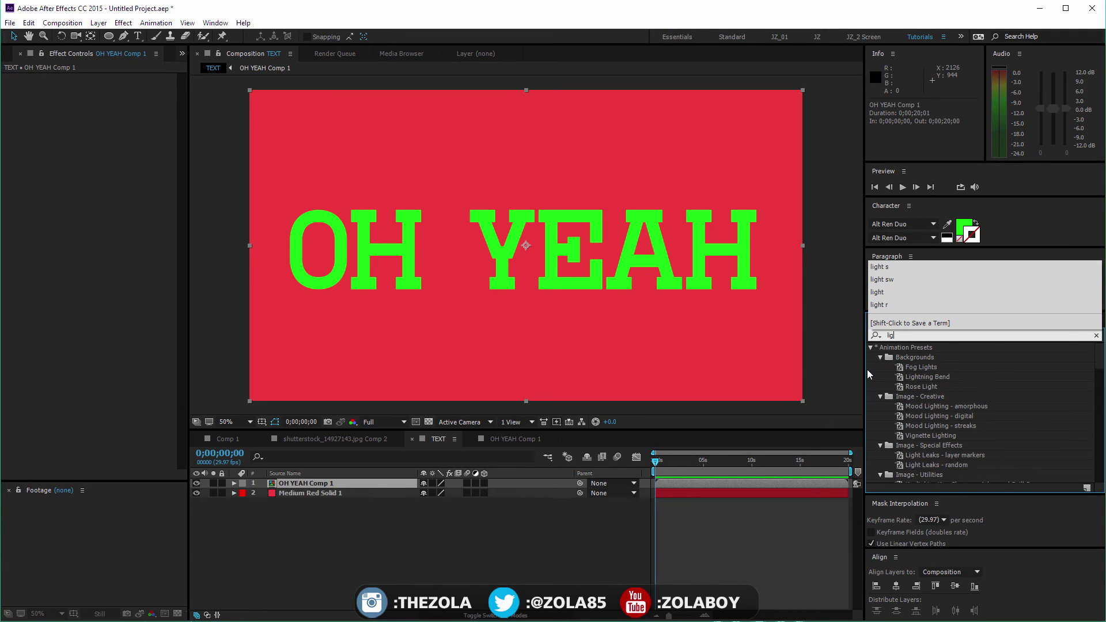
{"action": "key", "text": "BackSpace"}
{"action": "key", "text": "BackSpace"}
{"action": "key", "text": "BackSpace"}
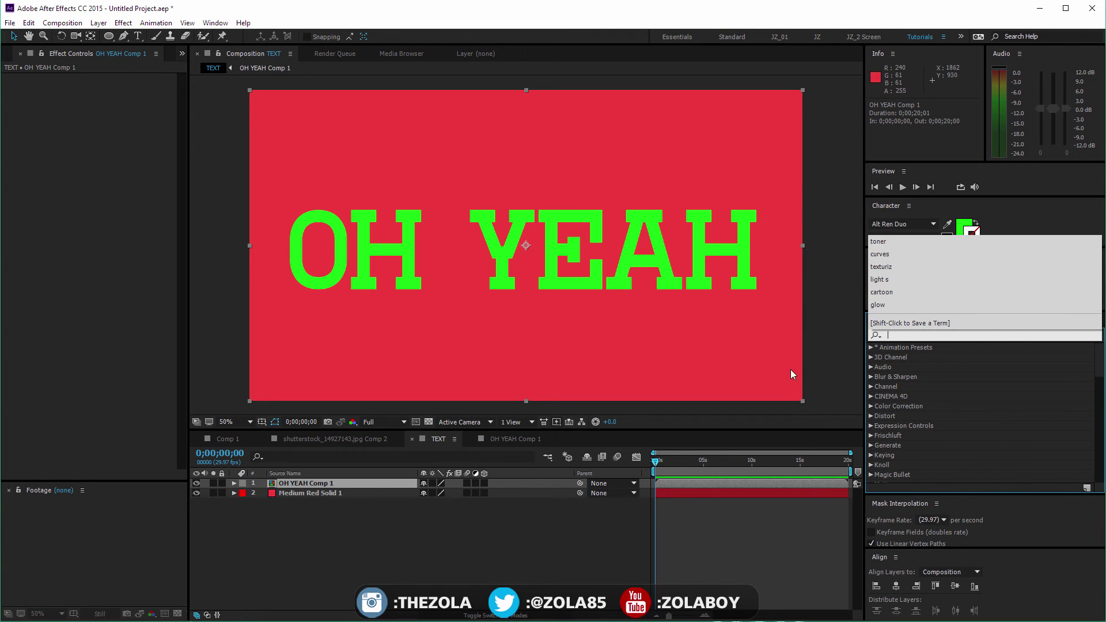
Step: Apply CC Radial Fast Blur to the OH YEAH layer with its Center at 960, 168 and Amount 80
{"action": "type", "text": "radial"}
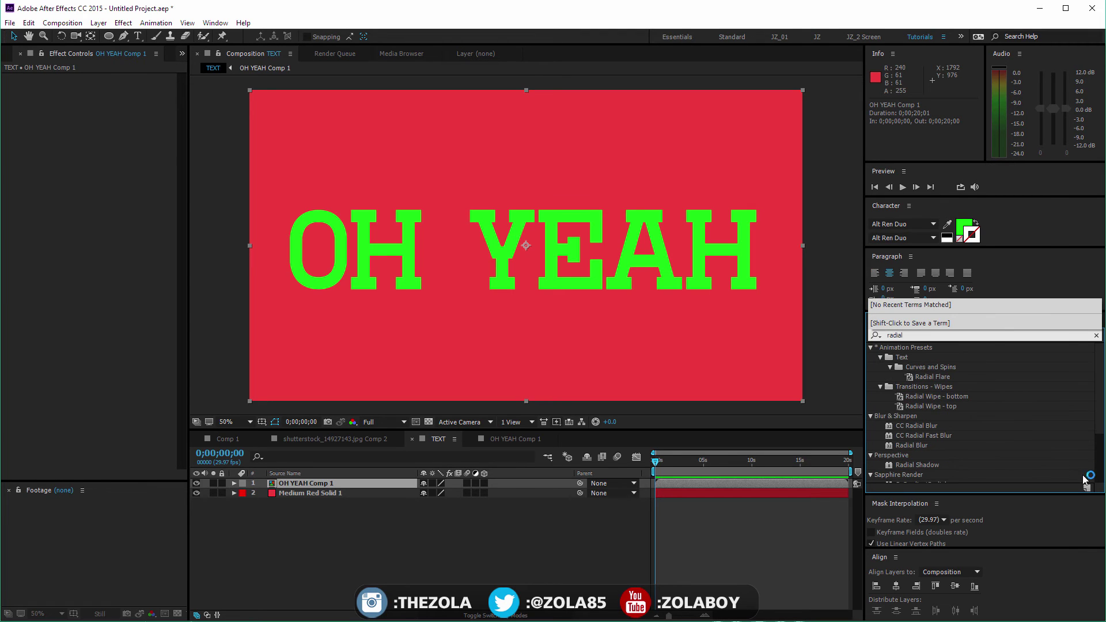
{"action": "left_click_drag", "start_coordinate": [928, 447], "coordinate": [347, 485]}
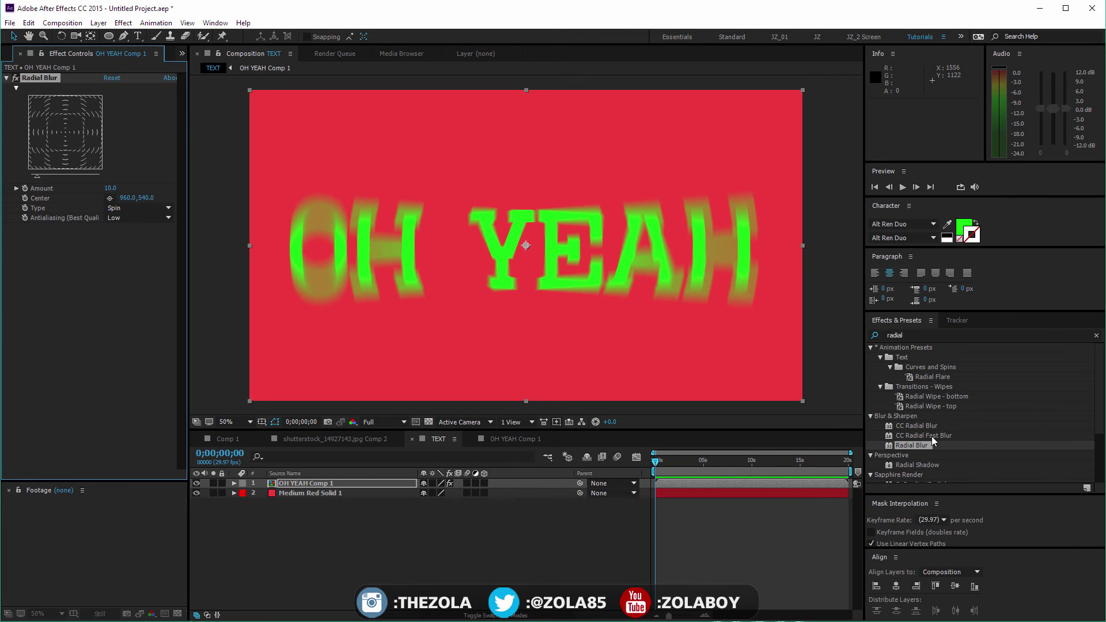
{"action": "key", "text": "ctrl+z"}
{"action": "left_click_drag", "start_coordinate": [929, 436], "coordinate": [439, 485]}
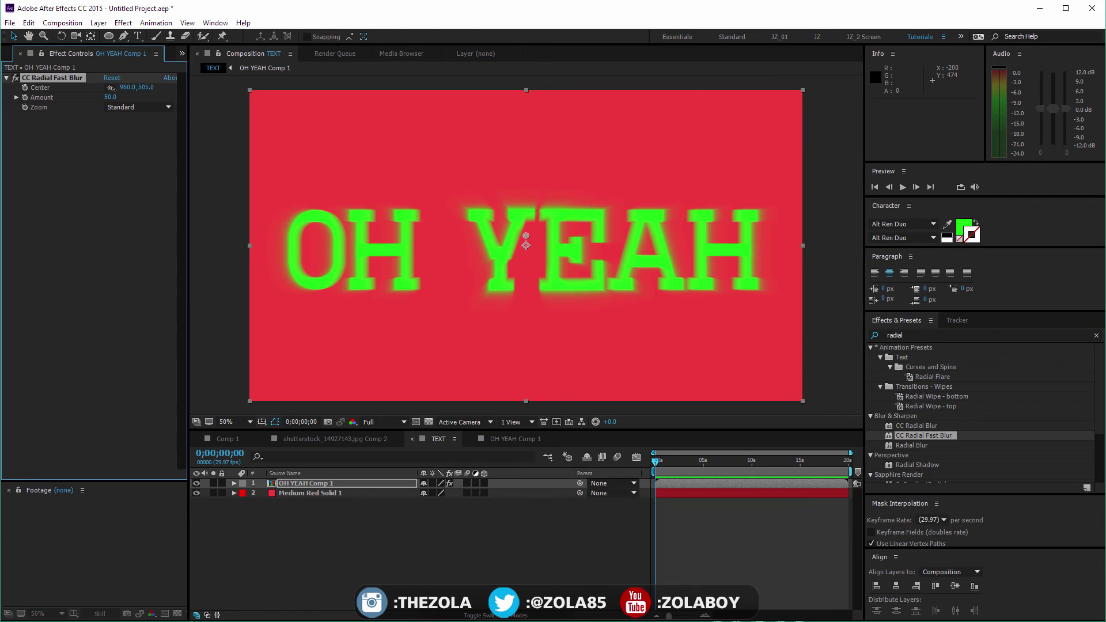
{"action": "left_click_drag", "start_coordinate": [112, 88], "coordinate": [17, 91]}
{"action": "left_click_drag", "start_coordinate": [145, 87], "coordinate": [122, 94]}
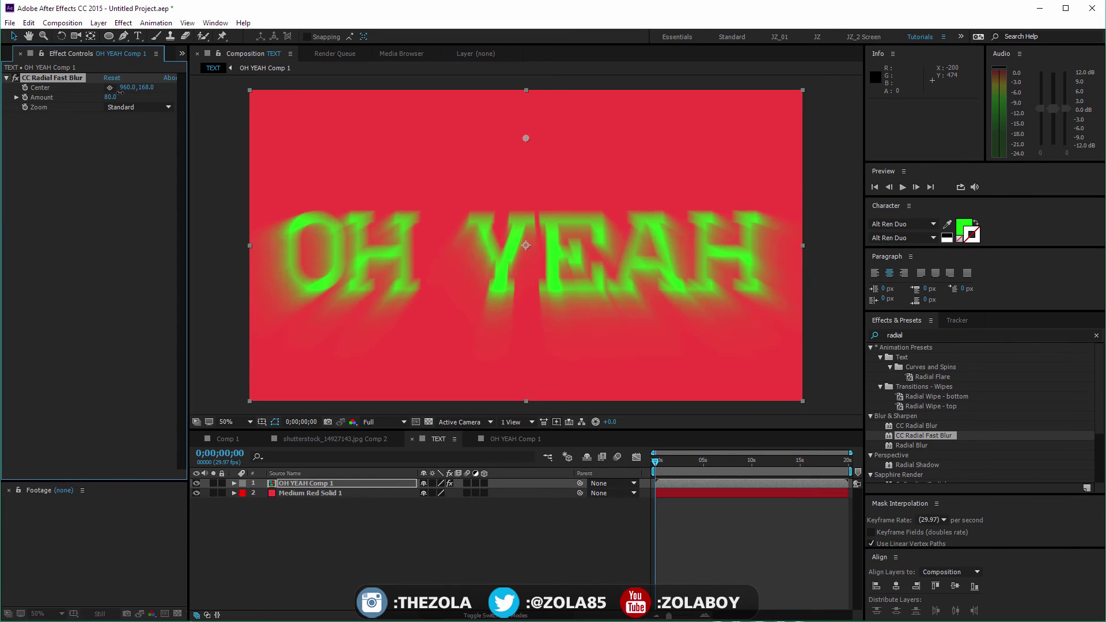
Step: Apply the Fill effect to the blurred OH YEAH layer and set its color to black (000000)
{"action": "left_click", "coordinate": [334, 482]}
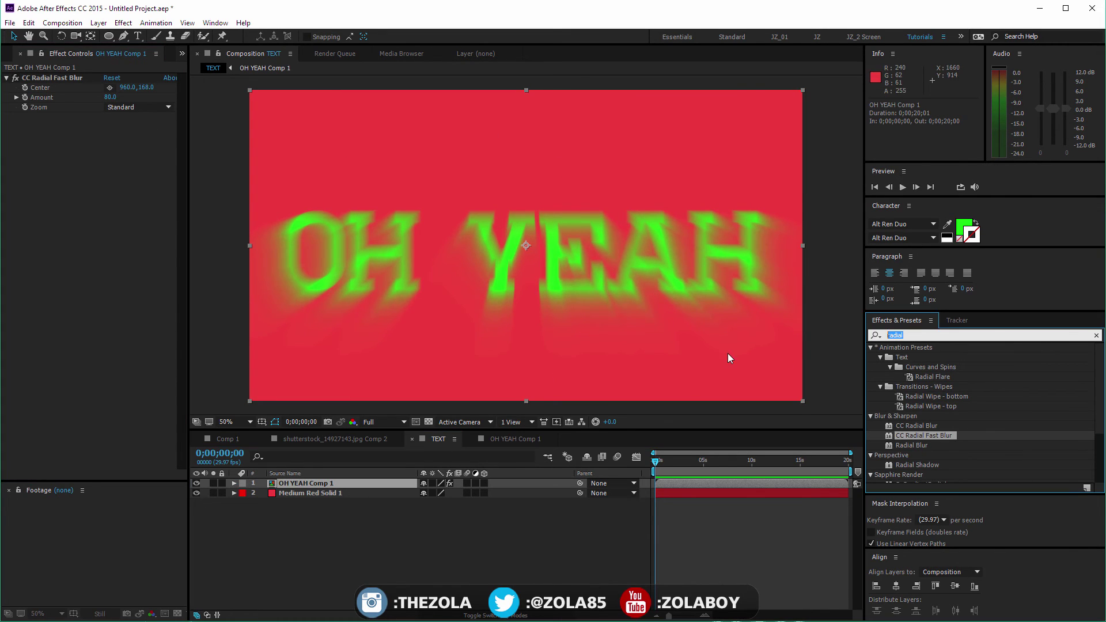
{"action": "left_click", "coordinate": [1003, 335]}
{"action": "type", "text": "fill"}
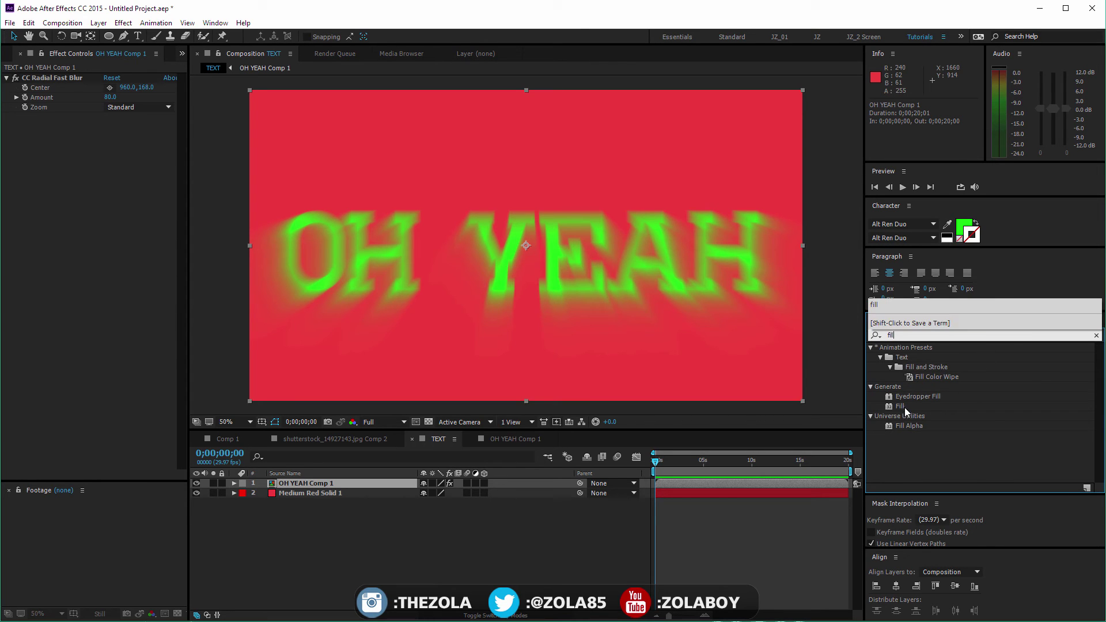
{"action": "left_click_drag", "start_coordinate": [900, 406], "coordinate": [238, 577]}
{"action": "left_click", "coordinate": [110, 146]}
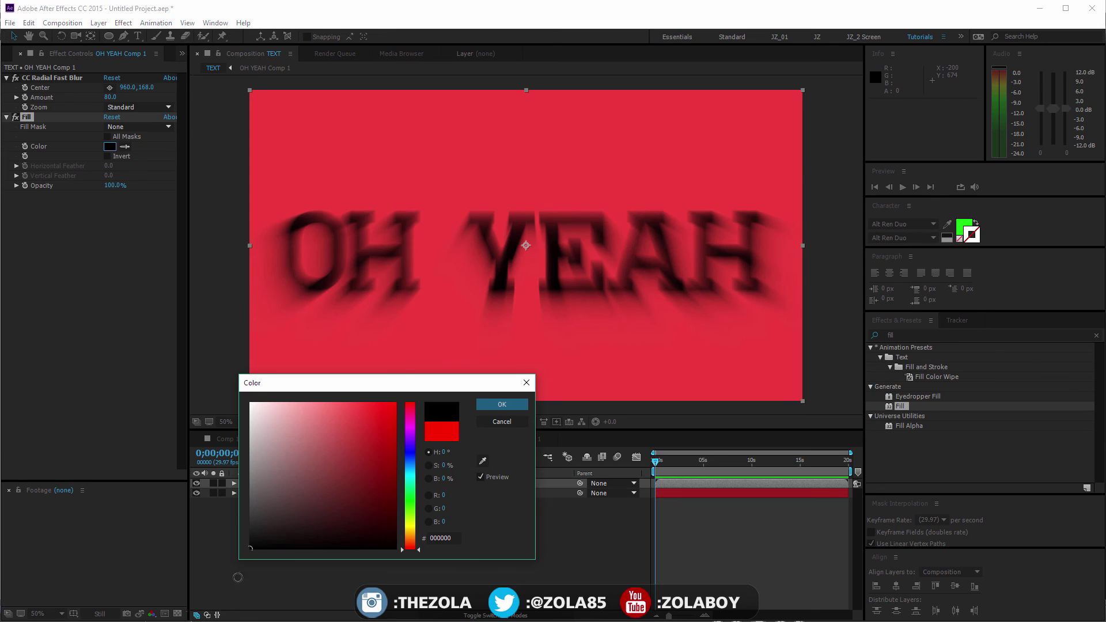
{"action": "left_click", "coordinate": [502, 405]}
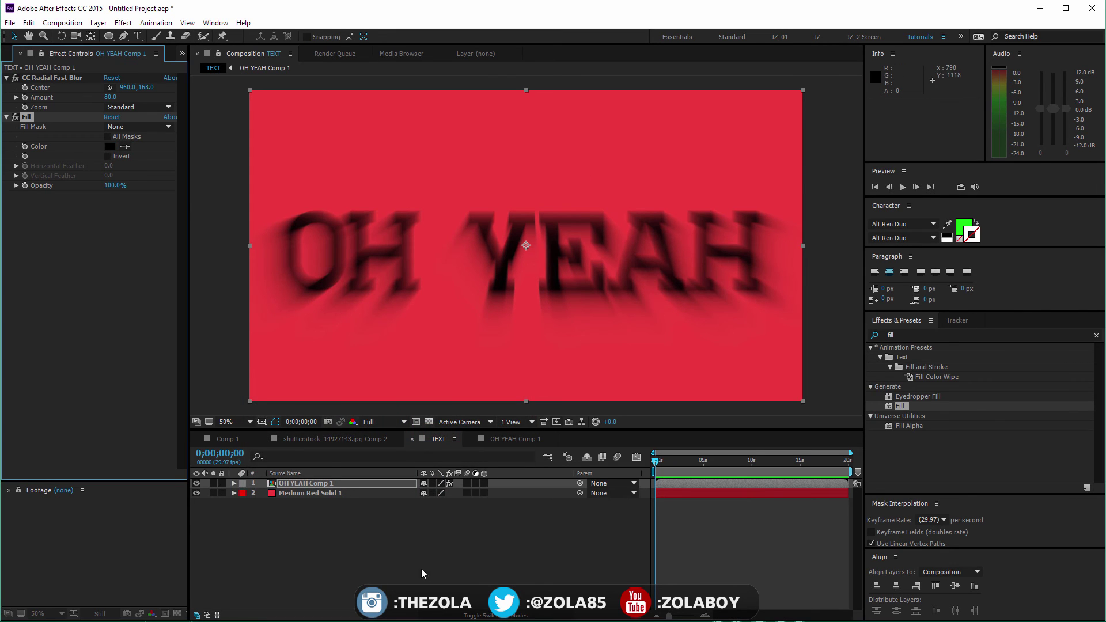
Step: Duplicate the blurred black OH YEAH layer
{"action": "left_click", "coordinate": [421, 568]}
{"action": "left_click", "coordinate": [351, 484]}
{"action": "key", "text": "ctrl+d"}
{"action": "left_click", "coordinate": [390, 575]}
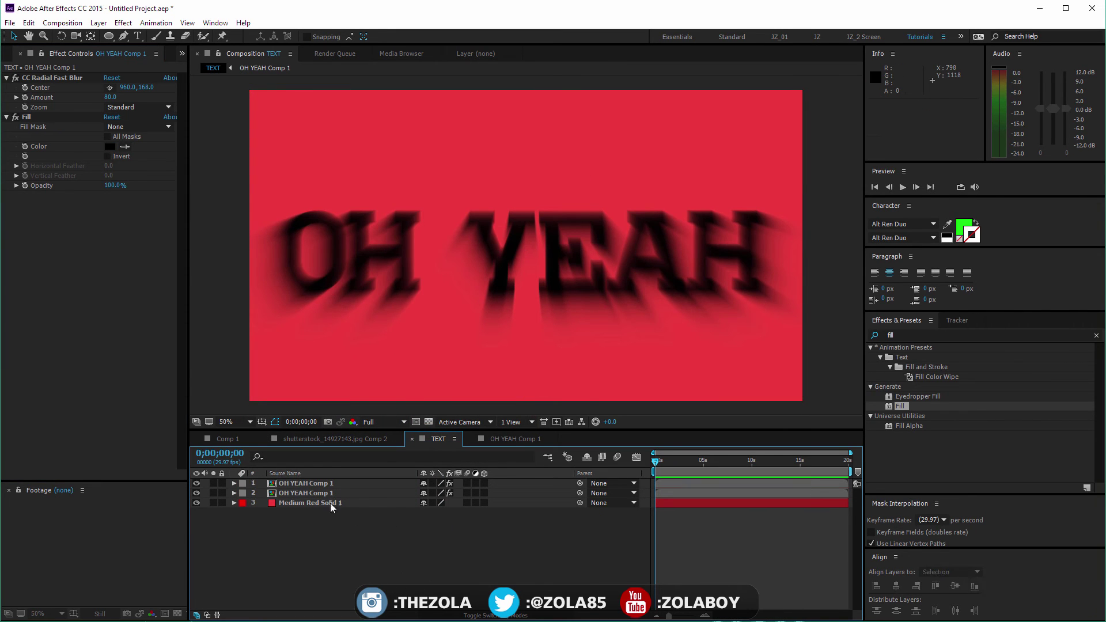
Step: Turn off the CC Radial Fast Blur and Fill effects on the upper OH YEAH copy
{"action": "left_click", "coordinate": [326, 485]}
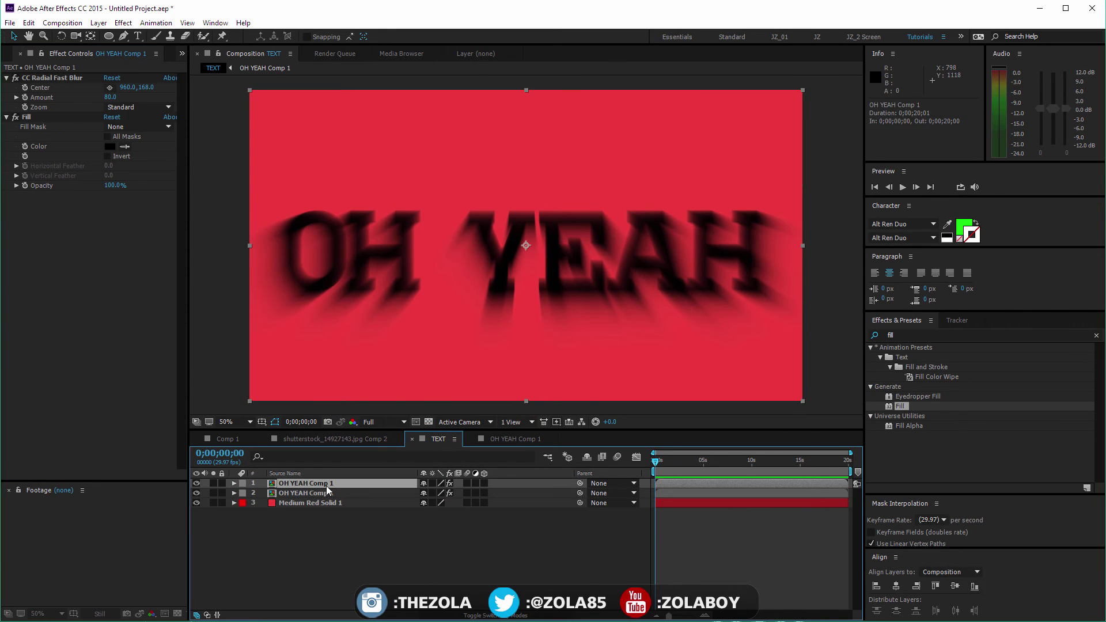
{"action": "left_click", "coordinate": [24, 102]}
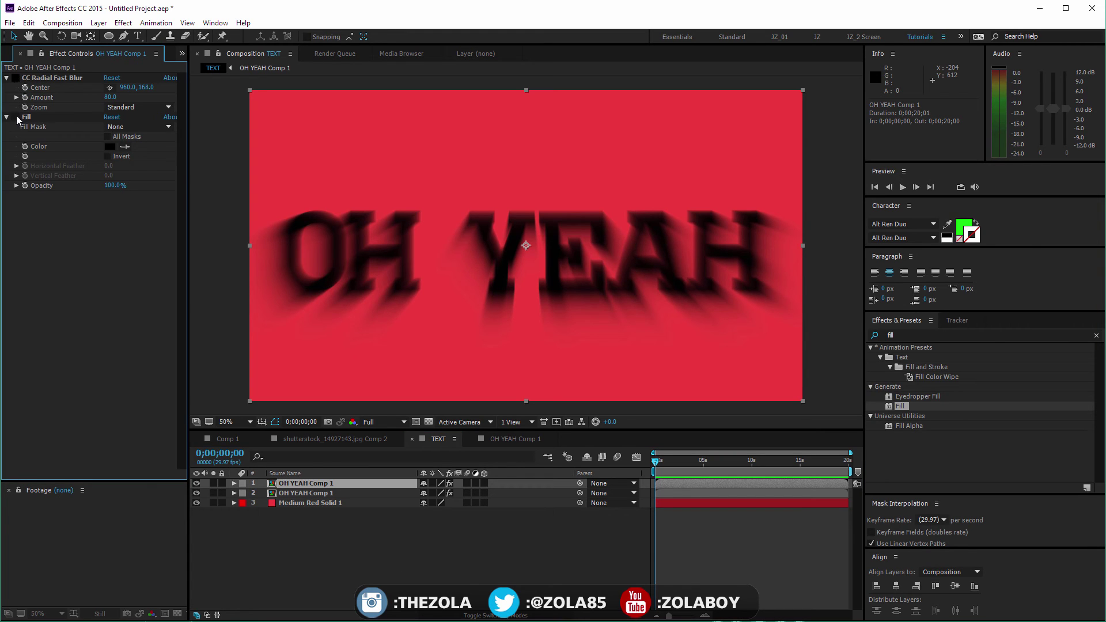
{"action": "left_click", "coordinate": [17, 117]}
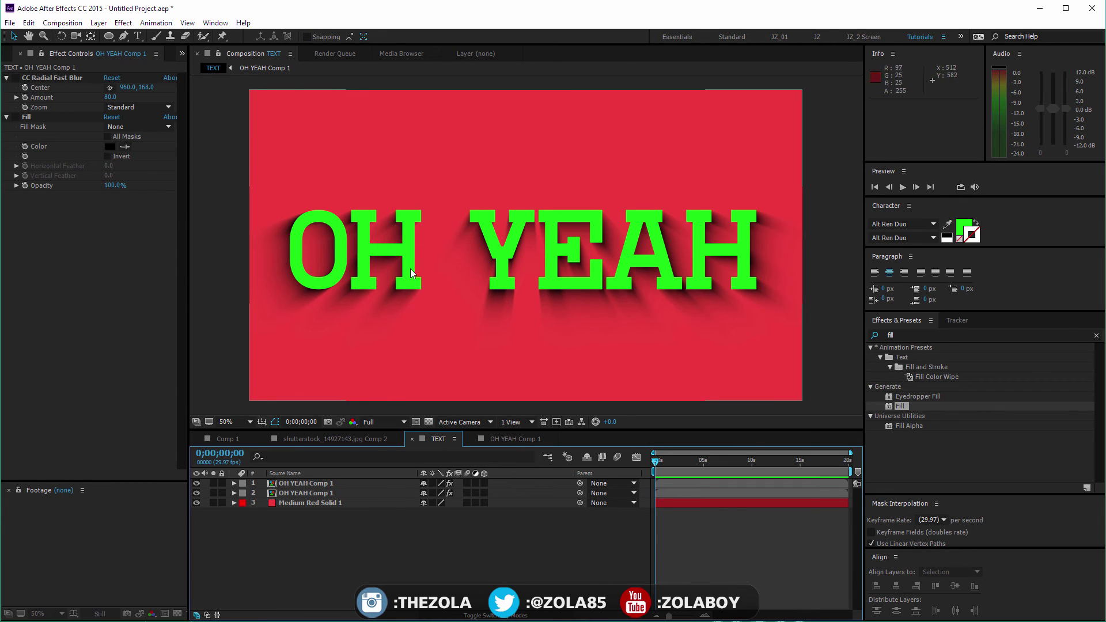
Step: Apply Fast Blur to the lower OH YEAH shadow layer with a Blurriness of 22
{"action": "left_click", "coordinate": [346, 494]}
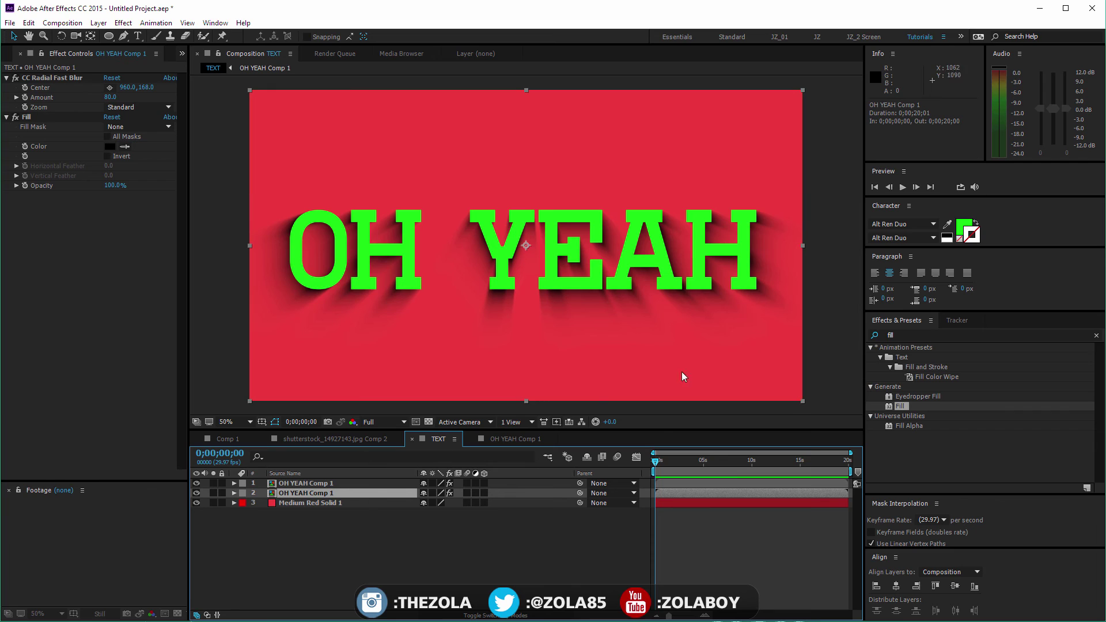
{"action": "left_click", "coordinate": [909, 335]}
{"action": "type", "text": "fas"}
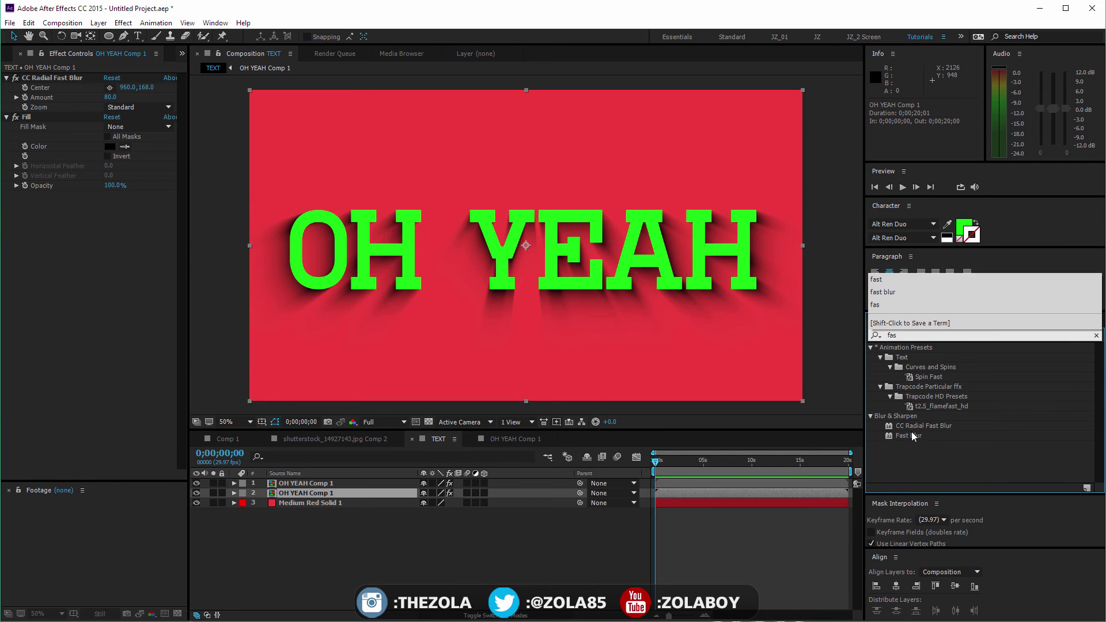
{"action": "left_click_drag", "start_coordinate": [911, 433], "coordinate": [311, 493]}
{"action": "left_click_drag", "start_coordinate": [109, 205], "coordinate": [114, 205]}
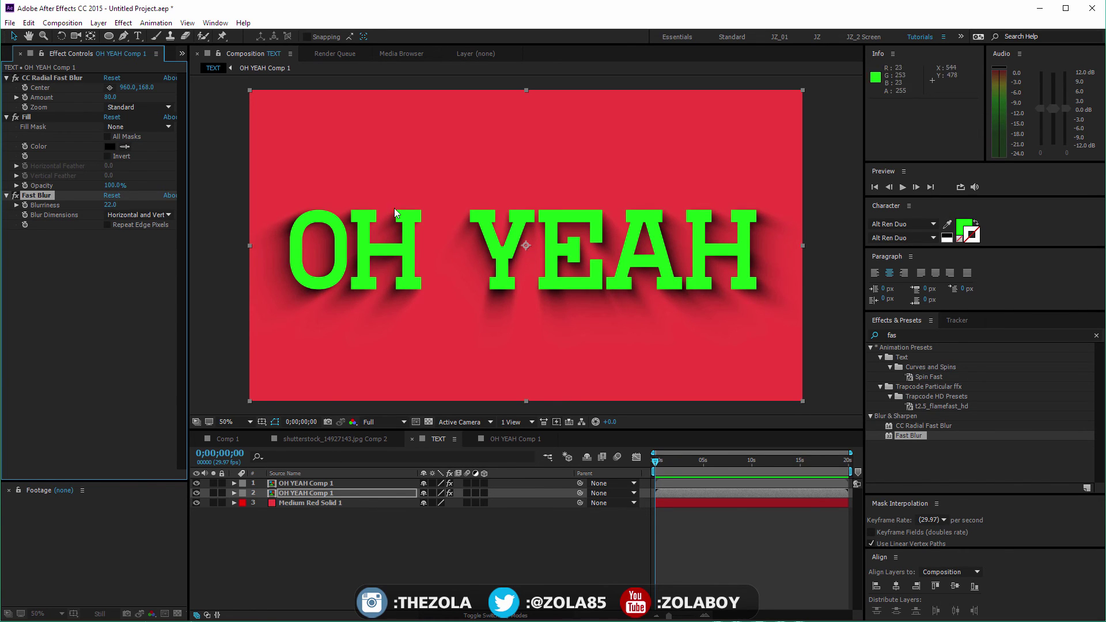
{"action": "left_click", "coordinate": [464, 510]}
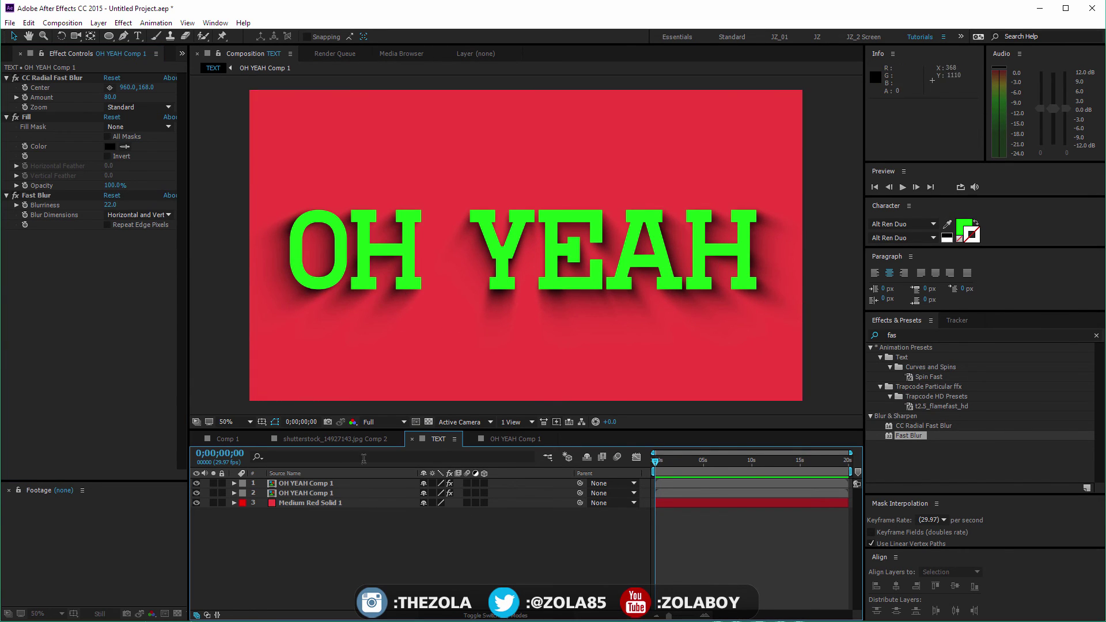
Step: Add a Bevel and Emboss layer style to the upper OH YEAH layer and set its Size to 9
{"action": "left_click", "coordinate": [309, 483]}
{"action": "right_click", "coordinate": [309, 483]}
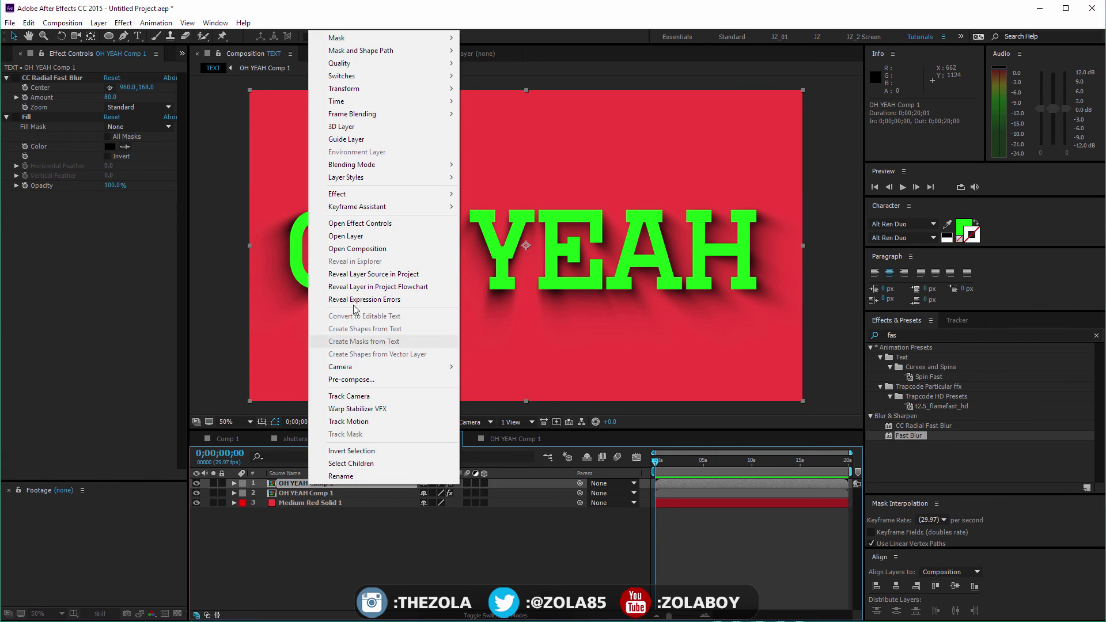
{"action": "mouse_move", "coordinate": [420, 182]}
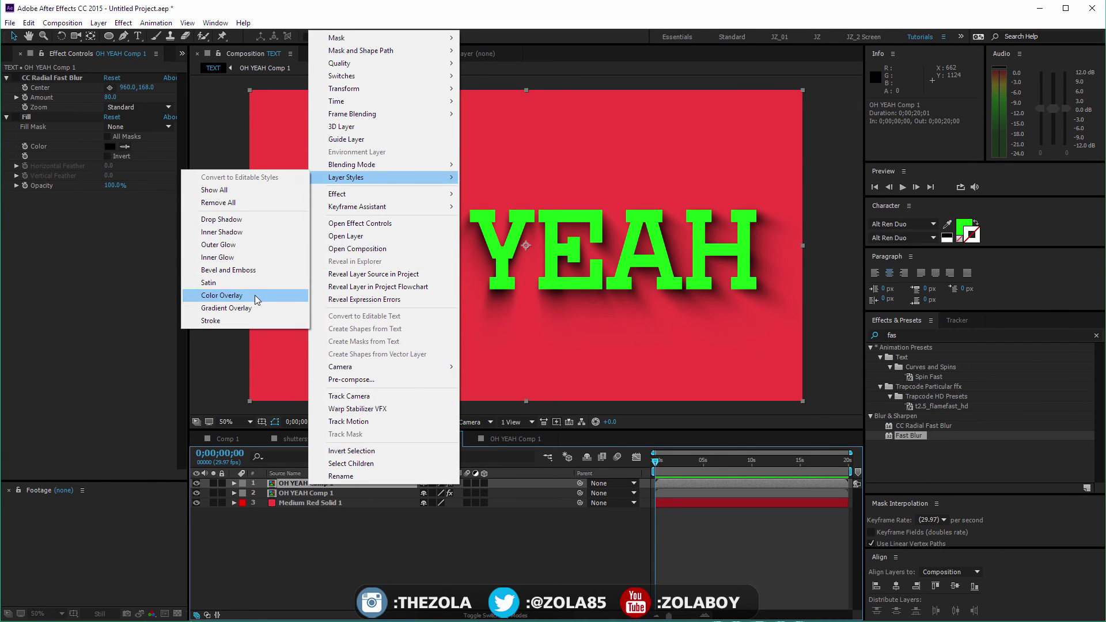
{"action": "left_click", "coordinate": [276, 270]}
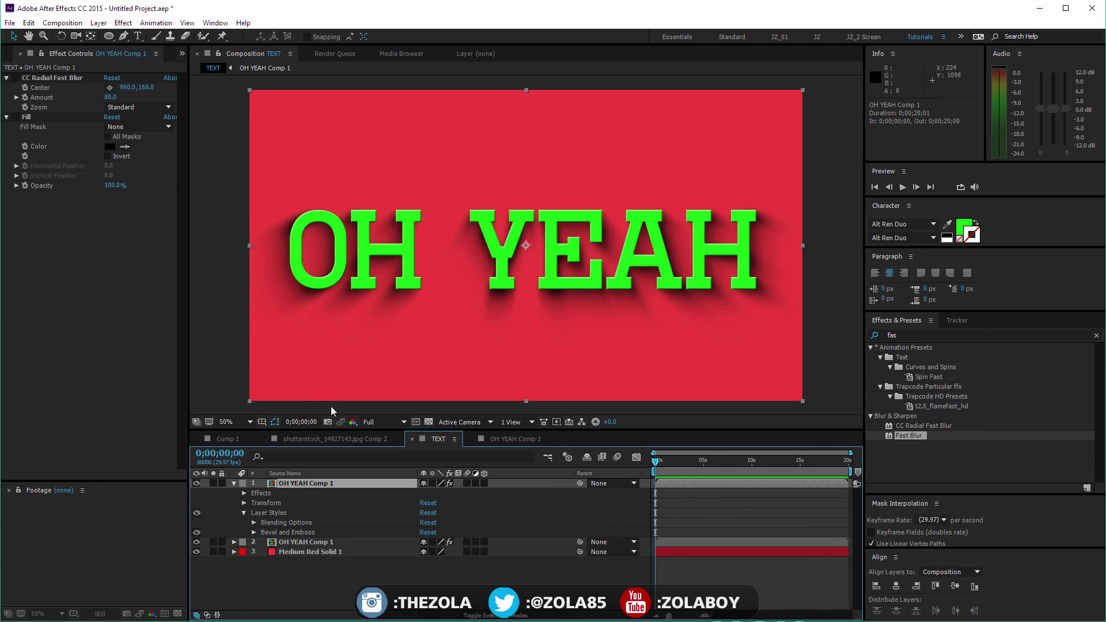
{"action": "left_click", "coordinate": [253, 531]}
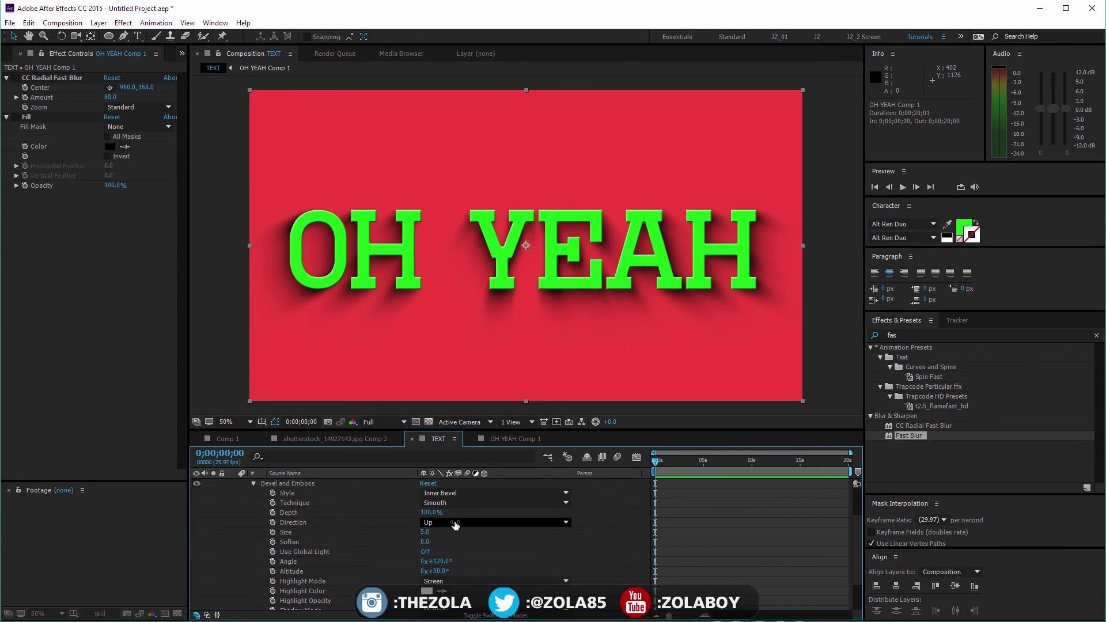
{"action": "left_click_drag", "start_coordinate": [424, 532], "coordinate": [431, 533]}
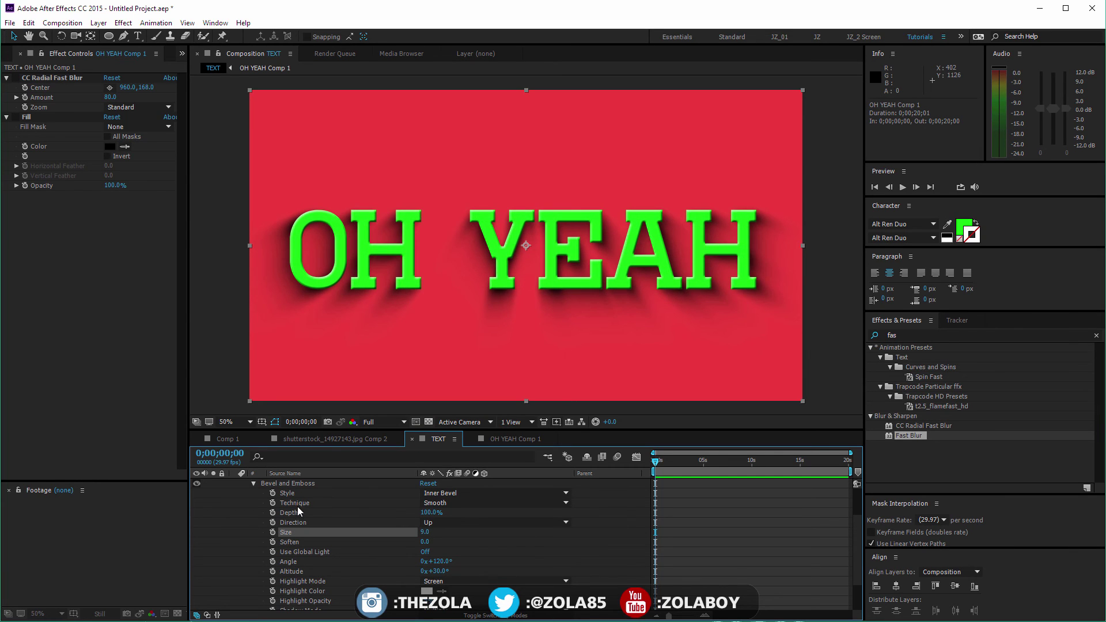
{"action": "left_click", "coordinate": [253, 483]}
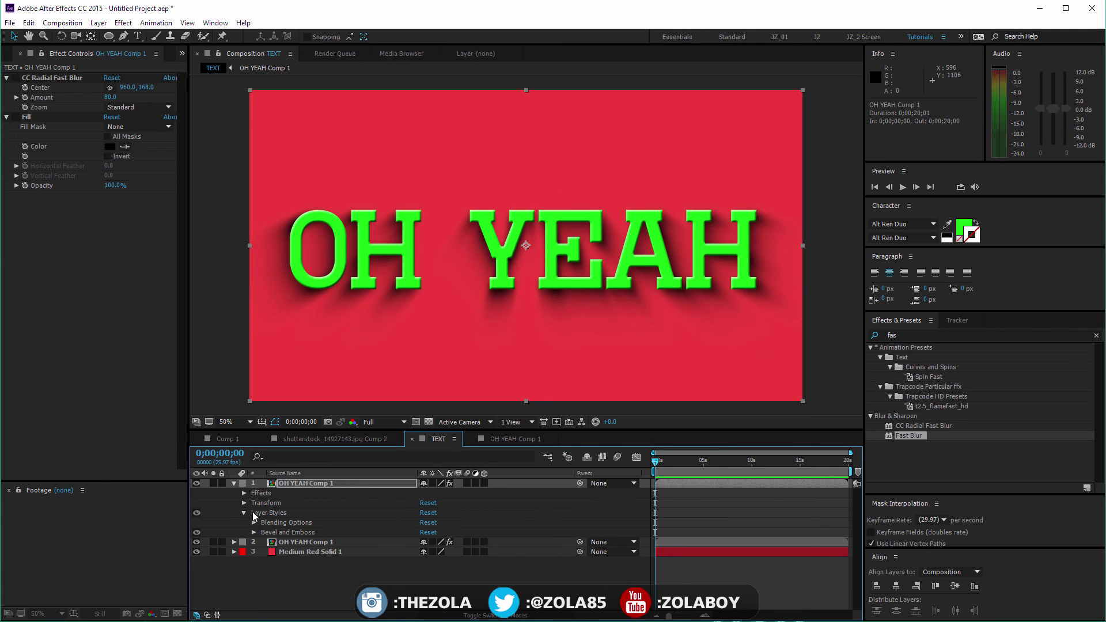
Step: Apply Gradient Ramp to the upper OH YEAH layer and set its End Color to a medium blue
{"action": "left_click", "coordinate": [910, 335]}
{"action": "type", "text": "ramp"}
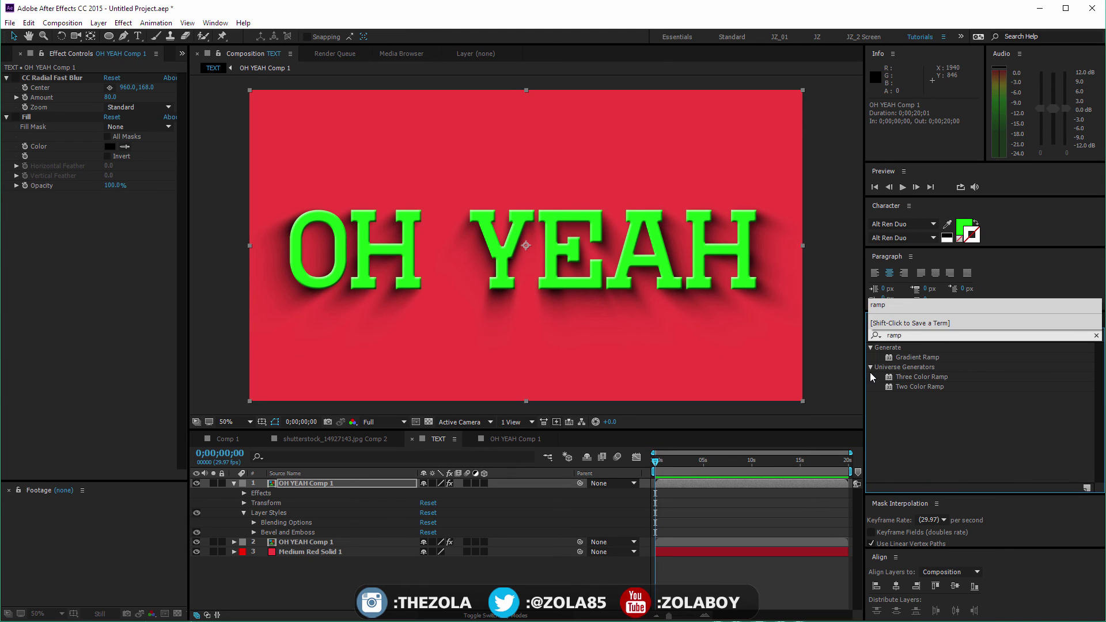
{"action": "left_click_drag", "start_coordinate": [917, 356], "coordinate": [361, 482]}
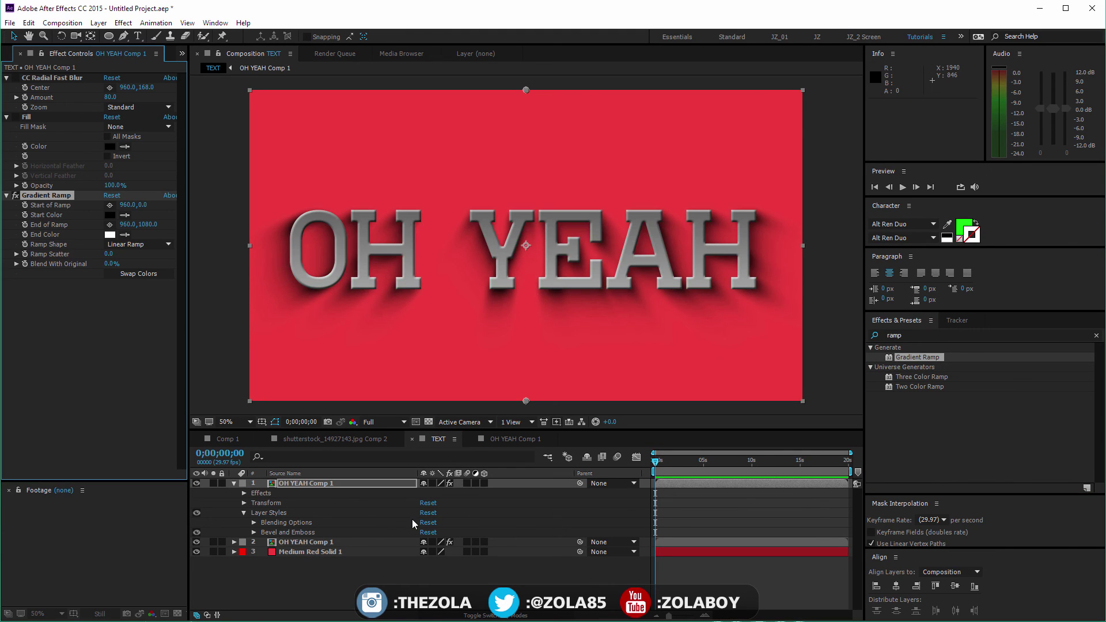
{"action": "left_click", "coordinate": [109, 235]}
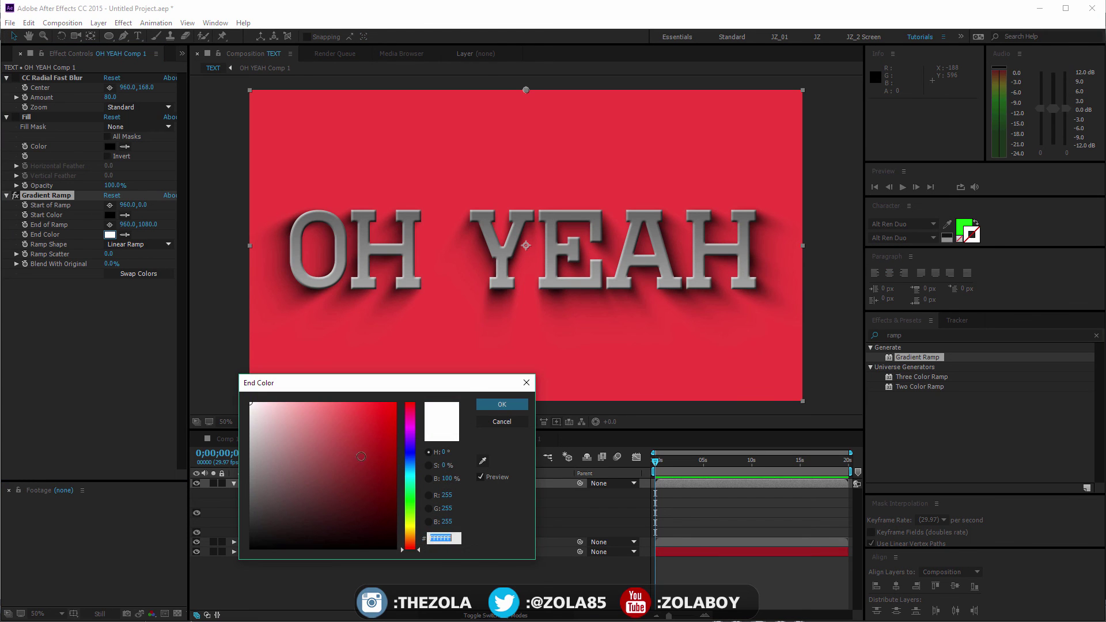
{"action": "left_click_drag", "start_coordinate": [355, 436], "coordinate": [364, 418]}
{"action": "left_click_drag", "start_coordinate": [409, 469], "coordinate": [405, 461]}
{"action": "left_click", "coordinate": [489, 406]}
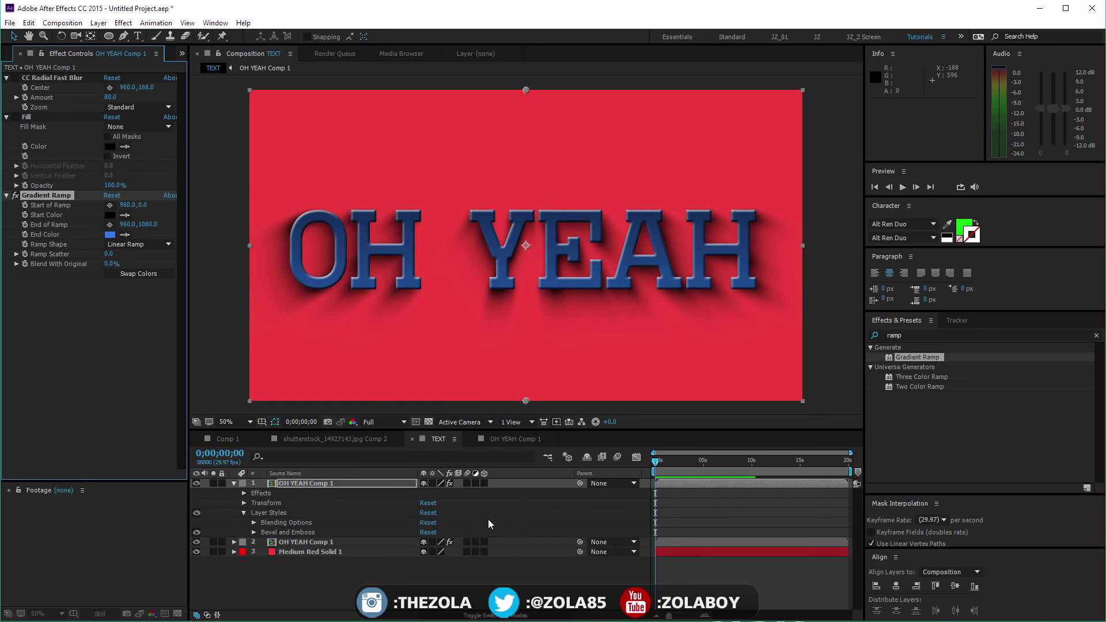
Step: Reduce the Bevel and Emboss Size on the upper OH YEAH layer to a very thin edge
{"action": "left_click", "coordinate": [254, 532]}
{"action": "scroll", "coordinate": [279, 549], "scroll_direction": "down", "scroll_amount": 3}
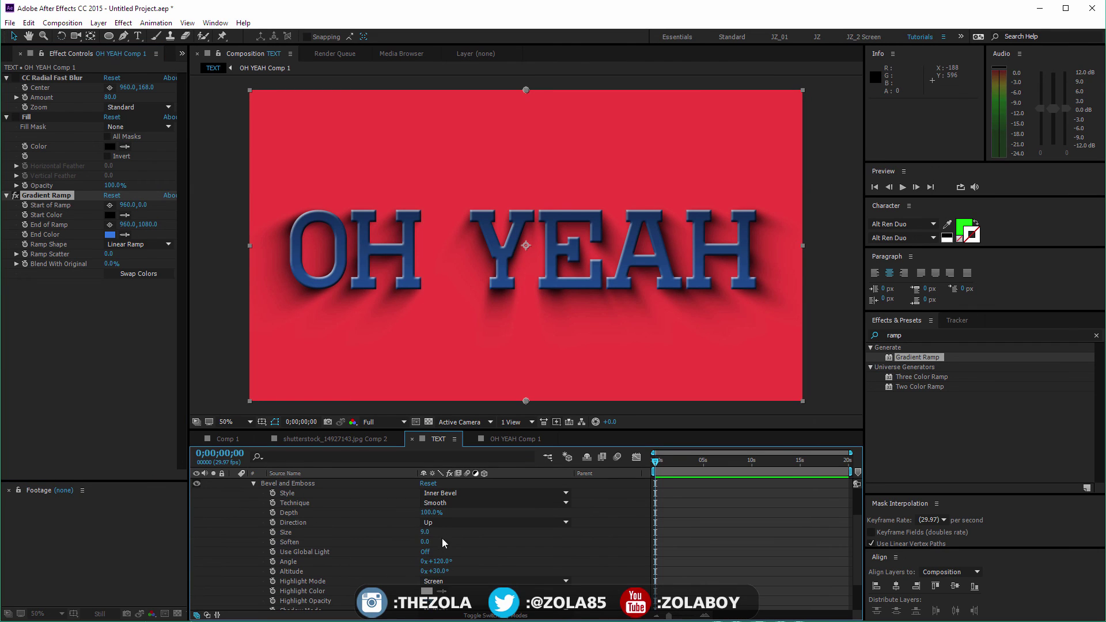
{"action": "left_click_drag", "start_coordinate": [418, 531], "coordinate": [415, 532]}
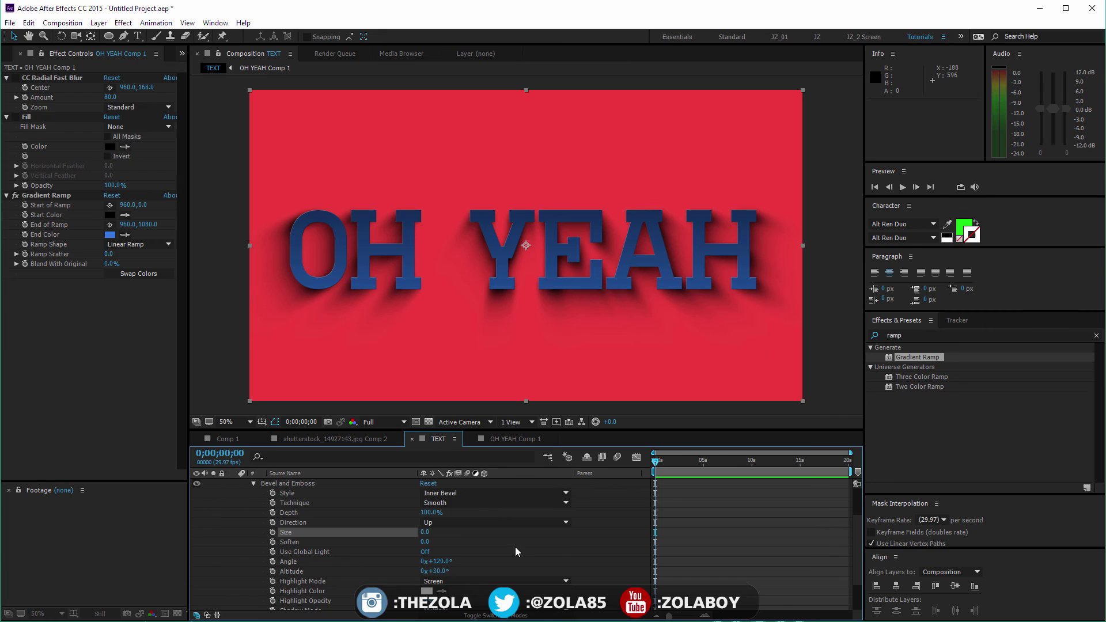
{"action": "left_click", "coordinate": [424, 532]}
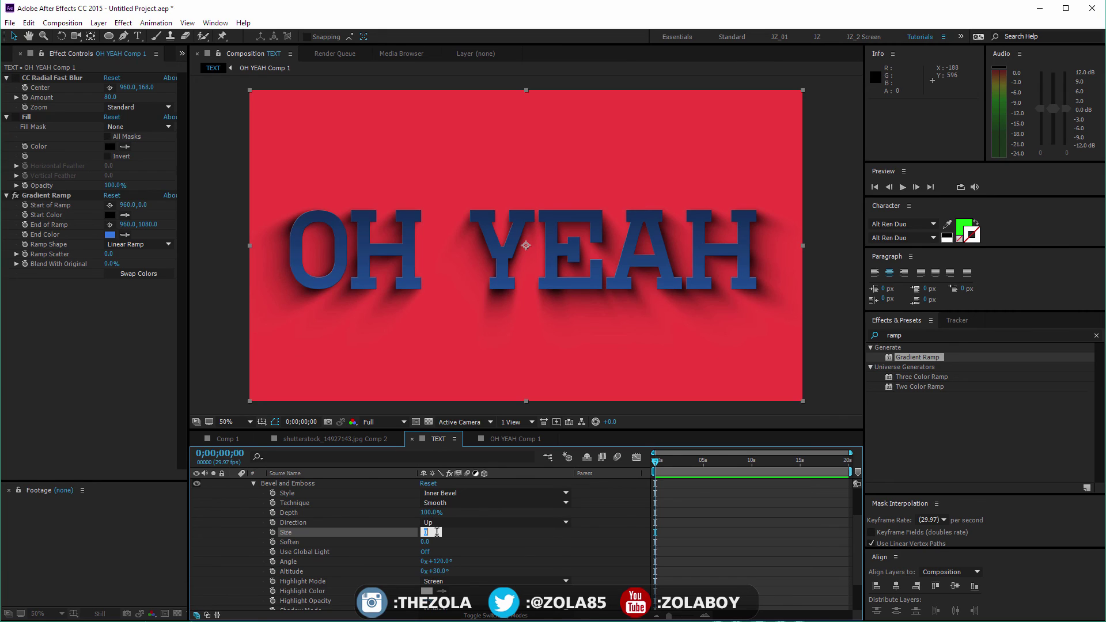
{"action": "left_click", "coordinate": [756, 558]}
{"action": "left_click", "coordinate": [254, 483]}
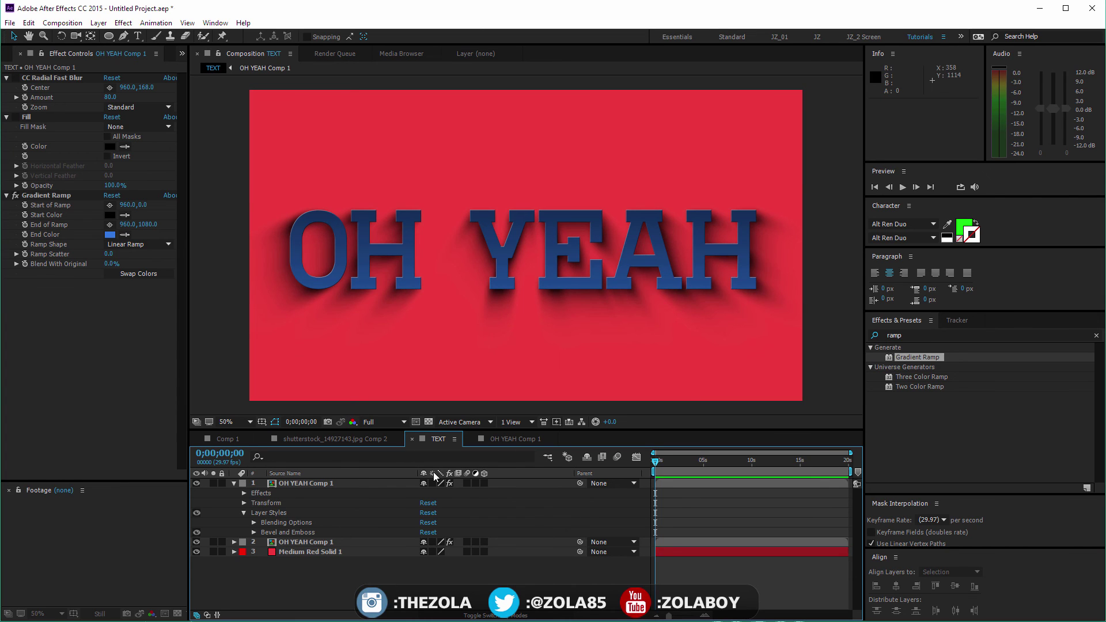
{"action": "left_click", "coordinate": [234, 483]}
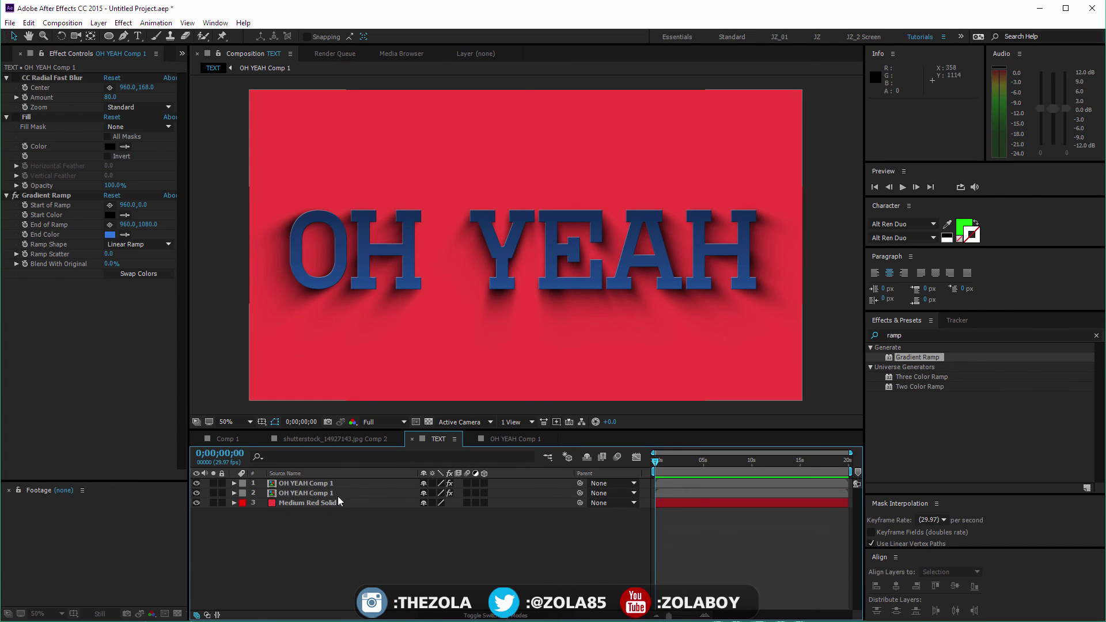
Step: Add an Inner Glow layer style to the upper OH YEAH layer
{"action": "left_click", "coordinate": [334, 483]}
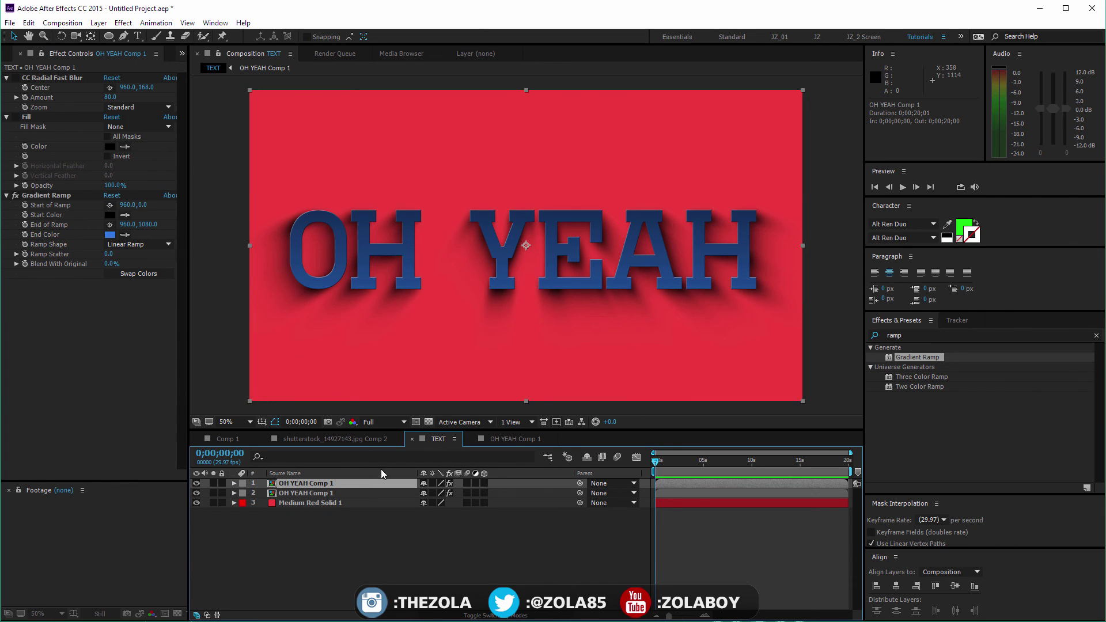
{"action": "right_click", "coordinate": [307, 482]}
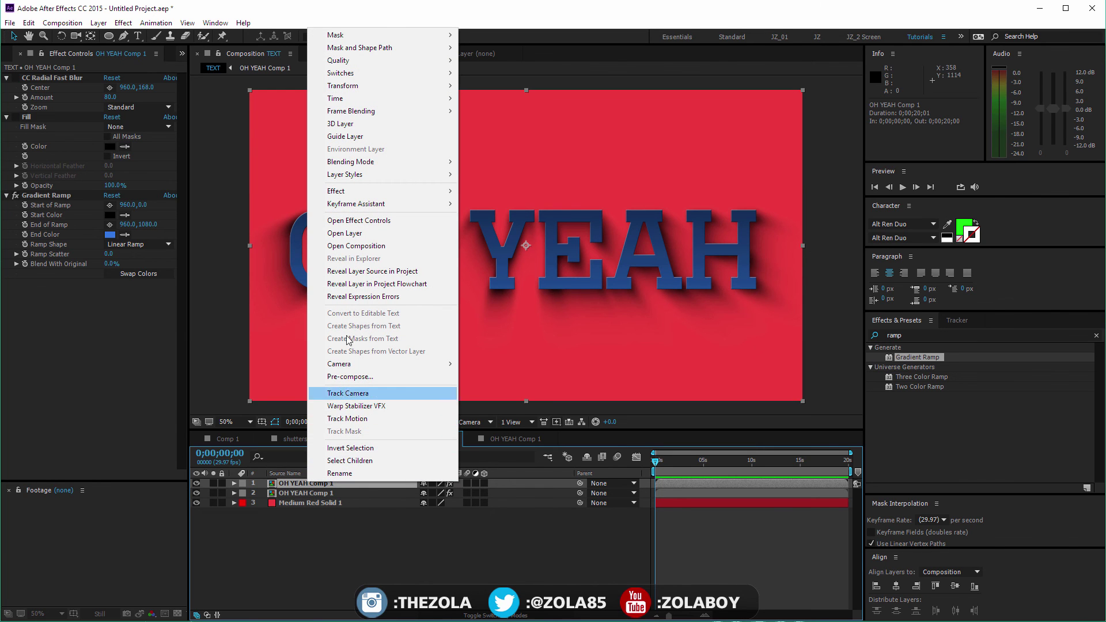
{"action": "mouse_move", "coordinate": [346, 174]}
{"action": "left_click", "coordinate": [260, 229]}
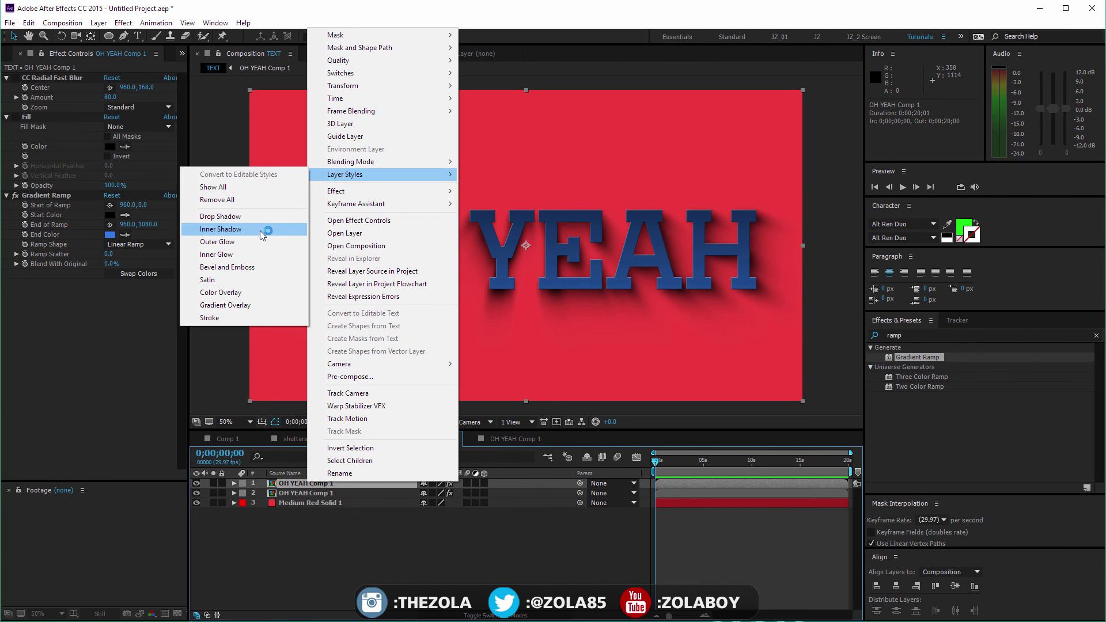
{"action": "left_click", "coordinate": [251, 255]}
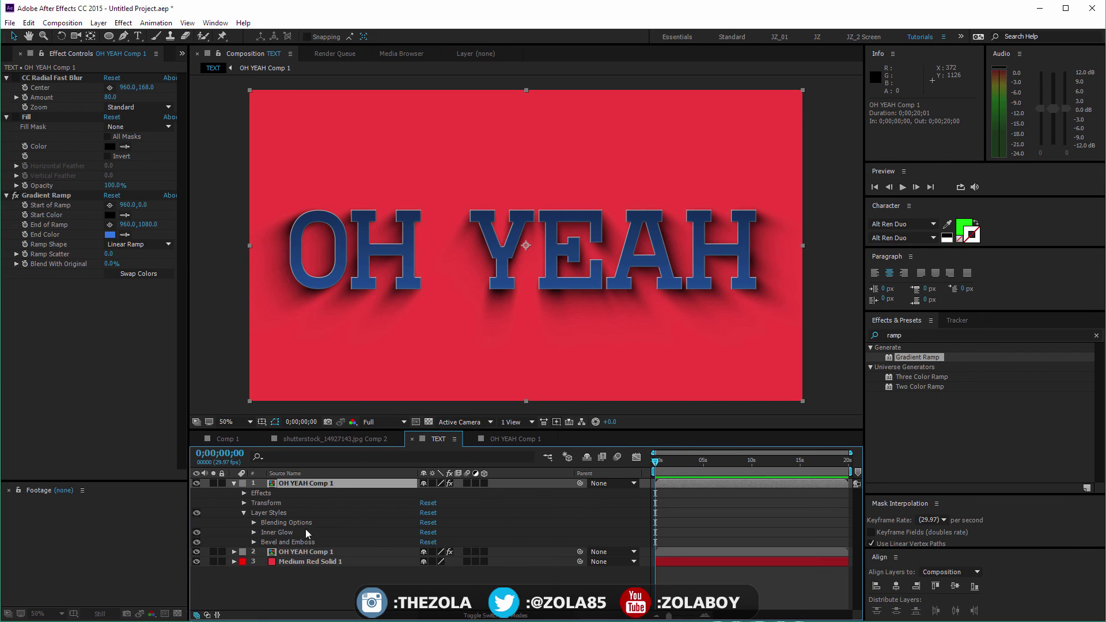
Step: Set the Inner Glow color of the upper OH YEAH layer to light blue (3CB2D0)
{"action": "left_click", "coordinate": [254, 532]}
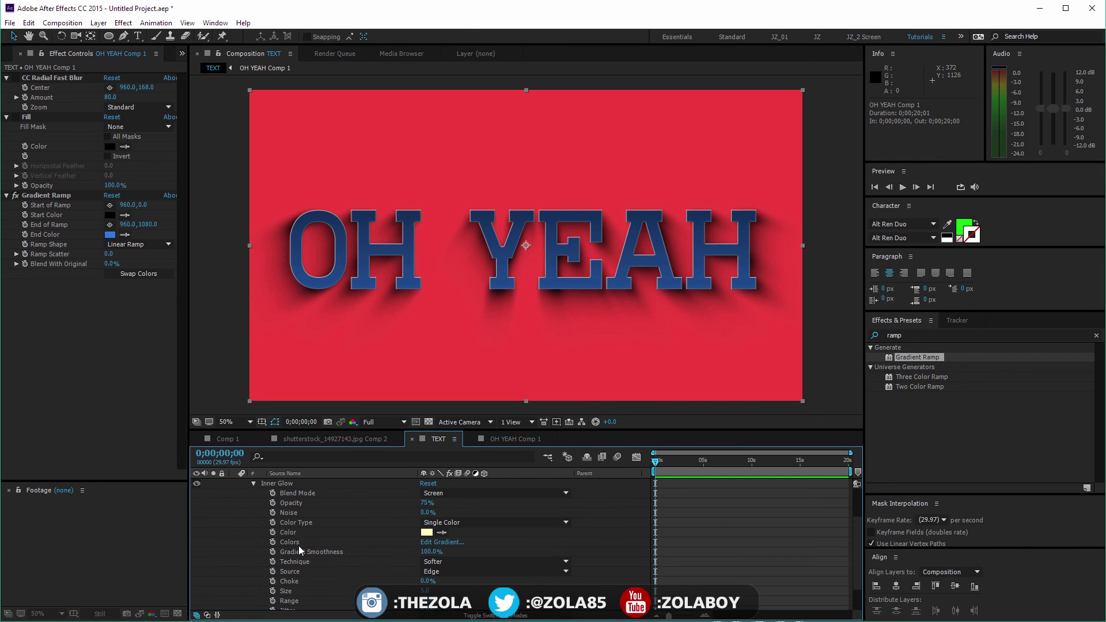
{"action": "left_click", "coordinate": [433, 532]}
{"action": "left_click", "coordinate": [365, 437]}
{"action": "left_click", "coordinate": [410, 471]}
{"action": "left_click", "coordinate": [354, 430]}
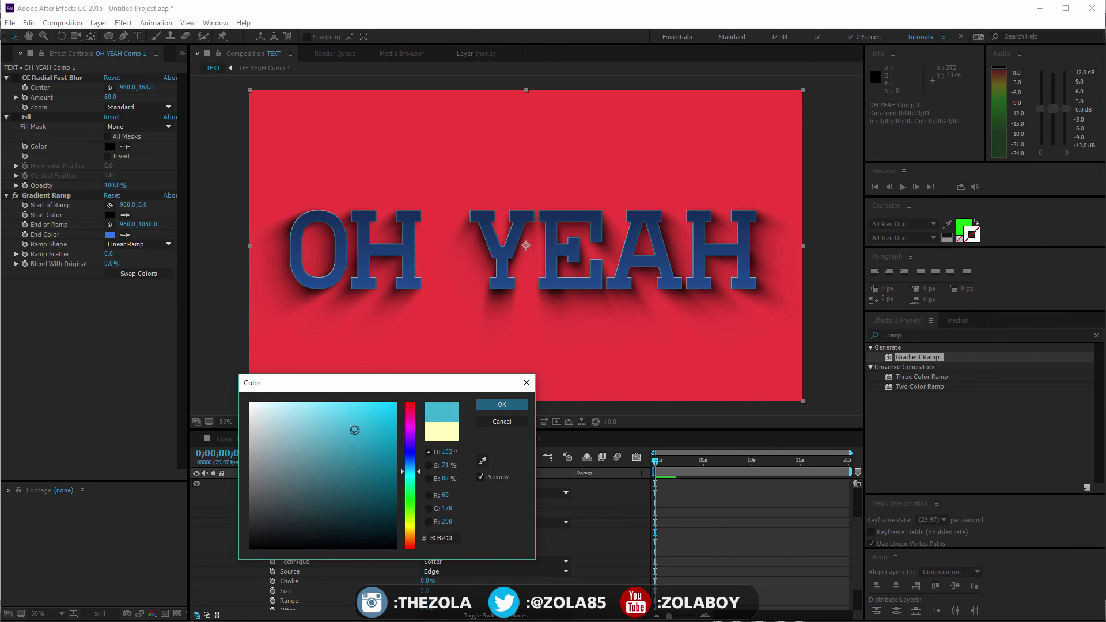
{"action": "left_click", "coordinate": [501, 404]}
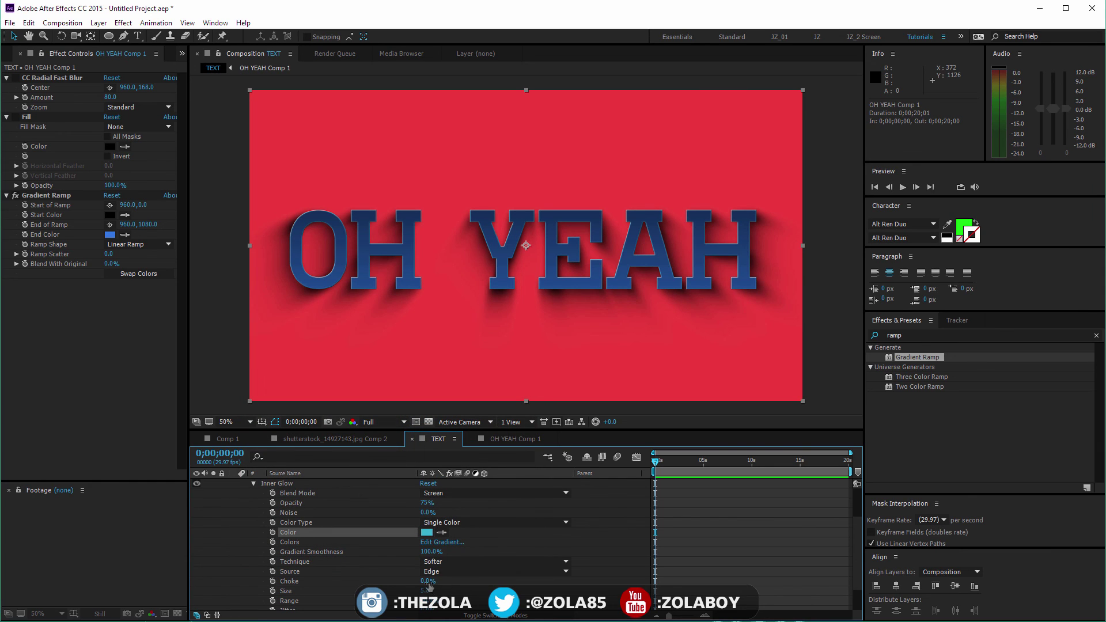
Step: Increase the Inner Glow Size on the upper OH YEAH layer and lower its Opacity to 33%
{"action": "left_click_drag", "start_coordinate": [425, 593], "coordinate": [436, 599]}
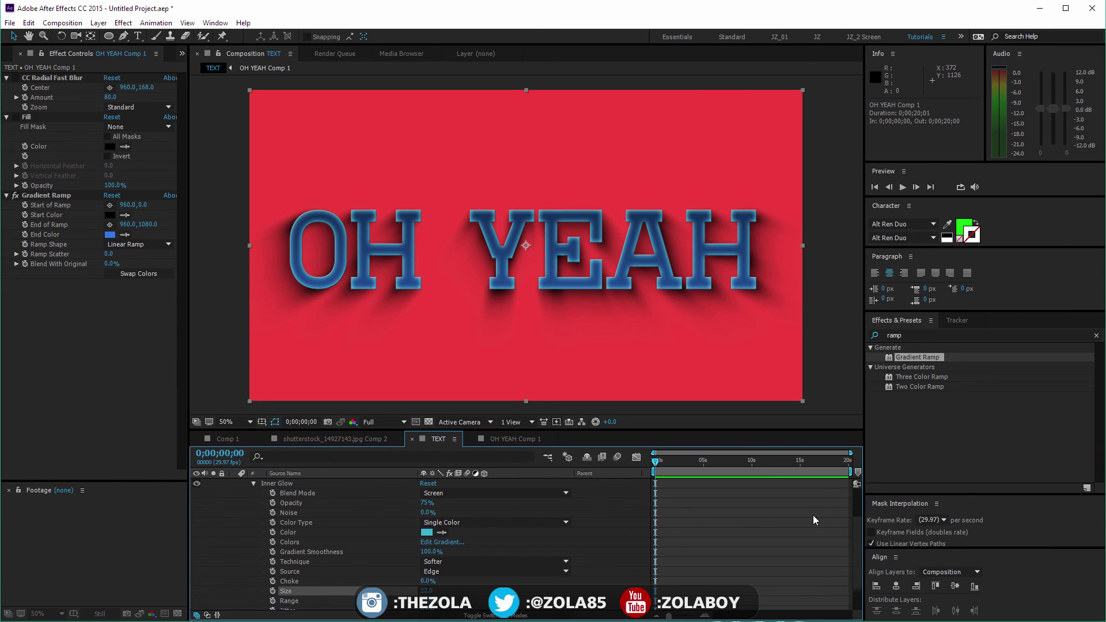
{"action": "left_click_drag", "start_coordinate": [427, 503], "coordinate": [405, 508]}
{"action": "left_click", "coordinate": [745, 536]}
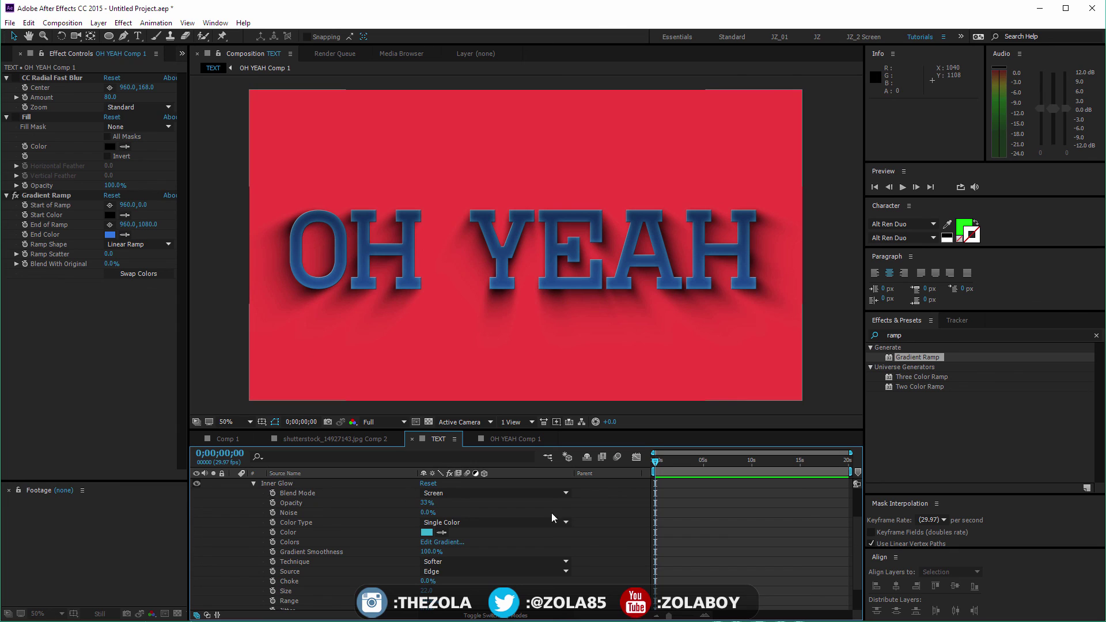
{"action": "scroll", "coordinate": [765, 564], "scroll_direction": "up", "scroll_amount": 1}
{"action": "scroll", "coordinate": [766, 564], "scroll_direction": "up", "scroll_amount": 5}
{"action": "key", "text": "v"}
{"action": "left_click", "coordinate": [234, 482]}
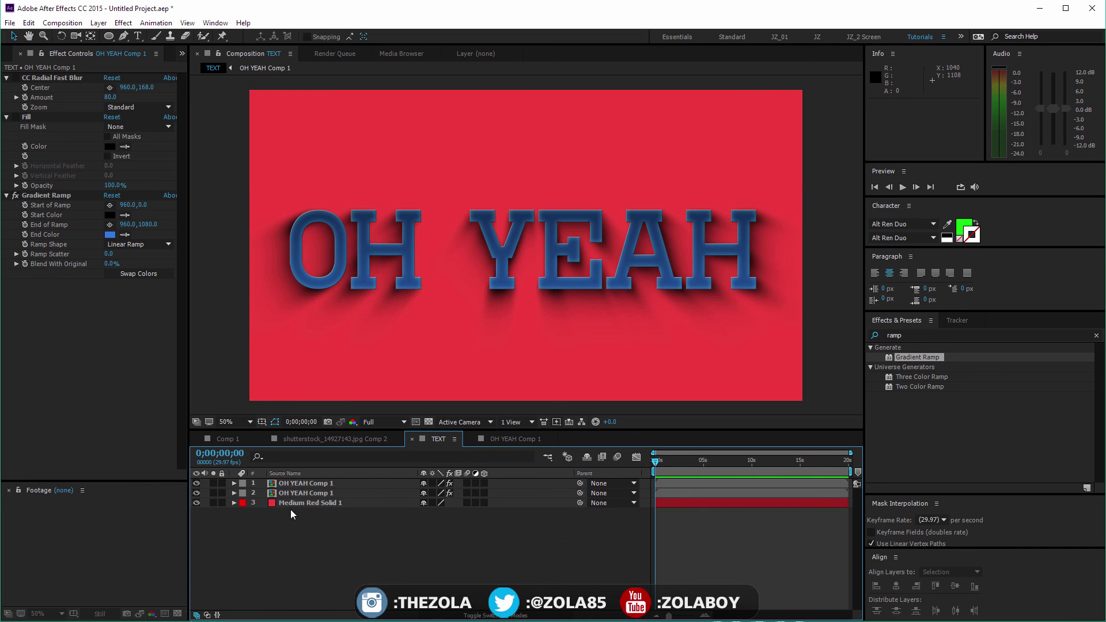
Step: Open the nested OH YEAH Comp 1 and replace its text with WHAT'S UP on two centered lines
{"action": "double_click", "coordinate": [326, 484]}
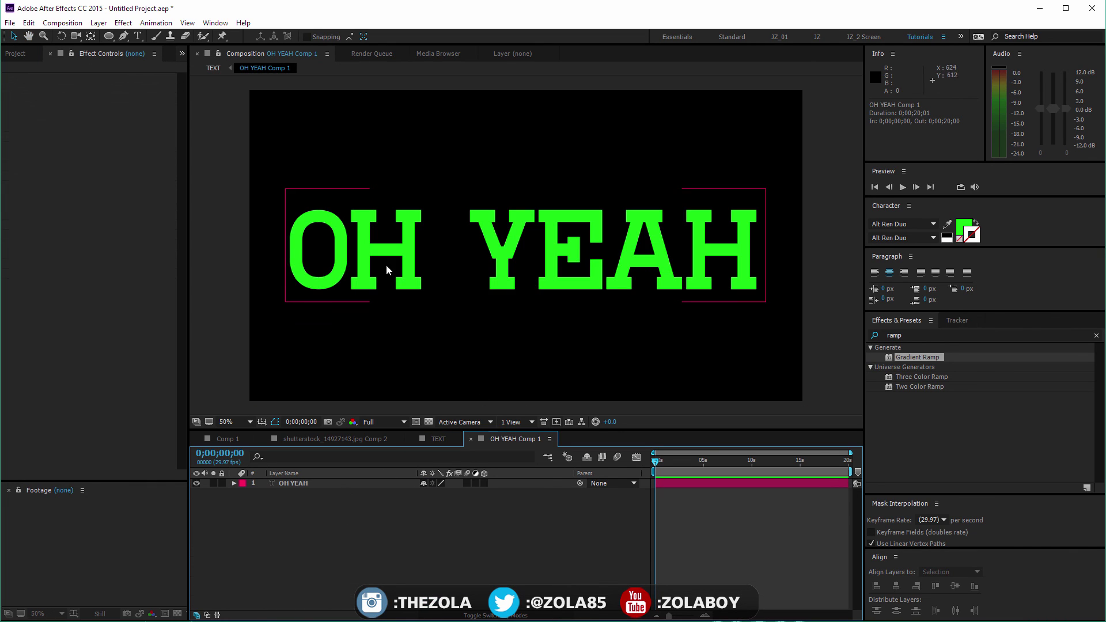
{"action": "double_click", "coordinate": [324, 280]}
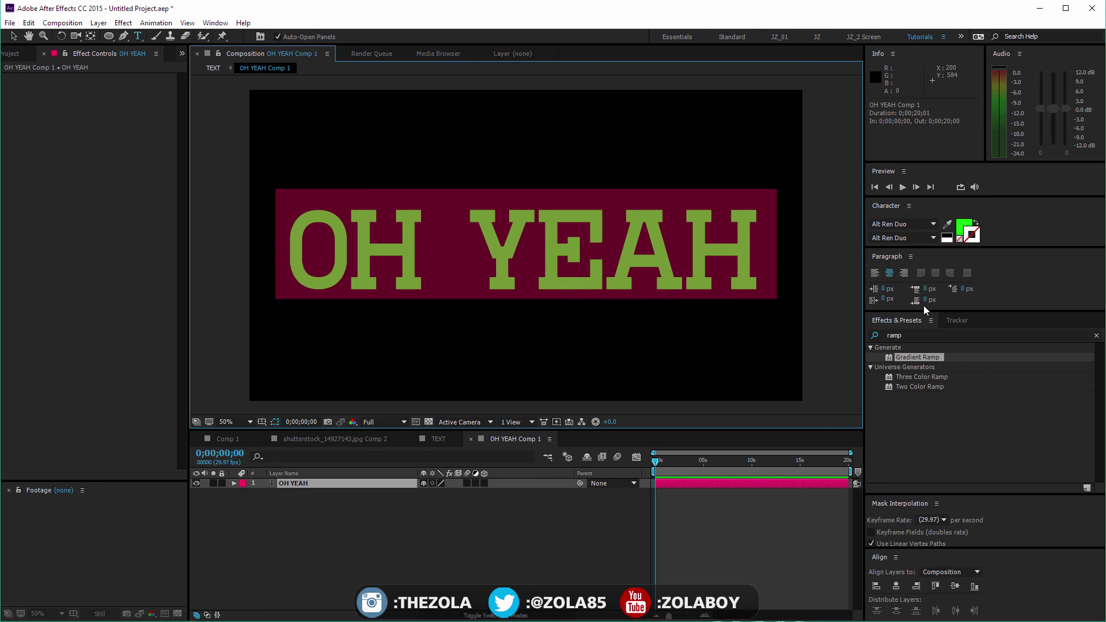
{"action": "type", "text": "WH"}
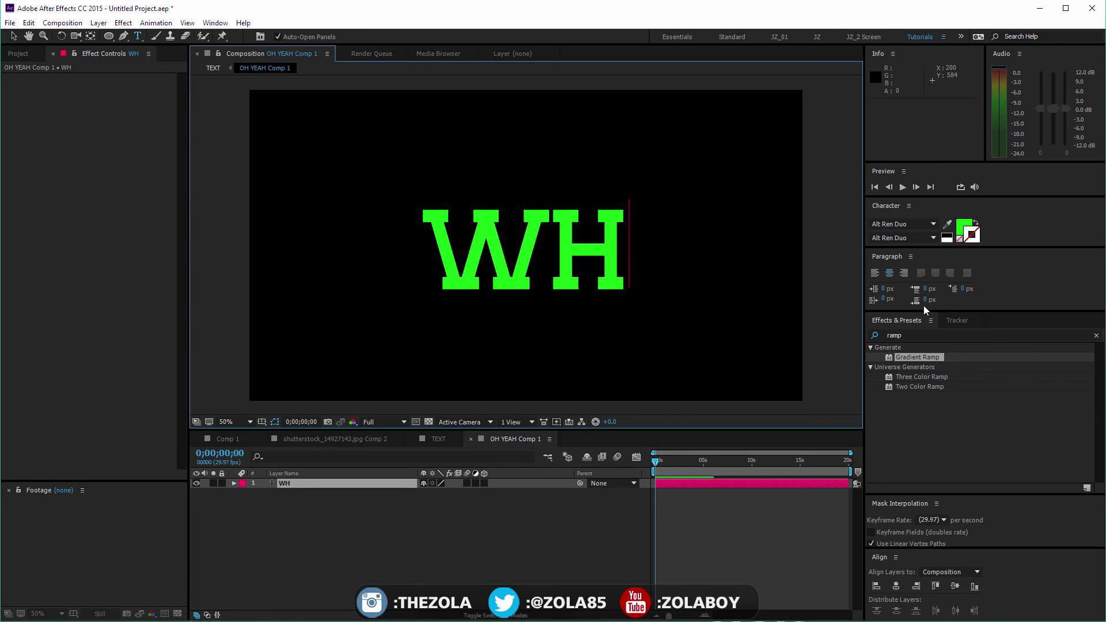
{"action": "type", "text": "AT'S"}
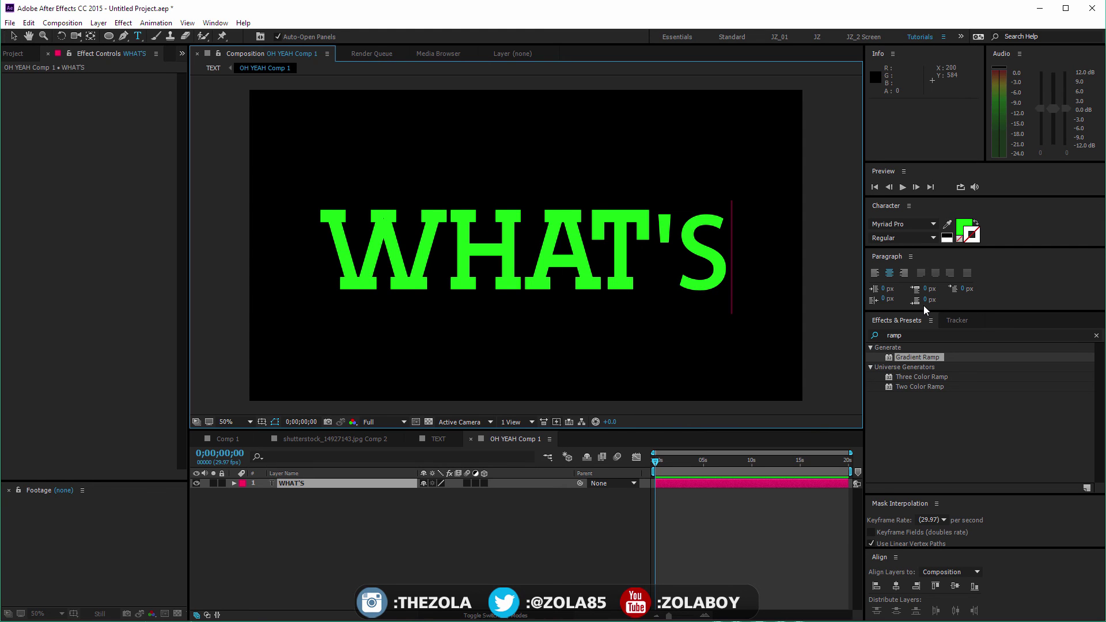
{"action": "key", "text": "BackSpace"}
{"action": "type", "text": "S"}
{"action": "key", "text": "BackSpace"}
{"action": "type", "text": "s"}
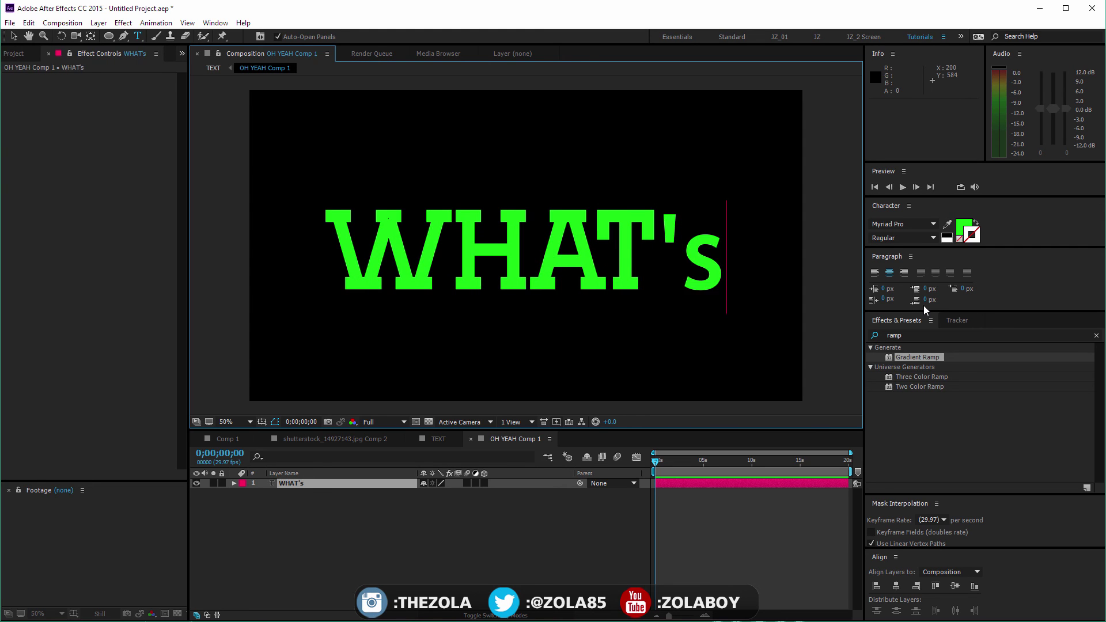
{"action": "key", "text": "BackSpace"}
{"action": "type", "text": "S"}
{"action": "key", "text": "Return"}
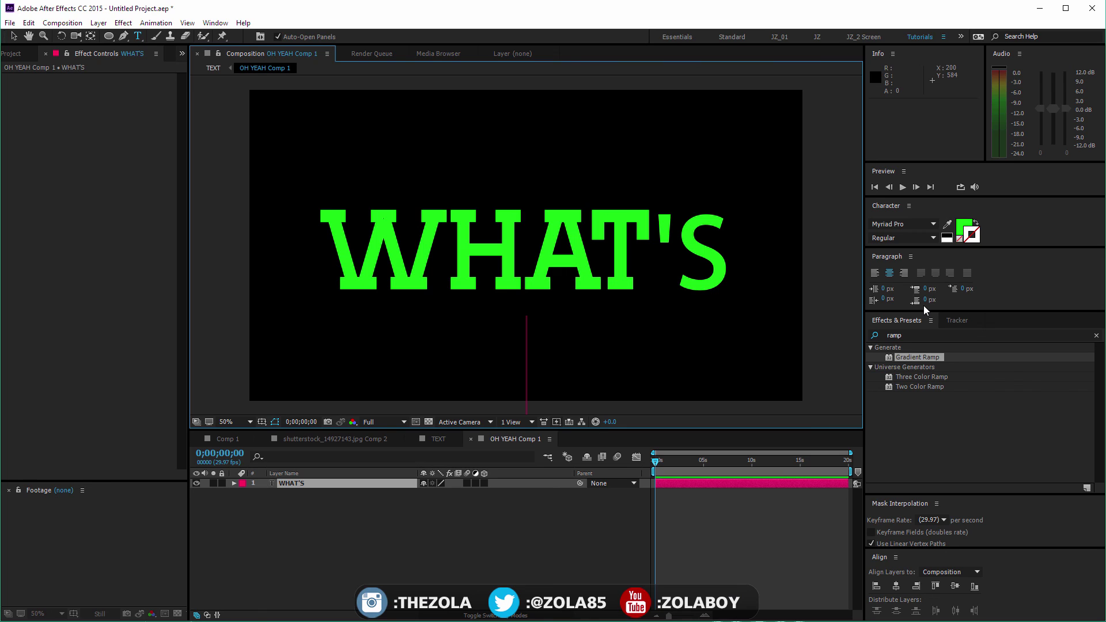
{"action": "type", "text": "UP"}
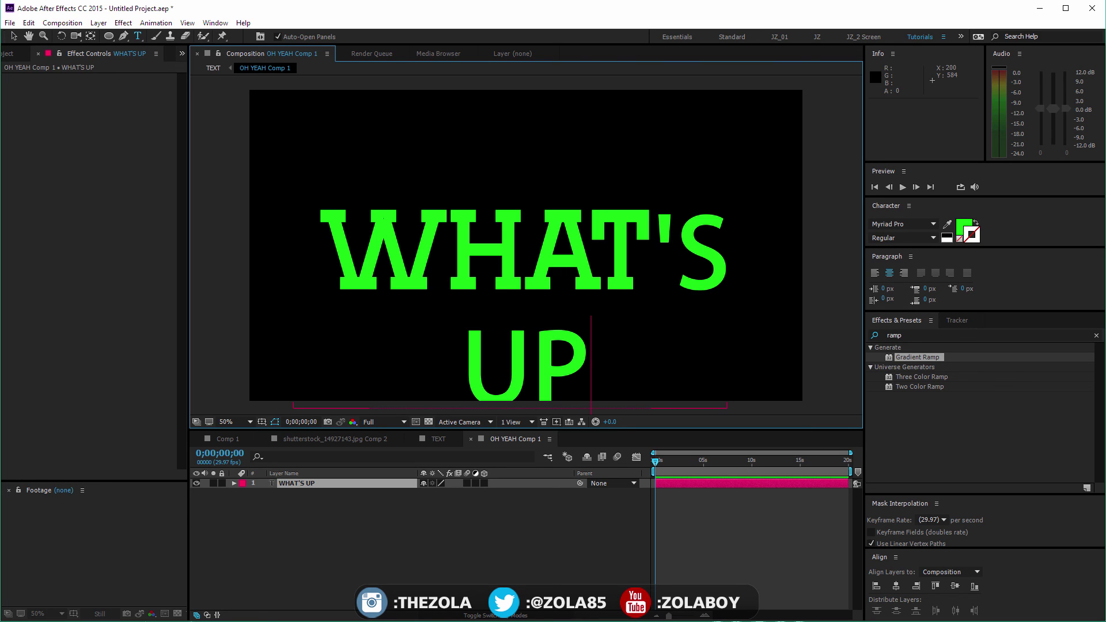
Step: Move the WHAT'S UP text straight up by about 160 pixels so both lines fit in the frame
{"action": "left_click", "coordinate": [13, 36]}
{"action": "key", "text": "shift+Up"}
{"action": "key", "text": "shift+Up"}
{"action": "key", "text": "shift+Up"}
{"action": "key", "text": "shift+Up"}
{"action": "key", "text": "shift+Up"}
{"action": "key", "text": "shift+Up"}
{"action": "key", "text": "shift+Up"}
{"action": "key", "text": "shift+Up"}
{"action": "key", "text": "shift+Up"}
{"action": "key", "text": "shift+Up"}
{"action": "key", "text": "shift+Up"}
{"action": "key", "text": "shift+Up"}
{"action": "key", "text": "shift+Up"}
{"action": "key", "text": "shift+Up"}
{"action": "key", "text": "shift+Up"}
{"action": "key", "text": "shift+Up"}
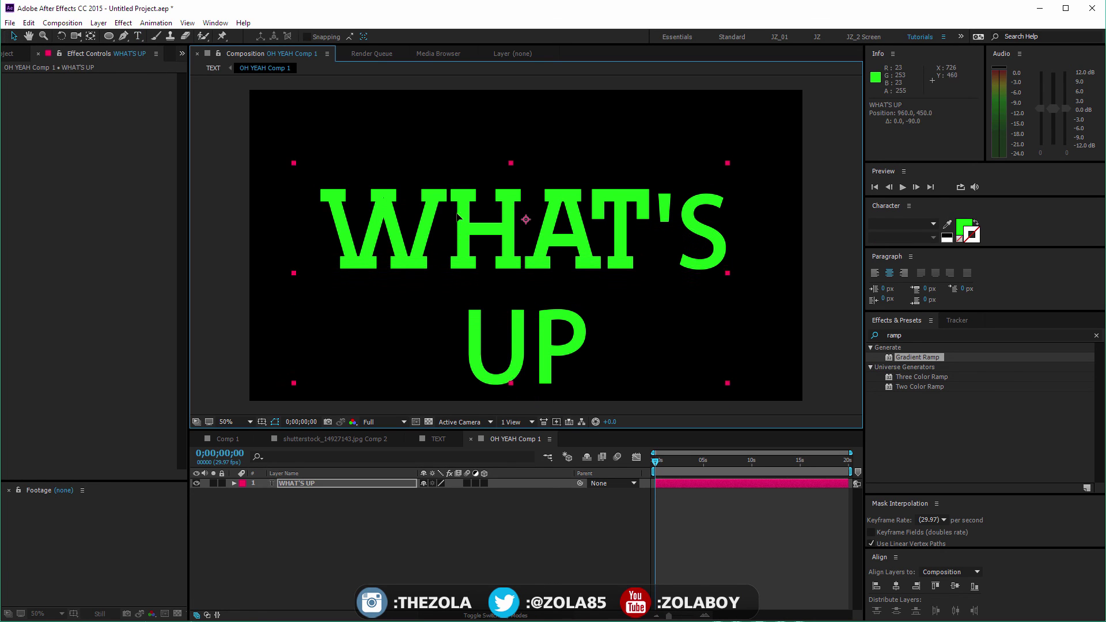
Step: Return to the TEXT composition and check the new wording on the styled layer and its shadow layer
{"action": "left_click", "coordinate": [443, 518]}
{"action": "key", "text": "Tab"}
{"action": "left_click", "coordinate": [394, 513]}
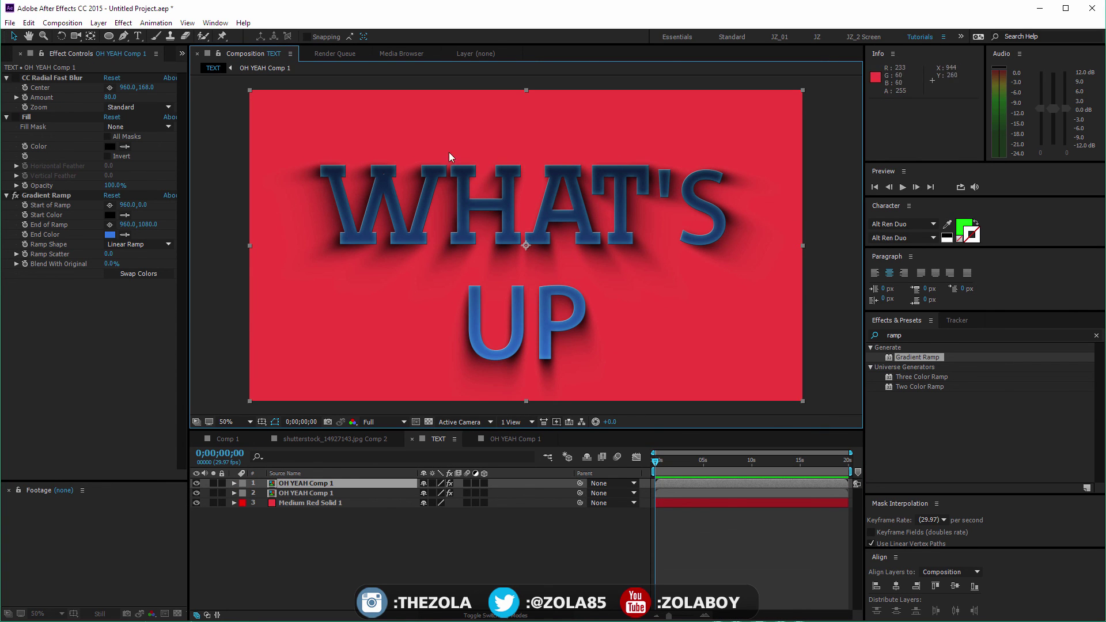
{"action": "left_click", "coordinate": [337, 493]}
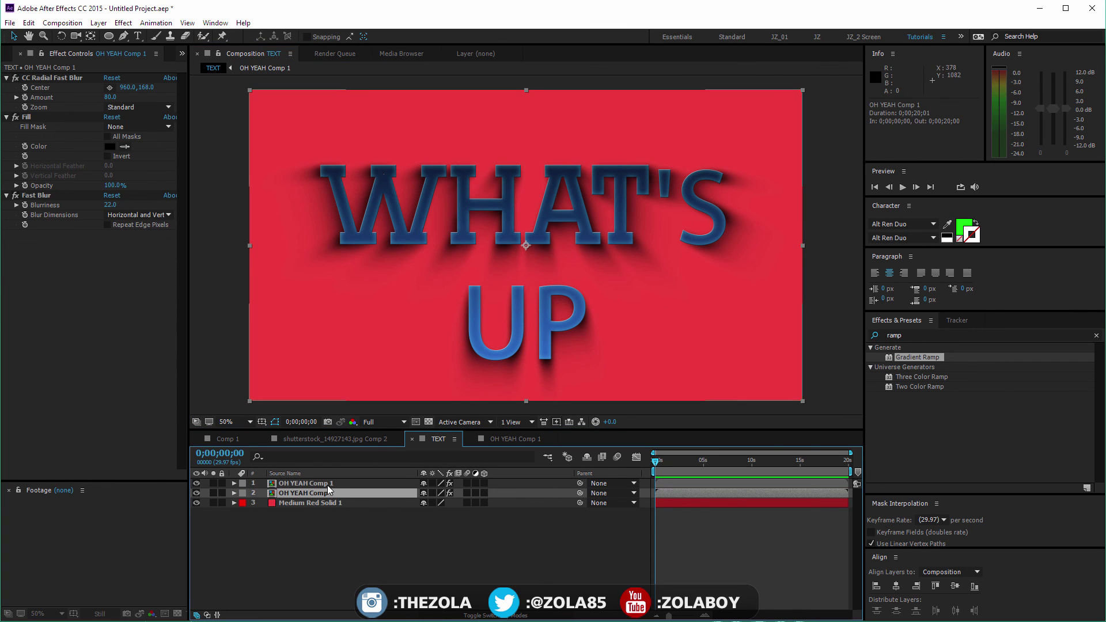
Step: Compare the styled layers in the TEXT composition with the plain text inside the nested OH YEAH Comp 1
{"action": "left_click", "coordinate": [327, 485]}
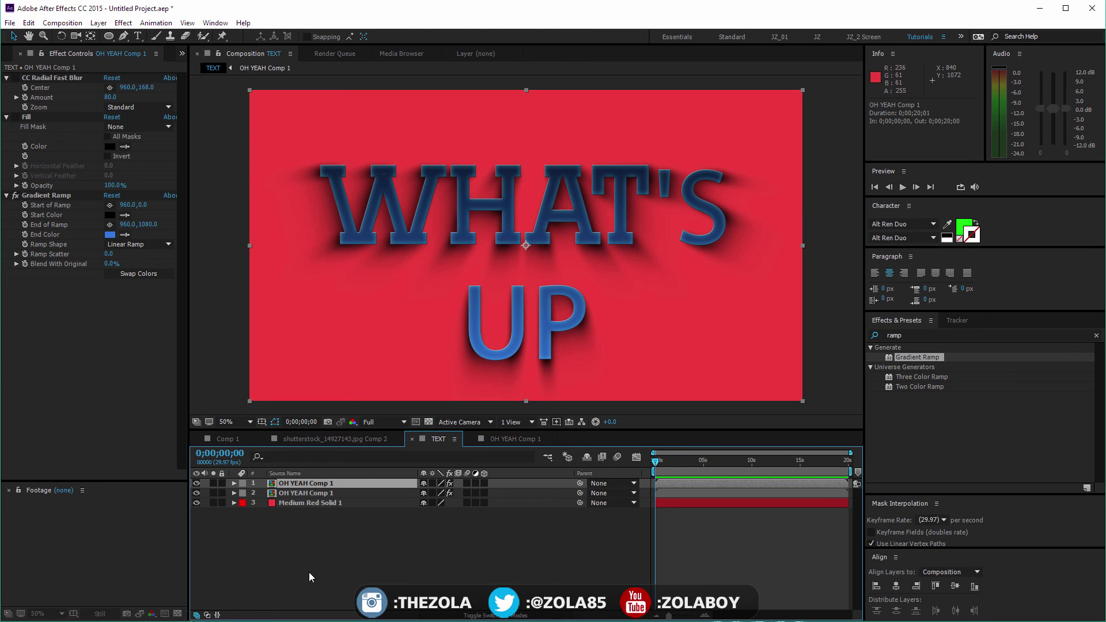
{"action": "left_click", "coordinate": [357, 559]}
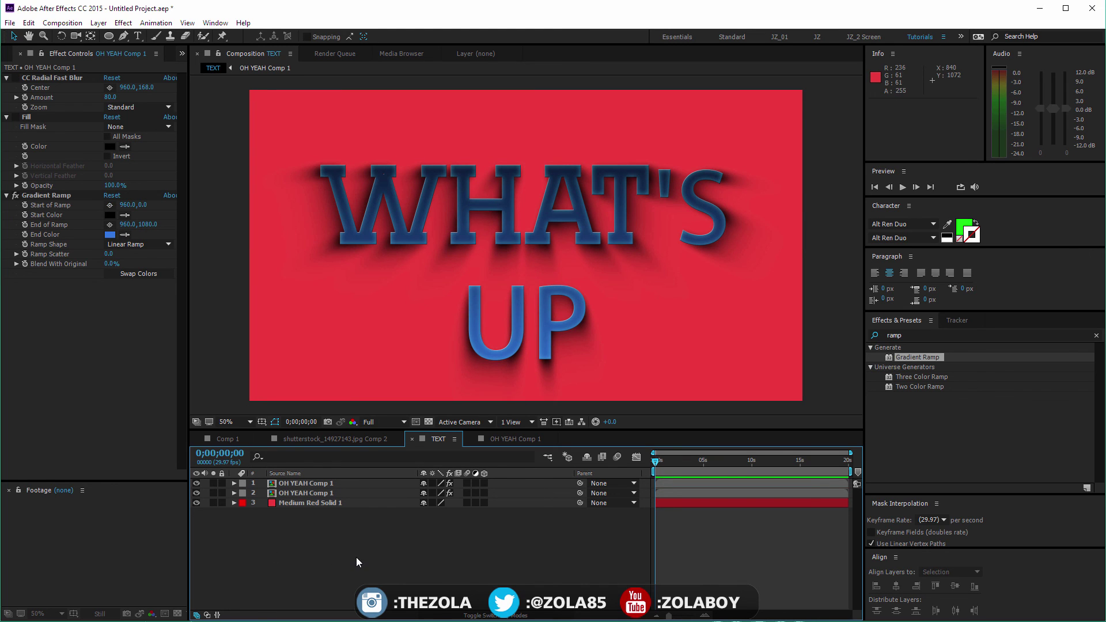
{"action": "left_click", "coordinate": [517, 437]}
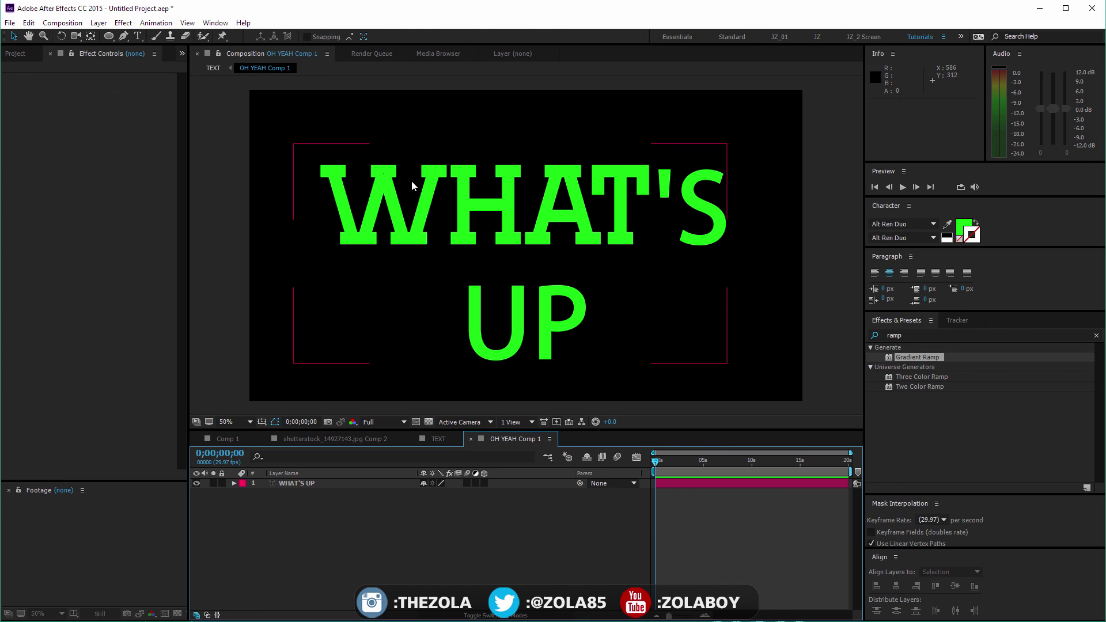
{"action": "left_click", "coordinate": [437, 439]}
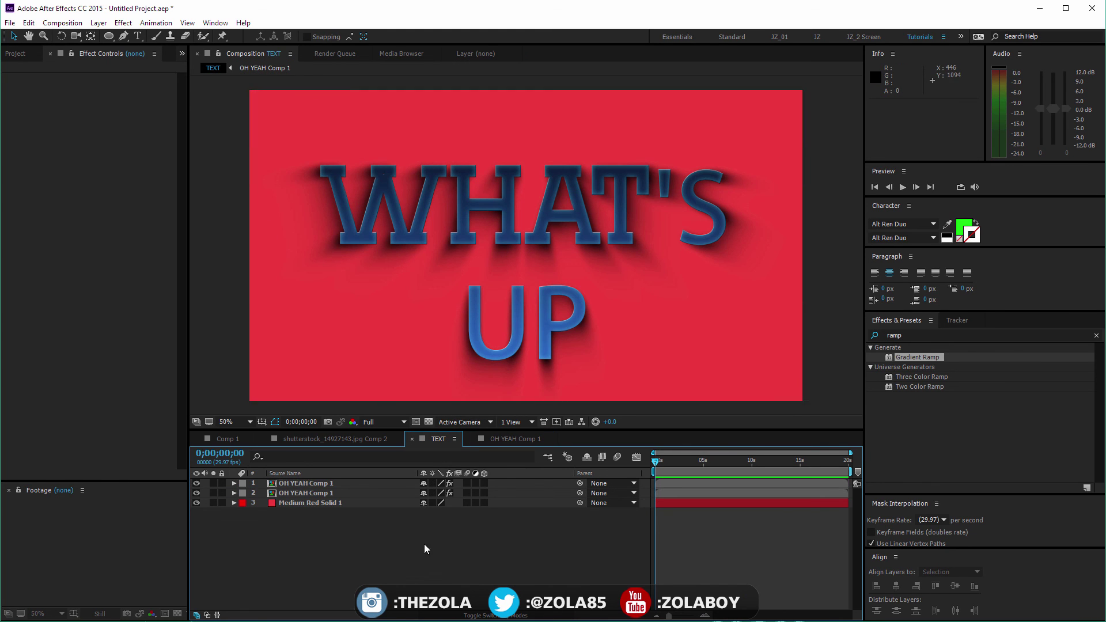
Step: Find the Stylize Glow effect and apply it to the upper OH YEAH Comp 1 layer in the TEXT composition
{"action": "left_click", "coordinate": [316, 485]}
{"action": "left_click", "coordinate": [916, 335]}
{"action": "type", "text": "gl"}
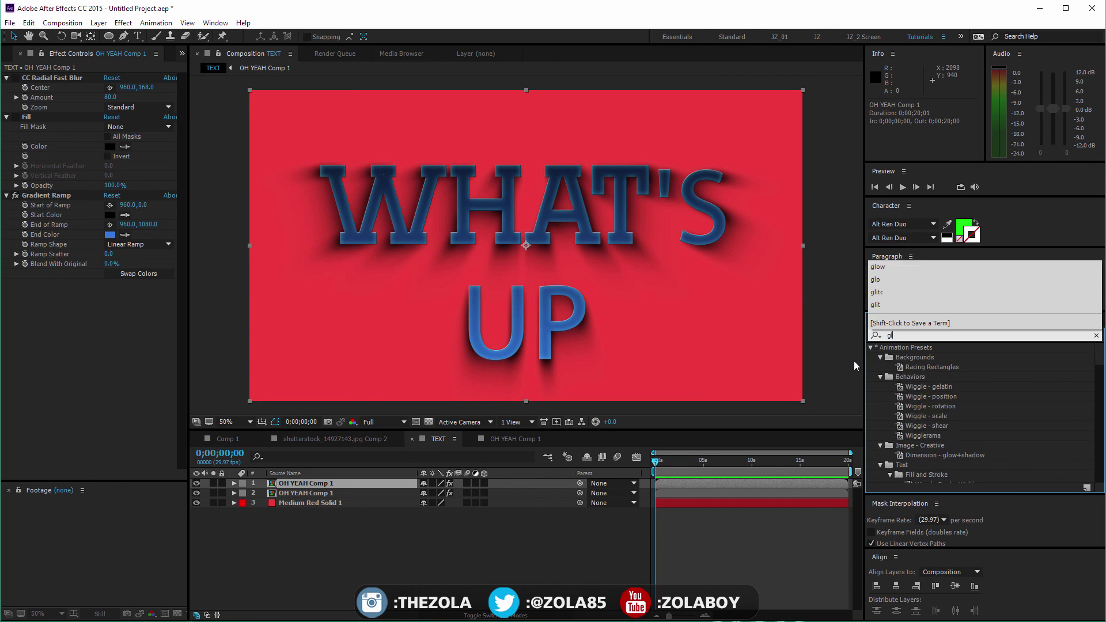
{"action": "type", "text": "ow"}
{"action": "left_click_drag", "start_coordinate": [1101, 379], "coordinate": [1002, 427]}
{"action": "left_click_drag", "start_coordinate": [903, 390], "coordinate": [368, 484]}
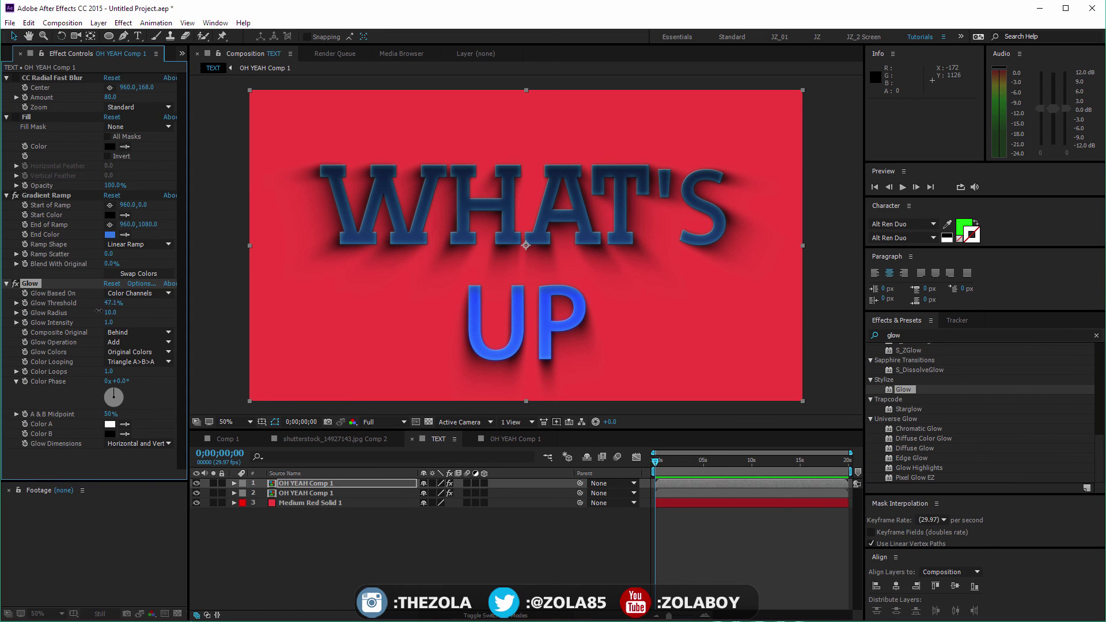
Step: Set the Glow Threshold to 33.3% and the Glow Radius to 52, and check the nested comp against the result
{"action": "left_click_drag", "start_coordinate": [98, 311], "coordinate": [156, 322]}
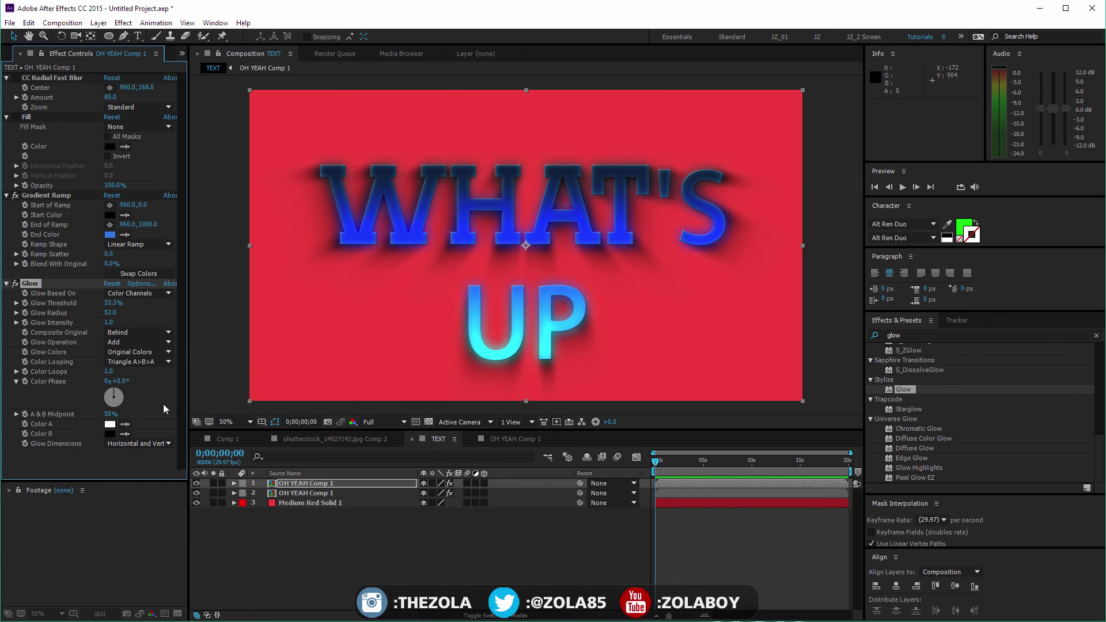
{"action": "left_click", "coordinate": [519, 438]}
{"action": "left_click", "coordinate": [440, 439]}
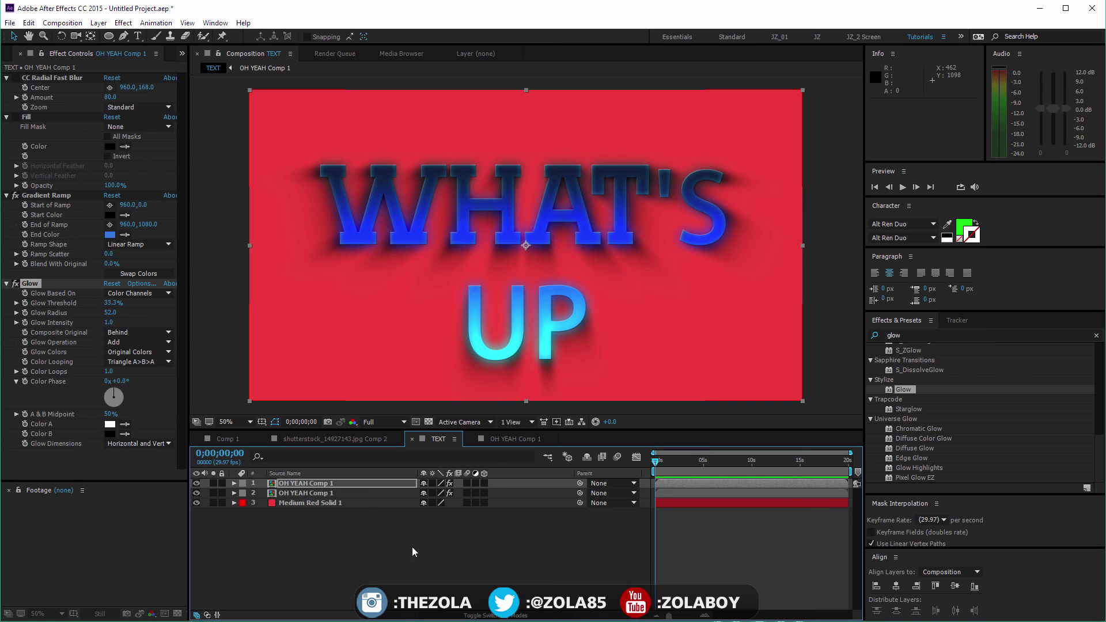
Step: Recolor the red background solid in the TEXT composition to blue, hex 2551E1
{"action": "left_click", "coordinate": [349, 505]}
{"action": "key", "text": "ctrl+shift+y"}
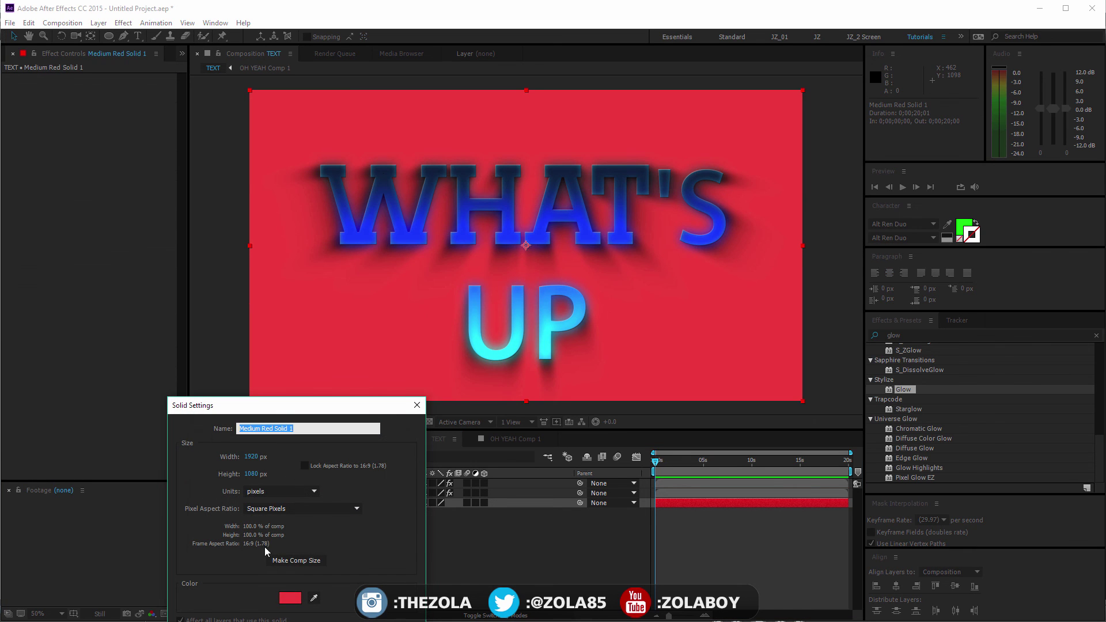
{"action": "left_click", "coordinate": [290, 597]}
{"action": "left_click_drag", "start_coordinate": [410, 544], "coordinate": [410, 458]}
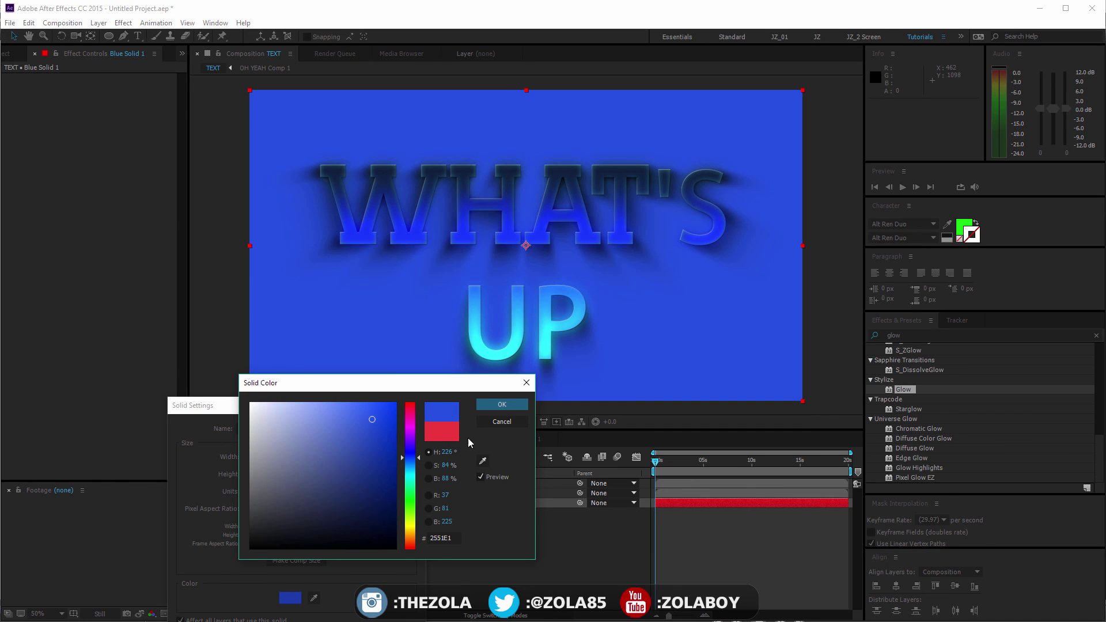
{"action": "left_click", "coordinate": [491, 406]}
{"action": "key", "text": "Return"}
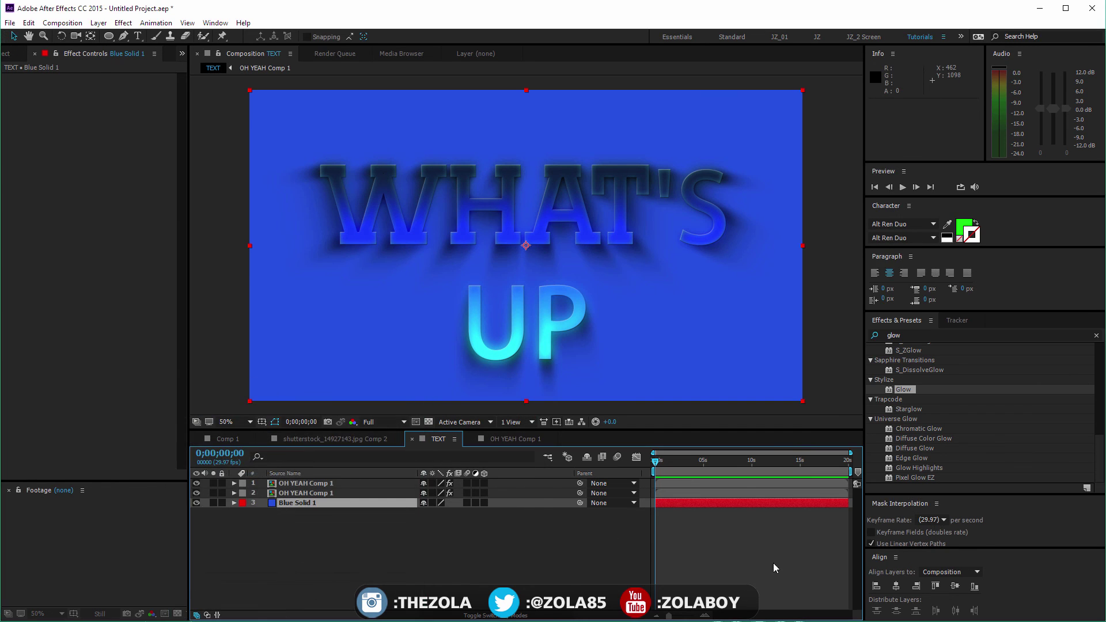